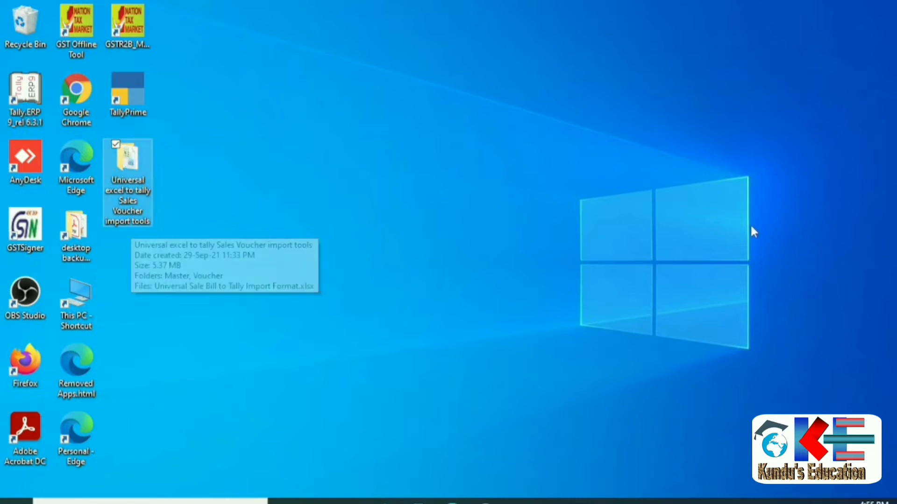
# Open the 'Universal excel to tally Sales Voucher import tools' folder from the desktop.
pyautogui.doubleClick(134, 163)
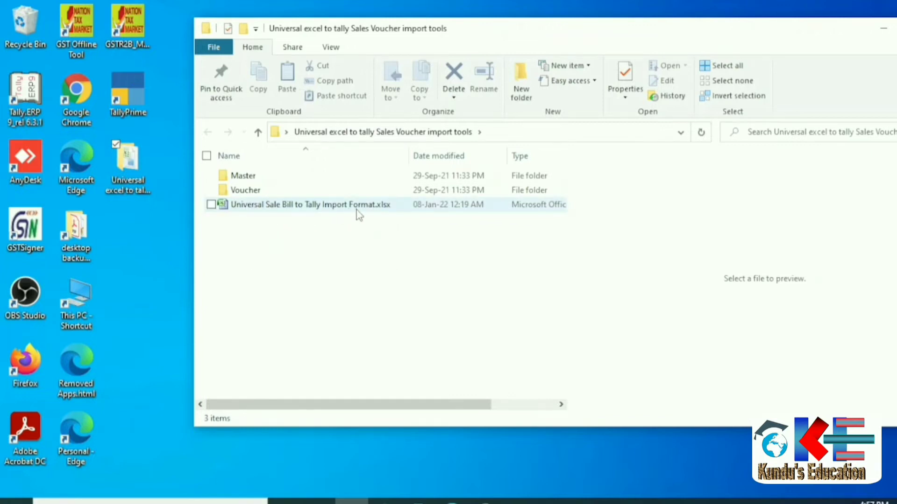
# Open 'Universal Sale Bill to Tally Import Format.xlsx' from the tools folder in Excel.
pyautogui.press('Up')
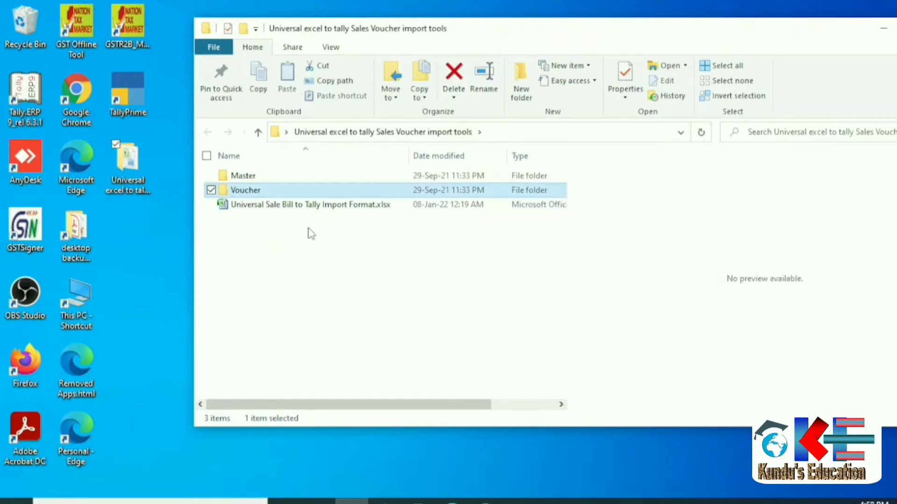
pyautogui.doubleClick(251, 208)
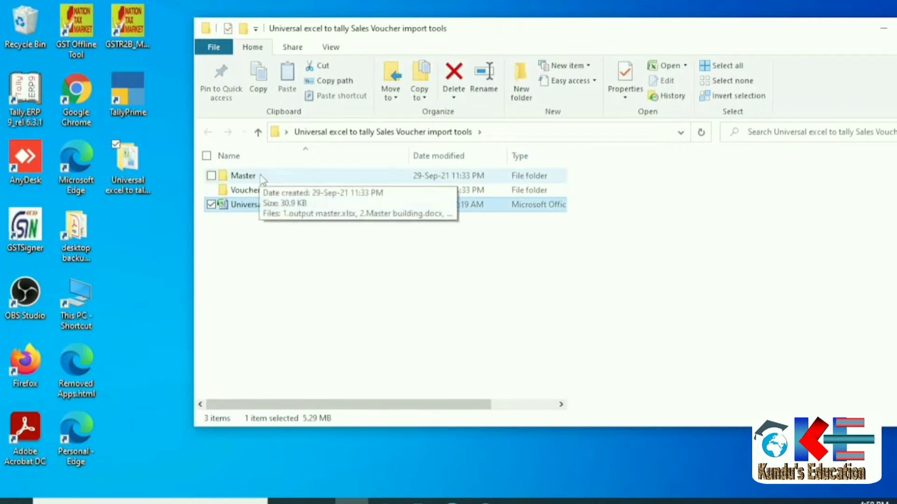
pyautogui.click(259, 191)
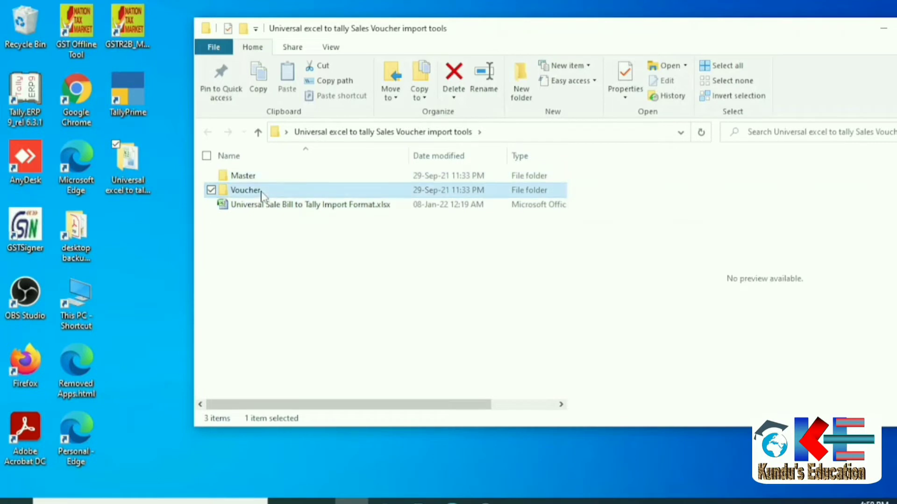
pyautogui.click(275, 204)
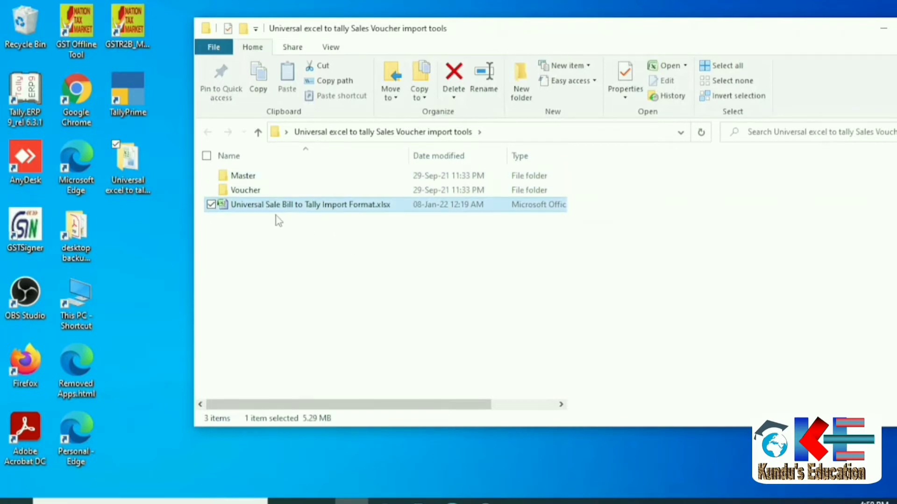
pyautogui.click(256, 207)
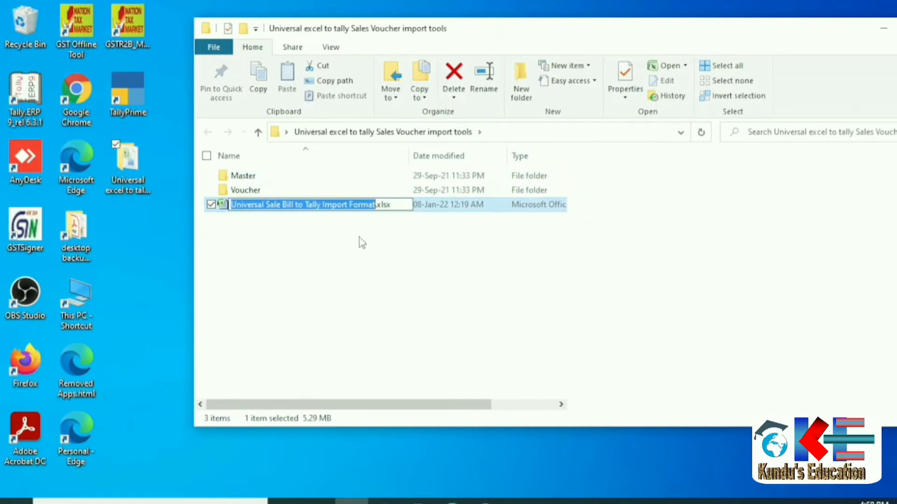
pyautogui.click(365, 240)
pyautogui.doubleClick(353, 208)
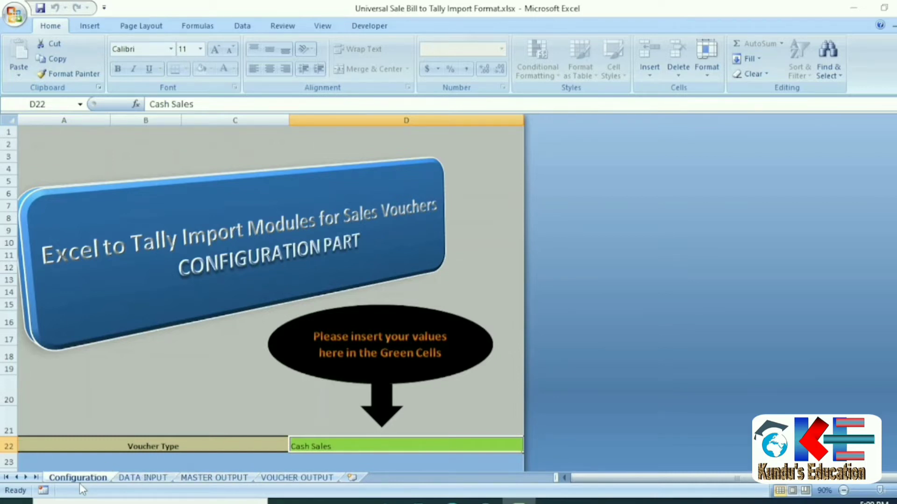
pyautogui.click(119, 353)
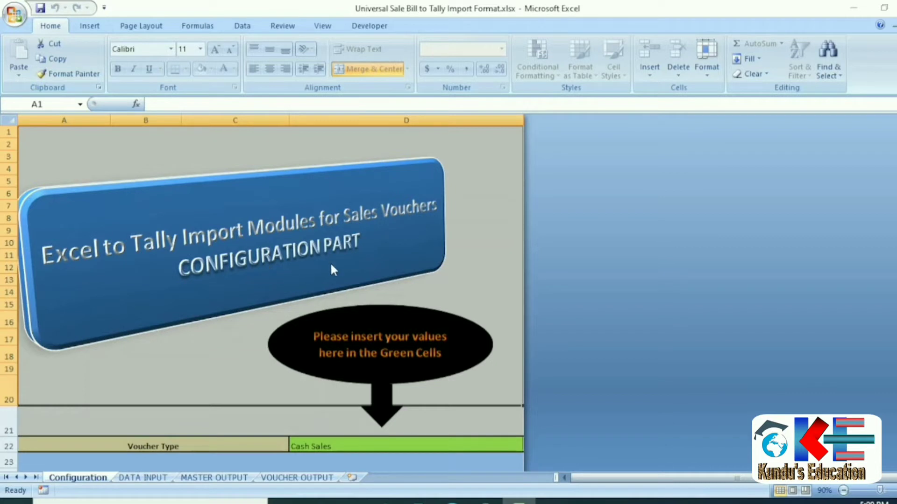
pyautogui.scroll(-1, 426, 287)
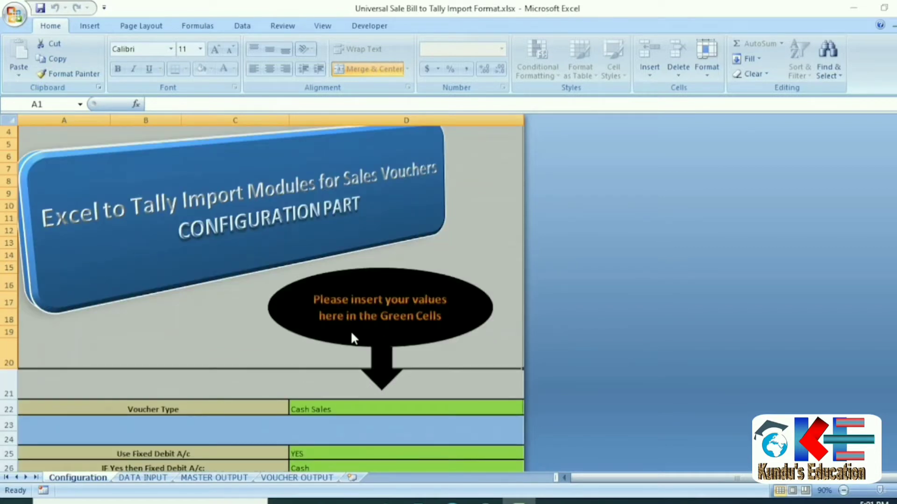
pyautogui.scroll(-4, 401, 334)
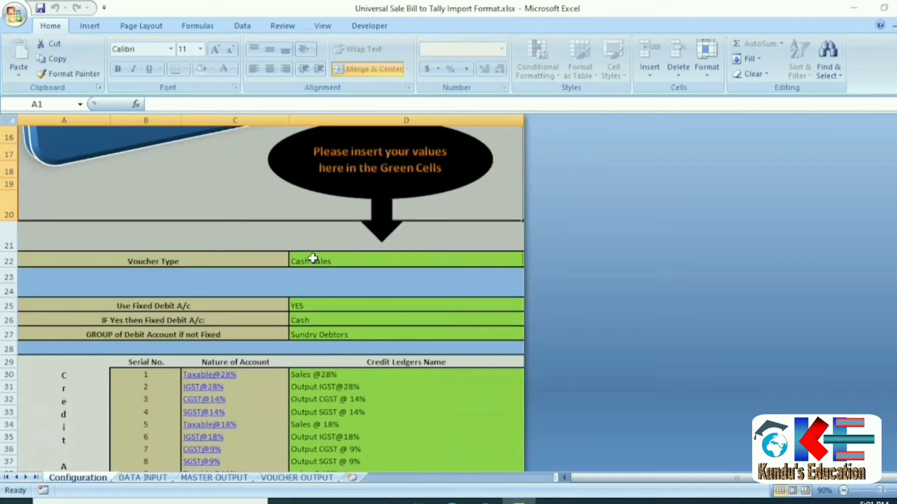
pyautogui.scroll(-5, 329, 392)
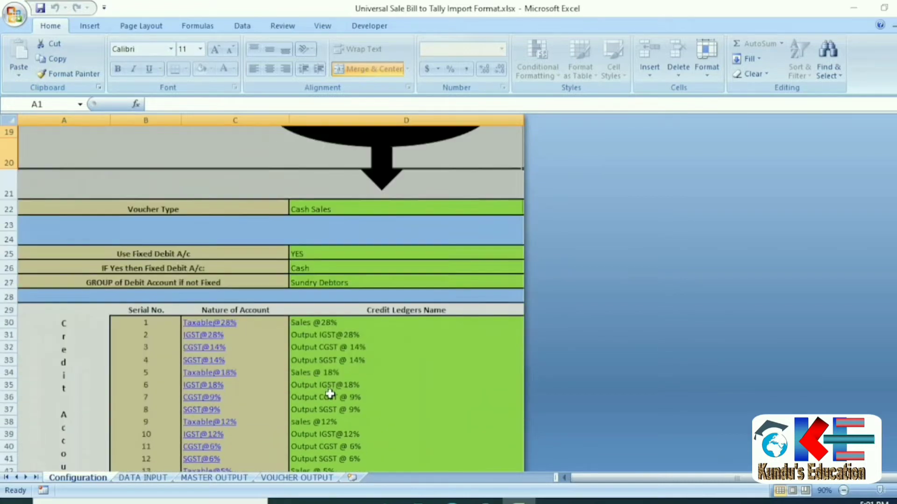
pyautogui.scroll(-1, 330, 369)
pyautogui.scroll(-3, 330, 363)
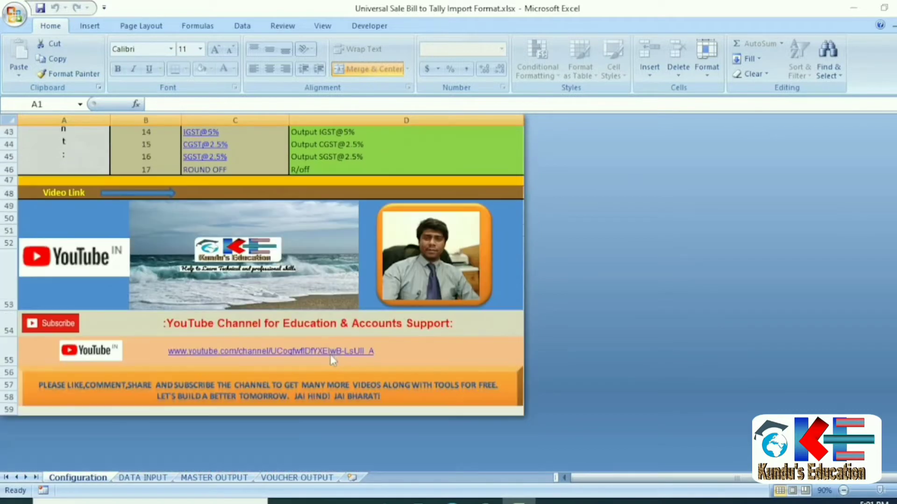
pyautogui.scroll(6, 329, 356)
pyautogui.scroll(3, 327, 335)
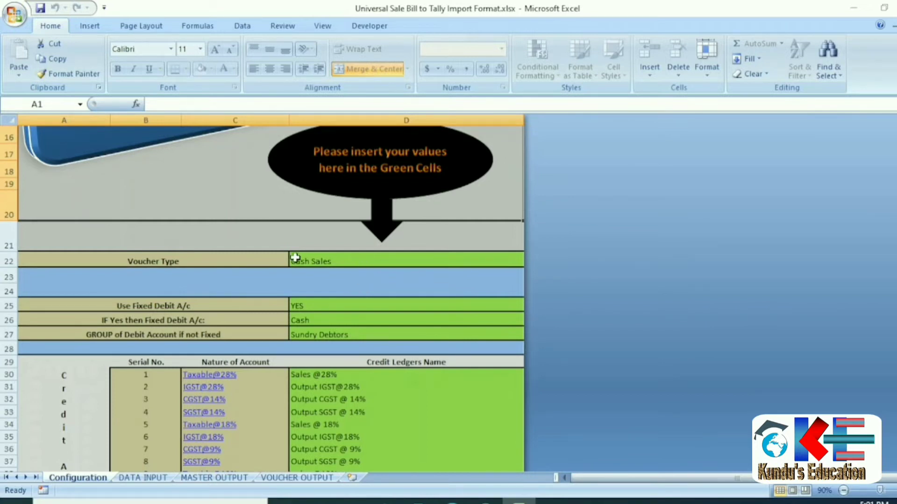
pyautogui.click(171, 261)
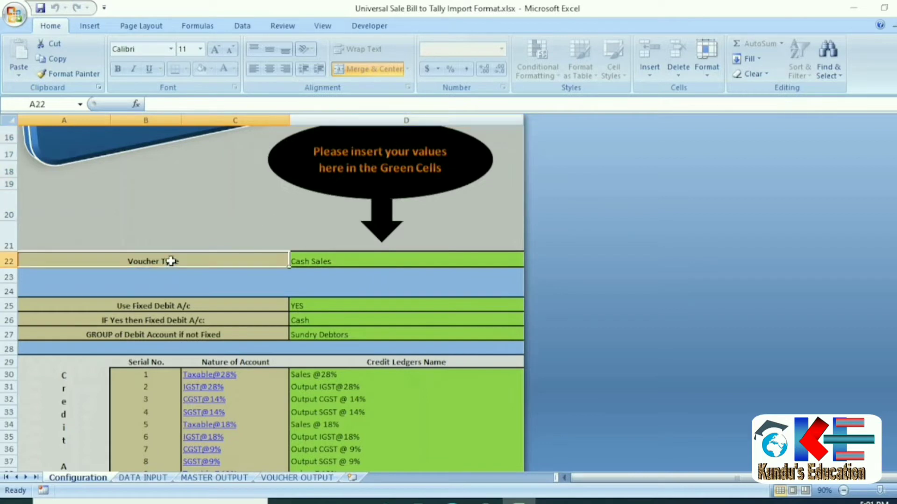
pyautogui.click(355, 259)
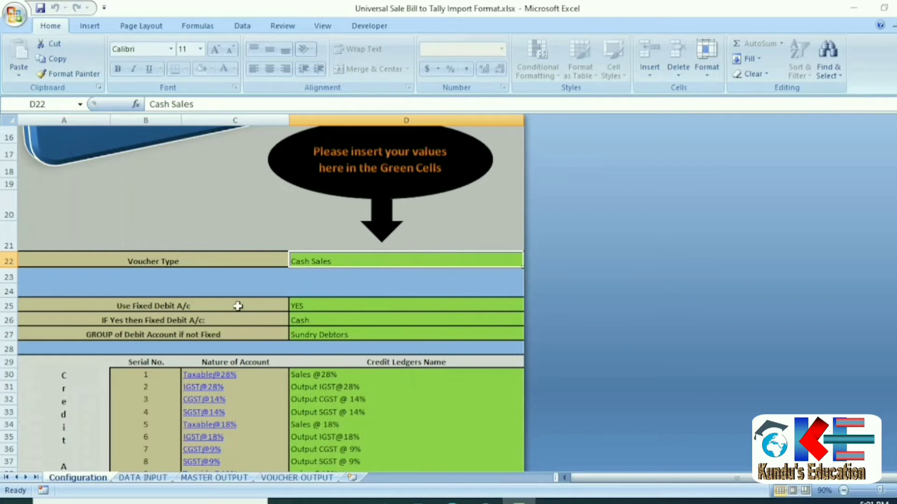
# Set Use Fixed Debit A/c in D25 to NO and select column B's serial numbers.
pyautogui.click(322, 308)
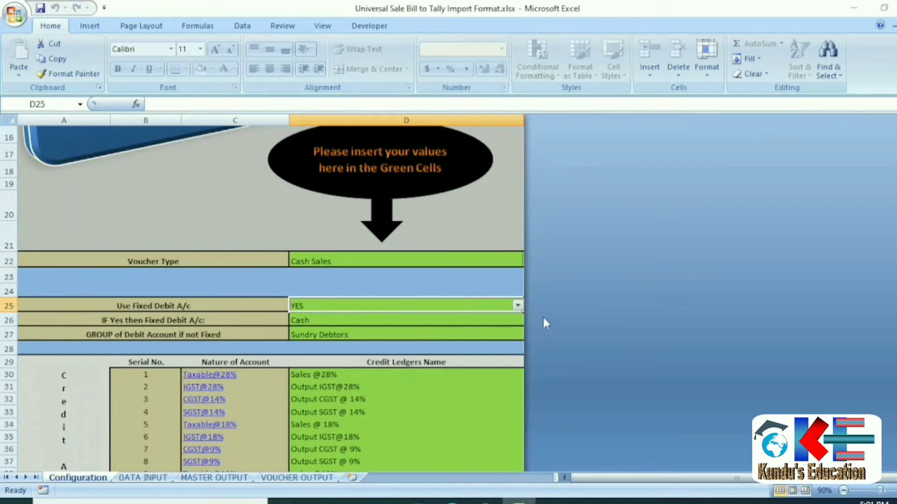
pyautogui.click(518, 306)
pyautogui.click(432, 324)
pyautogui.click(517, 306)
pyautogui.click(336, 317)
pyautogui.scroll(-2, 370, 346)
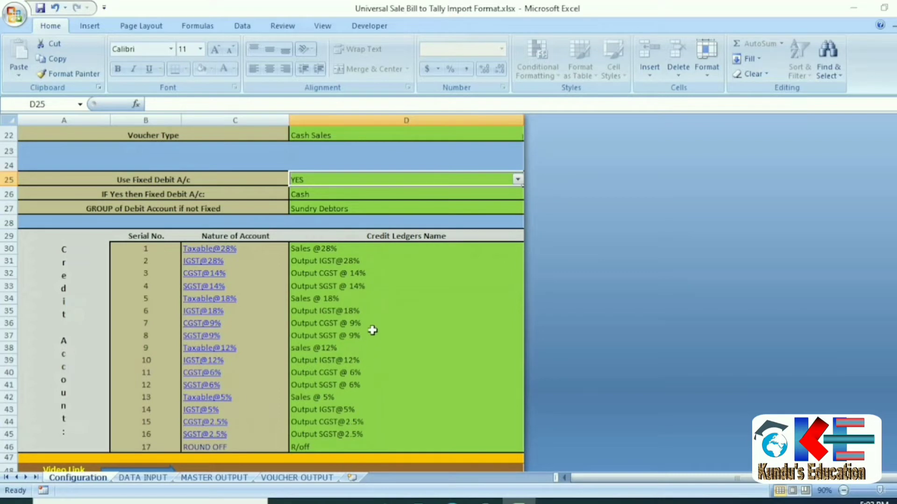
pyautogui.scroll(2, 369, 330)
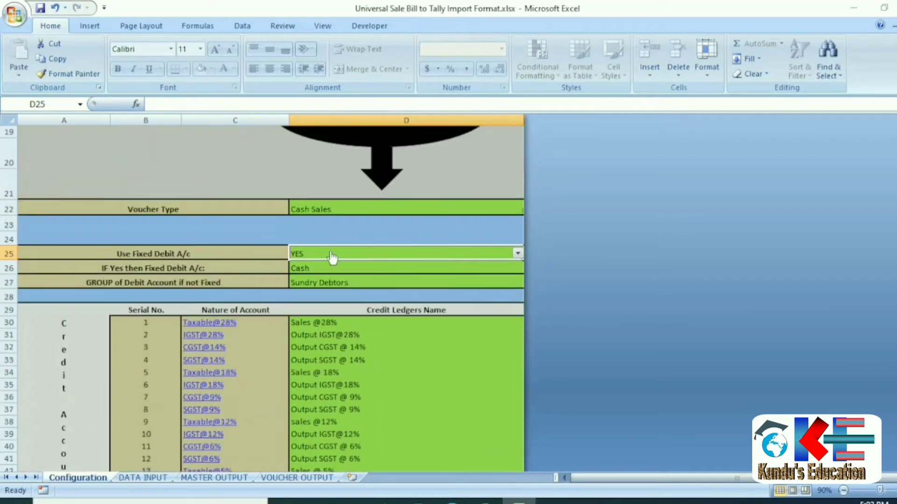
pyautogui.hotkey('alt', 'Down')
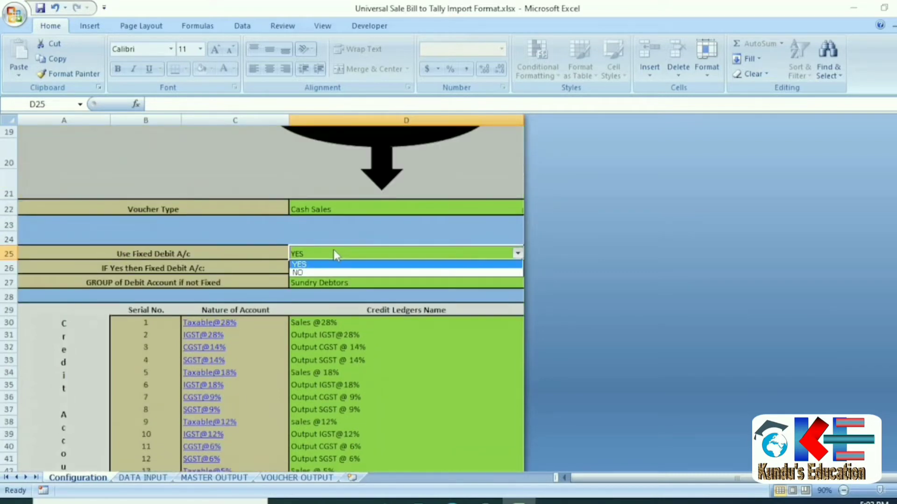
pyautogui.click(322, 272)
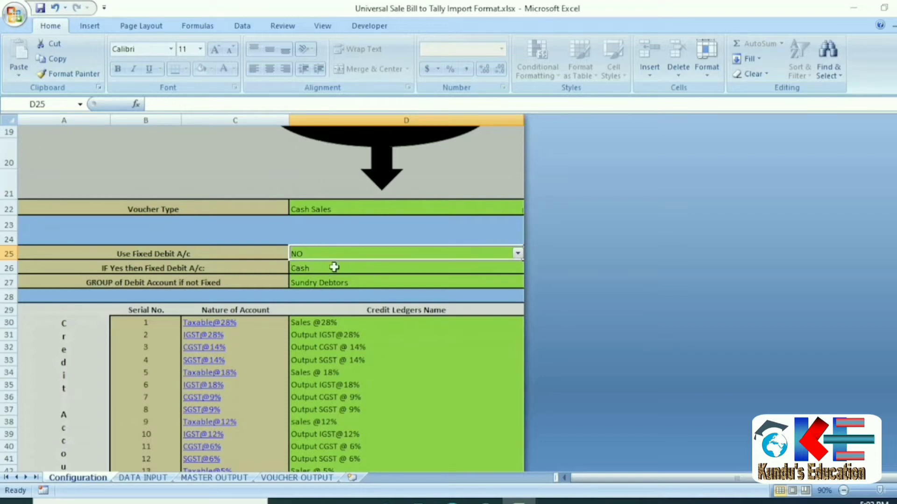
pyautogui.scroll(-1, 120, 325)
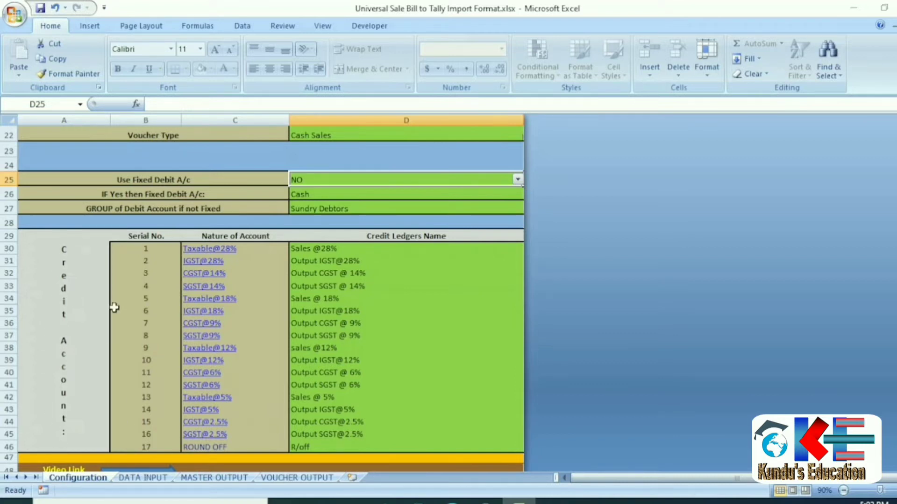
pyautogui.moveTo(135, 245); pyautogui.dragTo(138, 448)
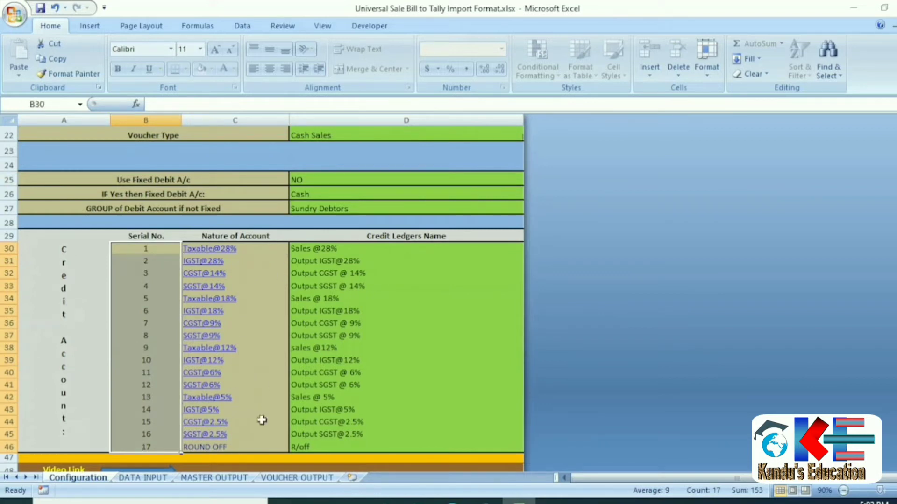
pyautogui.click(355, 248)
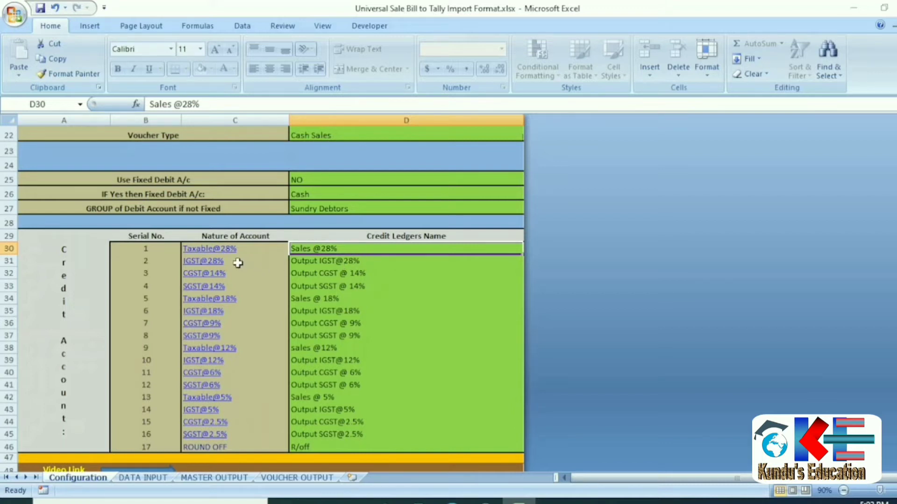
pyautogui.click(377, 264)
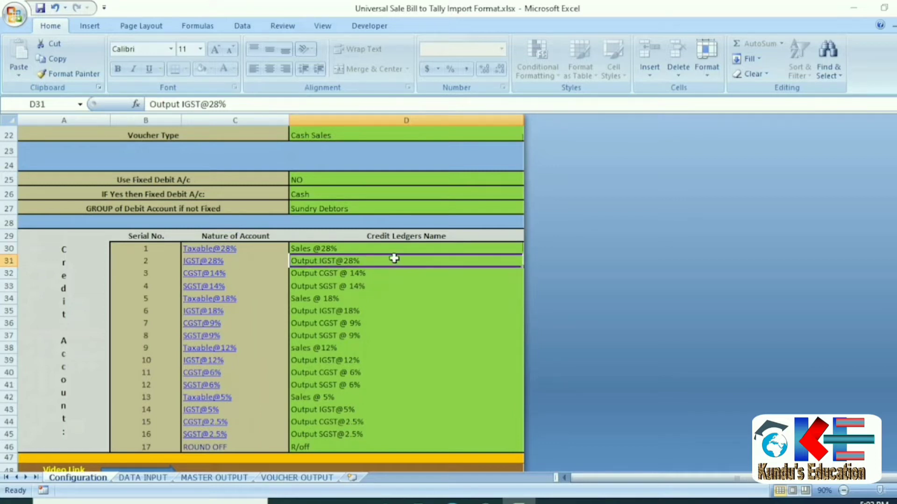
pyautogui.click(237, 278)
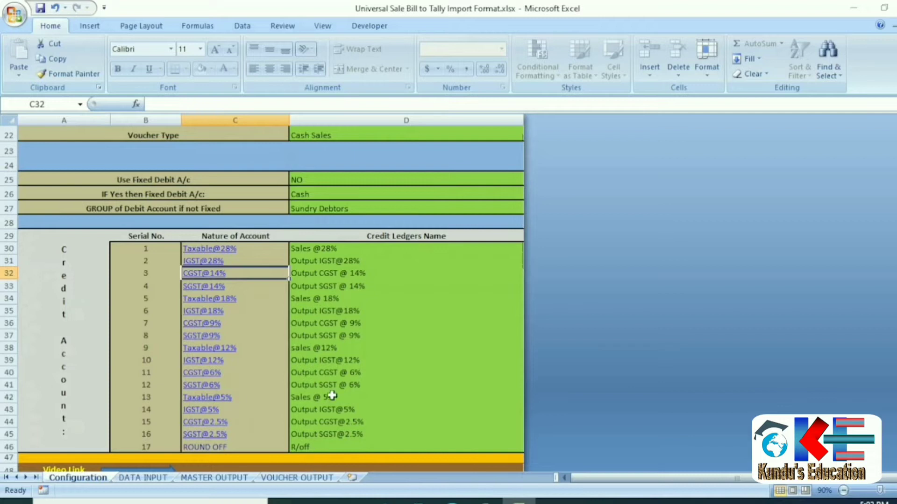
pyautogui.scroll(7, 334, 388)
pyautogui.scroll(-12, 365, 261)
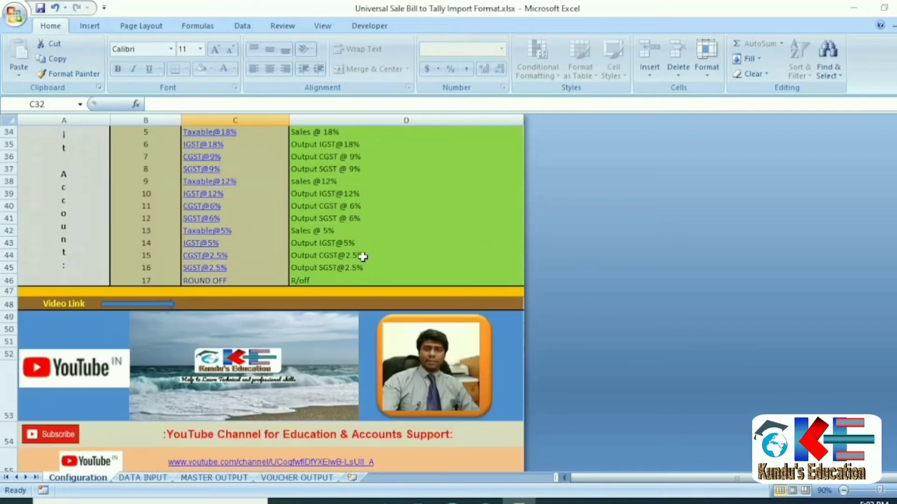
pyautogui.scroll(6, 361, 257)
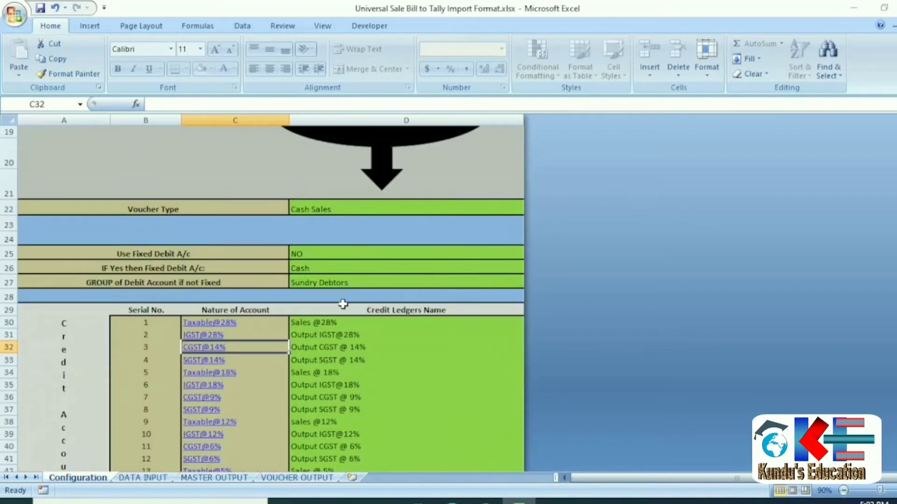
pyautogui.click(344, 296)
pyautogui.click(340, 210)
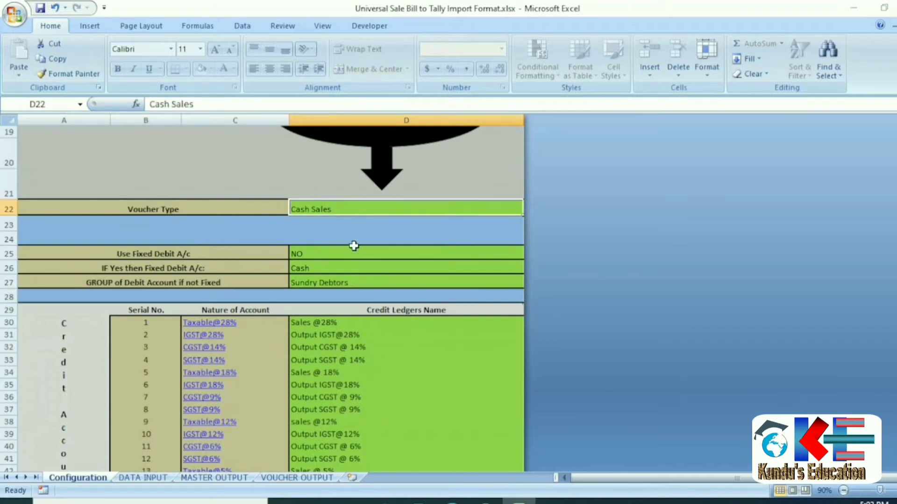
# Scroll through the Configuration sheet, then minimize Excel to the desktop.
pyautogui.scroll(-2, 382, 375)
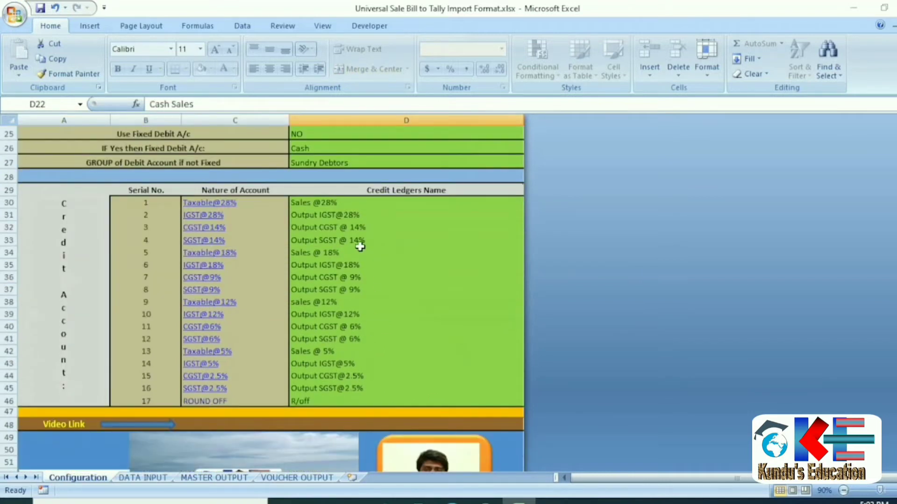
pyautogui.scroll(-1, 366, 333)
pyautogui.scroll(-3, 362, 335)
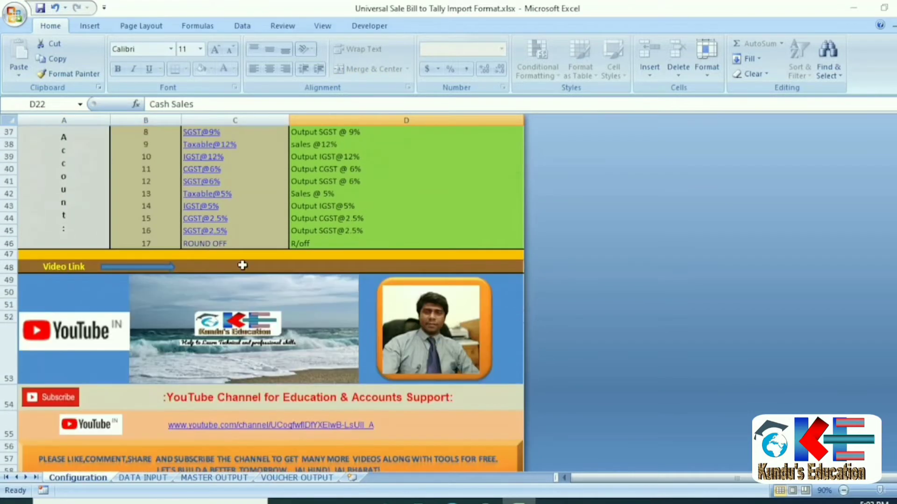
pyautogui.scroll(6, 281, 282)
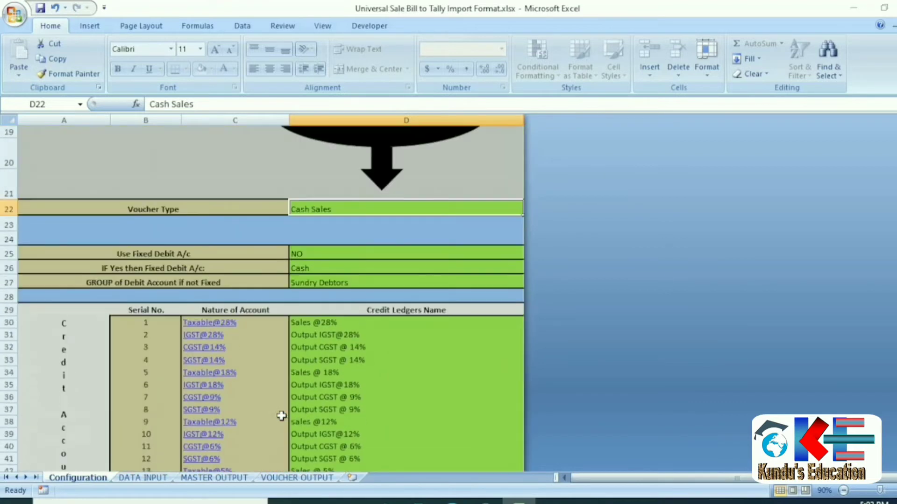
pyautogui.click(854, 11)
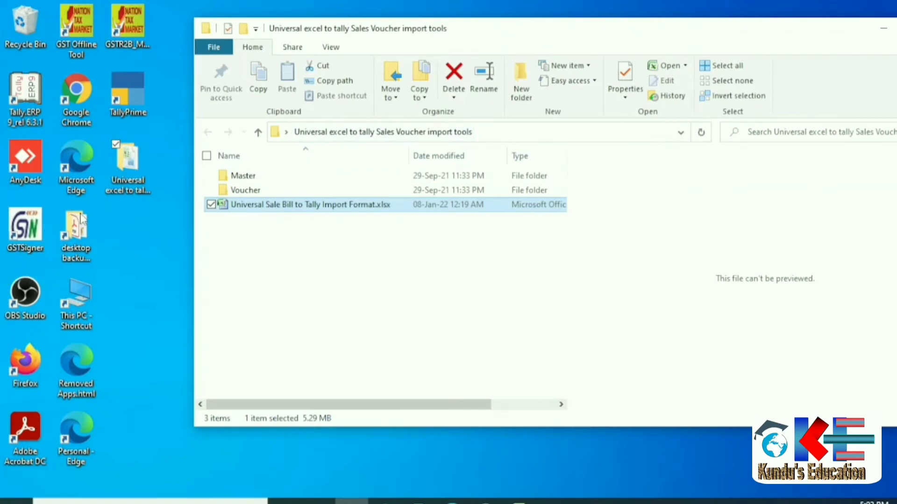
# Launch TallyPrime and start creating a new company.
pyautogui.doubleClick(125, 114)
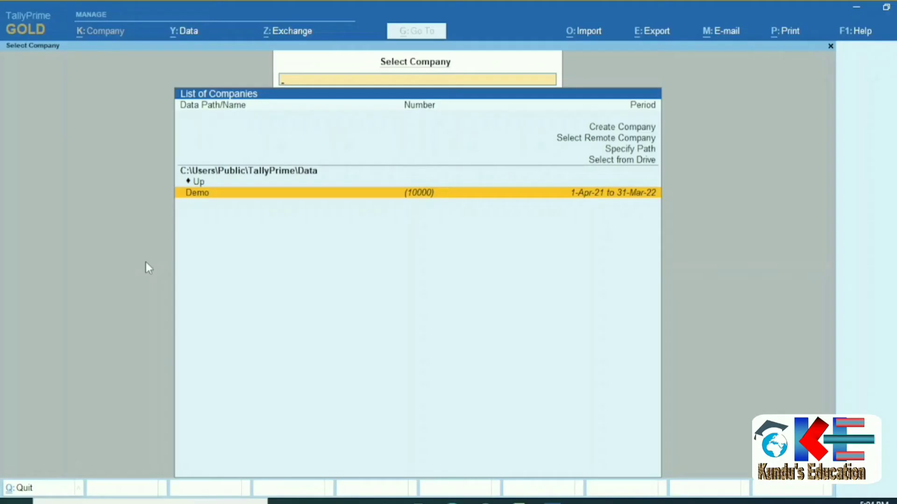
pyautogui.press('Up')
pyautogui.press('Up')
pyautogui.press('Up')
pyautogui.press('Up')
pyautogui.press('Up')
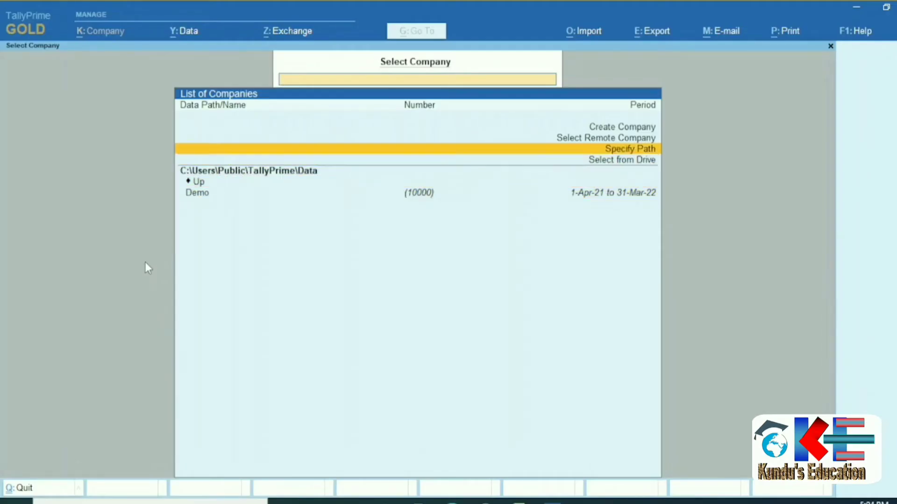
pyautogui.press('Up')
pyautogui.press('Return')
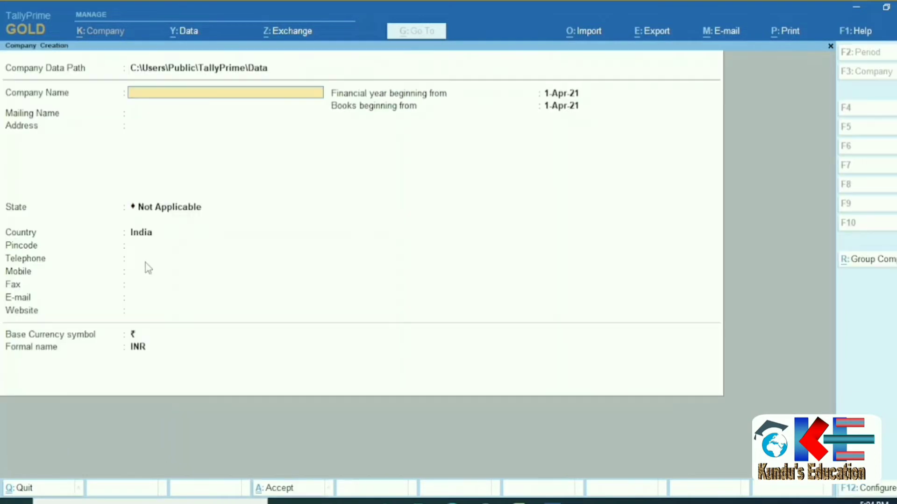
# Create the company Kundus Education with its address, West Bengal state and pincode.
pyautogui.write('Kundus Education')
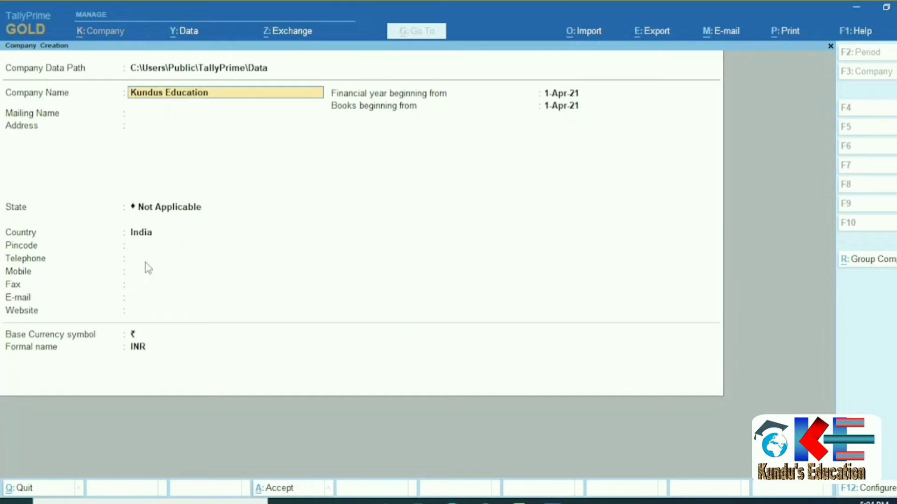
pyautogui.press('Return')
pyautogui.press('Return')
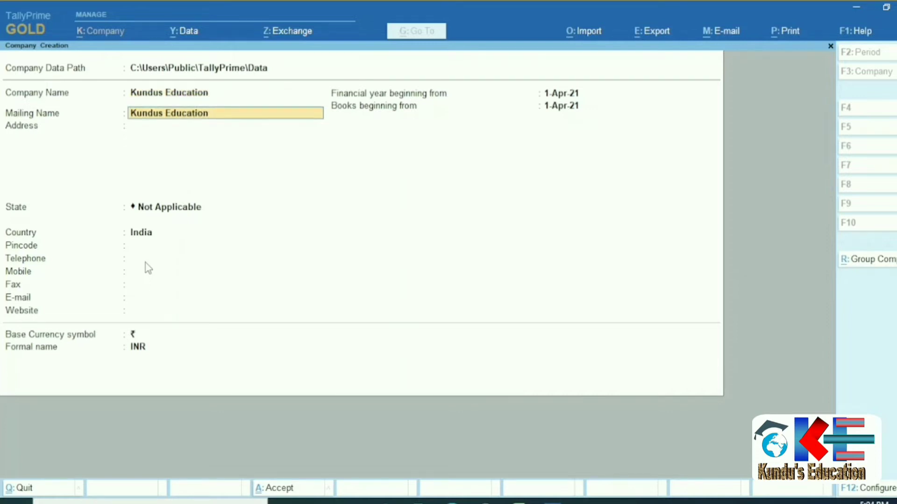
pyautogui.write('Siliguri')
pyautogui.press('Return')
pyautogui.press('Return')
pyautogui.write('We')
pyautogui.press('Return')
pyautogui.write('734001')
pyautogui.press('Return')
pyautogui.press('Return')
pyautogui.press('Return')
pyautogui.press('Return')
pyautogui.press('Return')
pyautogui.press('Return')
pyautogui.press('Return')
pyautogui.press('Return')
pyautogui.press('Return')
pyautogui.press('Return')
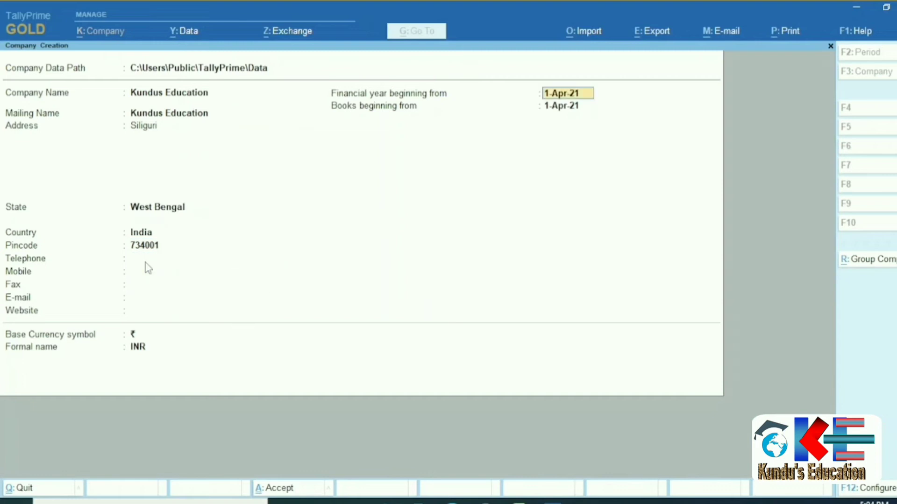
pyautogui.press('Return')
# Enable GST for the company with Regular registration and its GSTIN.
pyautogui.press('Return')
pyautogui.press('Return')
pyautogui.press('Return')
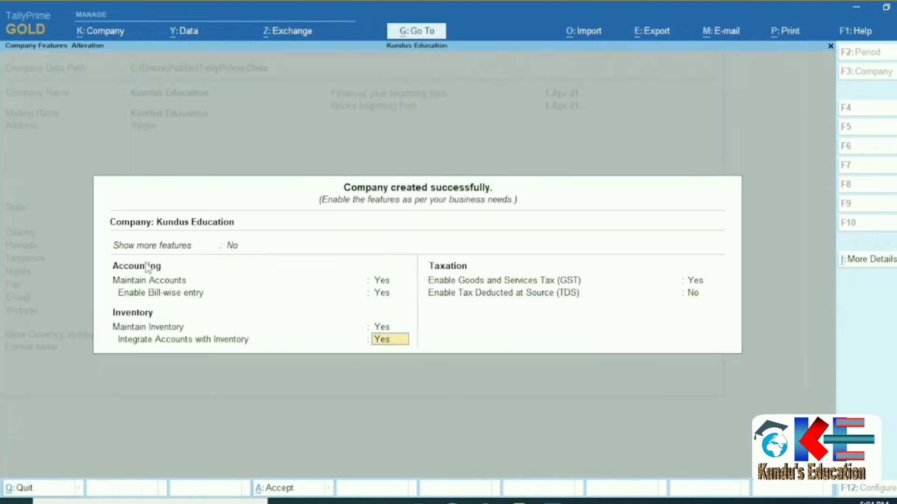
pyautogui.press('Return')
pyautogui.press('Return')
pyautogui.press('Return')
pyautogui.press('Return')
pyautogui.press('Return')
pyautogui.press('Return')
pyautogui.write('y')
pyautogui.press('Return')
pyautogui.hotkey('ctrl', 'a')
pyautogui.press('Return')
pyautogui.press('Return')
pyautogui.press('Return')
pyautogui.press('Return')
pyautogui.press('Return')
pyautogui.press('Return')
pyautogui.press('Return')
pyautogui.press('Return')
pyautogui.press('Return')
pyautogui.press('Return')
pyautogui.press('Return')
pyautogui.press('Return')
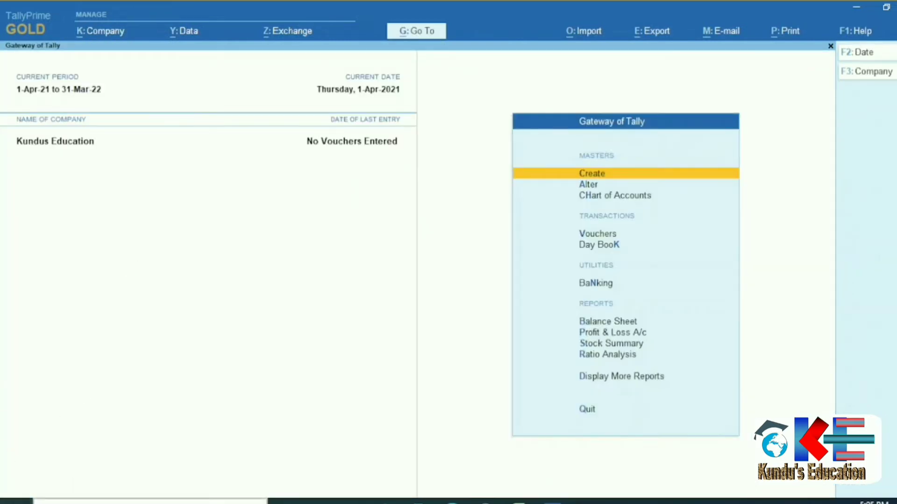
# Check the Cash Sales voucher type name in the Excel workbook.
pyautogui.click(518, 502)
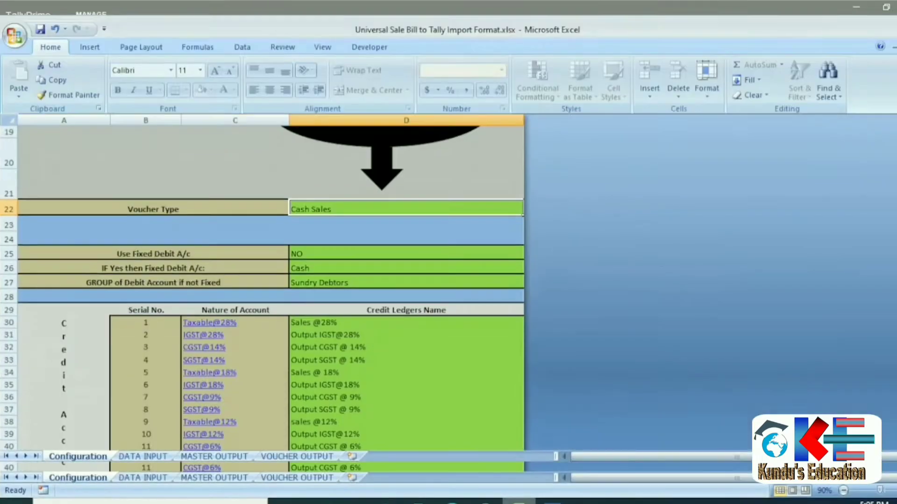
pyautogui.click(150, 209)
pyautogui.click(314, 213)
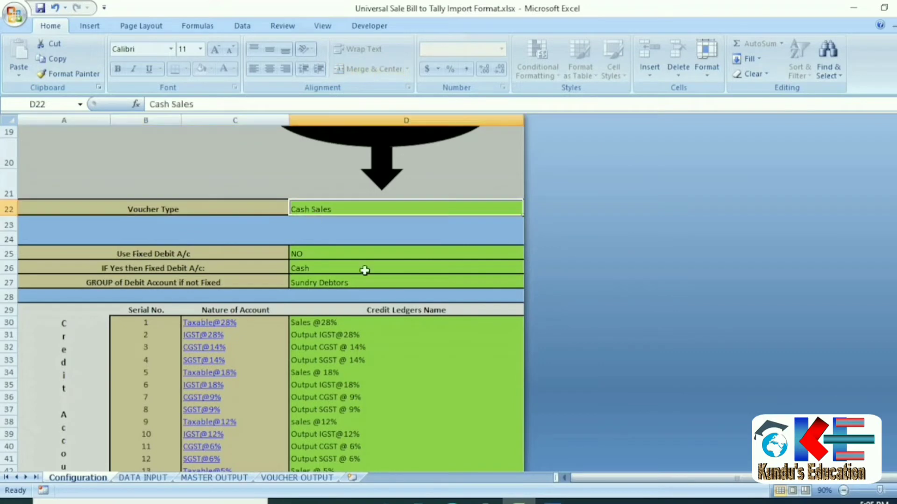
pyautogui.click(552, 502)
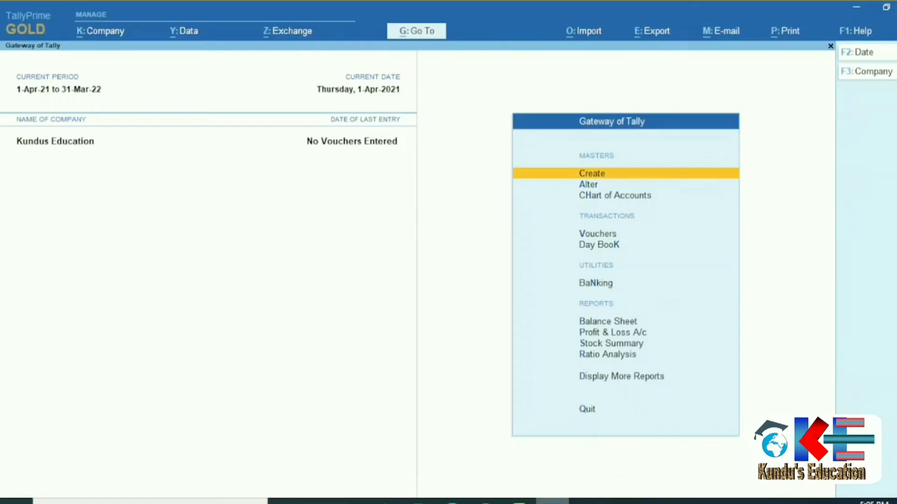
# Create the Cash Sales voucher type under Sales with manual numbering and duplicate prevention.
pyautogui.click(736, 179)
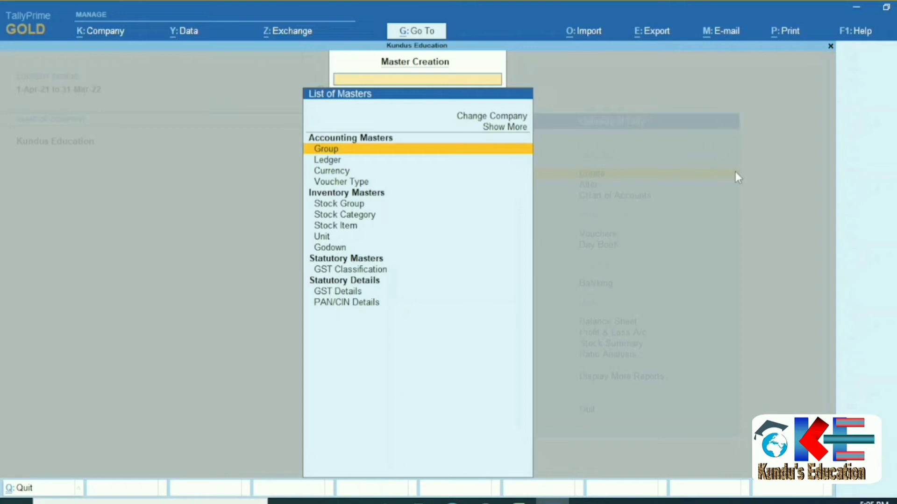
pyautogui.press('Down')
pyautogui.press('Down')
pyautogui.press('Down')
pyautogui.press('Return')
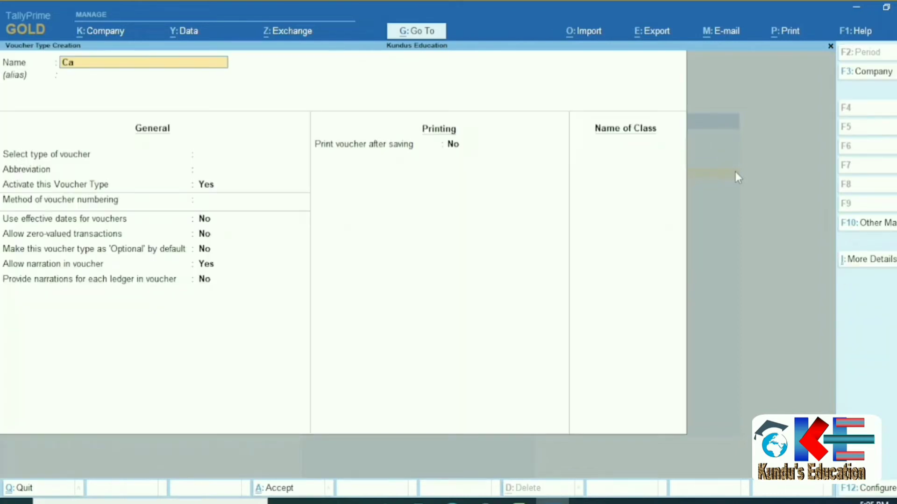
pyautogui.write('Cash Sales')
pyautogui.press('Return')
pyautogui.press('Return')
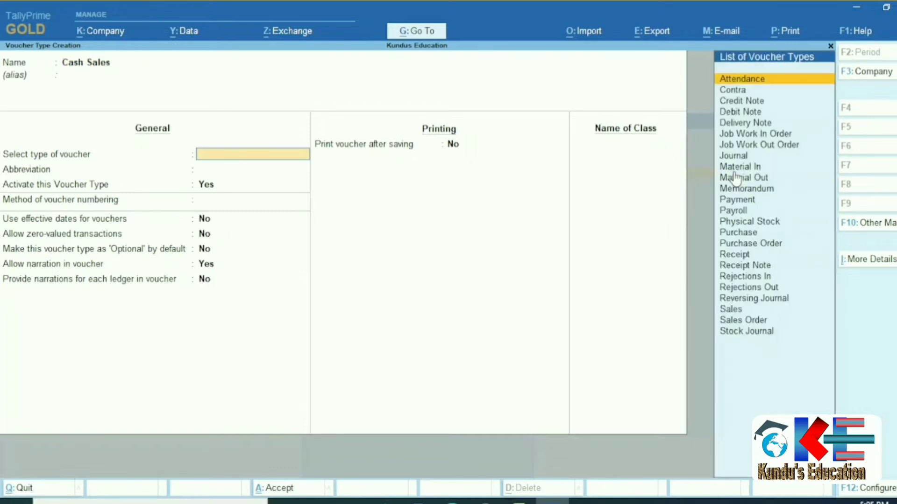
pyautogui.write('Sale')
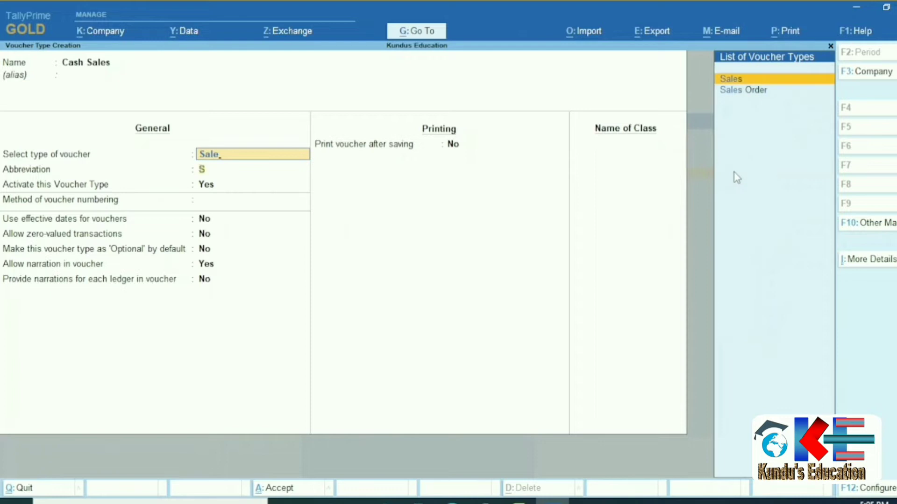
pyautogui.press('Return')
pyautogui.press('Return')
pyautogui.press('Return')
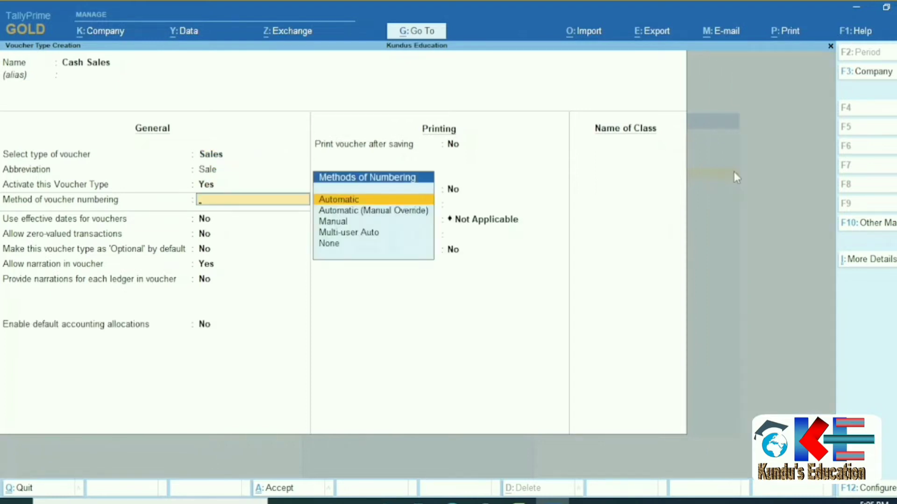
pyautogui.press('Down')
pyautogui.press('Down')
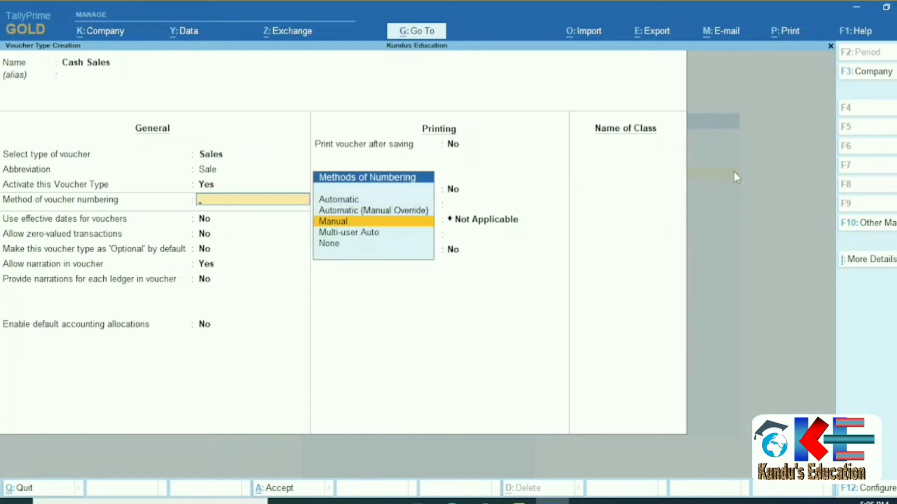
pyautogui.press('Return')
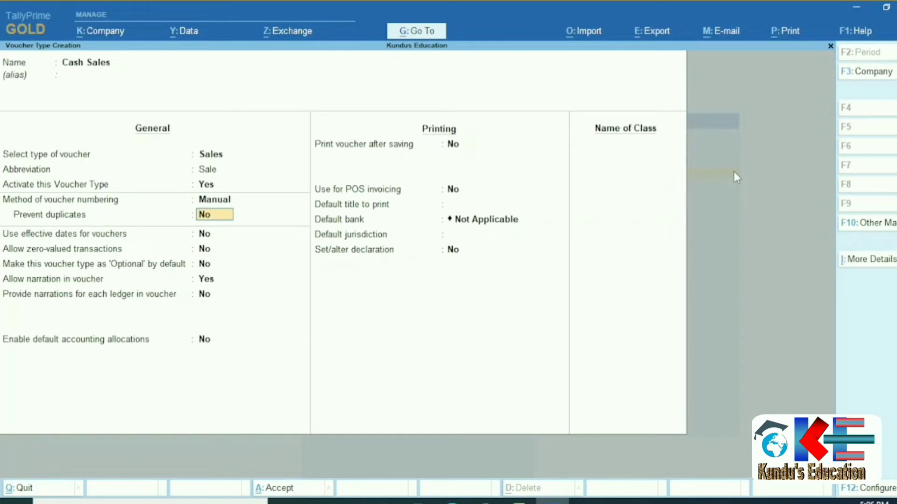
pyautogui.press('y')
pyautogui.press('Return')
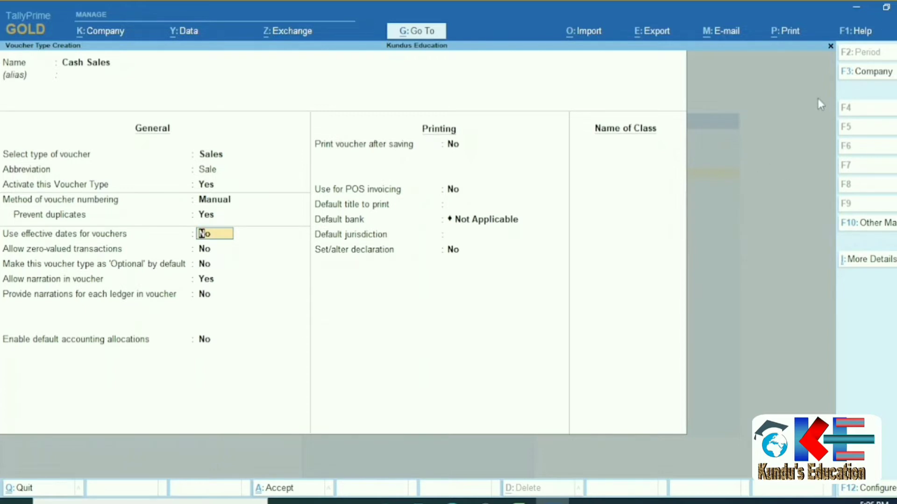
# Recheck the numbering method, keep Manual, and pass the remaining voucher type options.
pyautogui.press('Up')
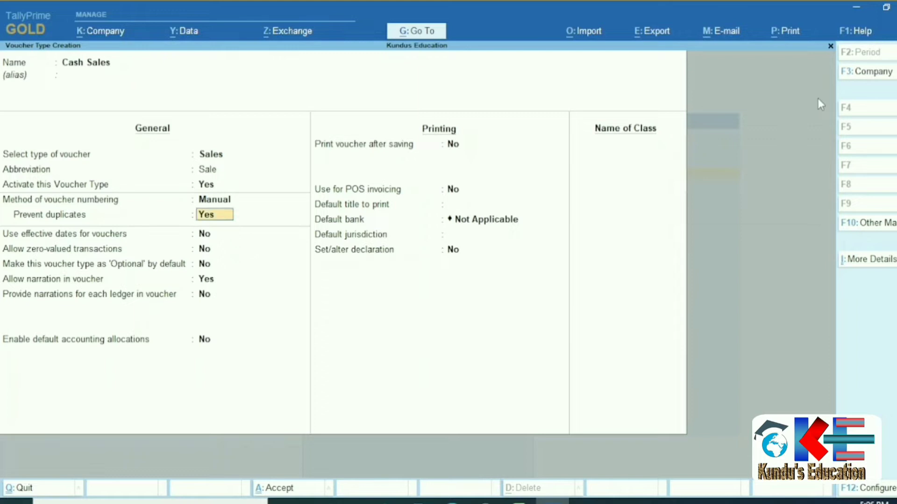
pyautogui.press('Up')
pyautogui.press('Return')
pyautogui.press('Return')
pyautogui.press('Return')
pyautogui.press('Return')
pyautogui.press('Return')
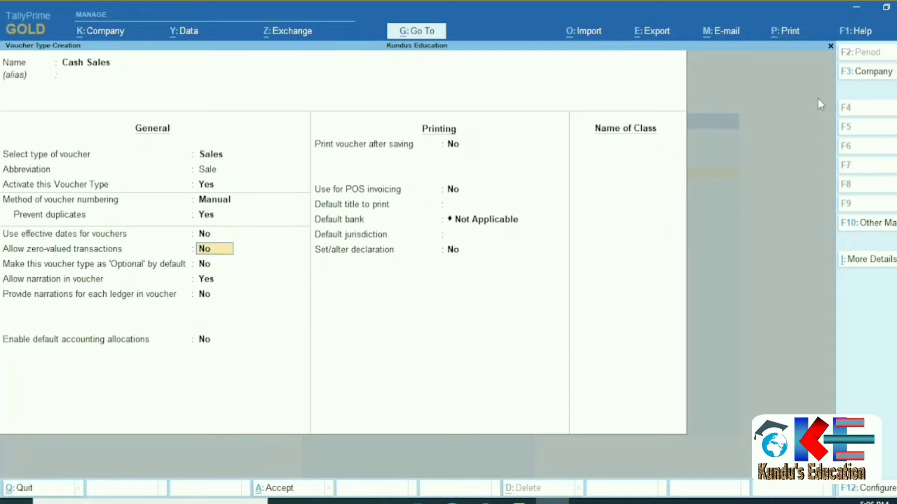
pyautogui.press('Return')
pyautogui.press('Return')
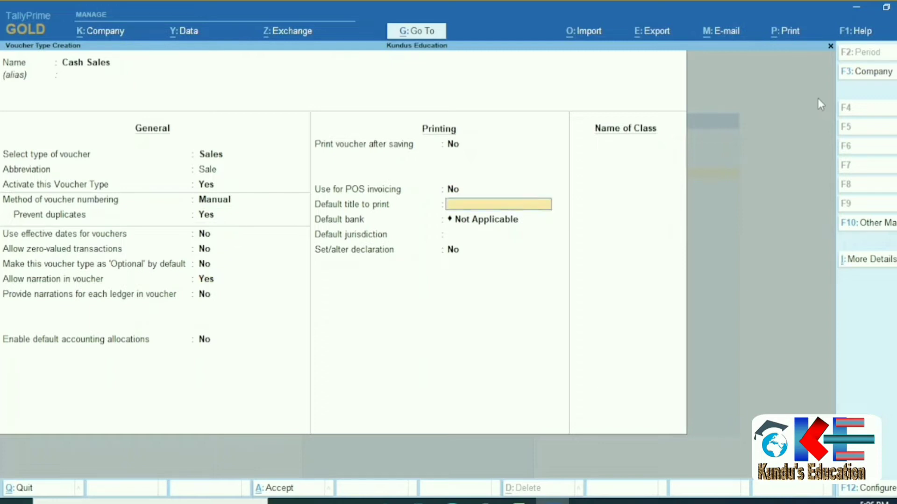
pyautogui.press('Return')
pyautogui.press('Return')
pyautogui.press('Return')
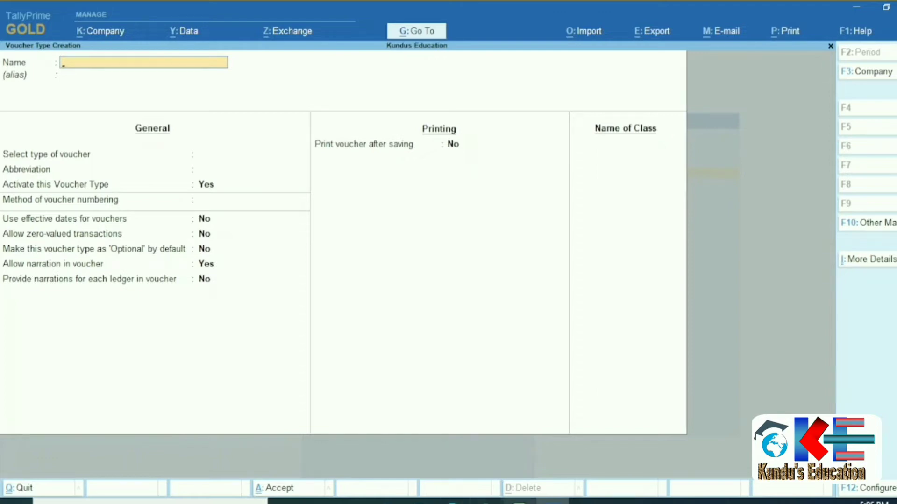
pyautogui.click(519, 502)
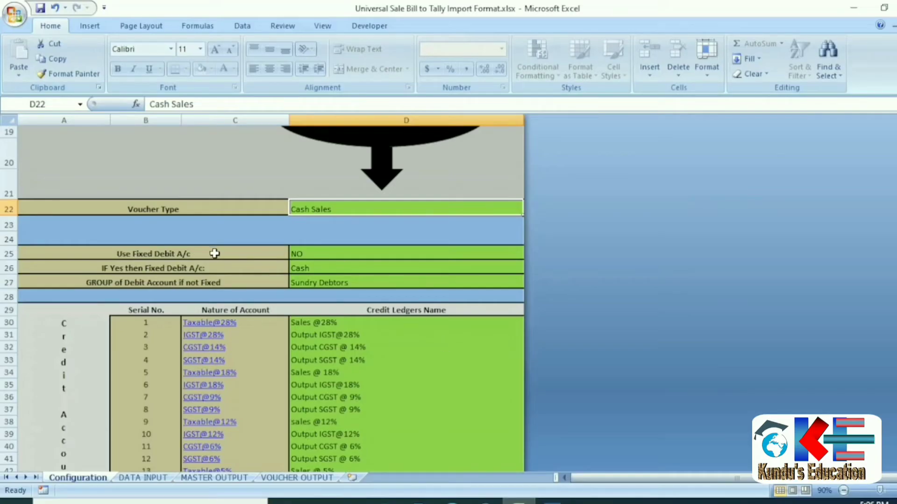
pyautogui.click(314, 319)
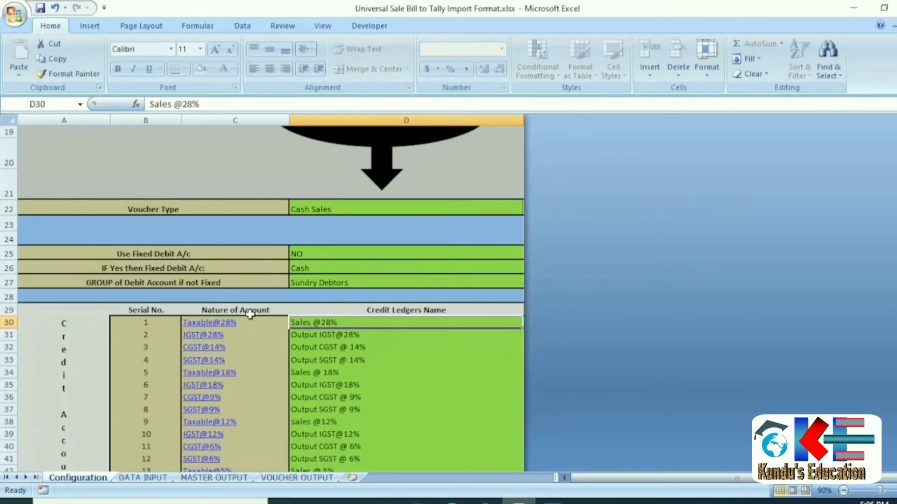
pyautogui.scroll(-2, 241, 314)
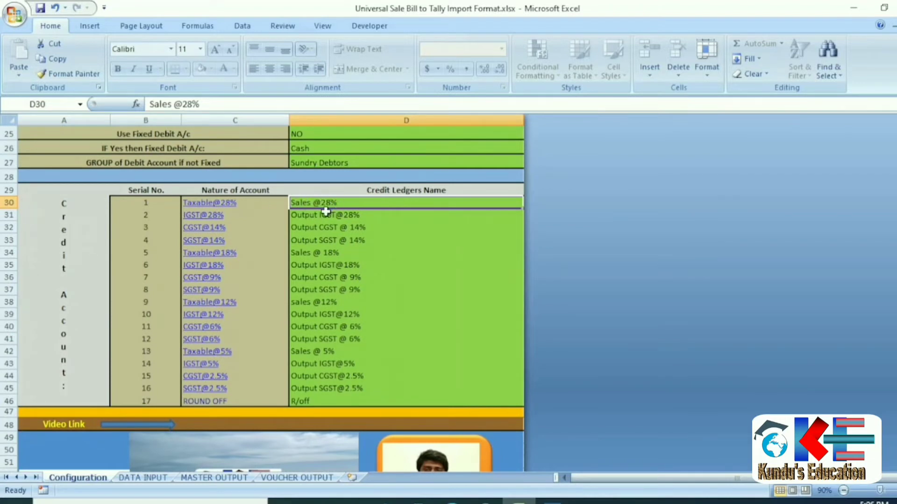
pyautogui.click(171, 103)
pyautogui.press('BackSpace')
pyautogui.write('og')
pyautogui.press('BackSpace')
pyautogui.write('f')
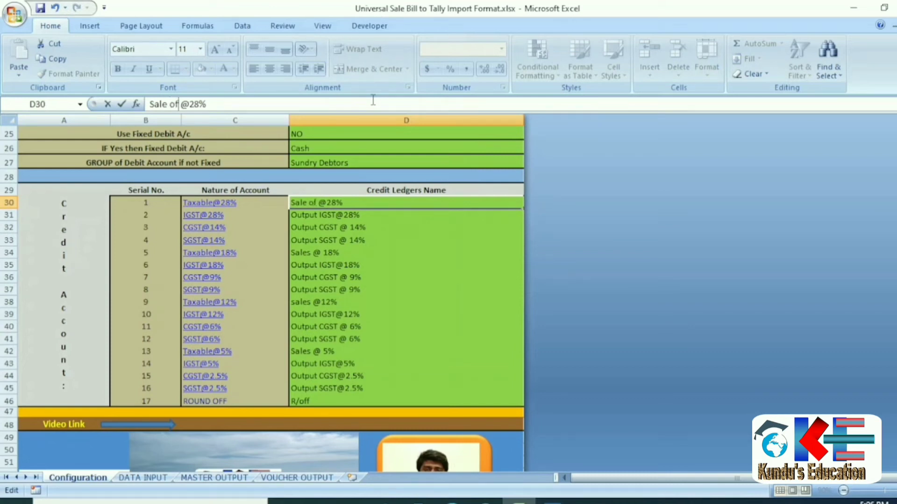
pyautogui.write(' goods')
pyautogui.press('Return')
pyautogui.press('Up')
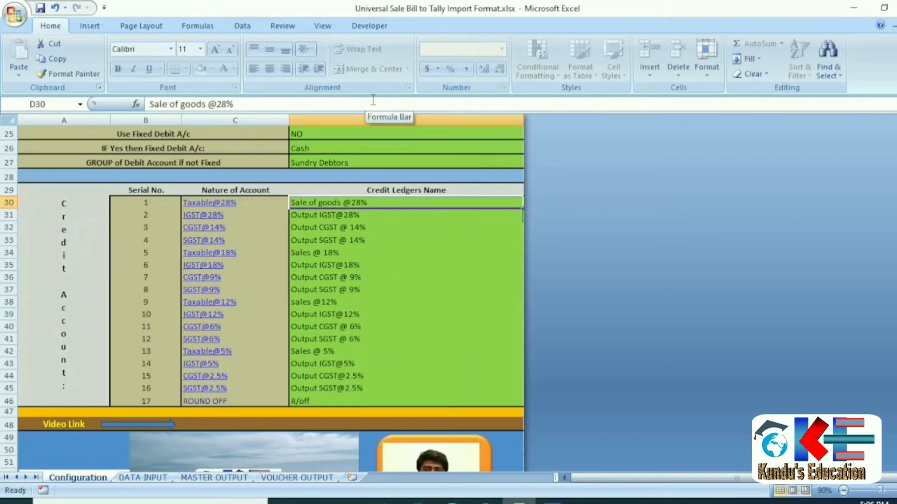
pyautogui.tripleClick(276, 102)
pyautogui.hotkey('ctrl', 'c')
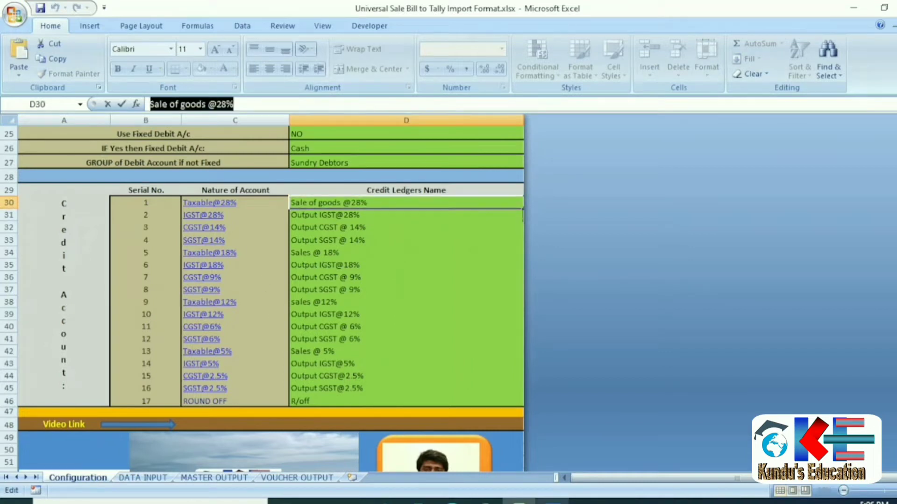
pyautogui.click(563, 500)
pyautogui.press('Escape')
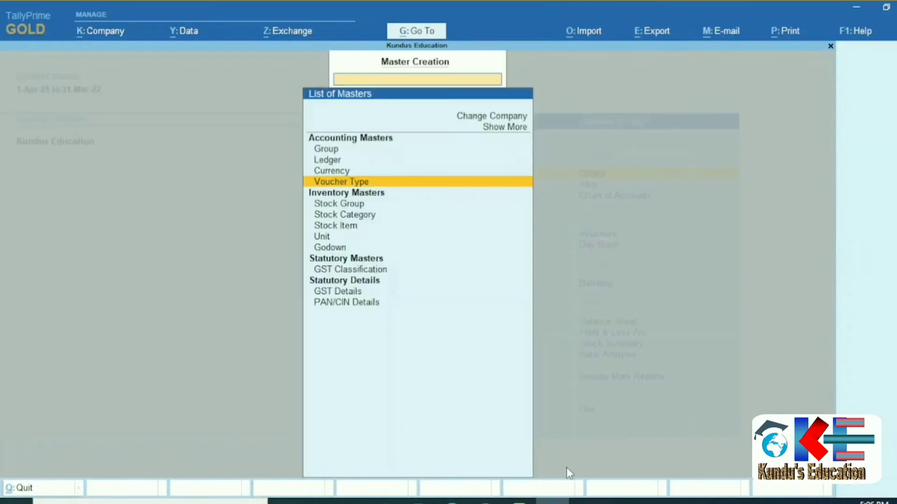
pyautogui.press('Up')
pyautogui.press('Up')
pyautogui.press('Return')
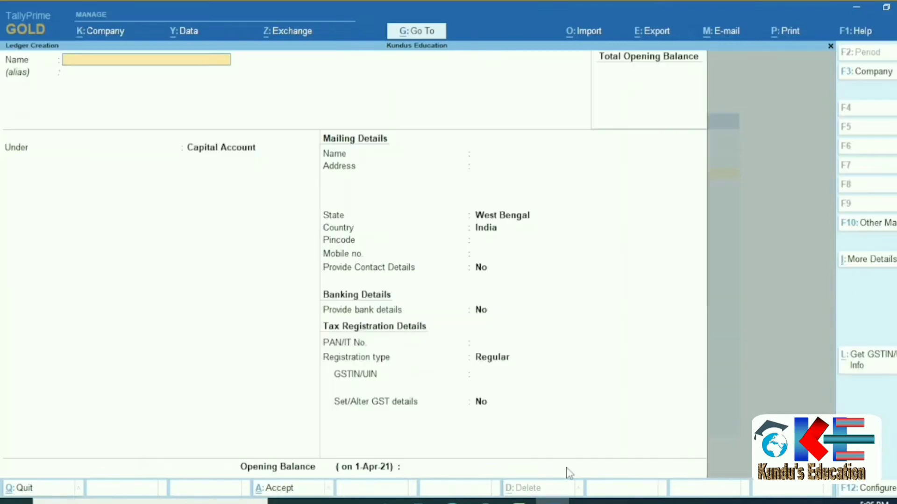
pyautogui.hotkey('ctrl', 'v')
pyautogui.press('Return')
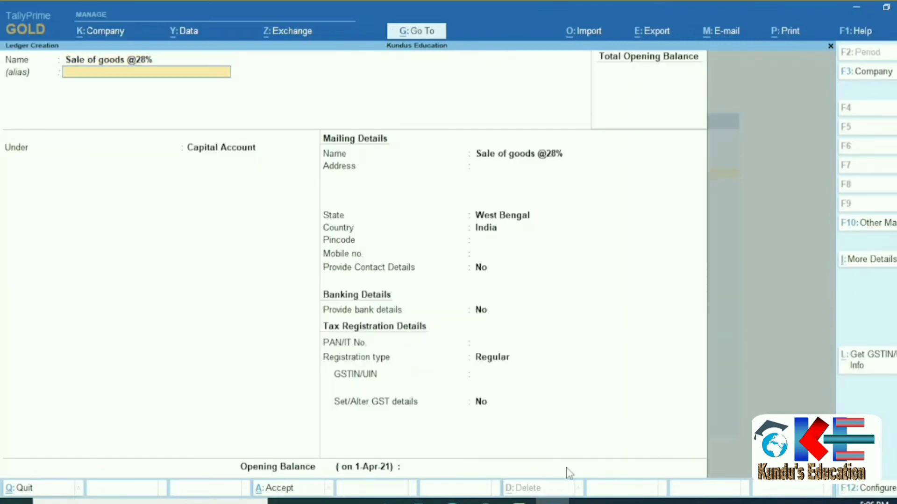
pyautogui.press('Return')
pyautogui.write('Sales')
pyautogui.press('Return')
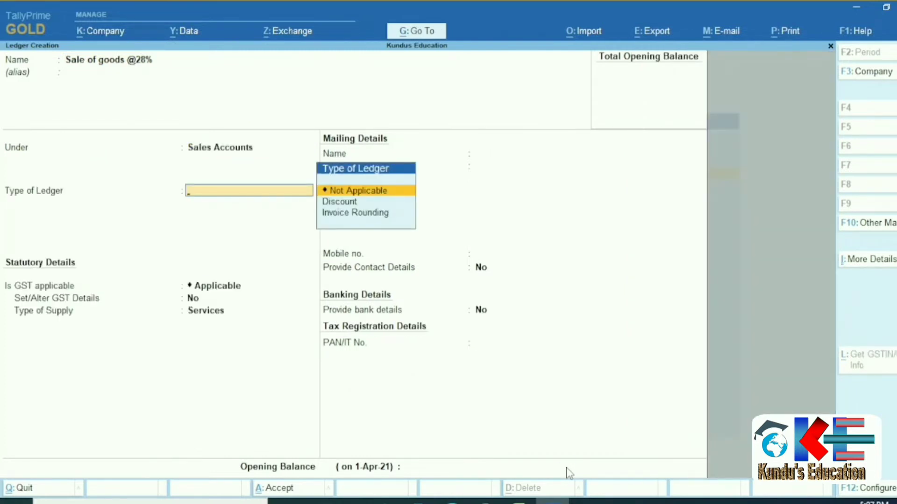
# Give it GST details: taxable, 28% integrated tax, type of supply Goods.
pyautogui.press('Return')
pyautogui.press('Return')
pyautogui.write('y')
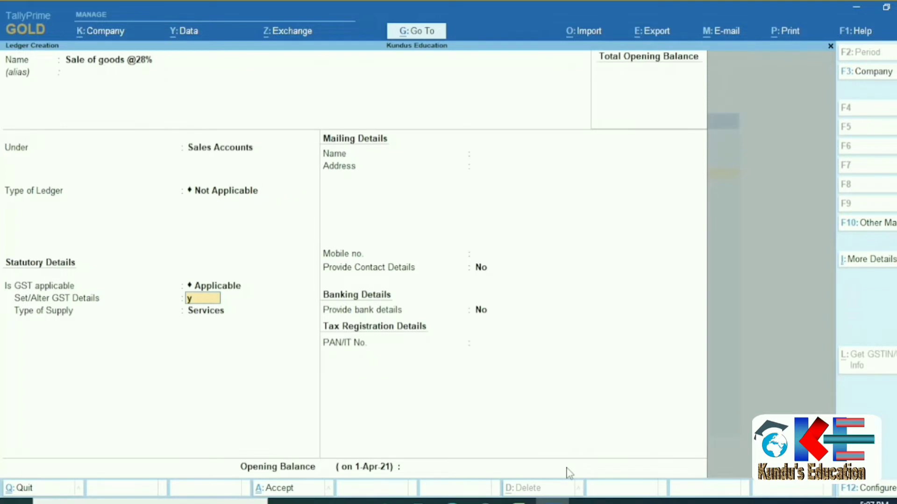
pyautogui.press('Return')
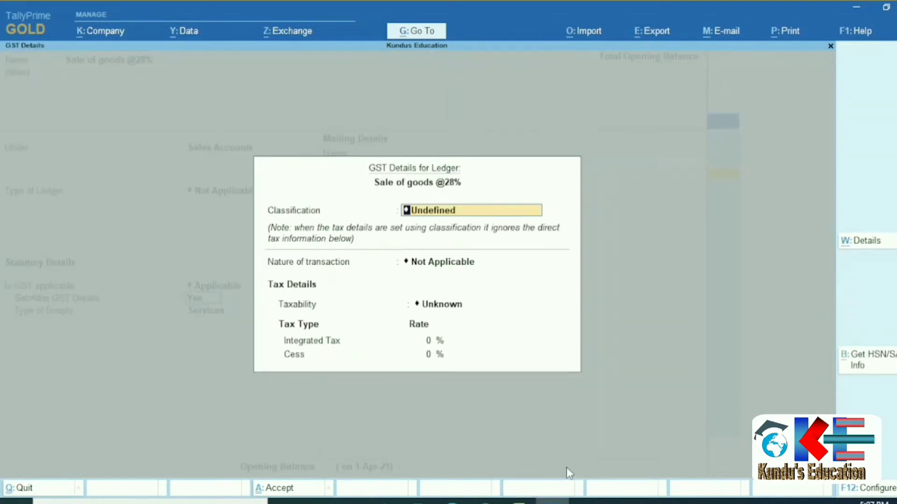
pyautogui.press('Return')
pyautogui.press('Return')
pyautogui.press('Down')
pyautogui.press('Down')
pyautogui.press('Down')
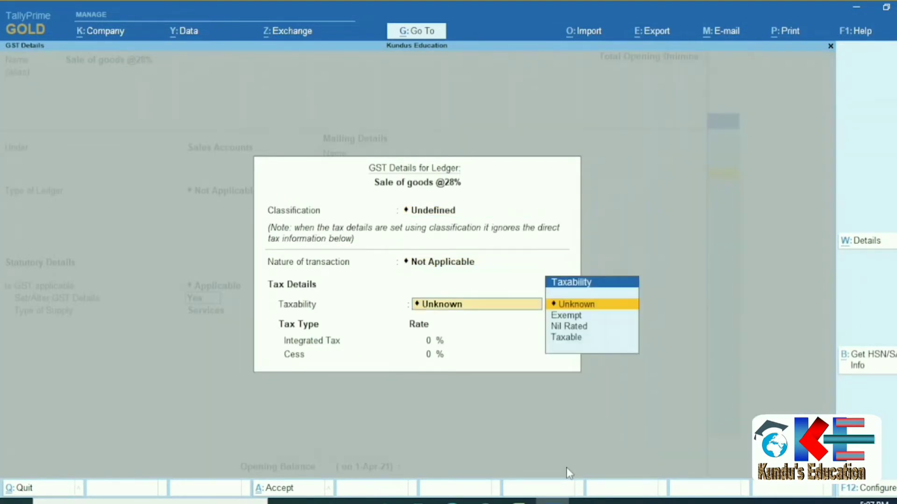
pyautogui.press('Return')
pyautogui.write('2')
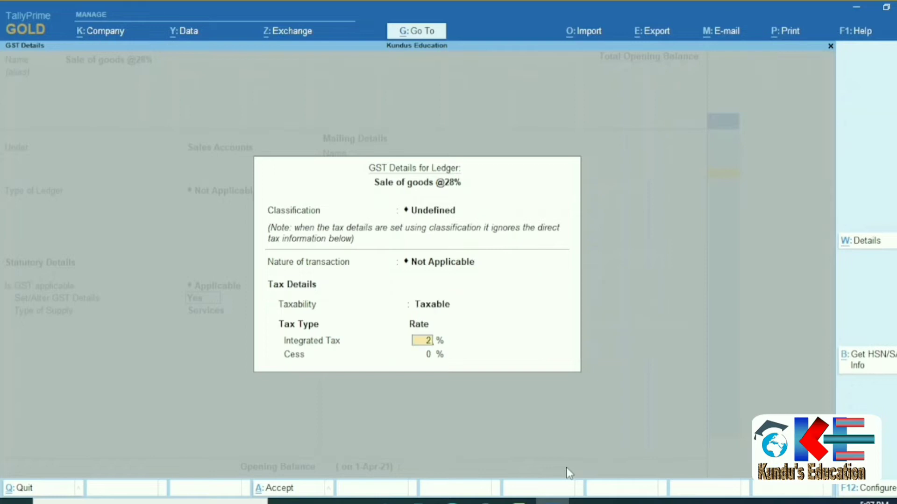
pyautogui.write('8')
pyautogui.press('Return')
pyautogui.press('Return')
pyautogui.press('Up')
pyautogui.press('Return')
pyautogui.press('Return')
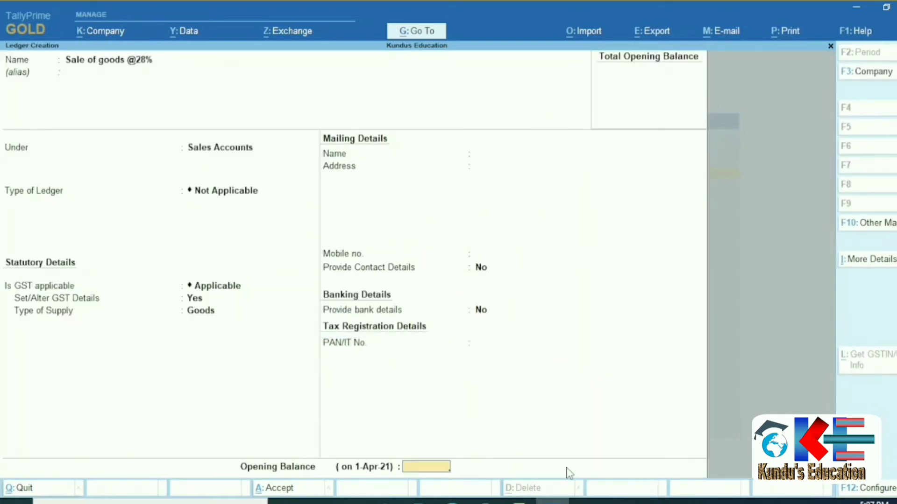
pyautogui.press('Return')
pyautogui.press('Return')
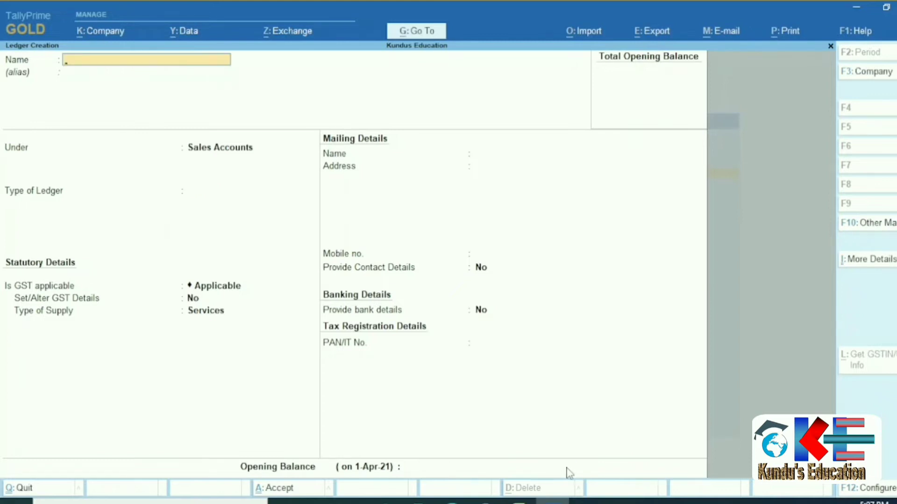
pyautogui.click(518, 501)
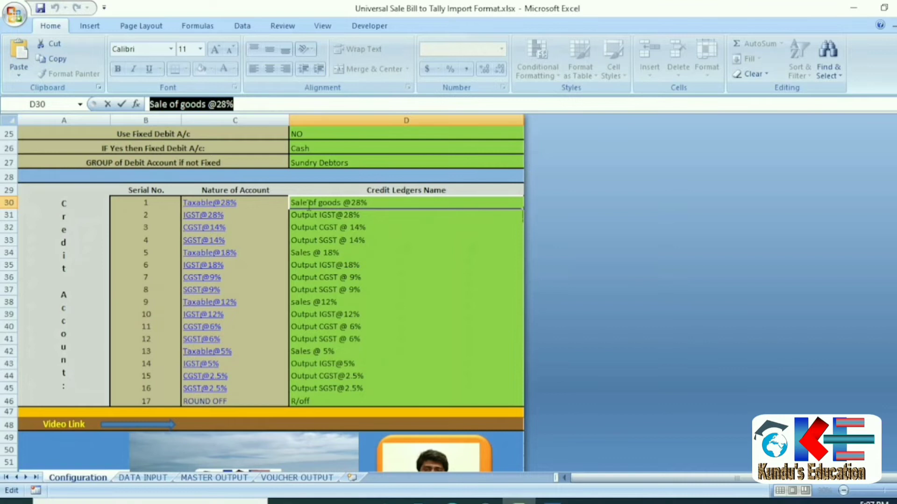
pyautogui.moveTo(408, 230); pyautogui.dragTo(375, 209)
pyautogui.click(375, 206)
pyautogui.moveTo(330, 254); pyautogui.dragTo(331, 199)
pyautogui.click(331, 201)
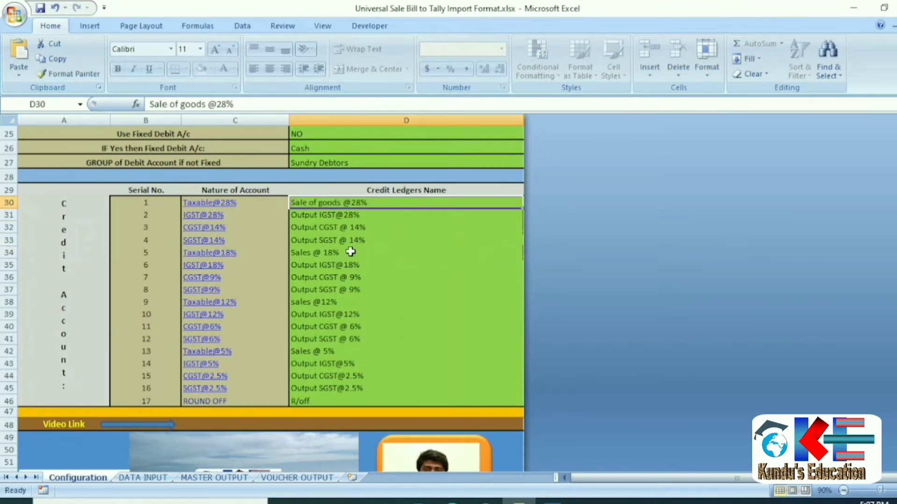
pyautogui.hotkey('ctrl', 'c')
pyautogui.press('Down')
pyautogui.press('Down')
pyautogui.press('Down')
pyautogui.press('Down')
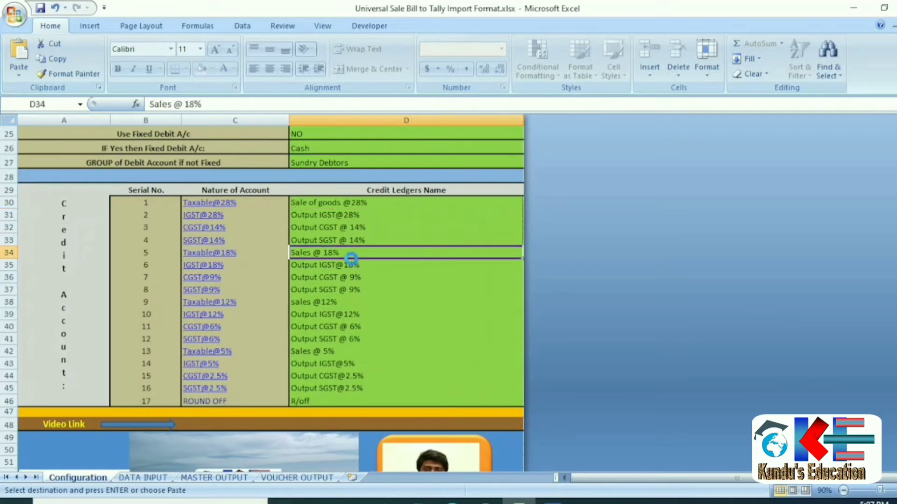
pyautogui.press('Return')
pyautogui.click(220, 104)
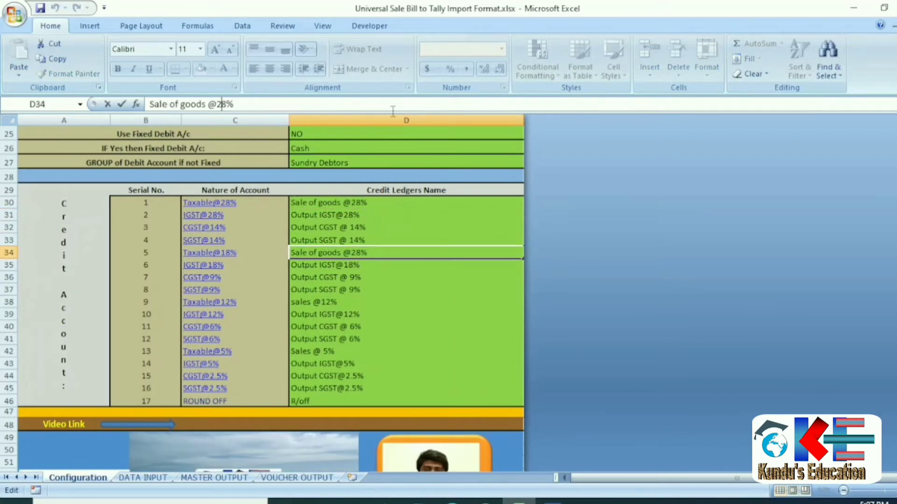
pyautogui.press('BackSpace')
pyautogui.write('1')
pyautogui.press('Return')
pyautogui.press('Up')
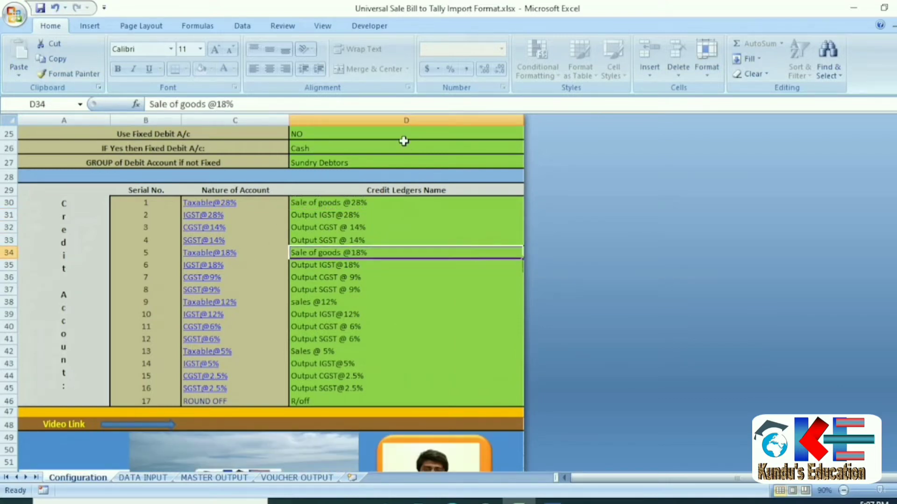
pyautogui.hotkey('ctrl', 'c')
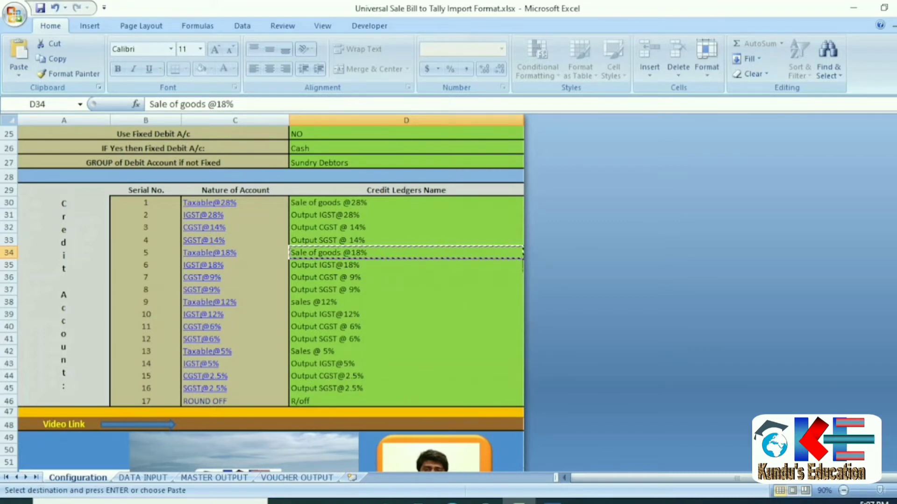
pyautogui.click(559, 502)
pyautogui.hotkey('ctrl', 'alt', 'v')
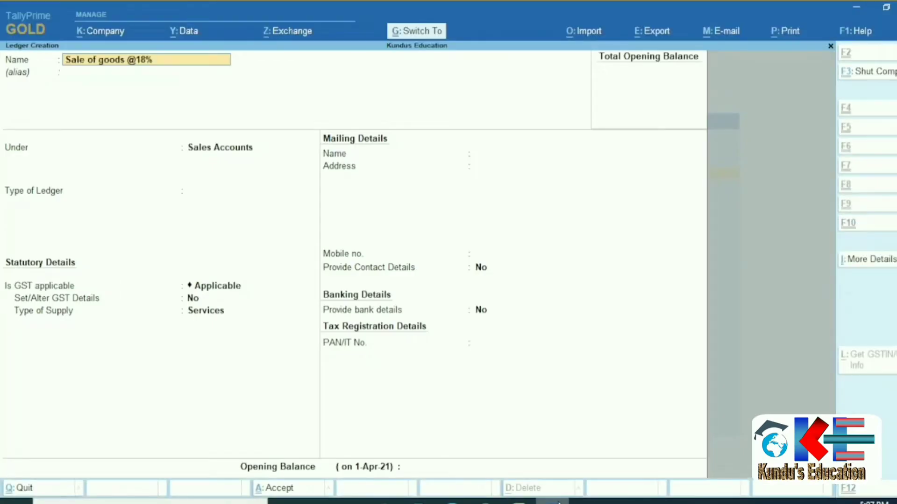
pyautogui.press('Return')
pyautogui.press('Return')
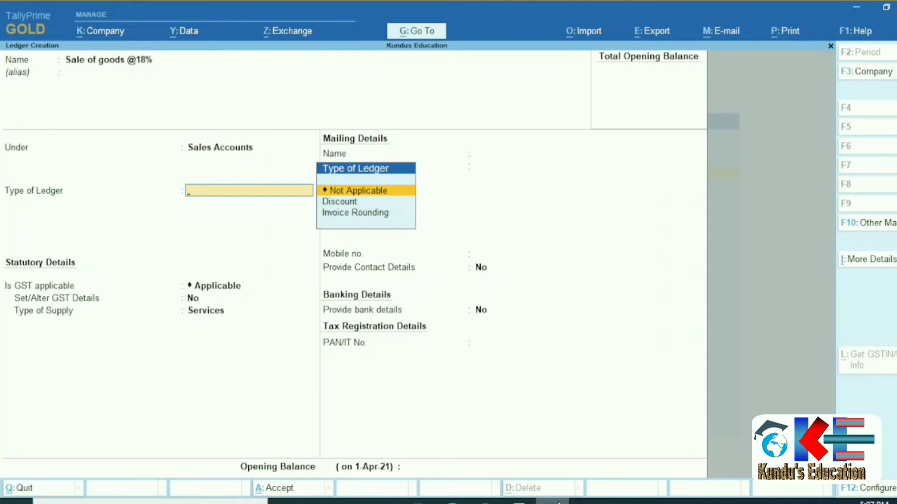
pyautogui.press('Return')
pyautogui.press('Return')
pyautogui.write('y')
pyautogui.press('Return')
# Mark it taxable Goods at 18% integrated tax and save the ledger.
pyautogui.press('Return')
pyautogui.press('Return')
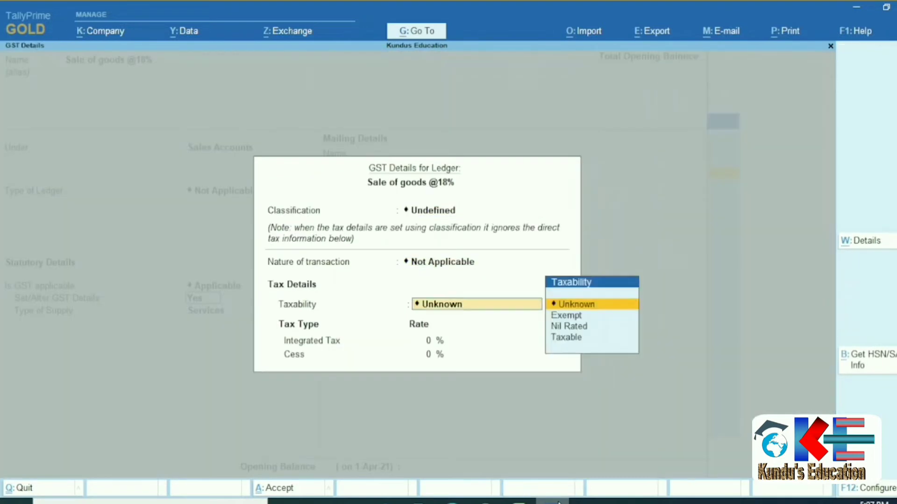
pyautogui.press('Down')
pyautogui.press('Down')
pyautogui.press('Down')
pyautogui.press('Return')
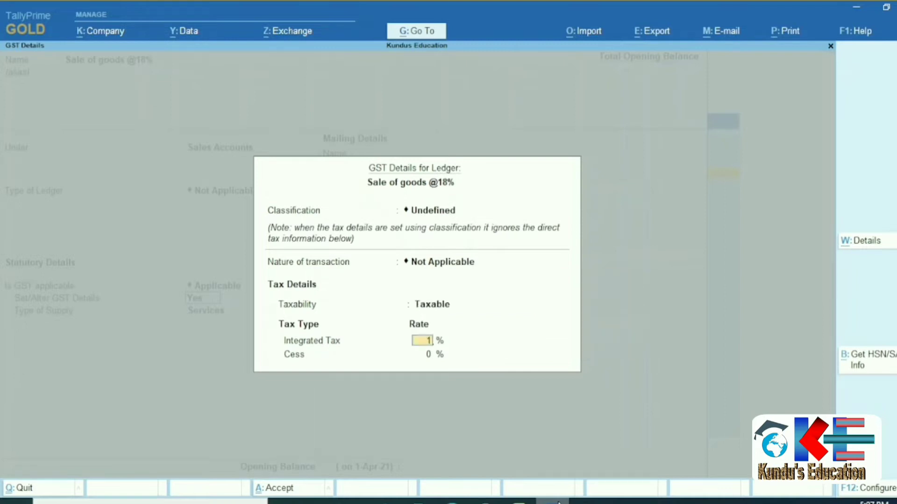
pyautogui.write('18')
pyautogui.press('Return')
pyautogui.press('Return')
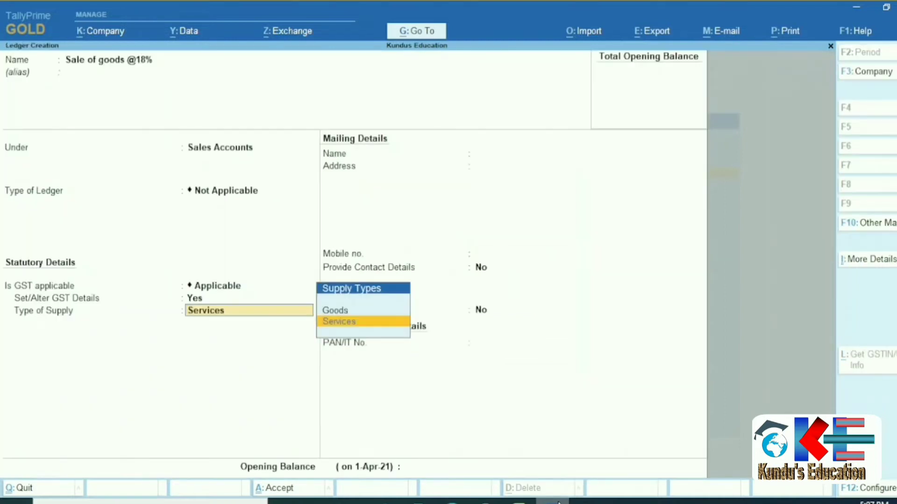
pyautogui.press('Up')
pyautogui.press('Return')
pyautogui.press('Return')
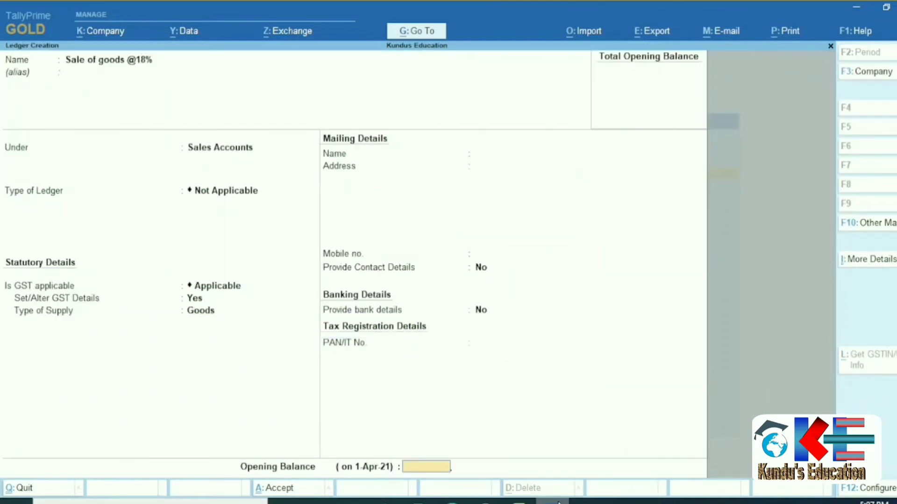
pyautogui.press('Return')
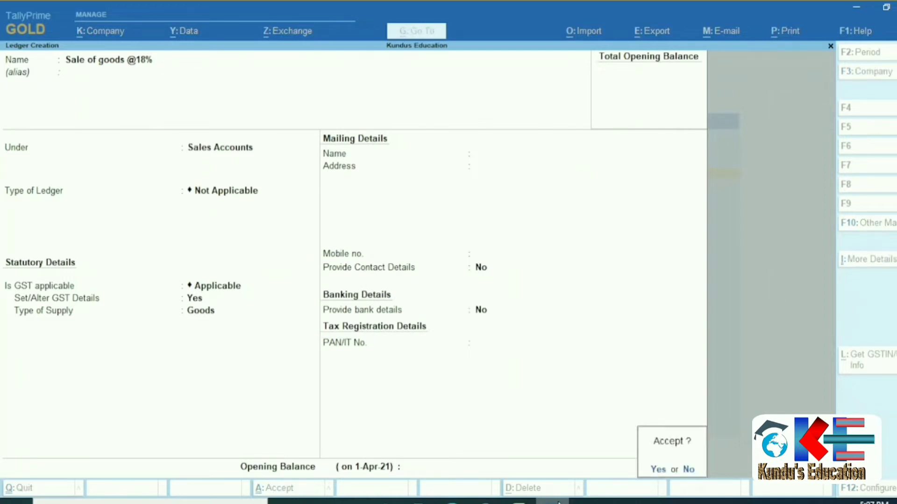
pyautogui.press('Return')
pyautogui.click(559, 502)
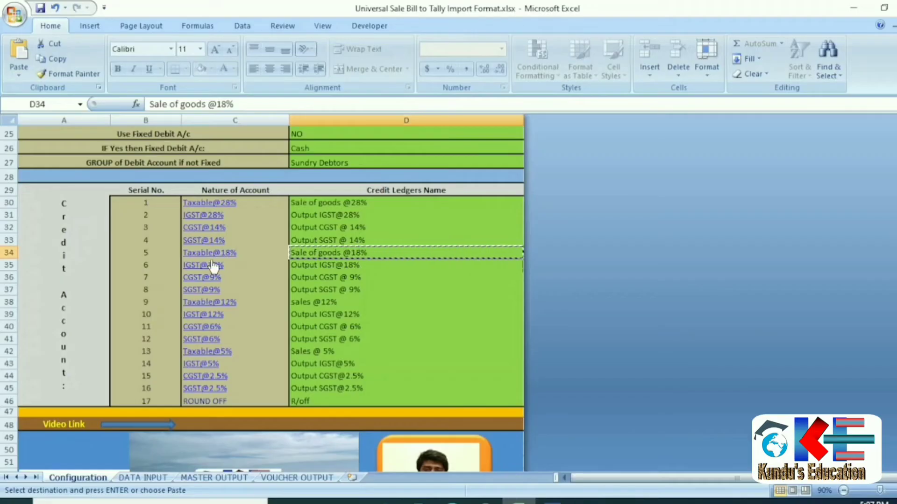
pyautogui.press('Down')
pyautogui.press('Down')
pyautogui.press('Down')
pyautogui.press('Down')
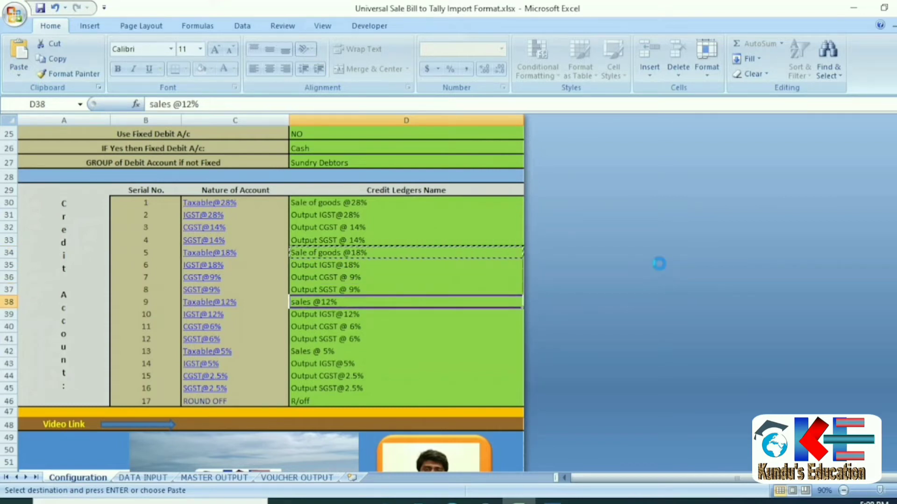
pyautogui.press('Return')
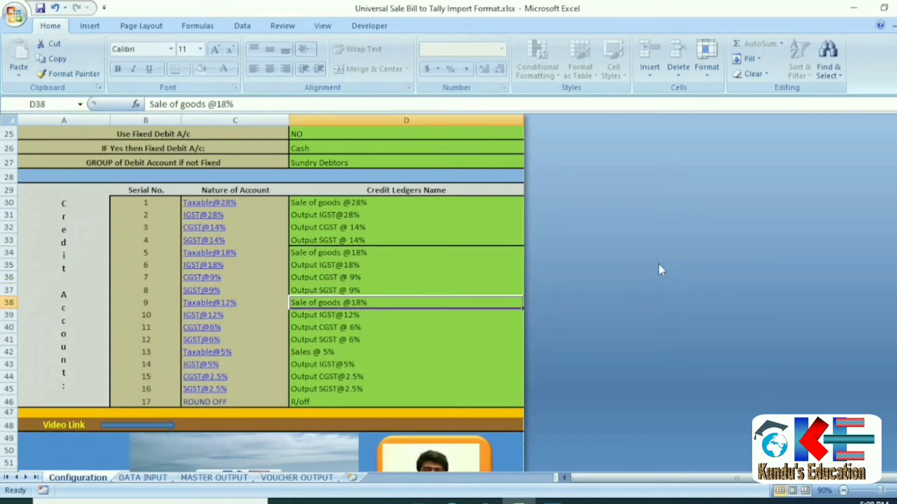
pyautogui.click(222, 100)
pyautogui.press('Delete')
pyautogui.write('2')
pyautogui.press('Return')
pyautogui.press('Up')
pyautogui.hotkey('ctrl', 'c')
pyautogui.click(553, 500)
pyautogui.hotkey('ctrl', 'alt', 'v')
pyautogui.press('Return')
pyautogui.press('Return')
pyautogui.press('Return')
pyautogui.press('Return')
pyautogui.press('Return')
pyautogui.write('y')
pyautogui.press('Return')
pyautogui.press('Return')
pyautogui.press('Return')
pyautogui.write('t')
pyautogui.press('Return')
pyautogui.press('Return')
pyautogui.press('Return')
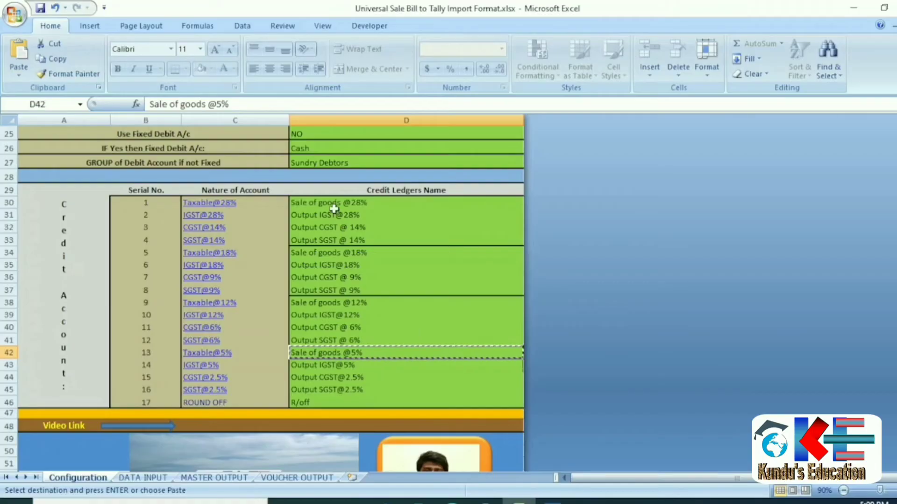
# Copy the 'Output IGST@28%' text from Excel cell D31.
pyautogui.click(334, 214)
pyautogui.moveTo(150, 105); pyautogui.dragTo(229, 106)
pyautogui.hotkey('ctrl', 'c')
pyautogui.press('Escape')
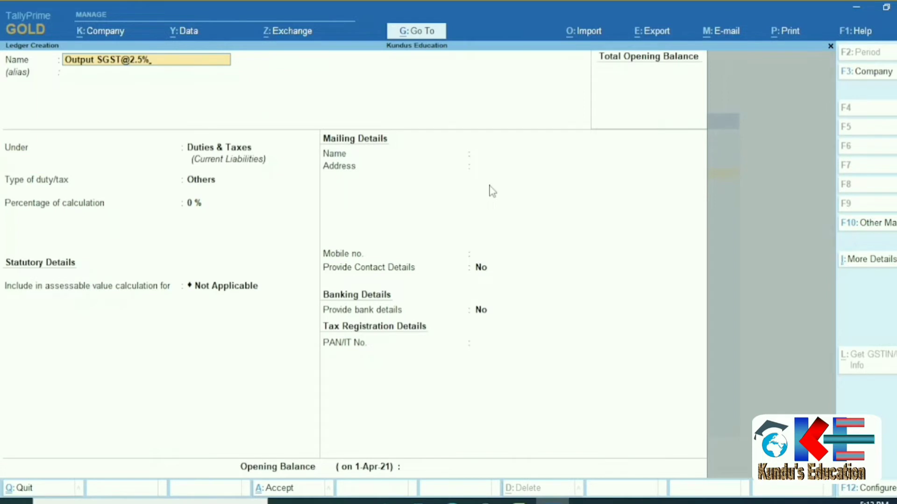
pyautogui.press('Return')
pyautogui.press('Return')
pyautogui.press('Up')
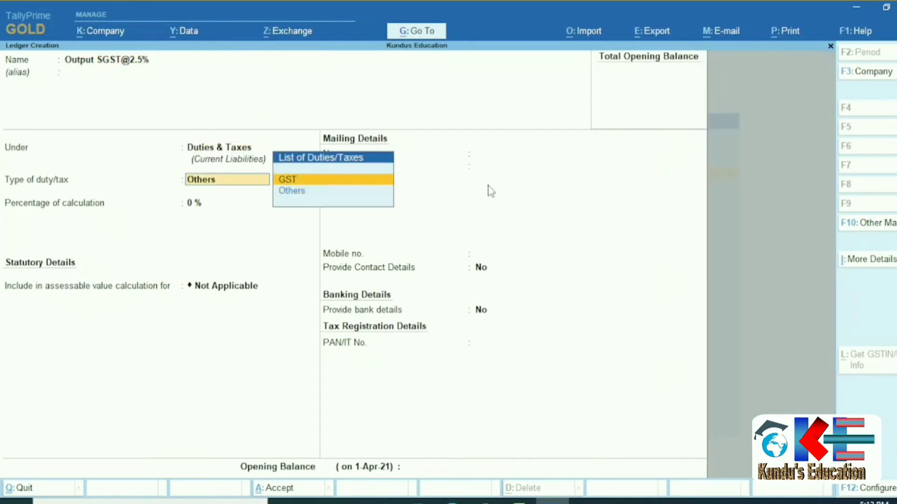
pyautogui.press('Return')
pyautogui.press('Down')
pyautogui.press('Down')
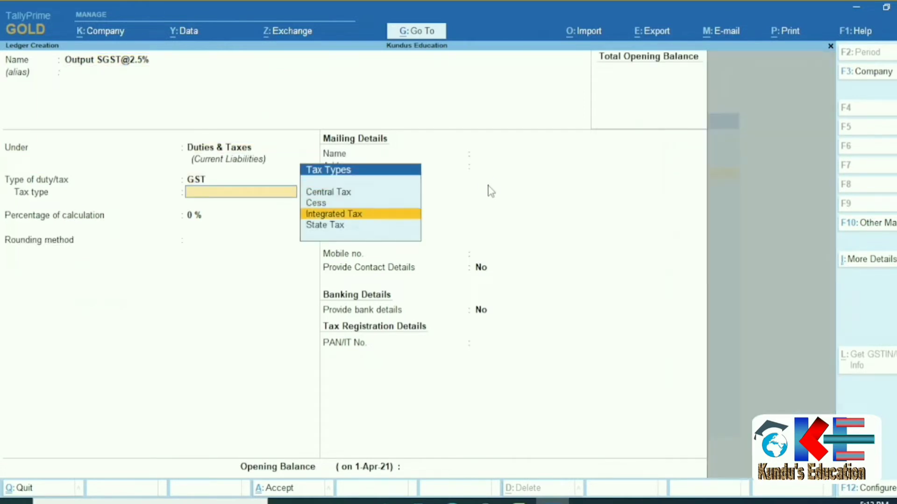
pyautogui.press('Down')
pyautogui.press('Return')
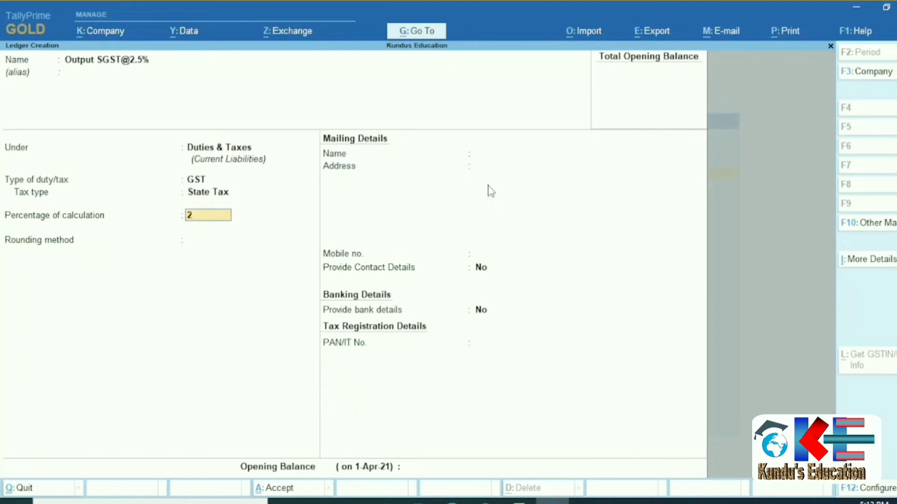
pyautogui.press('Return')
pyautogui.press('Return')
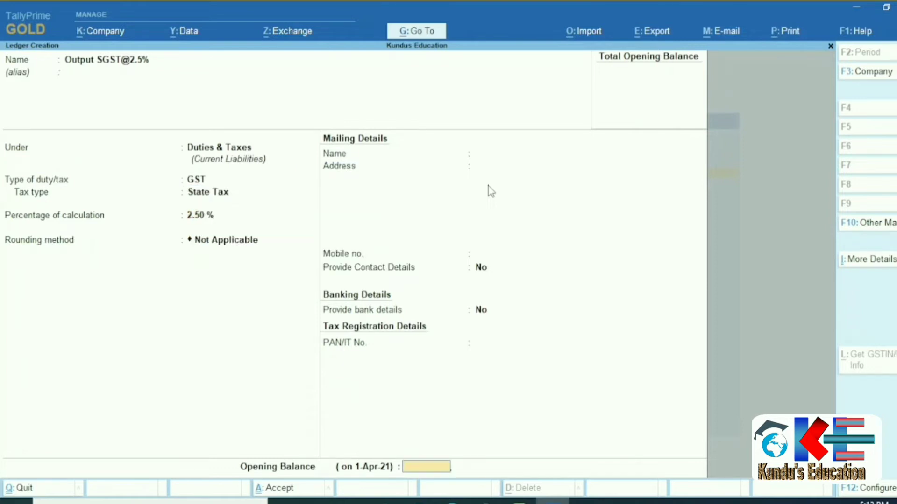
pyautogui.press('Return')
pyautogui.press('Return')
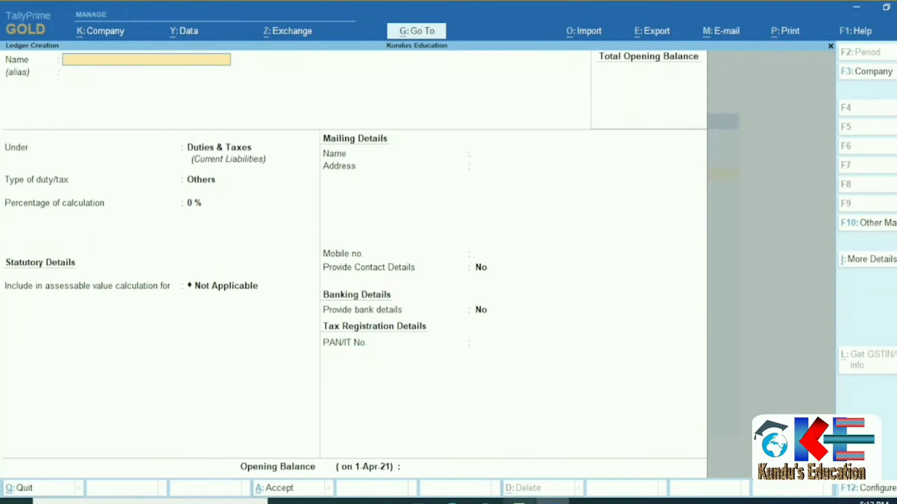
# Copy 'R/off' from Excel cell D46 and use it as the new ledger name.
pyautogui.click(519, 501)
pyautogui.click(331, 402)
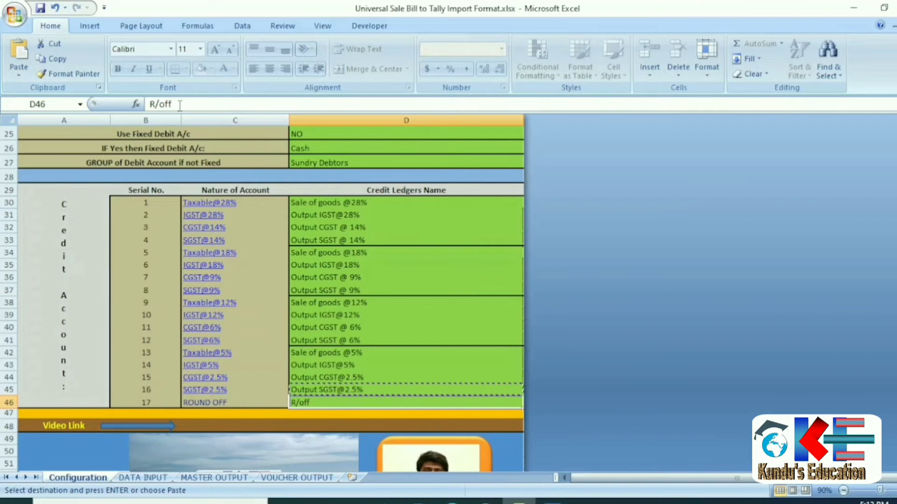
pyautogui.moveTo(179, 104); pyautogui.dragTo(103, 95)
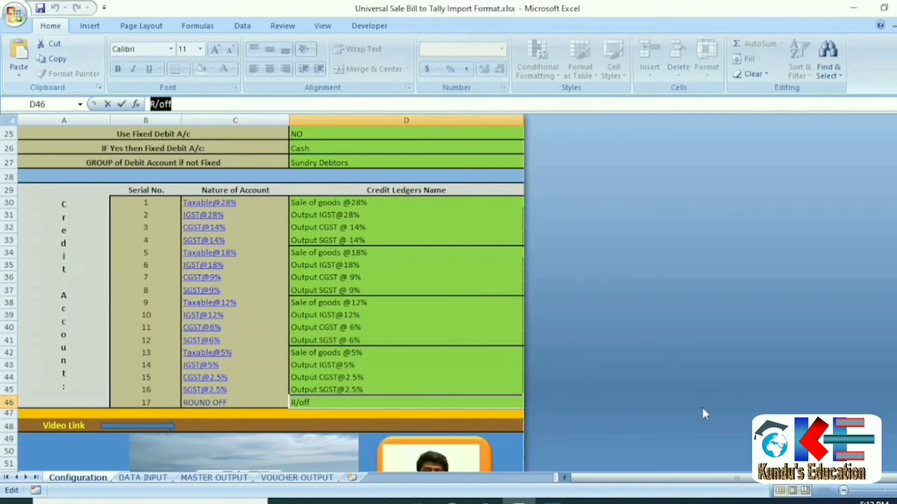
pyautogui.hotkey('ctrl', 'c')
pyautogui.press('Escape')
pyautogui.click(551, 501)
pyautogui.hotkey('ctrl', 'v')
pyautogui.press('Return')
pyautogui.press('Return')
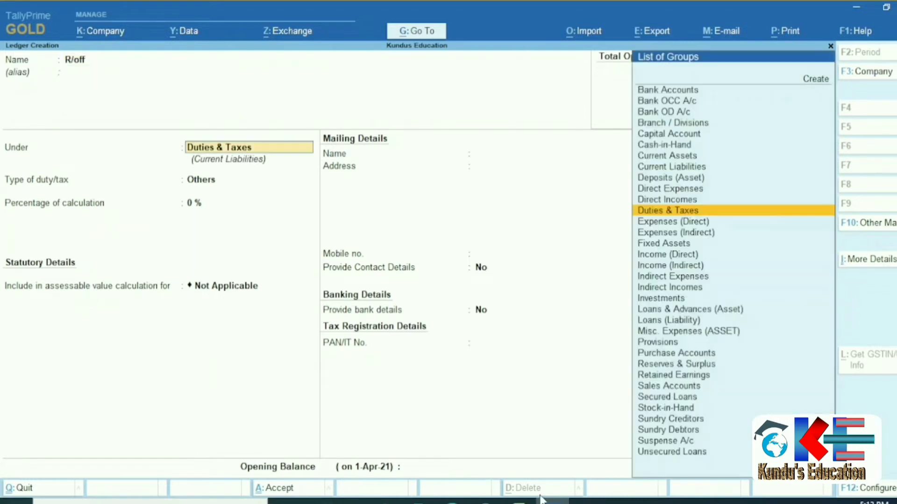
# Save R/off under Indirect Expenses as an Invoice Rounding ledger with Normal Rounding.
pyautogui.write('ro')
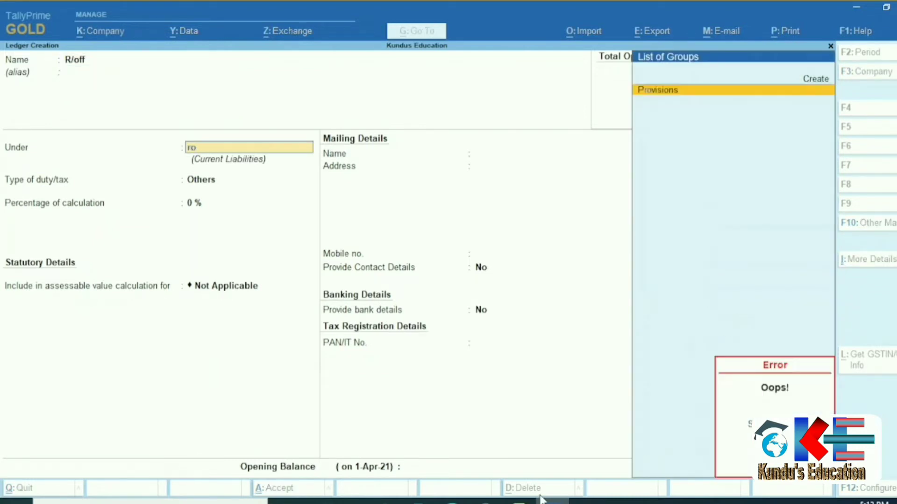
pyautogui.press('BackSpace')
pyautogui.press('BackSpace')
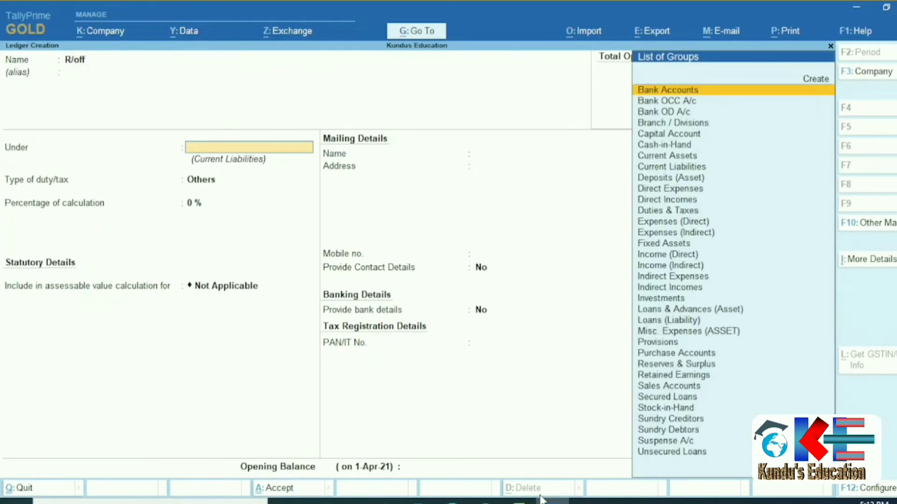
pyautogui.write('indi')
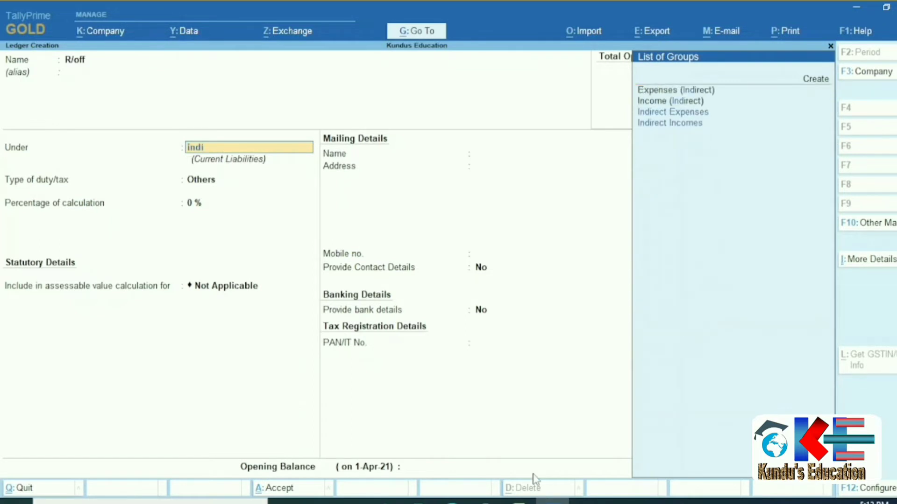
pyautogui.press('Down')
pyautogui.press('Up')
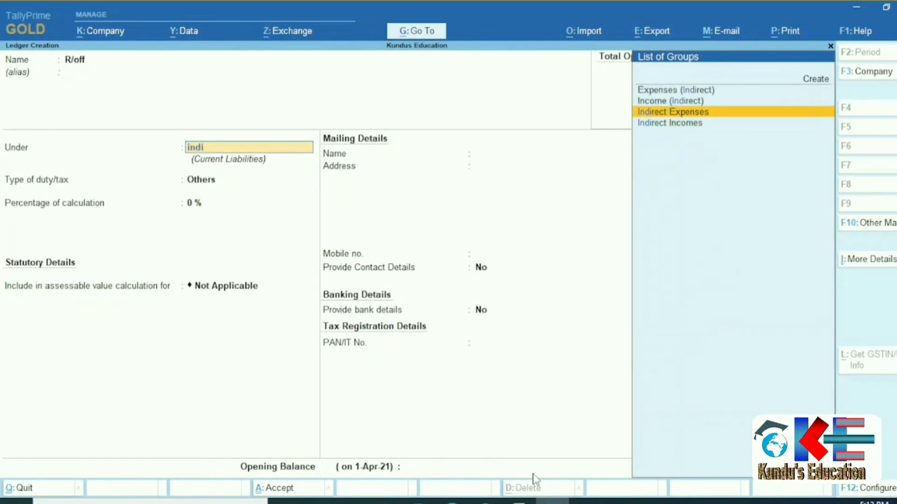
pyautogui.press('Return')
pyautogui.press('Down')
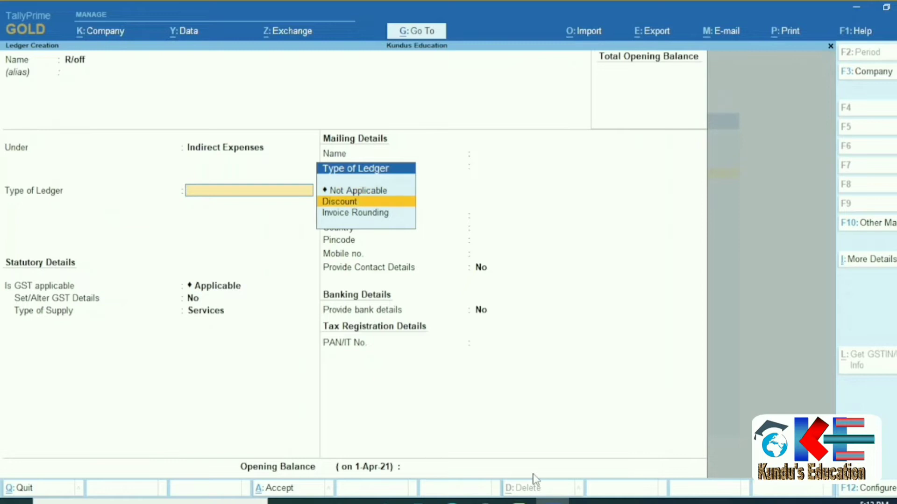
pyautogui.press('Down')
pyautogui.press('Return')
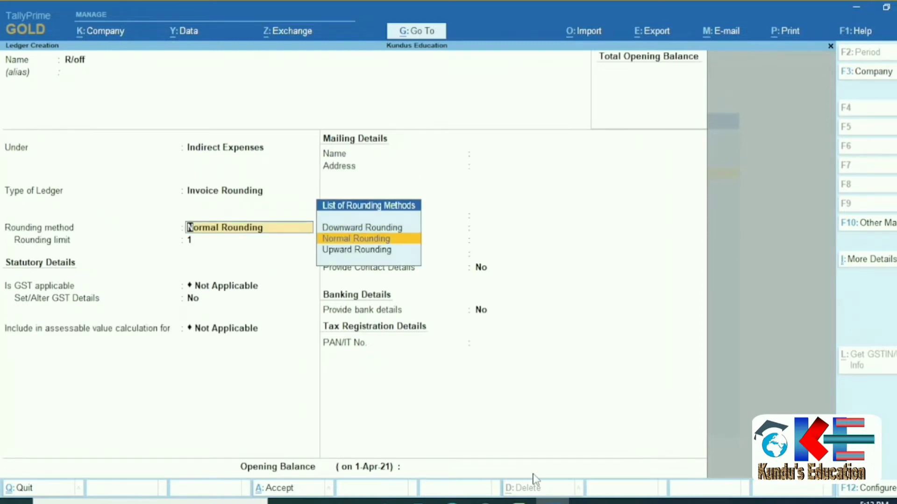
pyautogui.press('Return')
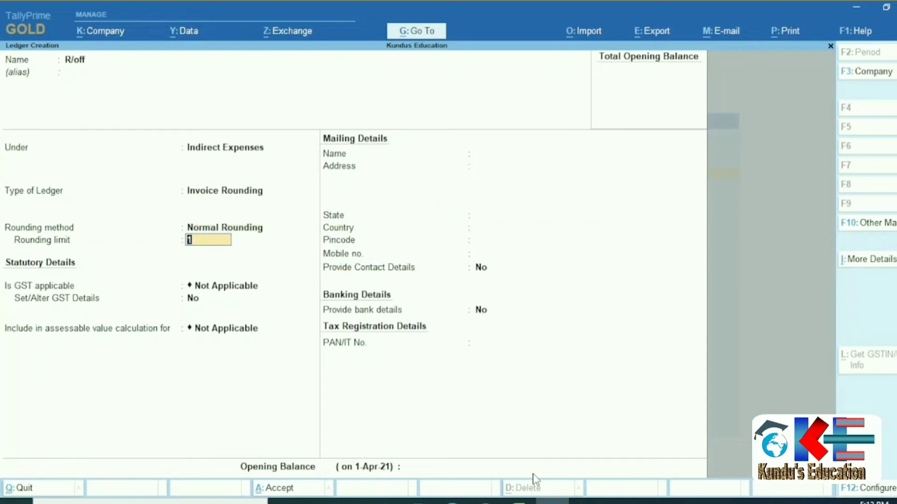
pyautogui.press('Return')
pyautogui.press('Return')
pyautogui.press('Return')
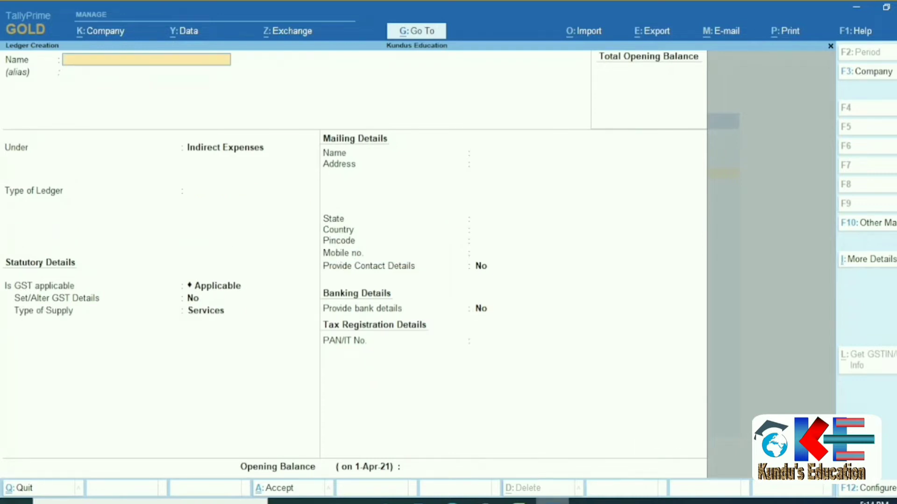
pyautogui.click(518, 502)
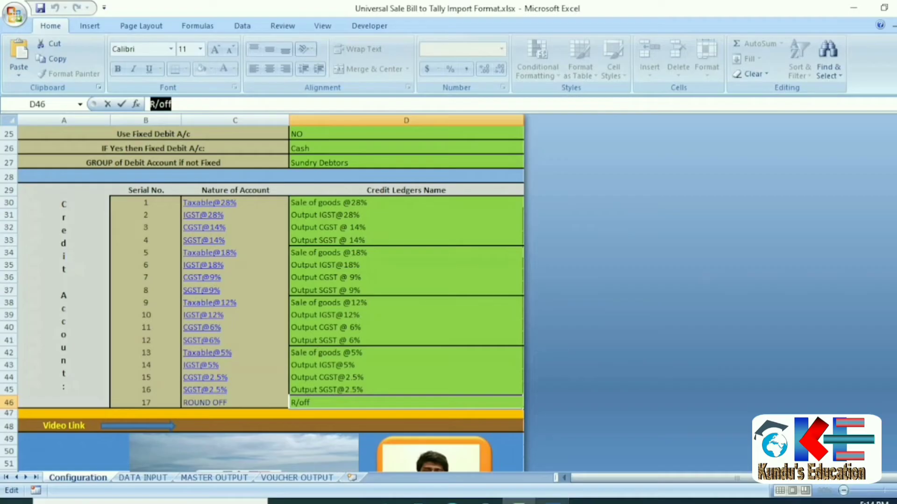
# Review the Cash Sales voucher type and fixed debit account settings, then view the DATA INPUT sheet.
pyautogui.click(346, 214)
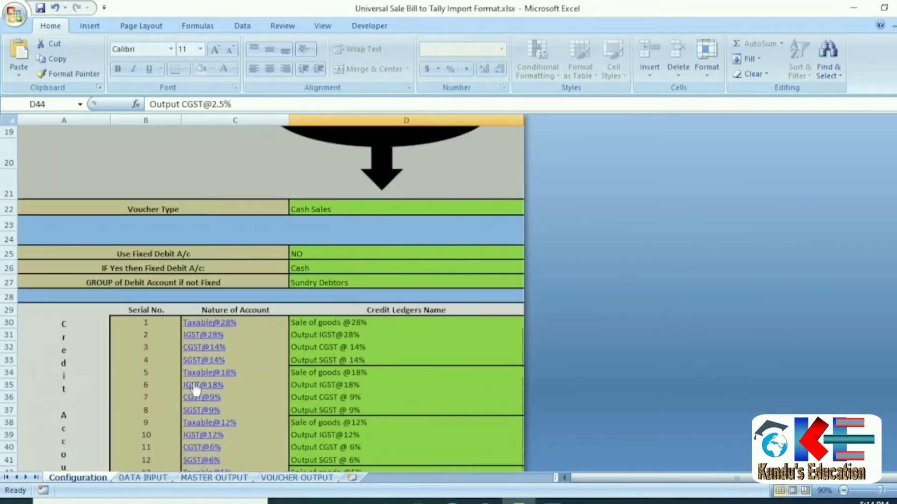
pyautogui.click(362, 210)
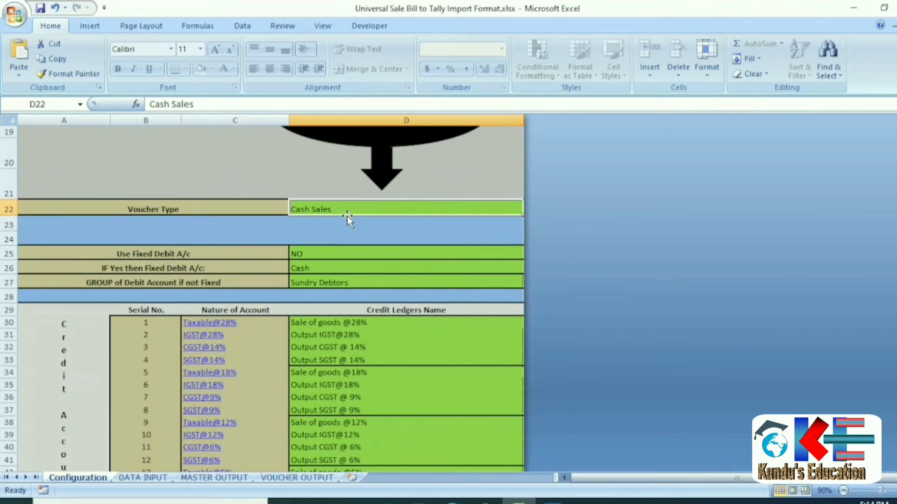
pyautogui.click(357, 254)
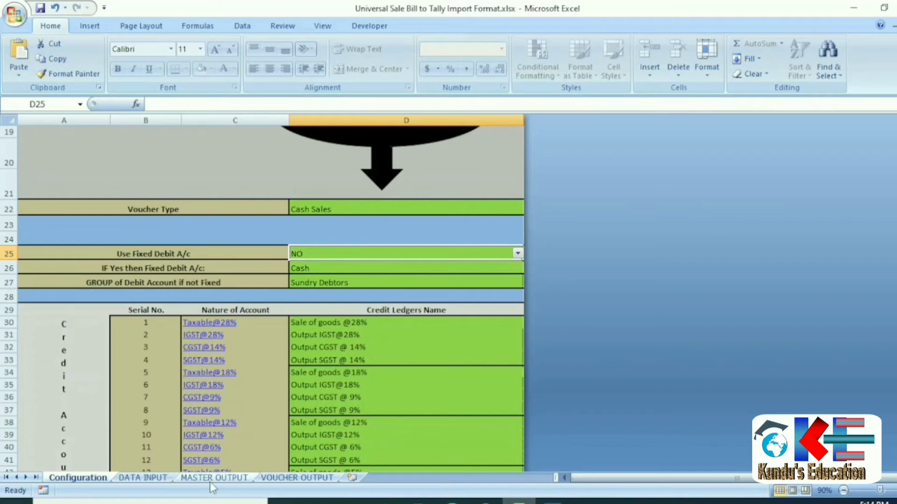
pyautogui.click(157, 478)
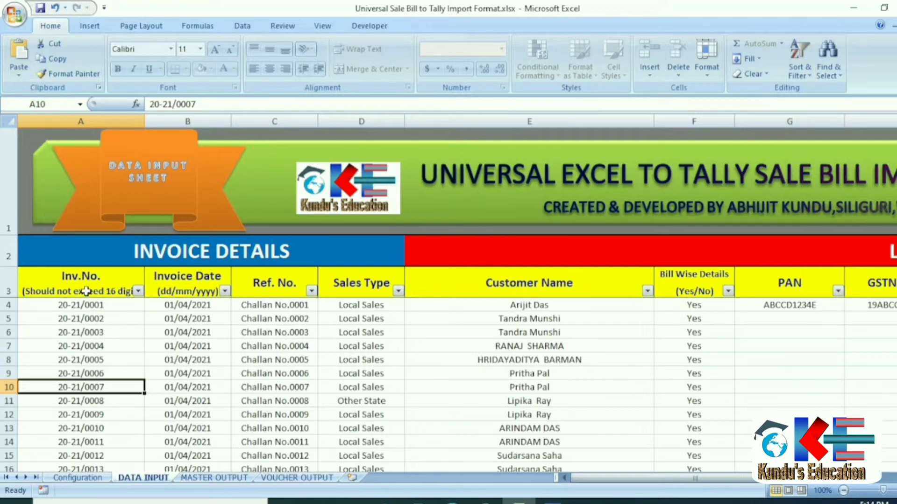
# Review the invoice details and ledger master columns across the DATA INPUT sheet.
pyautogui.click(150, 252)
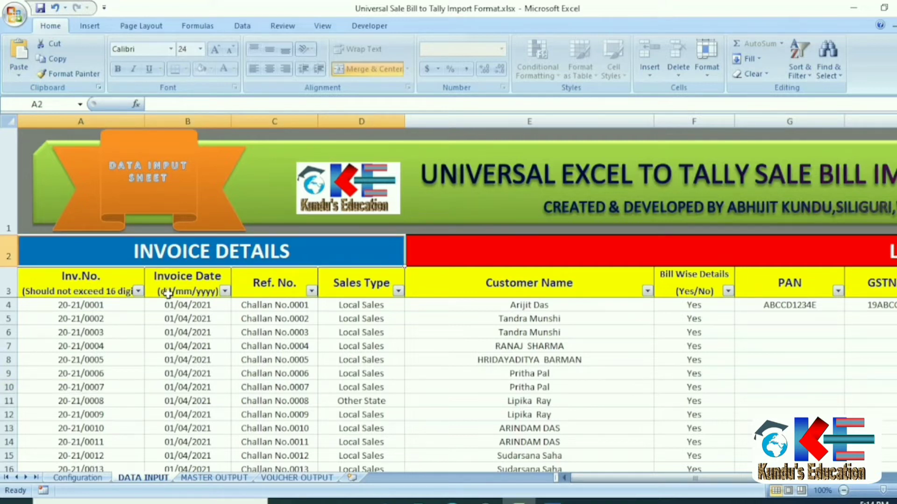
pyautogui.click(553, 248)
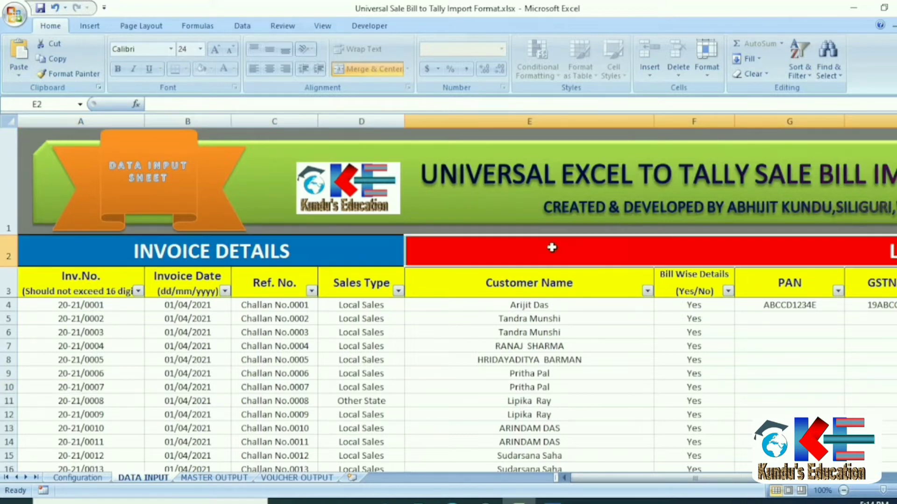
pyautogui.press('Right')
pyautogui.press('Left')
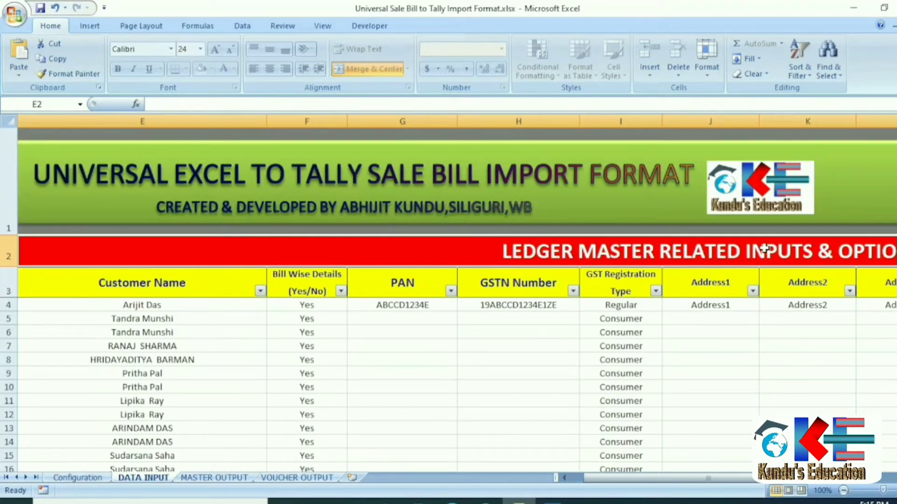
pyautogui.click(153, 322)
pyautogui.click(297, 318)
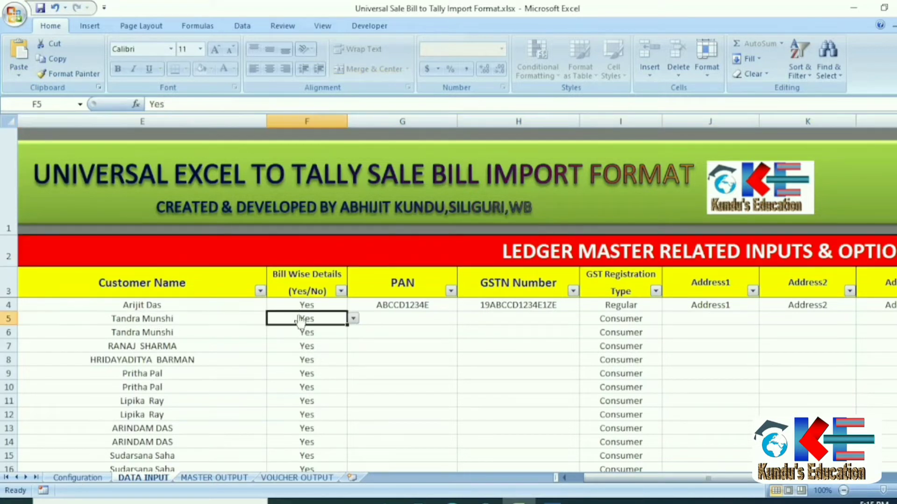
pyautogui.press('Right')
pyautogui.press('Right')
pyautogui.press('Right')
pyautogui.press('Right')
pyautogui.press('Right')
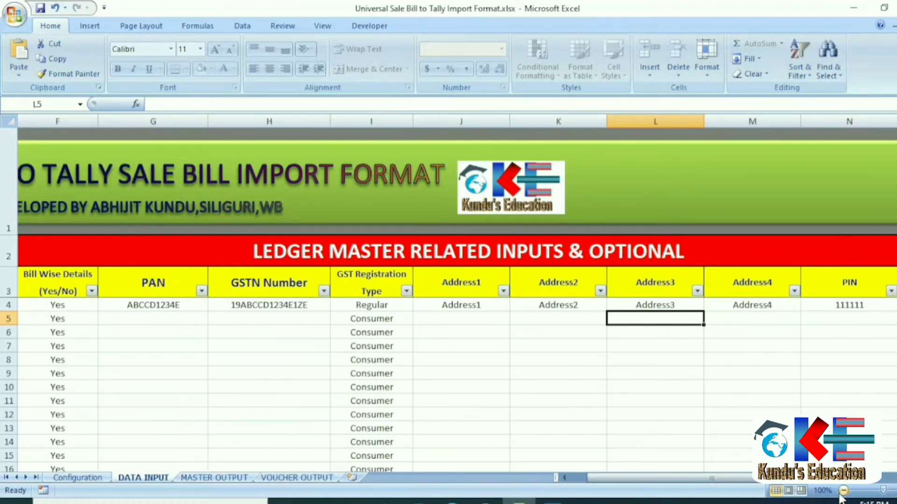
pyautogui.press('Right')
pyautogui.press('Right')
pyautogui.press('Right')
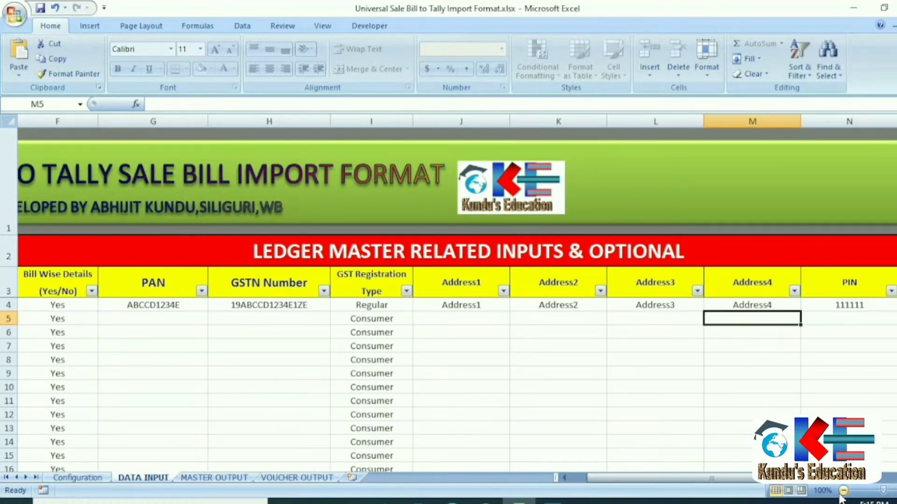
pyautogui.press('Right')
pyautogui.press('Right')
pyautogui.press('Right')
pyautogui.press('Right')
pyautogui.press('Right')
pyautogui.press('Right')
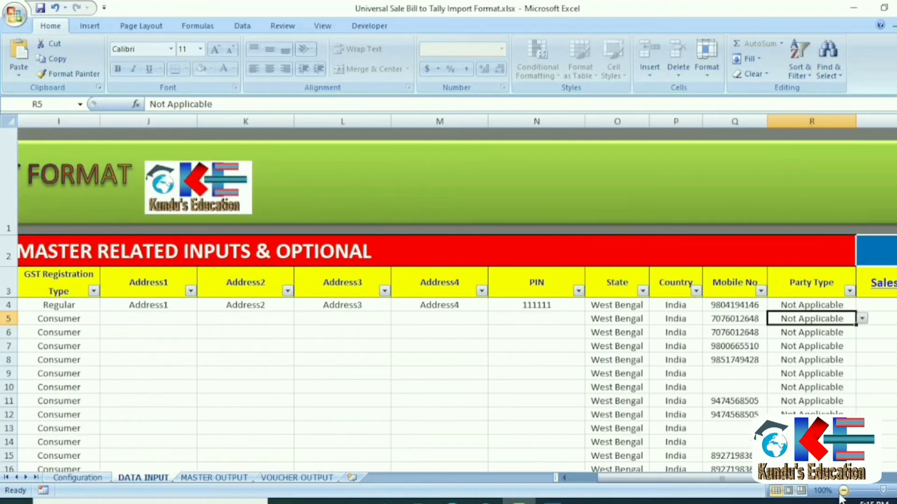
pyautogui.press('Right')
pyautogui.press('Right')
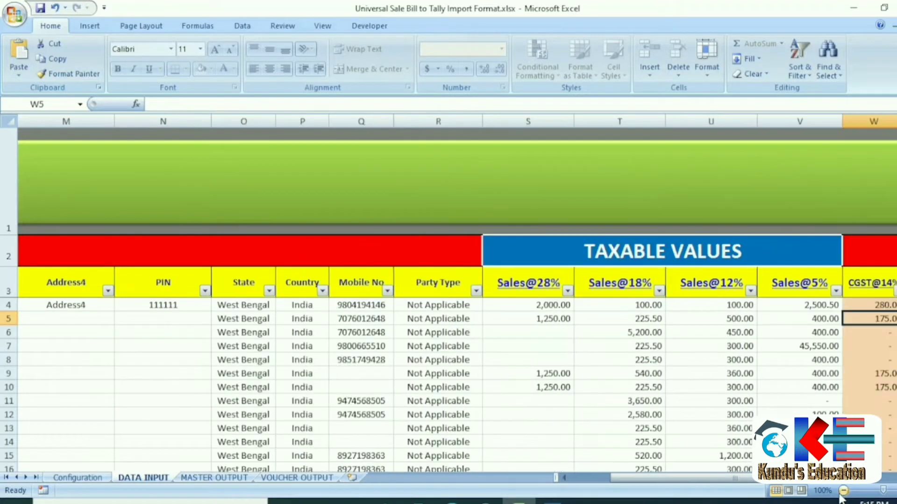
pyautogui.press('Right')
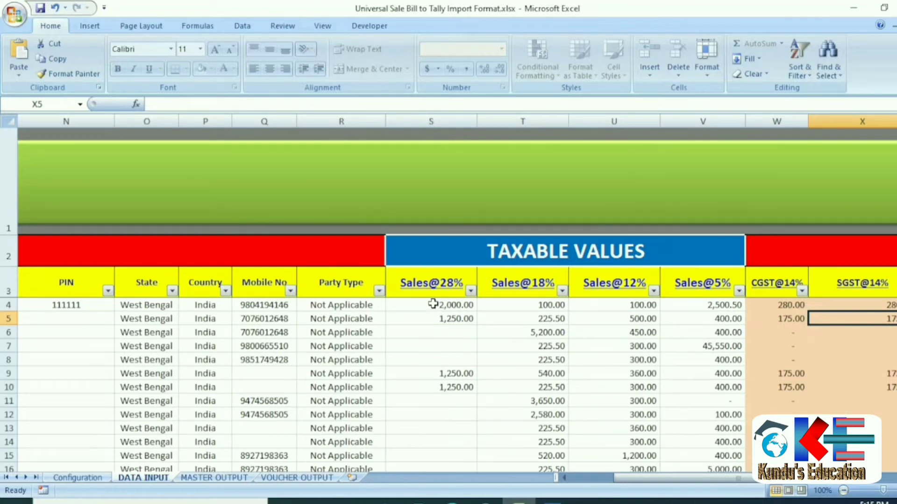
# Check the Sales@28% through Sales@5% taxable values, such as 2,000.00 and 2,500.50.
pyautogui.click(433, 304)
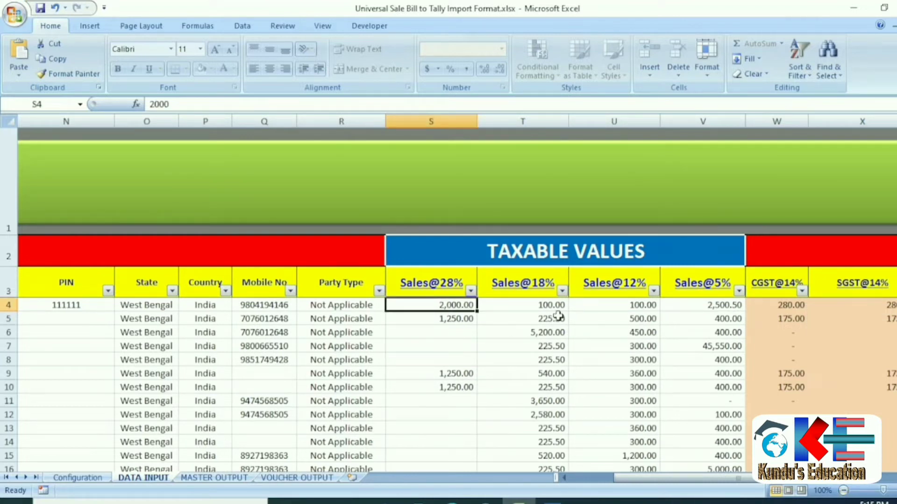
pyautogui.click(531, 307)
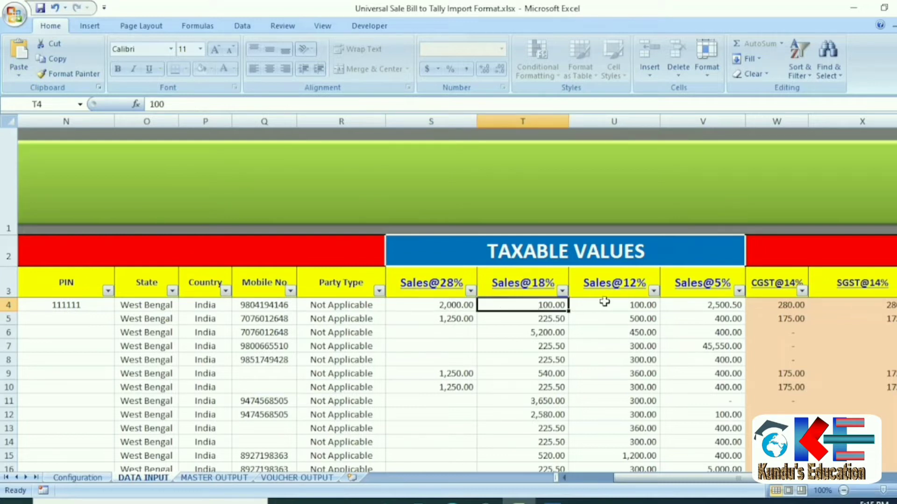
pyautogui.click(605, 303)
pyautogui.click(690, 305)
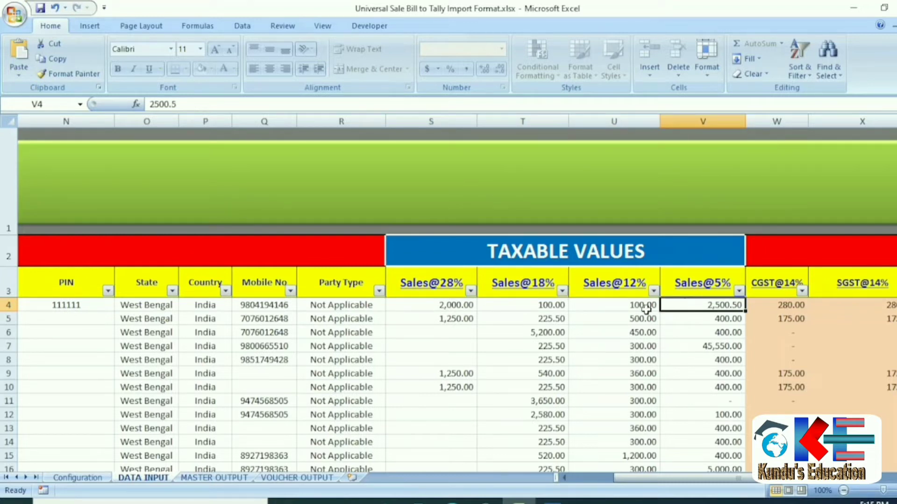
pyautogui.click(411, 303)
pyautogui.click(549, 307)
pyautogui.click(611, 309)
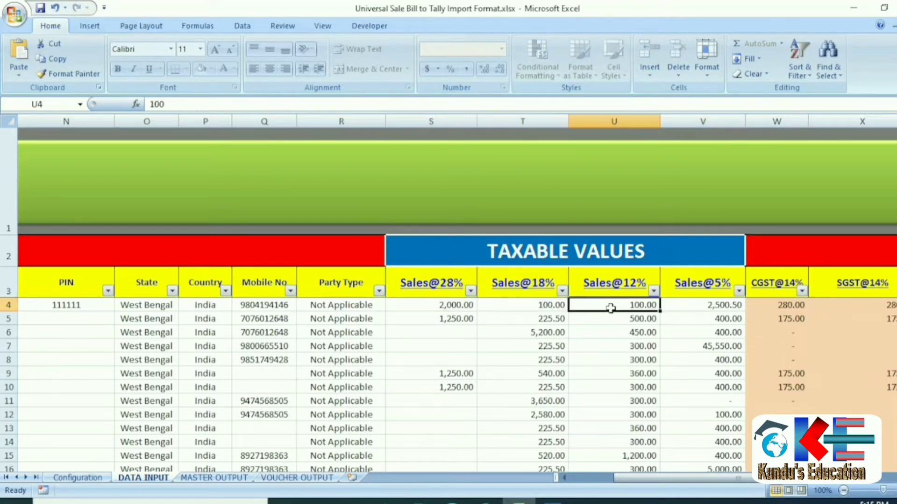
pyautogui.click(691, 309)
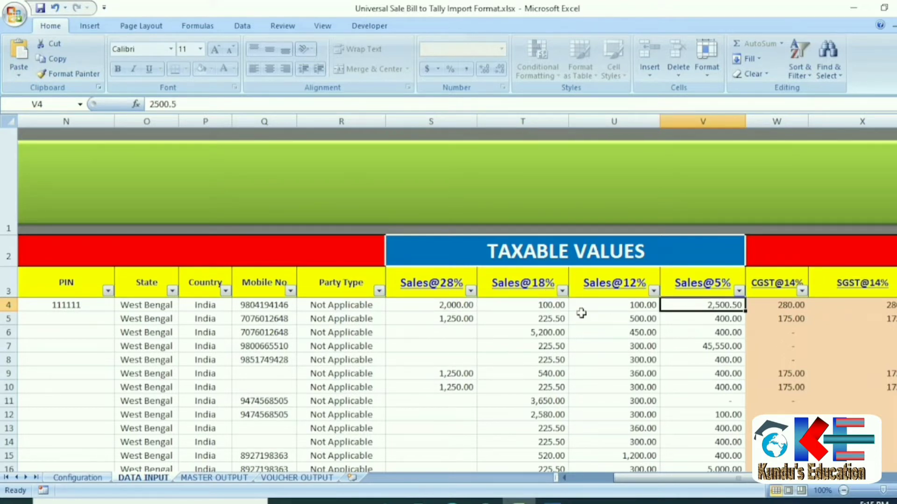
pyautogui.press('Right')
pyautogui.press('Right')
pyautogui.press('Right')
pyautogui.press('Right')
pyautogui.press('Right')
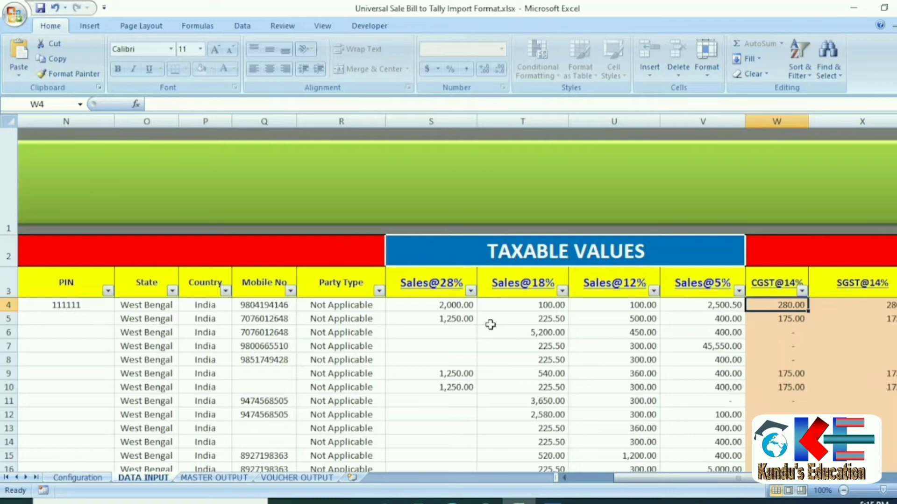
pyautogui.press('Right')
pyautogui.press('Right')
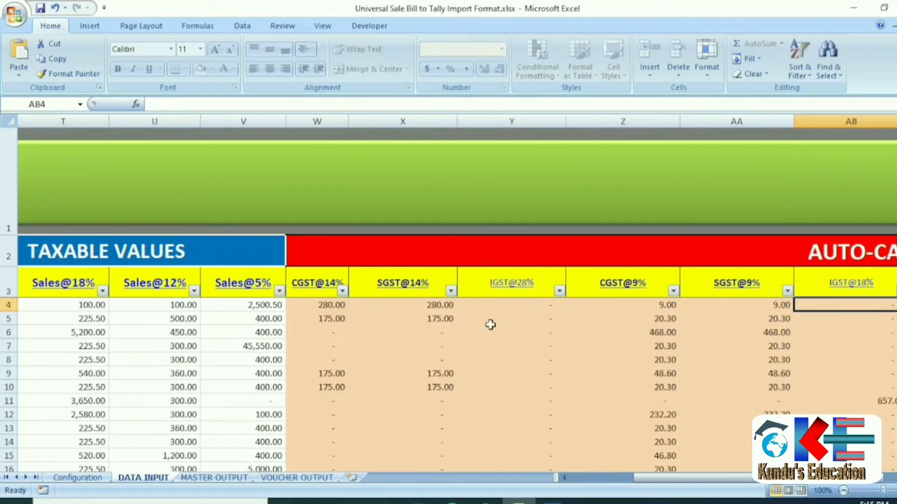
pyautogui.press('Right')
pyautogui.press('Right')
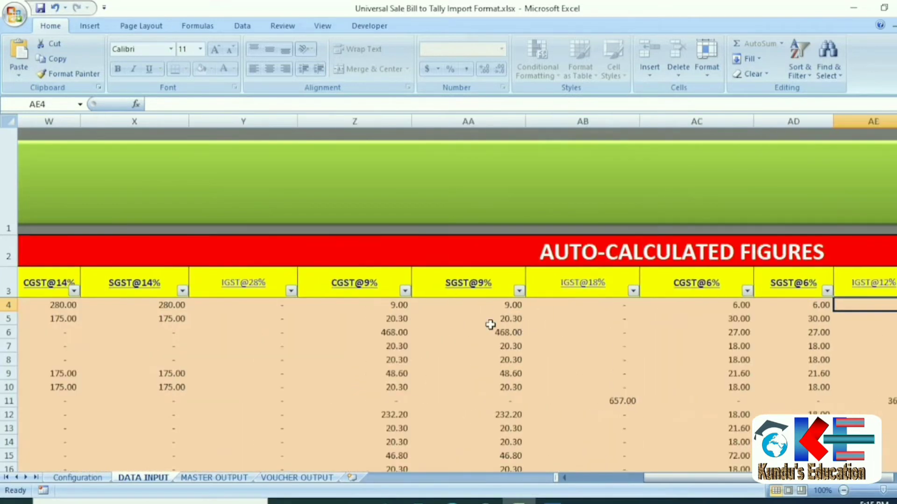
pyautogui.press('Left')
pyautogui.press('Left')
pyautogui.press('Left')
pyautogui.press('Left')
pyautogui.press('Left')
pyautogui.press('Left')
pyautogui.press('Left')
pyautogui.press('Left')
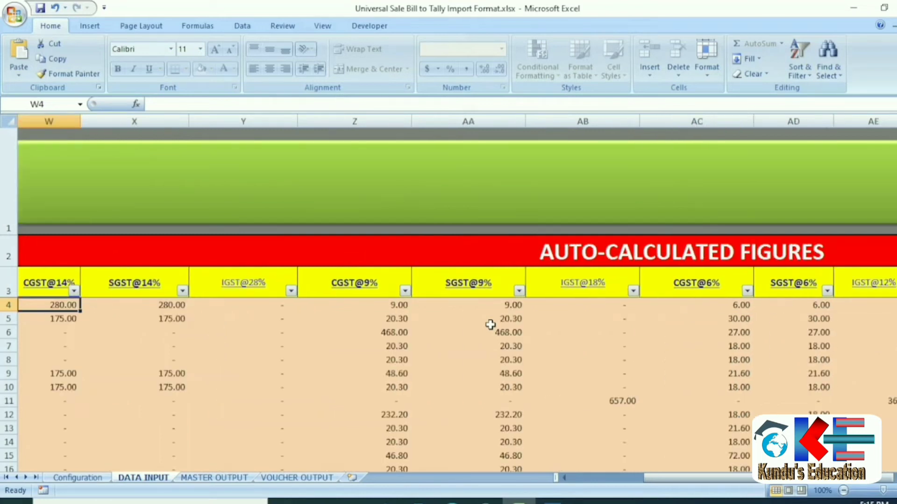
pyautogui.press('Right')
pyautogui.press('Right')
pyautogui.press('Right')
pyautogui.press('Right')
pyautogui.press('Right')
pyautogui.press('Right')
pyautogui.press('Right')
pyautogui.press('Right')
pyautogui.press('Right')
pyautogui.press('Right')
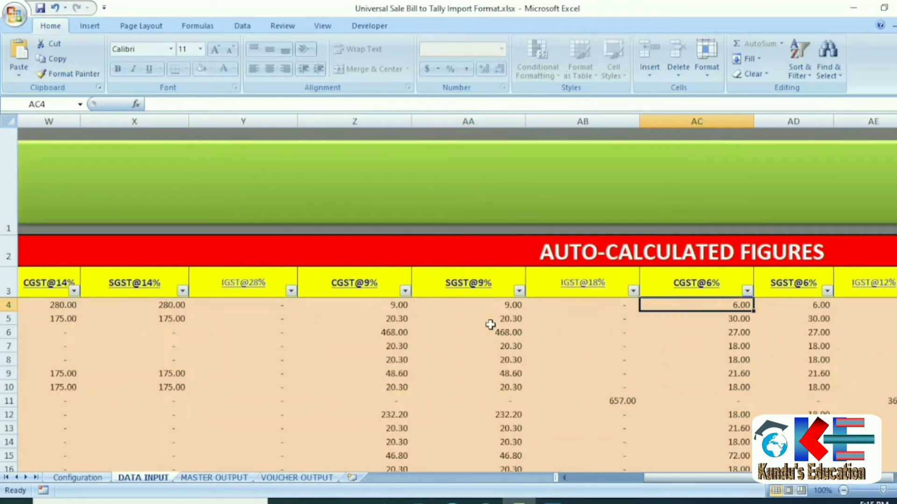
pyautogui.press('Right')
pyautogui.press('Right')
pyautogui.press('Right')
pyautogui.press('Right')
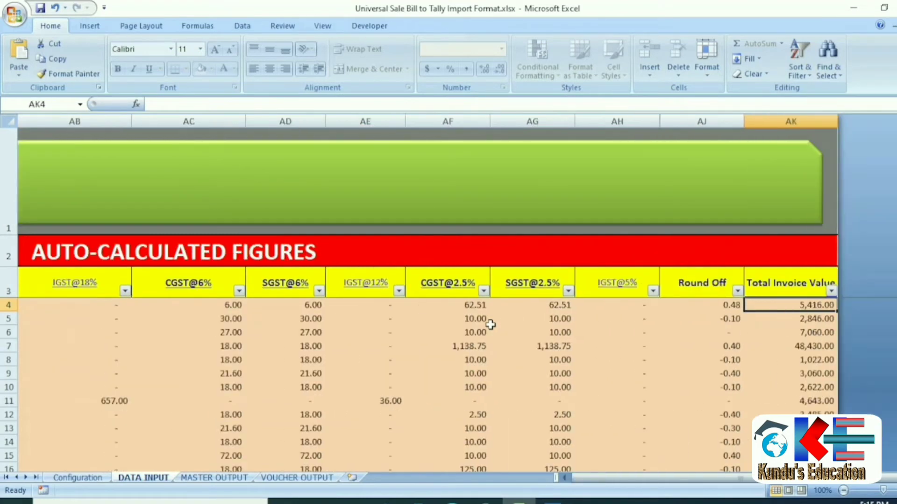
pyautogui.press('Left')
pyautogui.press('Right')
pyautogui.press('Down')
pyautogui.press('Left')
pyautogui.press('Left')
pyautogui.press('Left')
pyautogui.press('Left')
pyautogui.press('Left')
pyautogui.press('Left')
pyautogui.press('Left')
pyautogui.press('Left')
pyautogui.press('Left')
pyautogui.press('Left')
pyautogui.press('Left')
pyautogui.press('Left')
pyautogui.press('Left')
pyautogui.press('Left')
pyautogui.press('Left')
pyautogui.press('Left')
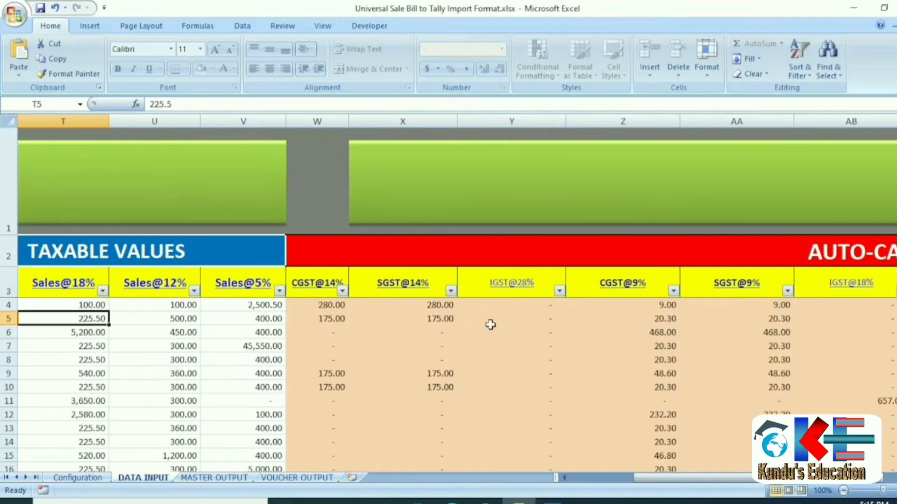
pyautogui.press('Right')
pyautogui.press('Right')
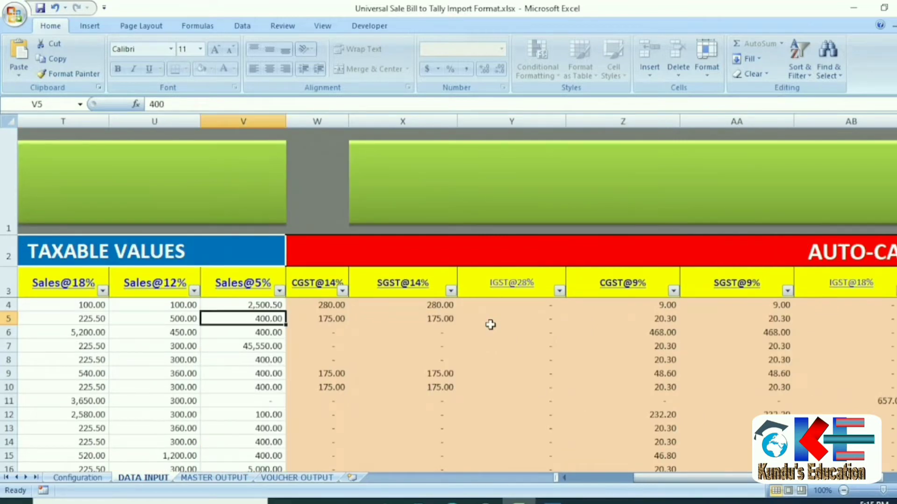
pyautogui.click(321, 306)
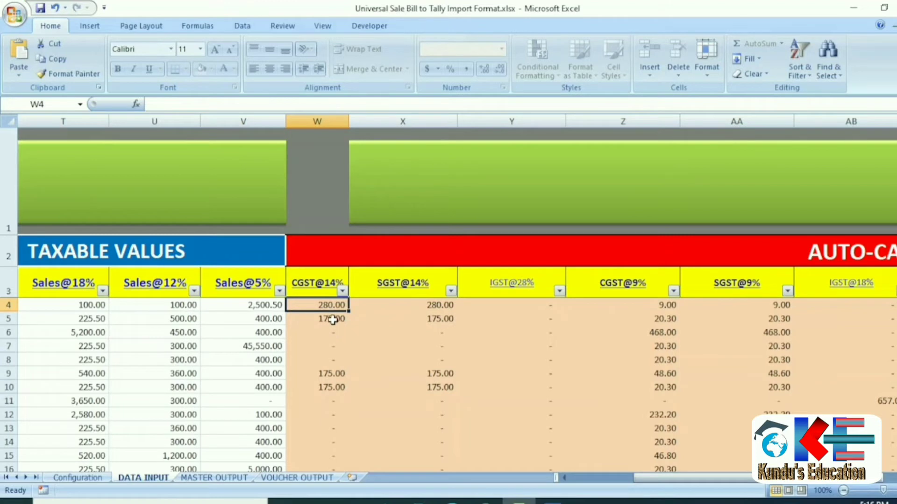
pyautogui.click(241, 120)
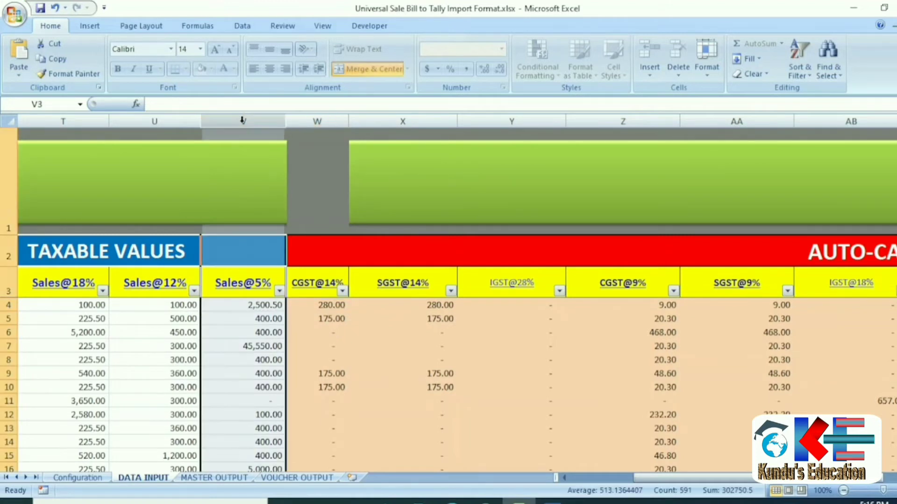
pyautogui.click(237, 362)
pyautogui.press('Left')
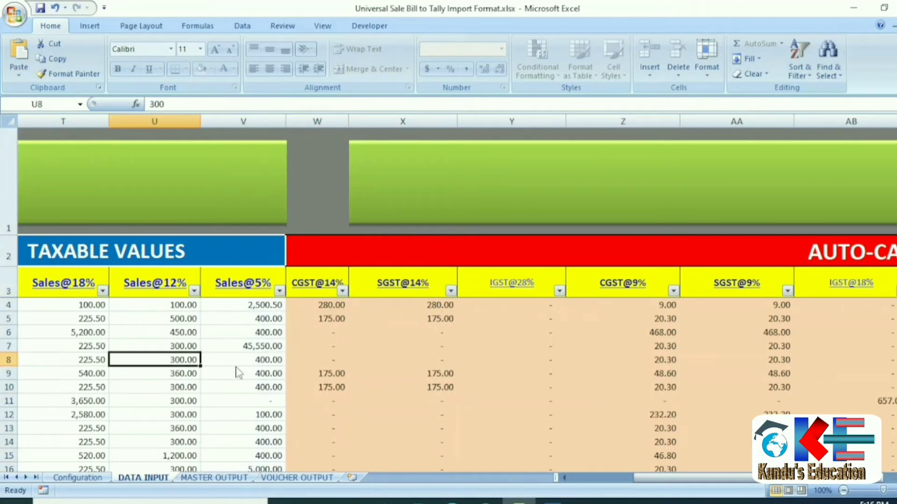
pyautogui.press('Left')
pyautogui.press('Left')
pyautogui.press('Left')
pyautogui.press('Left')
pyautogui.press('Left')
pyautogui.press('Left')
pyautogui.press('Left')
pyautogui.press('Left')
pyautogui.press('Left')
pyautogui.press('Left')
pyautogui.press('Left')
pyautogui.press('Left')
pyautogui.press('Left')
pyautogui.press('Left')
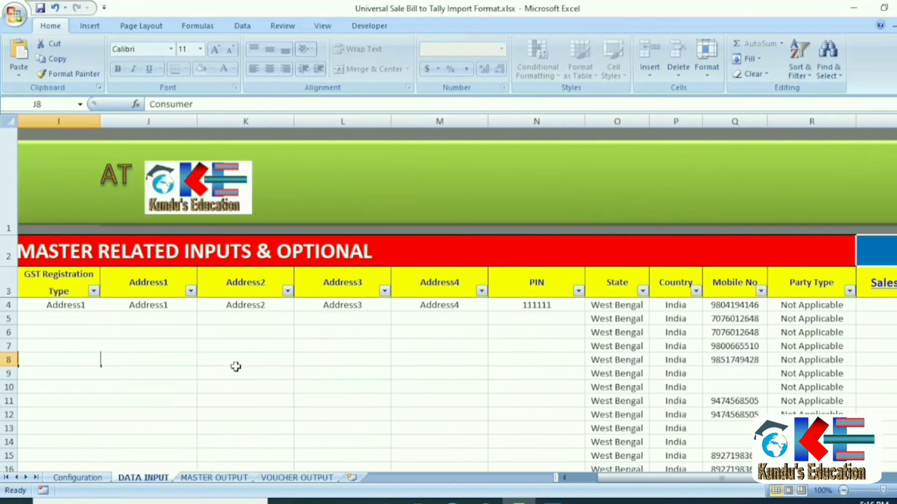
pyautogui.press('Left')
pyautogui.press('Left')
pyautogui.press('Left')
pyautogui.press('Left')
pyautogui.press('Left')
pyautogui.press('Left')
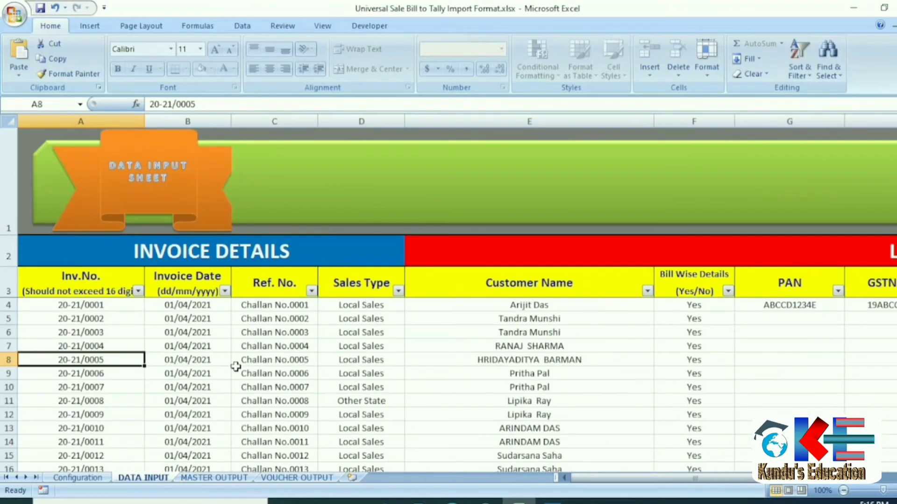
pyautogui.moveTo(49, 319); pyautogui.dragTo(49, 308)
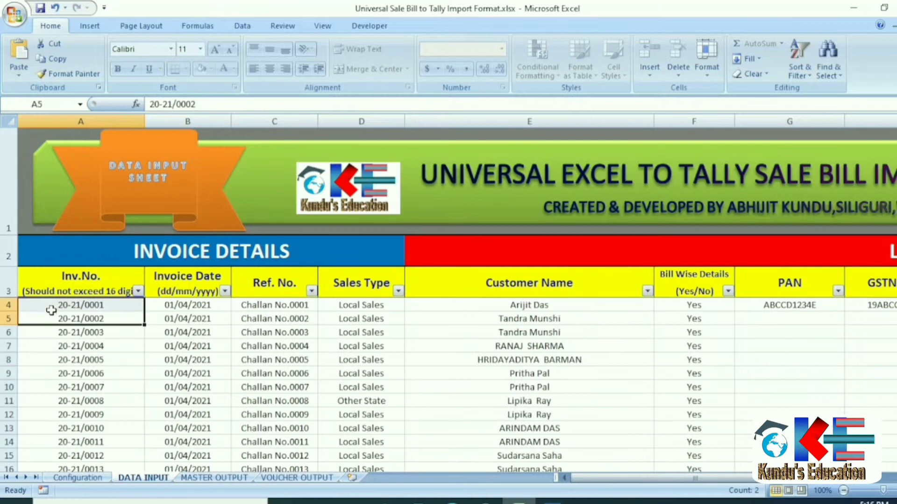
pyautogui.click(186, 307)
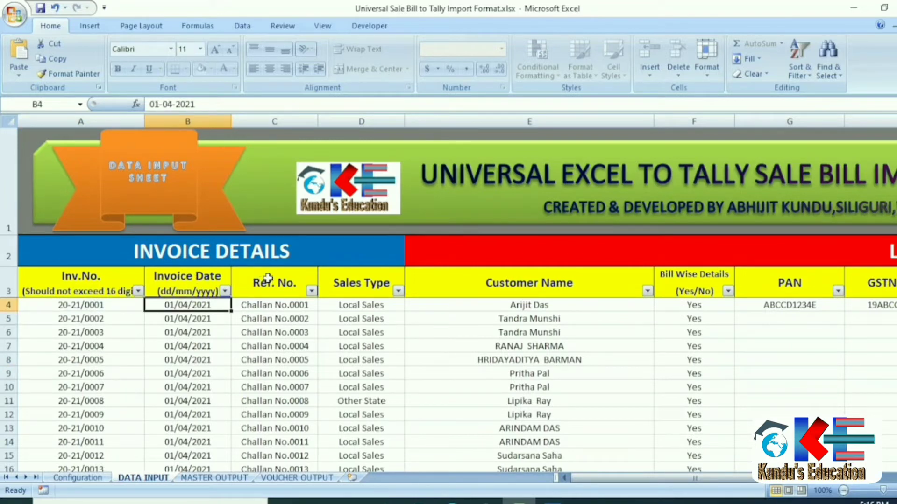
pyautogui.click(281, 306)
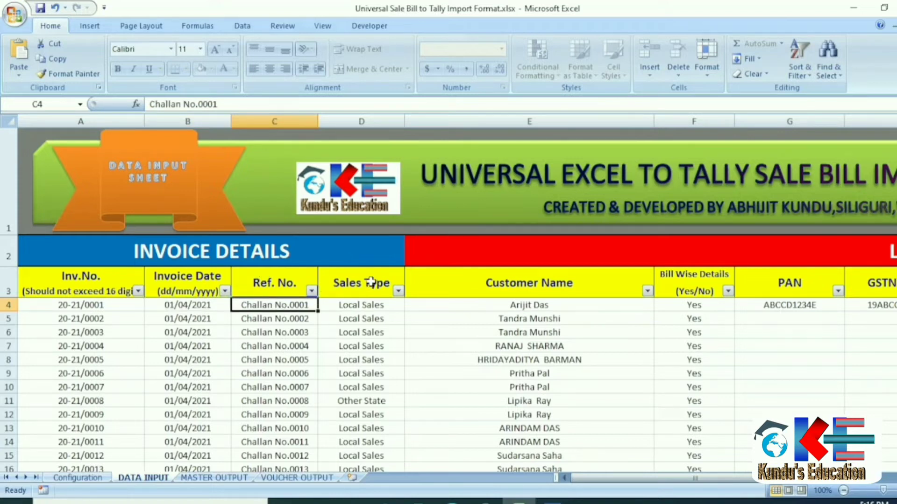
pyautogui.click(378, 308)
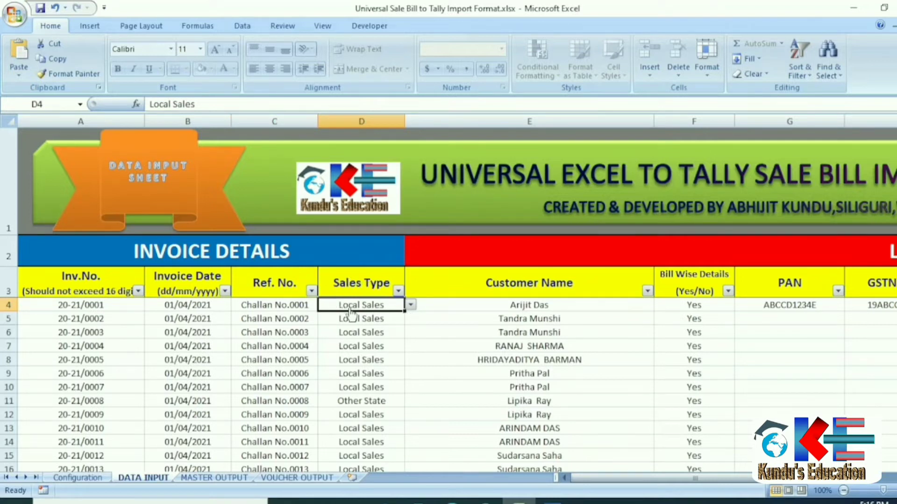
# Try Other State as the first invoice's sales type, then revert it to Local Sales.
pyautogui.hotkey('alt', 'Down')
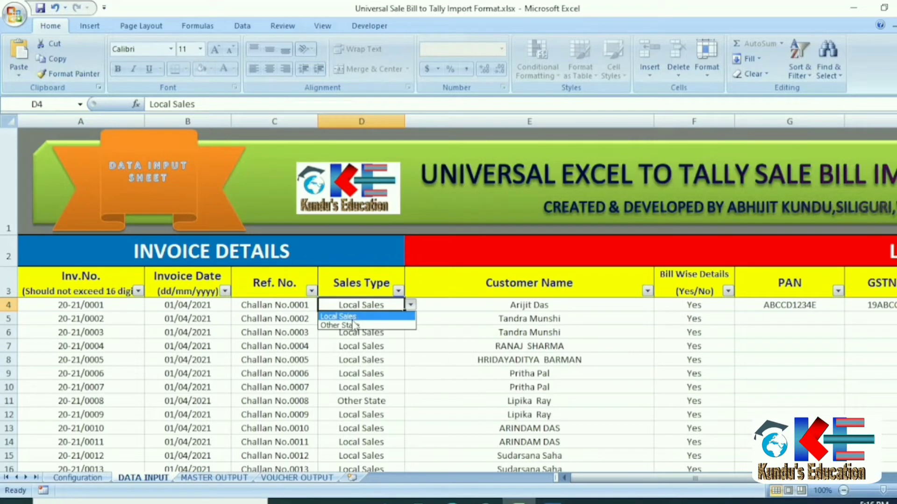
pyautogui.click(354, 325)
pyautogui.hotkey('alt', 'Down')
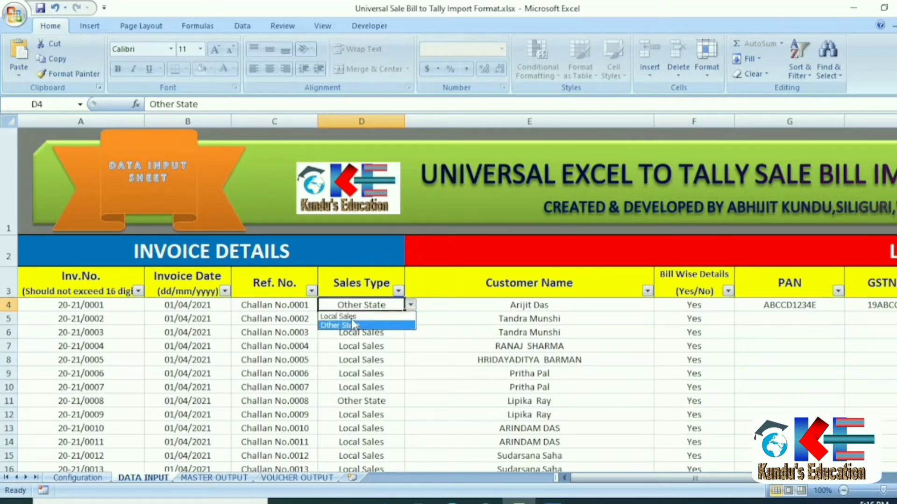
pyautogui.click(338, 316)
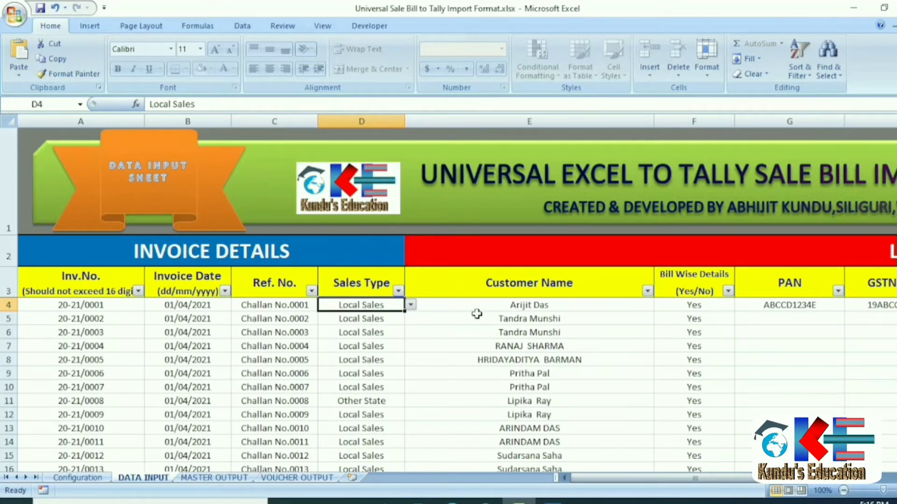
pyautogui.click(479, 317)
pyautogui.click(376, 306)
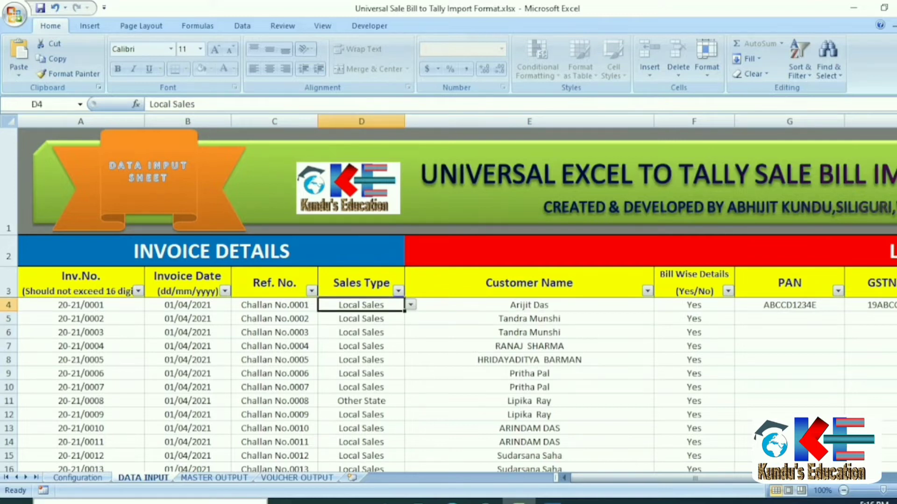
# Clear the first invoice's taxable values in S4:V4.
pyautogui.press('Right')
pyautogui.press('Right')
pyautogui.press('Right')
pyautogui.press('Right')
pyautogui.press('Right')
pyautogui.press('Right')
pyautogui.press('Right')
pyautogui.press('Right')
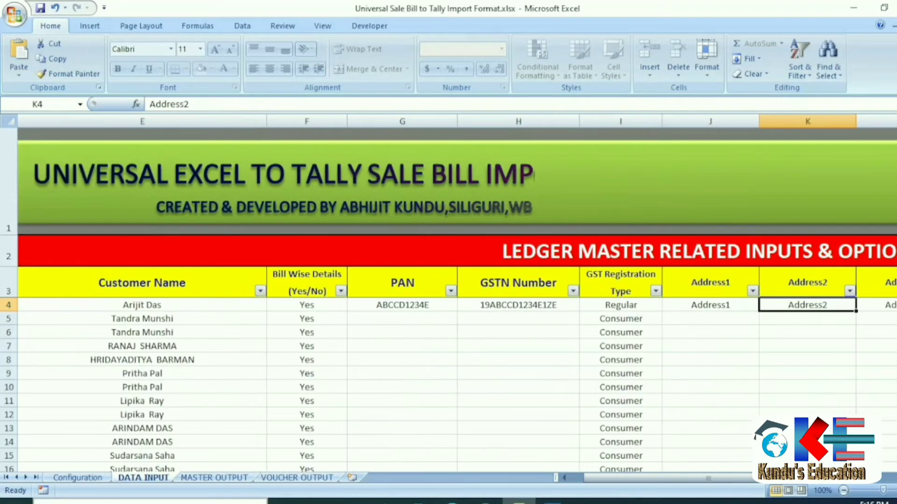
pyautogui.press('Right')
pyautogui.press('Right')
pyautogui.press('Right')
pyautogui.press('Right')
pyautogui.press('Right')
pyautogui.press('Right')
pyautogui.press('Right')
pyautogui.press('Right')
pyautogui.press('Right')
pyautogui.press('Right')
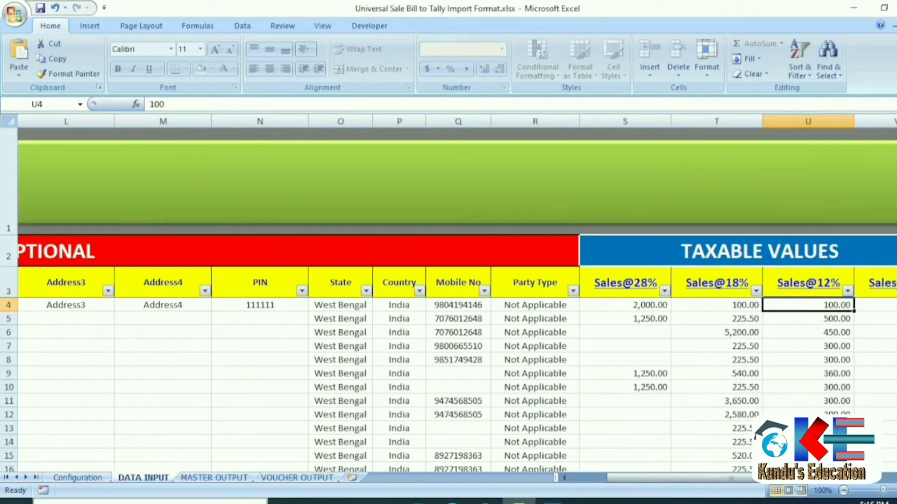
pyautogui.press('Left')
pyautogui.press('Left')
pyautogui.press('Left')
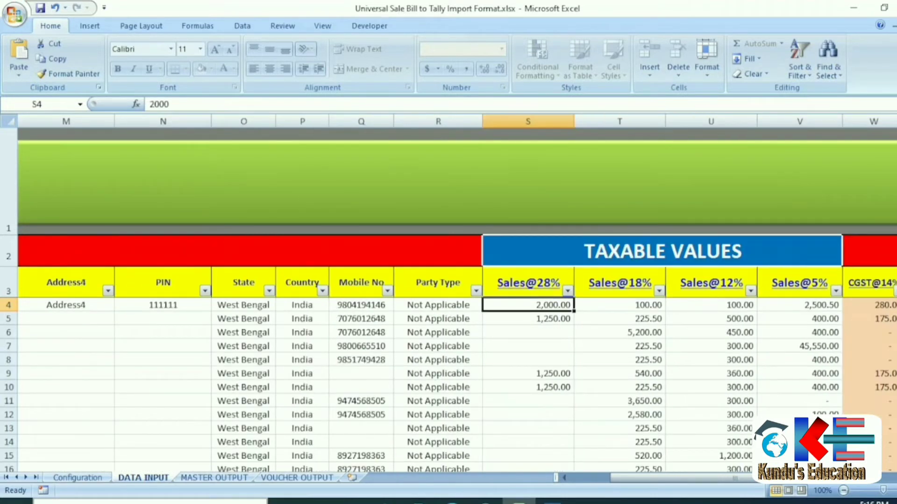
pyautogui.hotkey('shift', 'Right')
pyautogui.hotkey('shift', 'Right')
pyautogui.hotkey('shift', 'Right')
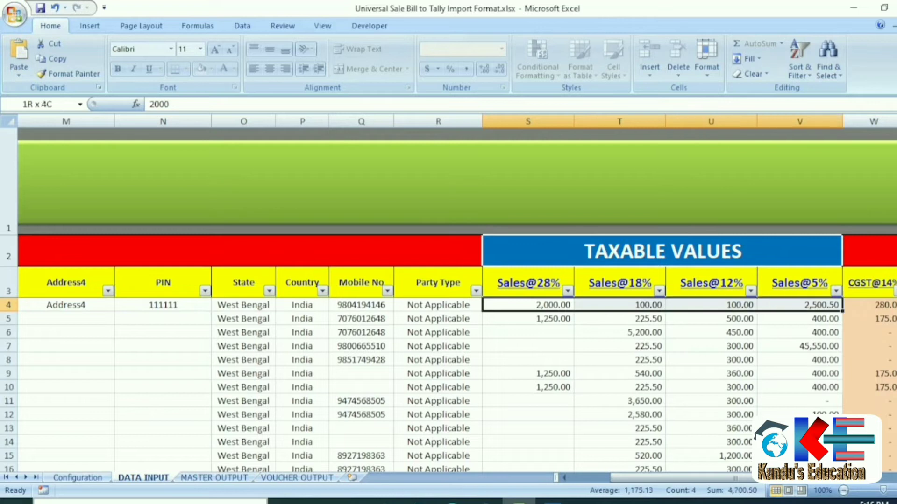
pyautogui.press('Delete')
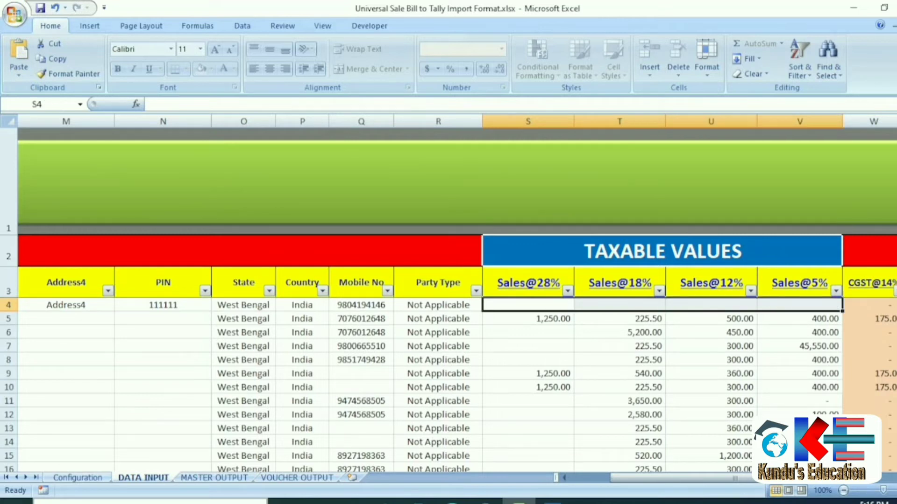
pyautogui.press('Right')
pyautogui.press('Right')
pyautogui.press('Right')
pyautogui.press('Right')
pyautogui.press('Right')
pyautogui.press('Right')
pyautogui.press('Right')
pyautogui.press('Right')
pyautogui.press('Right')
pyautogui.press('Right')
pyautogui.press('Right')
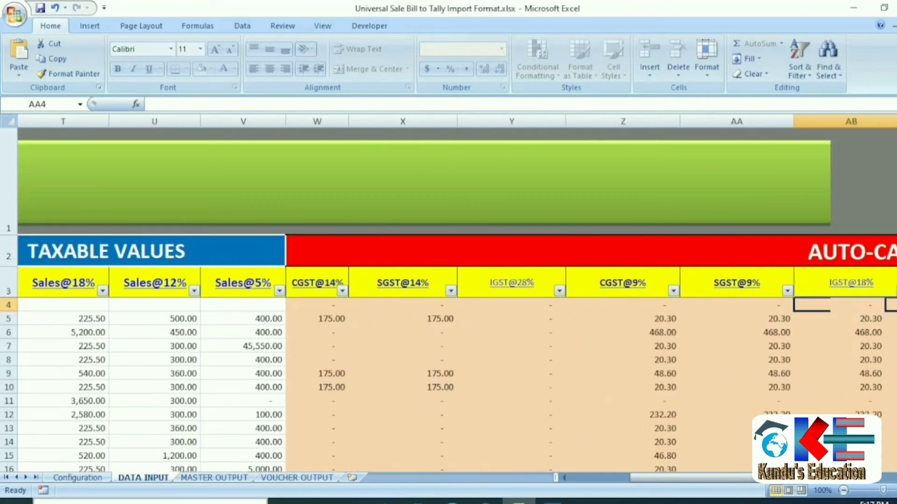
pyautogui.press('Right')
pyautogui.press('Right')
pyautogui.press('Right')
pyautogui.press('Right')
pyautogui.press('Right')
pyautogui.press('Right')
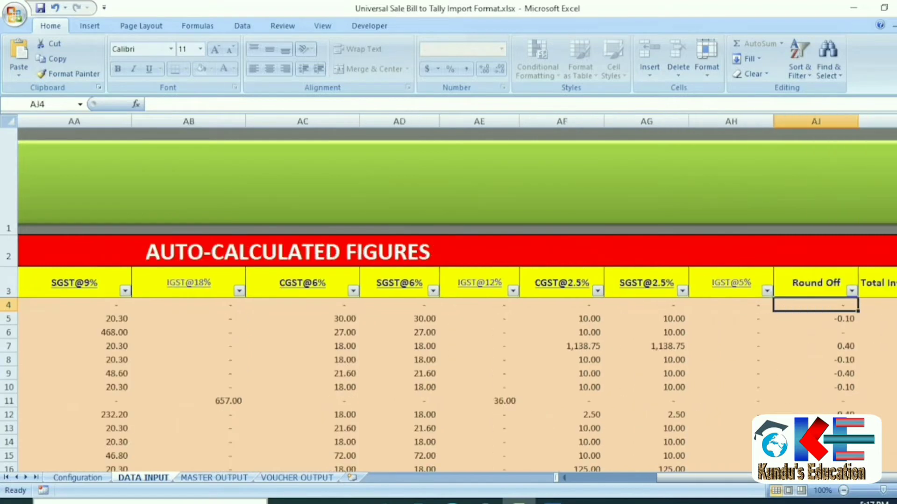
pyautogui.press('Left')
pyautogui.press('Left')
pyautogui.press('Left')
pyautogui.press('Left')
pyautogui.press('Left')
pyautogui.press('Left')
pyautogui.press('Left')
pyautogui.press('Left')
pyautogui.press('Left')
pyautogui.press('Left')
pyautogui.press('Left')
pyautogui.press('Left')
pyautogui.press('Left')
pyautogui.press('Left')
pyautogui.press('Left')
pyautogui.press('Left')
pyautogui.press('Left')
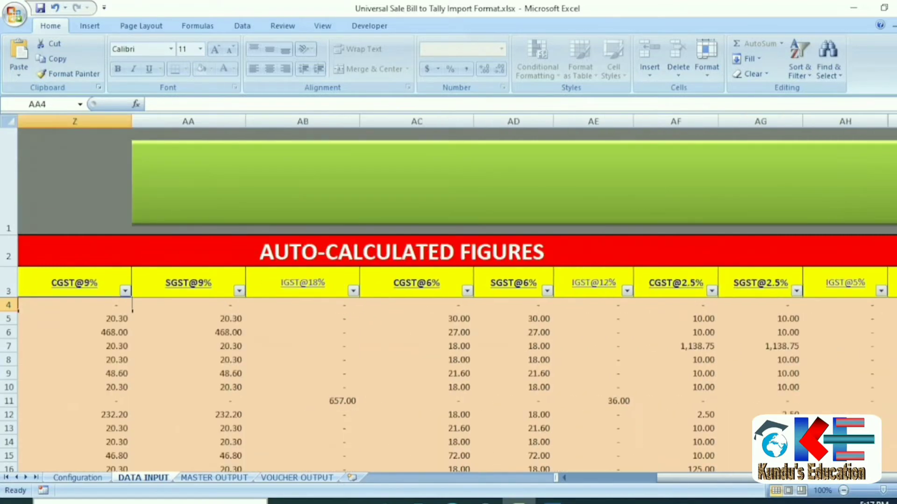
pyautogui.press('Right')
pyautogui.press('Right')
pyautogui.press('Right')
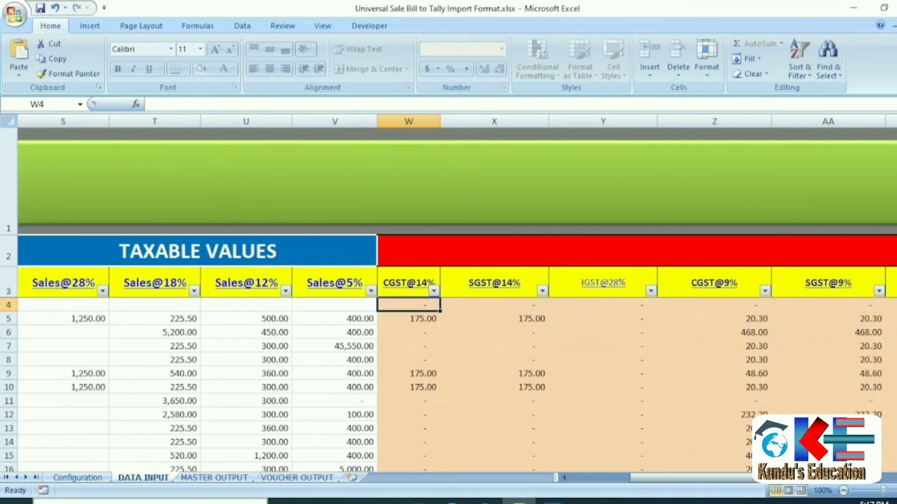
pyautogui.press('Left')
pyautogui.press('Left')
pyautogui.press('Left')
pyautogui.press('Left')
pyautogui.write('1000')
pyautogui.press('Return')
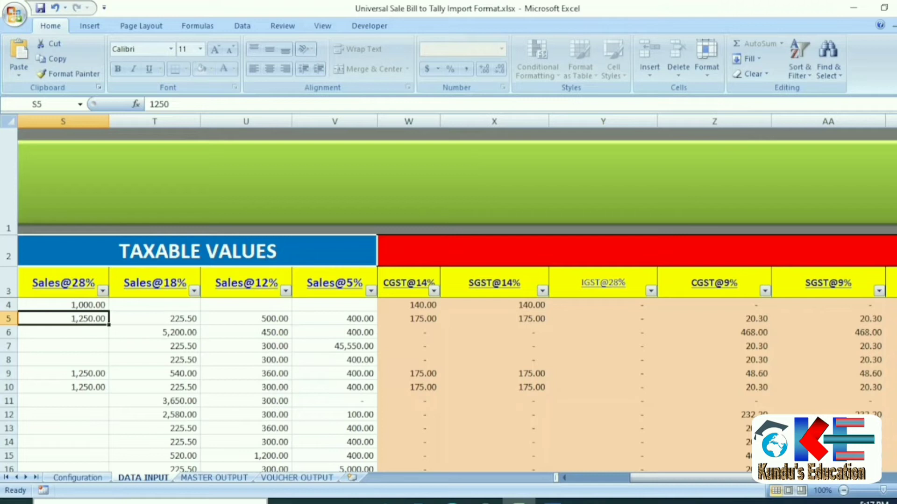
pyautogui.press('Up')
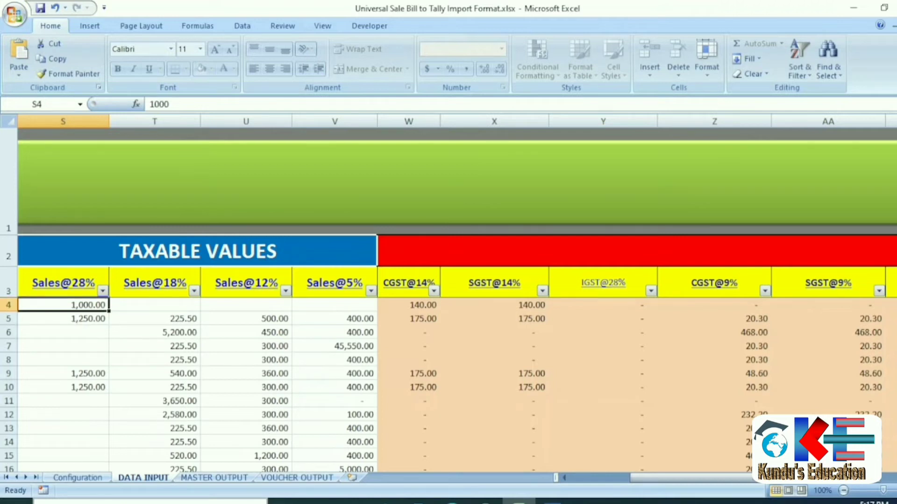
pyautogui.press('Right')
pyautogui.press('Right')
pyautogui.press('Right')
pyautogui.press('Right')
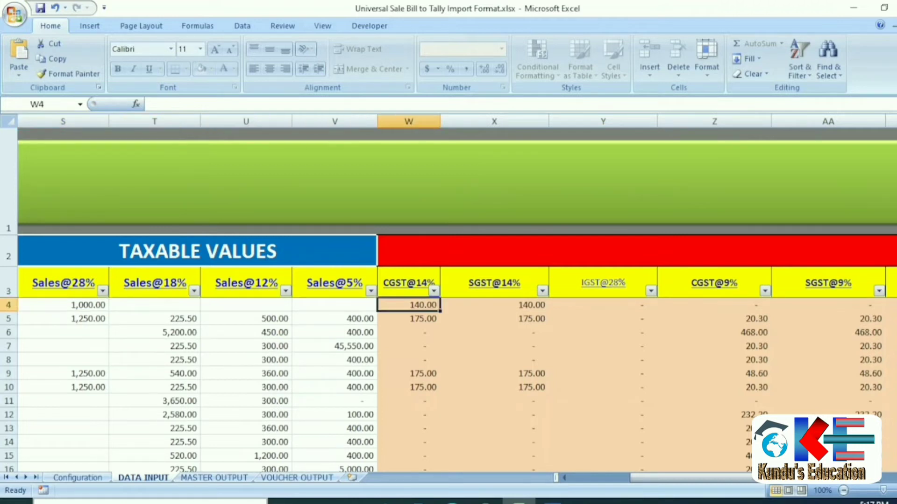
pyautogui.press('Right')
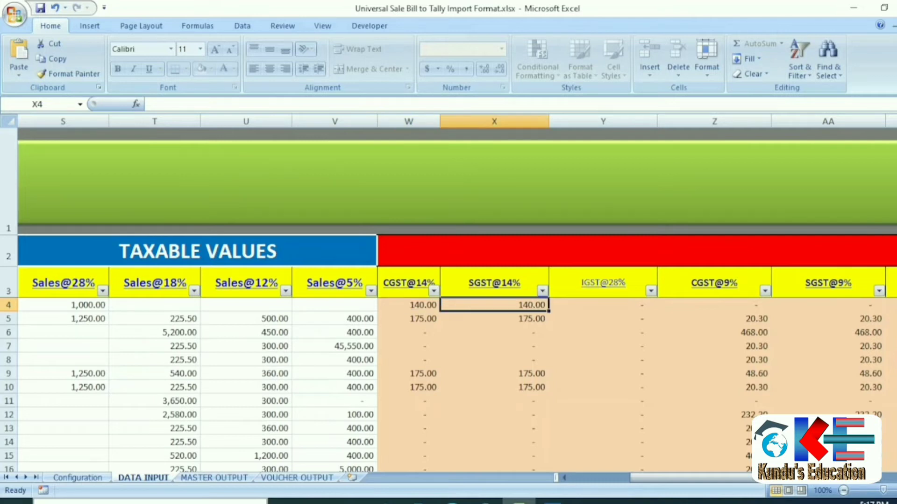
pyautogui.press('Right')
pyautogui.press('Right')
pyautogui.press('Right')
pyautogui.press('Right')
pyautogui.press('Right')
pyautogui.press('Right')
pyautogui.press('Right')
pyautogui.press('Right')
pyautogui.press('Right')
pyautogui.press('Right')
pyautogui.press('Right')
pyautogui.press('Right')
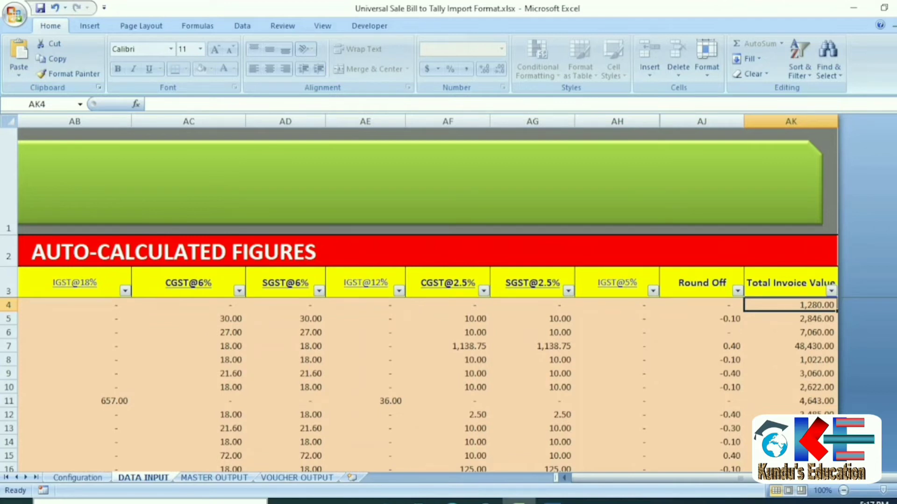
pyautogui.press('Left')
pyautogui.press('Left')
pyautogui.press('Left')
pyautogui.press('Left')
pyautogui.press('Left')
pyautogui.press('Left')
pyautogui.press('Left')
pyautogui.press('Left')
pyautogui.press('Left')
pyautogui.press('Left')
pyautogui.press('Left')
pyautogui.press('Left')
pyautogui.press('Left')
pyautogui.press('Left')
pyautogui.press('Left')
pyautogui.press('Left')
pyautogui.press('Left')
pyautogui.press('Left')
pyautogui.press('Left')
pyautogui.press('Left')
pyautogui.press('Left')
pyautogui.press('Left')
pyautogui.press('Left')
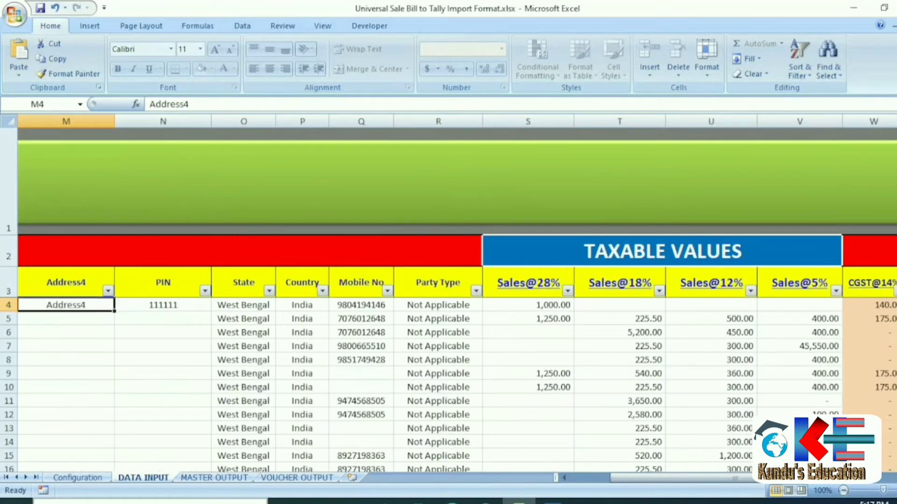
# Set the first invoice's sales type to Other State and verify its 280.00 IGST along row 4.
pyautogui.press('Left')
pyautogui.press('Left')
pyautogui.press('Left')
pyautogui.press('Left')
pyautogui.press('Left')
pyautogui.press('Left')
pyautogui.press('Left')
pyautogui.press('Left')
pyautogui.press('Left')
pyautogui.press('Left')
pyautogui.press('Left')
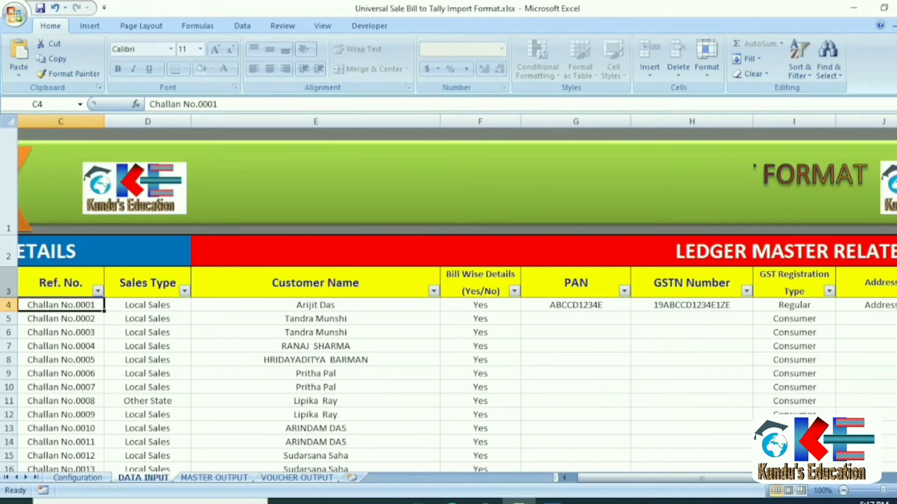
pyautogui.click(158, 303)
pyautogui.click(197, 305)
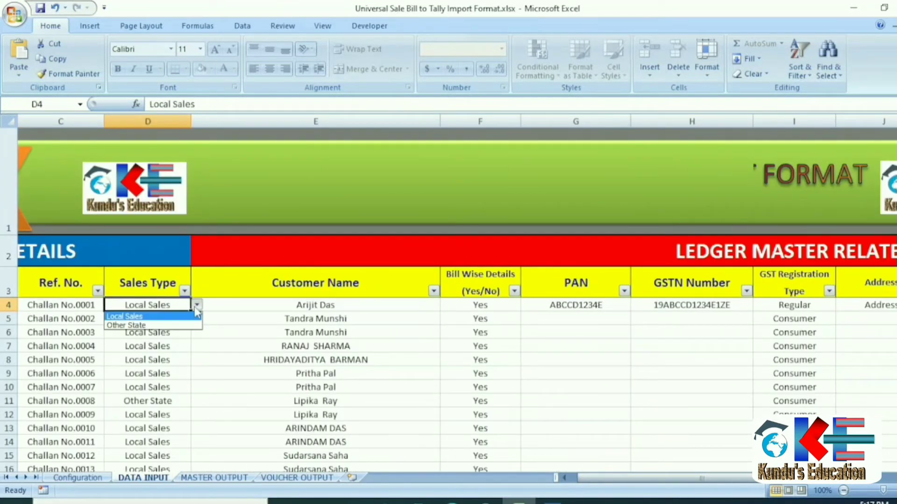
pyautogui.click(146, 326)
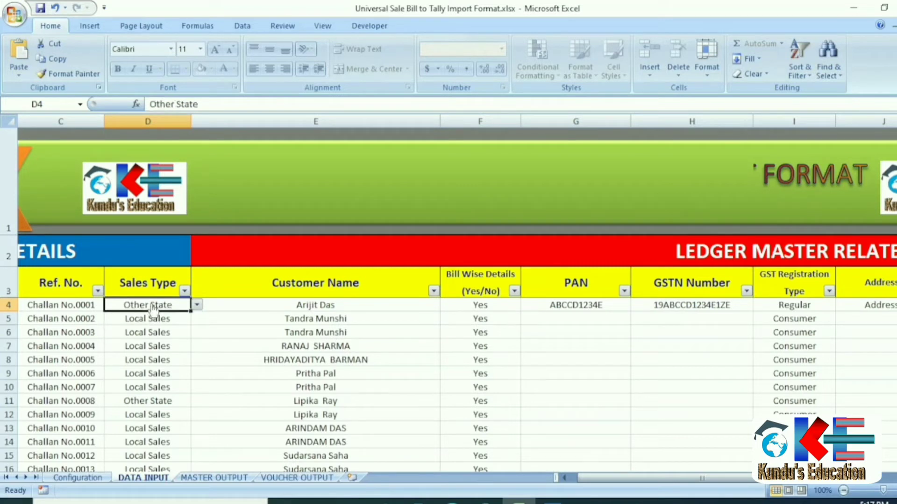
pyautogui.press('Right')
pyautogui.press('Right')
pyautogui.press('Right')
pyautogui.press('Right')
pyautogui.press('Right')
pyautogui.press('Right')
pyautogui.press('Right')
pyautogui.press('Right')
pyautogui.press('Right')
pyautogui.press('Right')
pyautogui.press('Right')
pyautogui.press('Right')
pyautogui.press('Right')
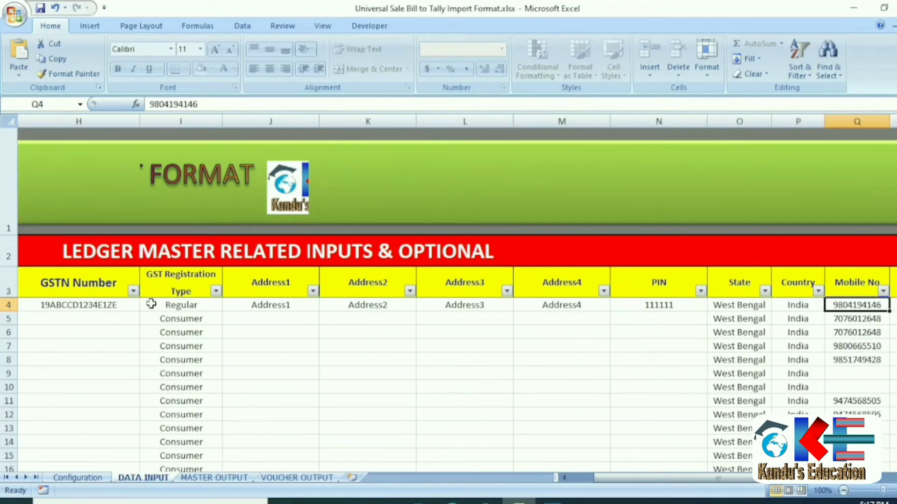
pyautogui.press('Right')
pyautogui.press('Right')
pyautogui.press('Right')
pyautogui.press('Right')
pyautogui.press('Right')
pyautogui.press('Right')
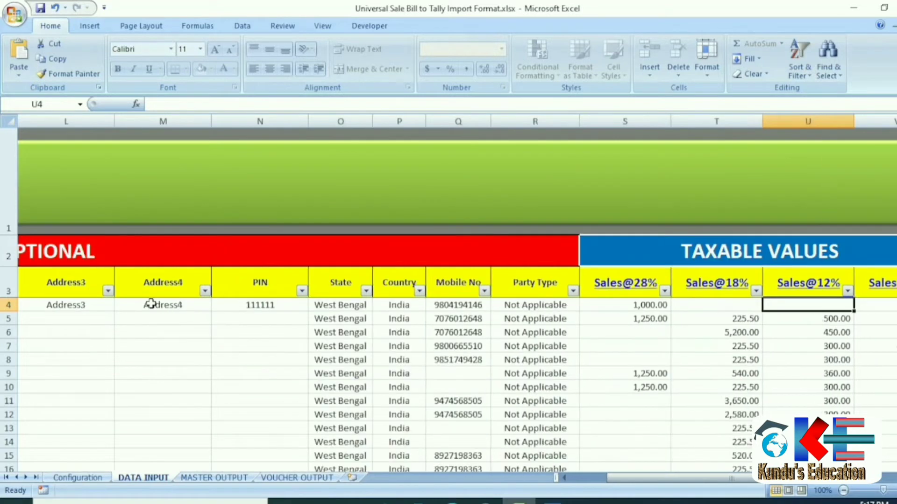
pyautogui.press('Right')
pyautogui.press('Right')
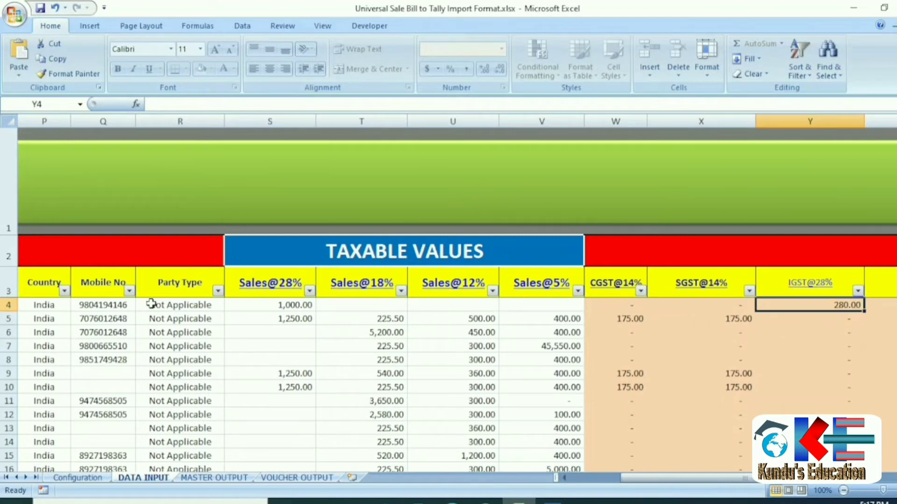
pyautogui.press('Right')
pyautogui.press('Right')
pyautogui.press('Right')
pyautogui.press('Right')
pyautogui.press('Right')
pyautogui.press('Right')
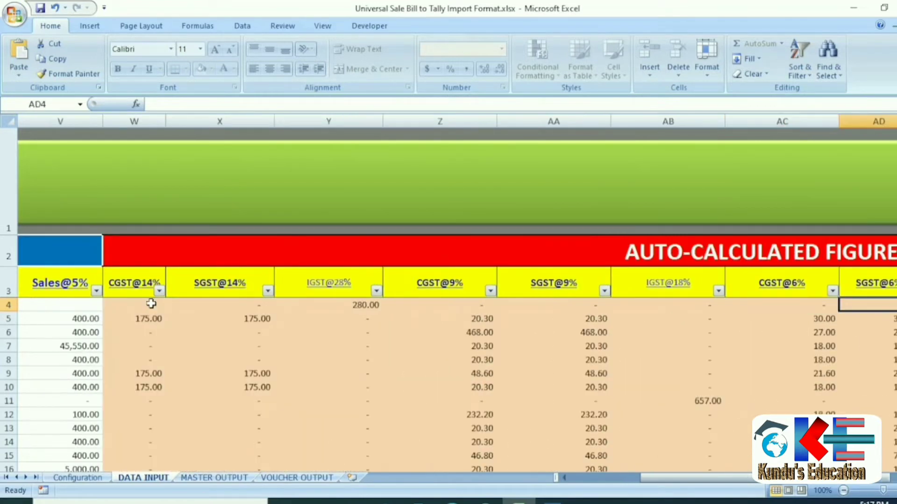
pyautogui.press('Right')
pyautogui.press('Right')
pyautogui.press('Right')
pyautogui.press('Right')
pyautogui.press('Right')
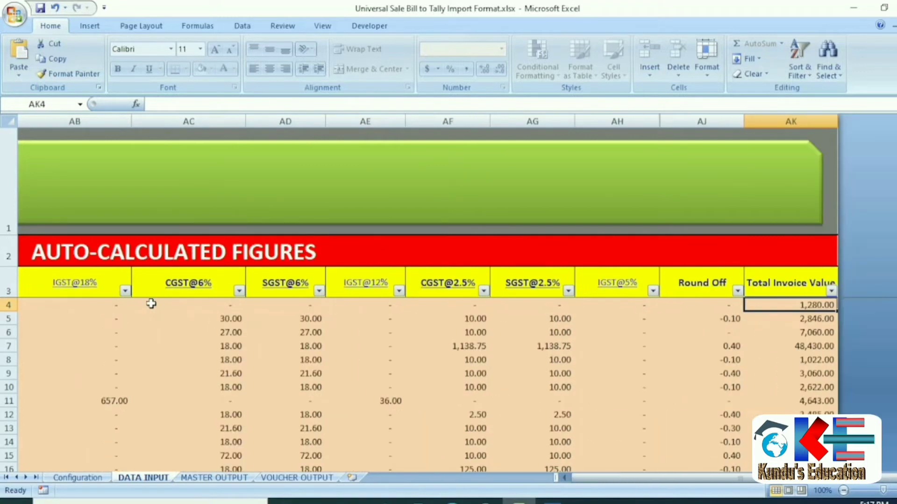
pyautogui.press('Left')
pyautogui.press('Left')
pyautogui.press('Left')
pyautogui.press('Left')
pyautogui.press('Left')
pyautogui.press('Left')
pyautogui.press('Left')
pyautogui.press('Left')
pyautogui.press('Left')
pyautogui.press('Left')
pyautogui.press('Left')
pyautogui.press('Left')
pyautogui.press('Left')
pyautogui.press('Left')
pyautogui.press('Left')
pyautogui.press('Left')
pyautogui.press('Left')
pyautogui.press('Left')
pyautogui.press('Left')
pyautogui.press('Left')
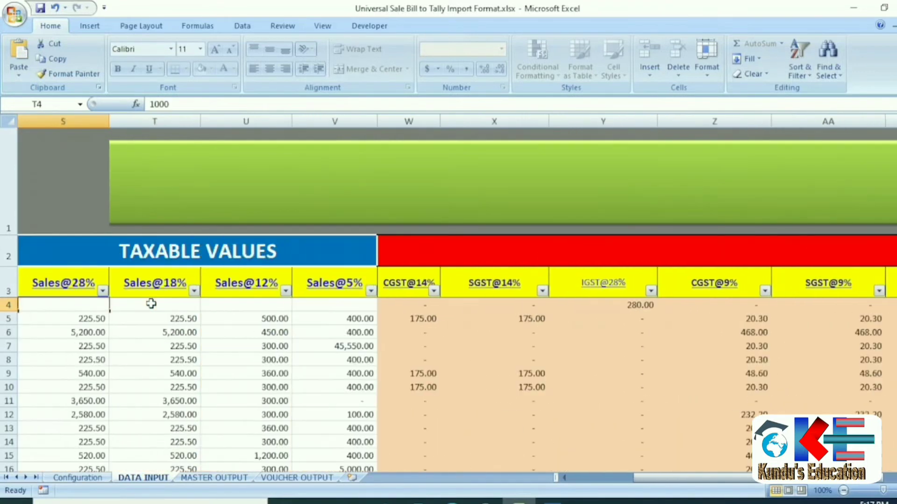
pyautogui.press('Left')
pyautogui.press('Left')
pyautogui.press('Left')
pyautogui.press('Left')
pyautogui.press('Left')
pyautogui.press('Left')
pyautogui.press('Left')
pyautogui.press('Left')
pyautogui.press('Left')
pyautogui.press('Left')
pyautogui.press('Left')
pyautogui.press('Left')
pyautogui.press('Left')
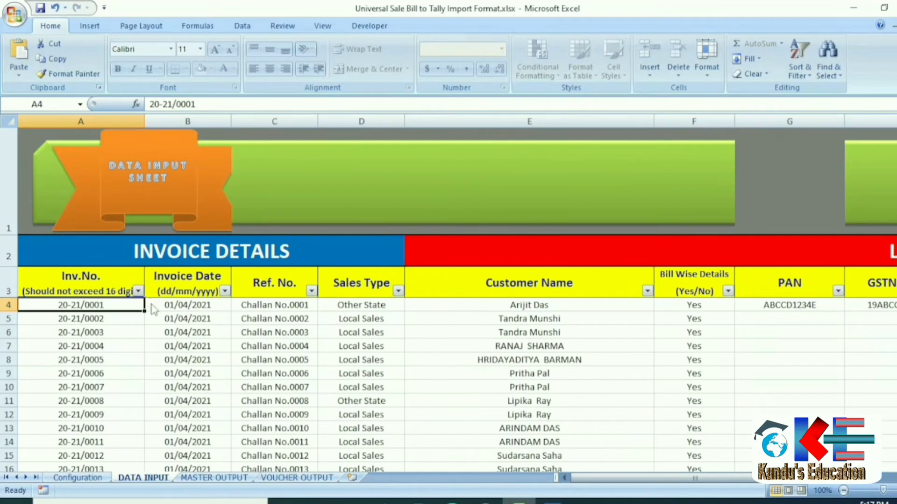
# Inspect the Sales Type filter without applying it, then scroll down to invoice 21-22/0591.
pyautogui.click(398, 291)
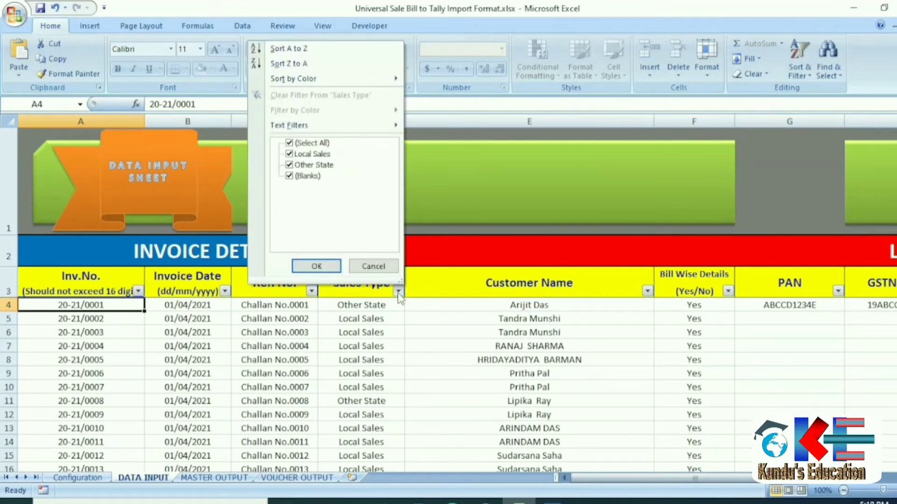
pyautogui.click(311, 143)
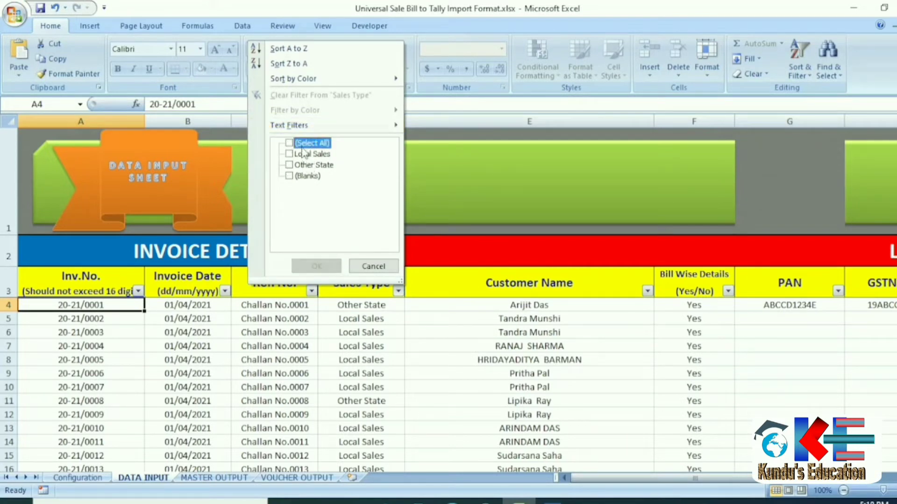
pyautogui.click(293, 154)
pyautogui.click(297, 154)
pyautogui.click(382, 266)
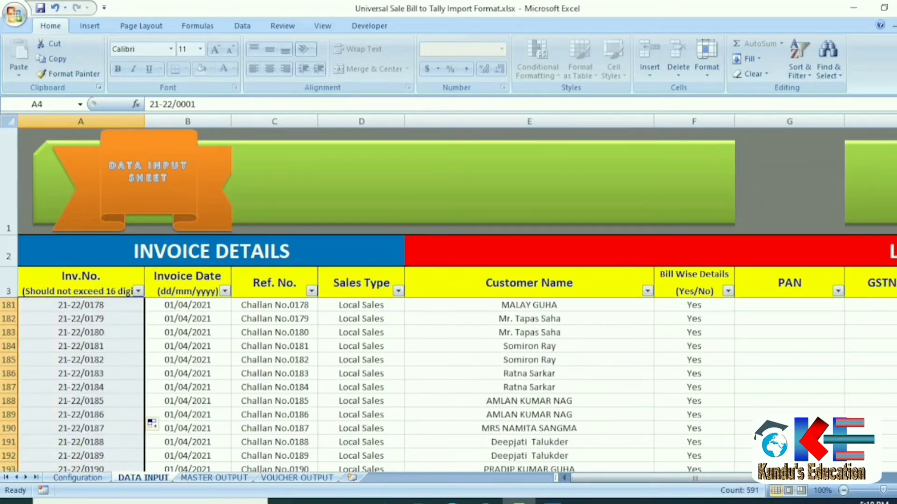
pyautogui.moveTo(896, 192); pyautogui.dragTo(896, 316)
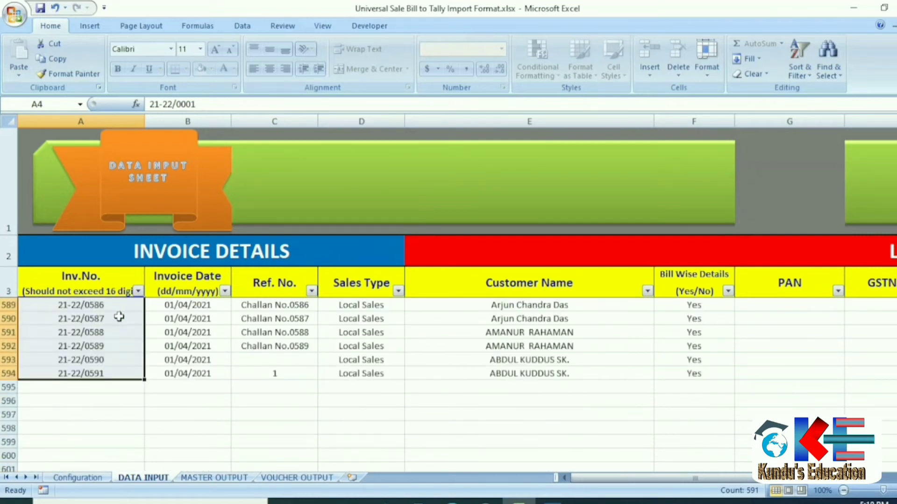
# Return to invoice 21-22/0001 and switch its Sales Type back to Local Sales.
pyautogui.hotkey('ctrl', 'Home')
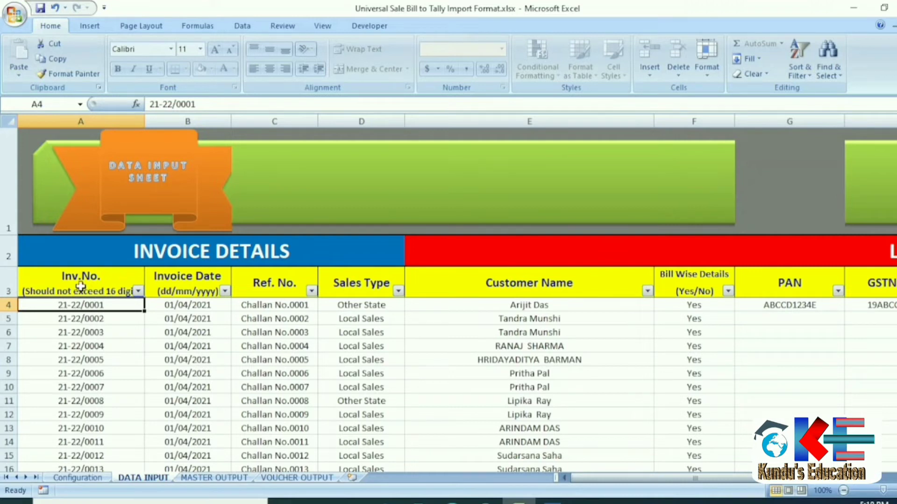
pyautogui.click(55, 288)
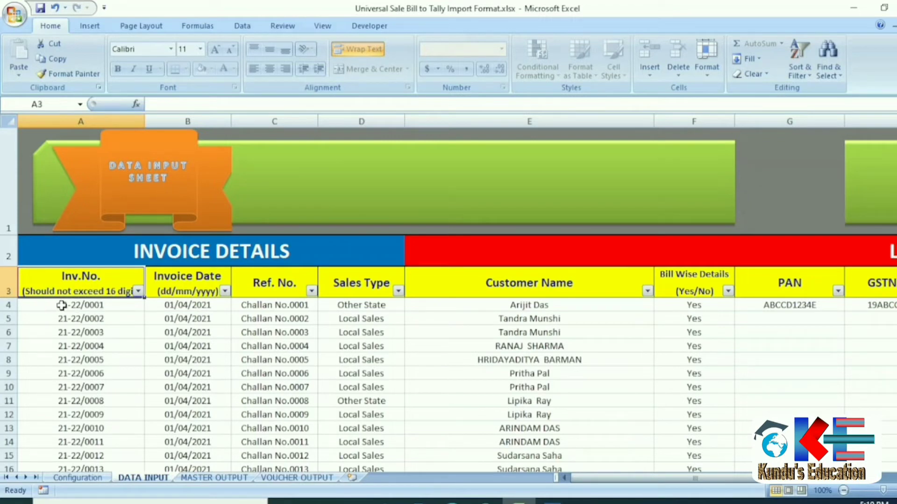
pyautogui.click(175, 307)
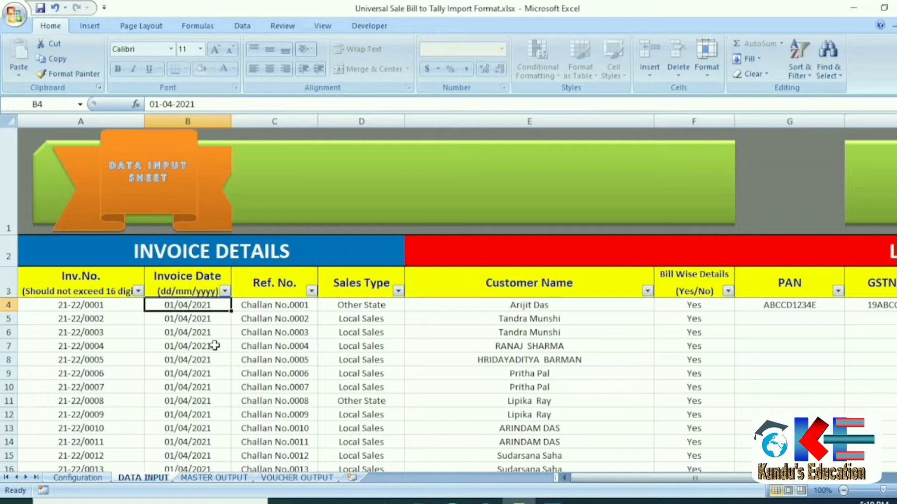
pyautogui.click(279, 305)
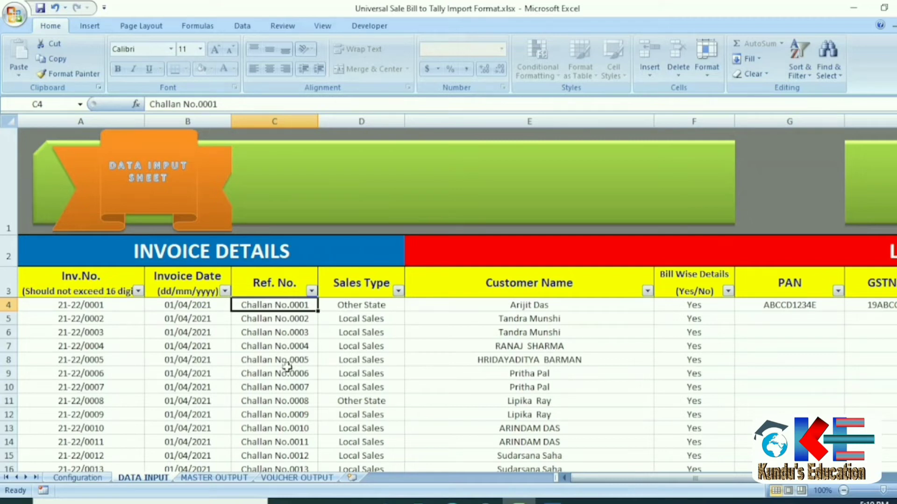
pyautogui.click(361, 306)
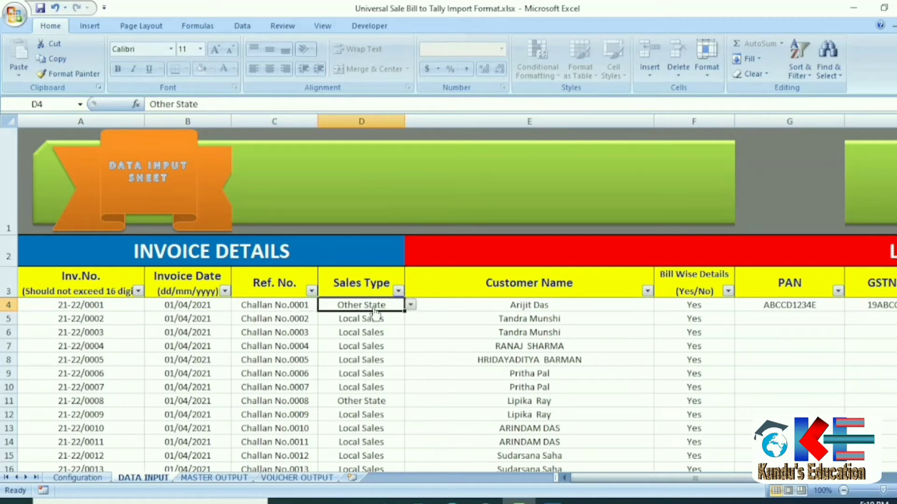
pyautogui.click(410, 305)
pyautogui.click(373, 314)
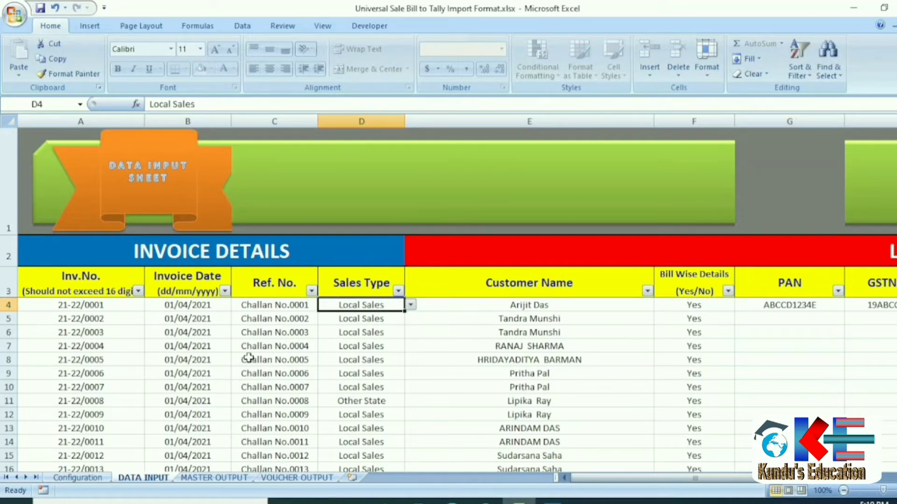
pyautogui.click(377, 402)
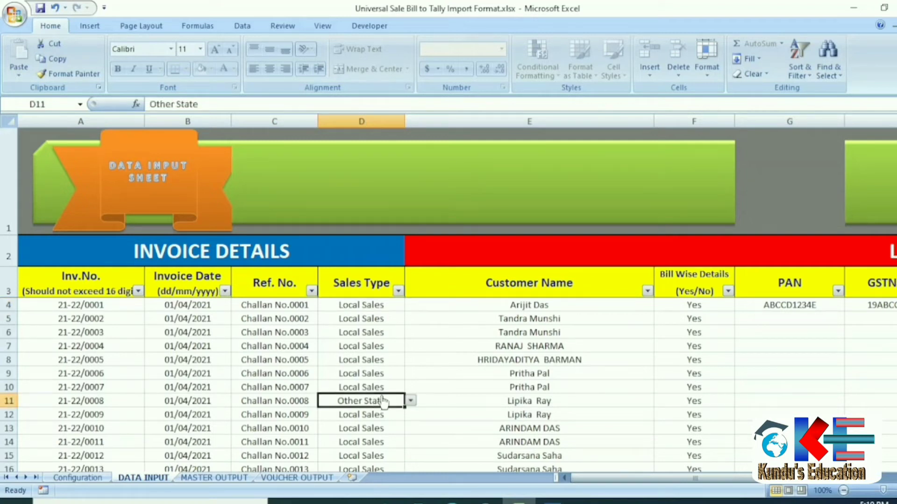
# Look over the first customer's details and the MASTER OUTPUT sheet, then show the Configuration sheet.
pyautogui.click(452, 304)
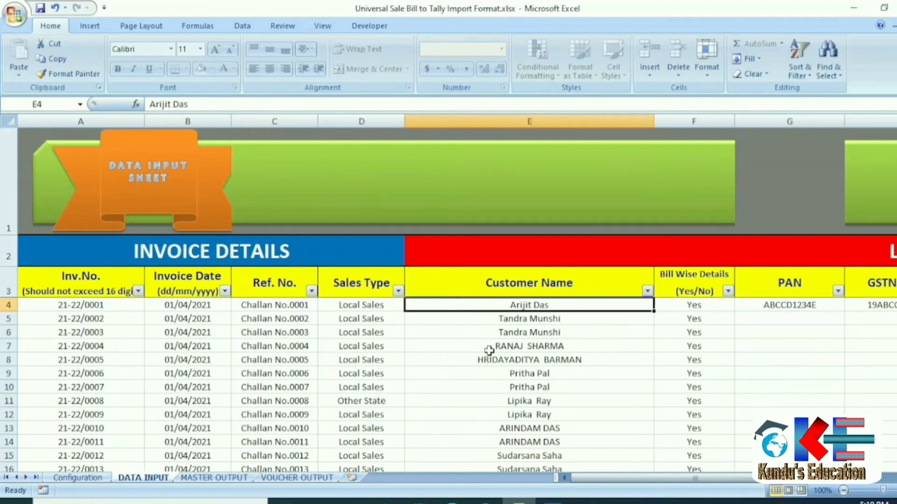
pyautogui.press('Right')
pyautogui.press('Right')
pyautogui.press('Right')
pyautogui.press('Right')
pyautogui.press('Right')
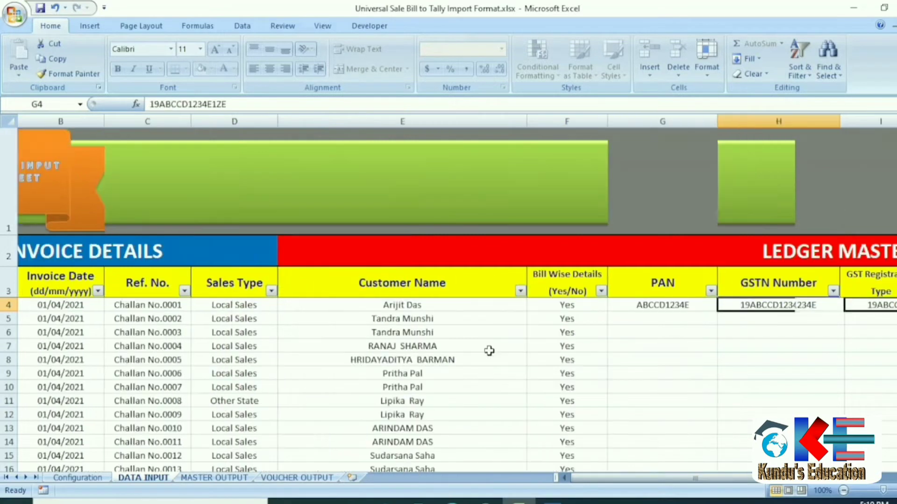
pyautogui.press('Right')
pyautogui.press('Left')
pyautogui.press('Left')
pyautogui.press('Left')
pyautogui.press('Left')
pyautogui.press('Left')
pyautogui.press('Left')
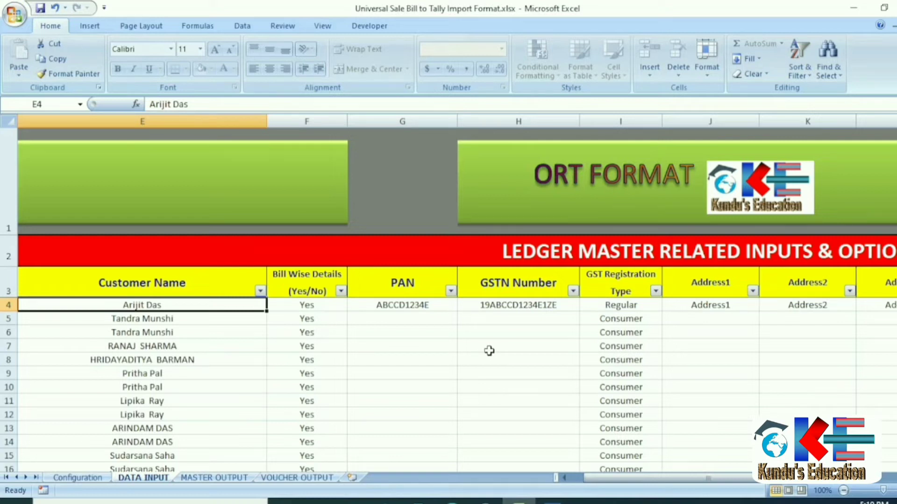
pyautogui.click(208, 477)
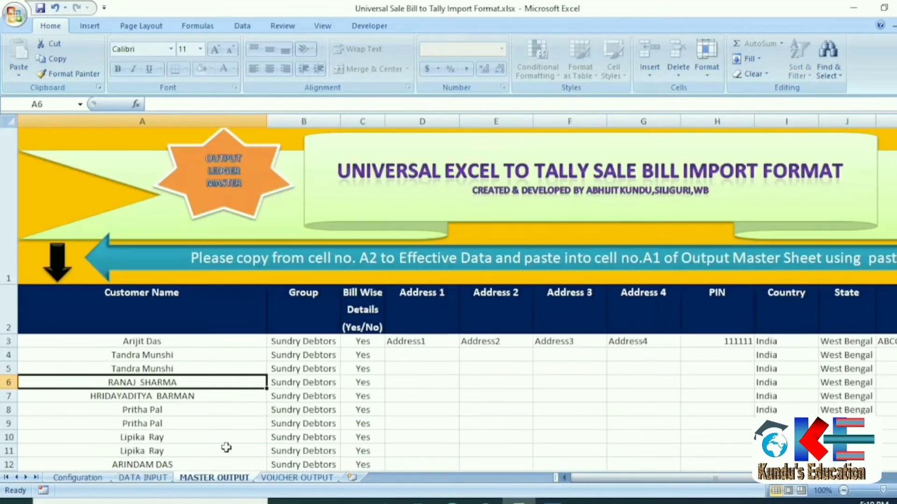
pyautogui.click(143, 477)
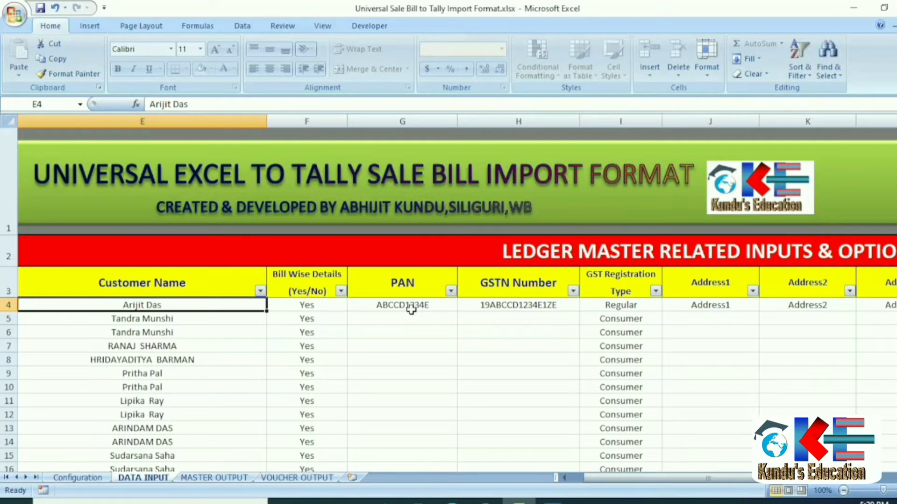
pyautogui.hscroll(-1, 411, 310)
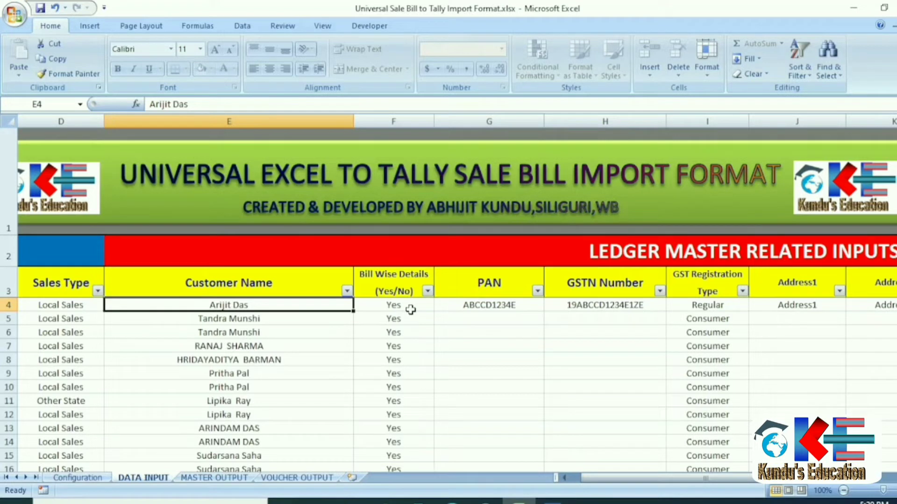
pyautogui.click(105, 477)
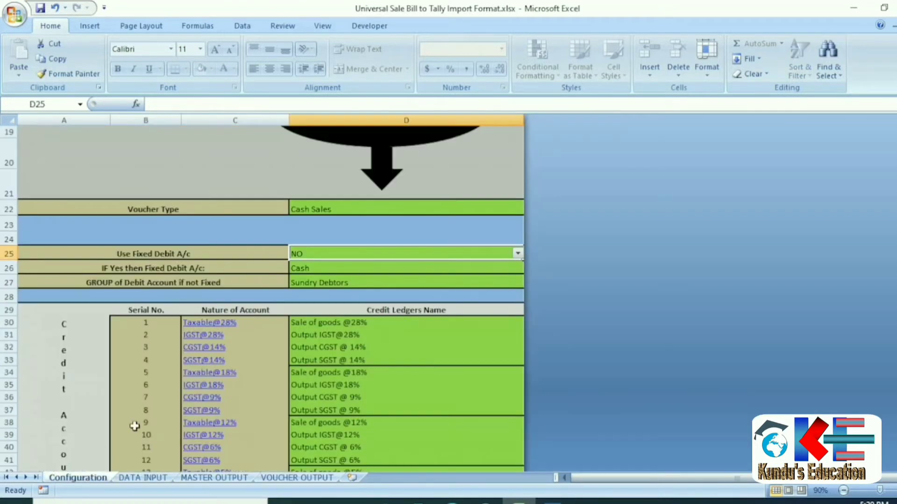
# Set Use Fixed Debit A/c to NO and return to the DATA INPUT sheet.
pyautogui.click(260, 256)
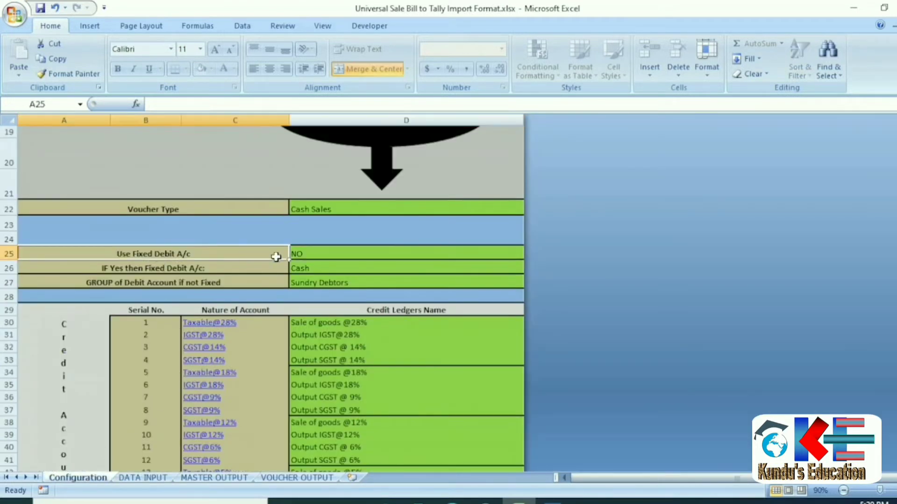
pyautogui.click(339, 257)
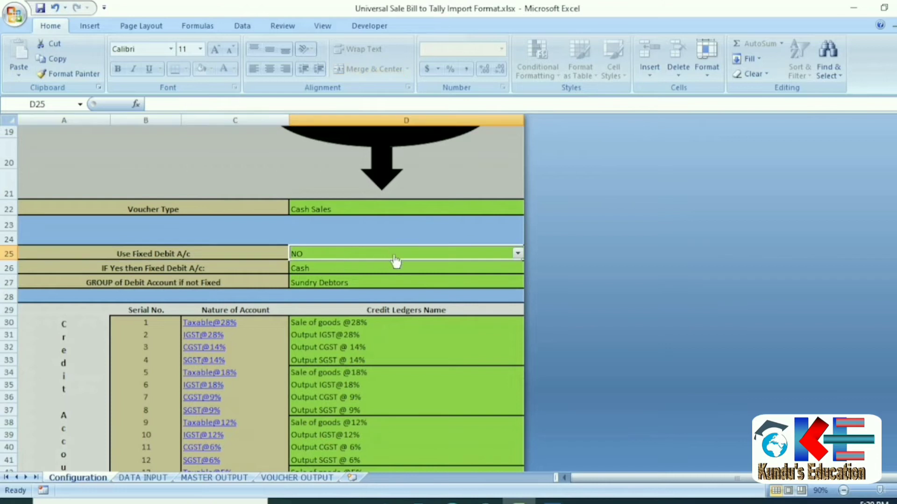
pyautogui.click(144, 478)
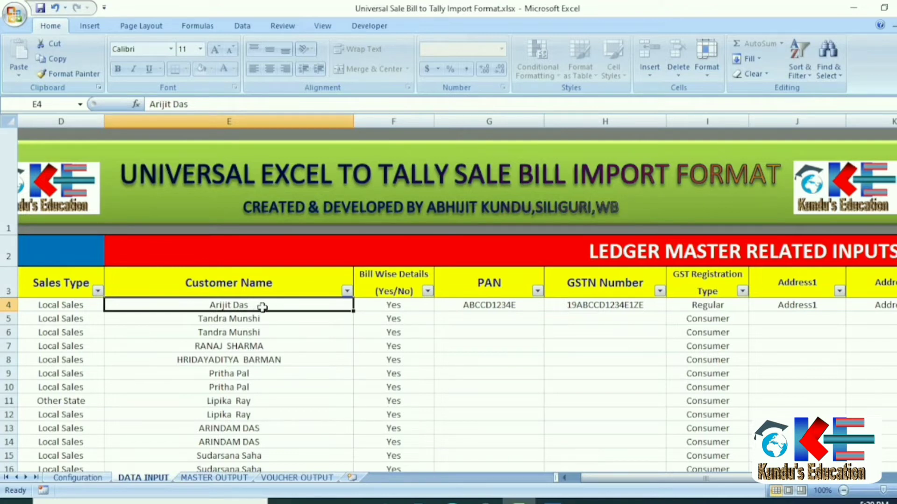
pyautogui.scroll(-2, 263, 307)
pyautogui.scroll(2, 263, 310)
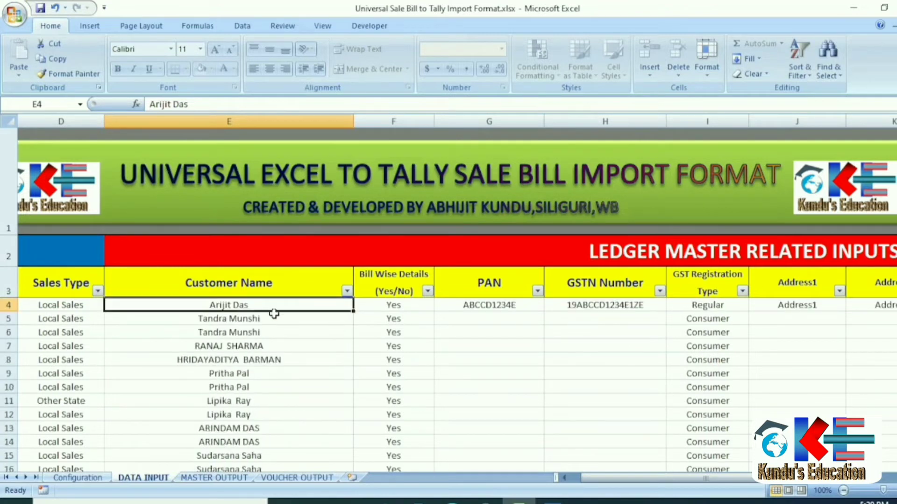
# Switch the first customer's Bill Wise Details to No, then back to Yes.
pyautogui.click(388, 308)
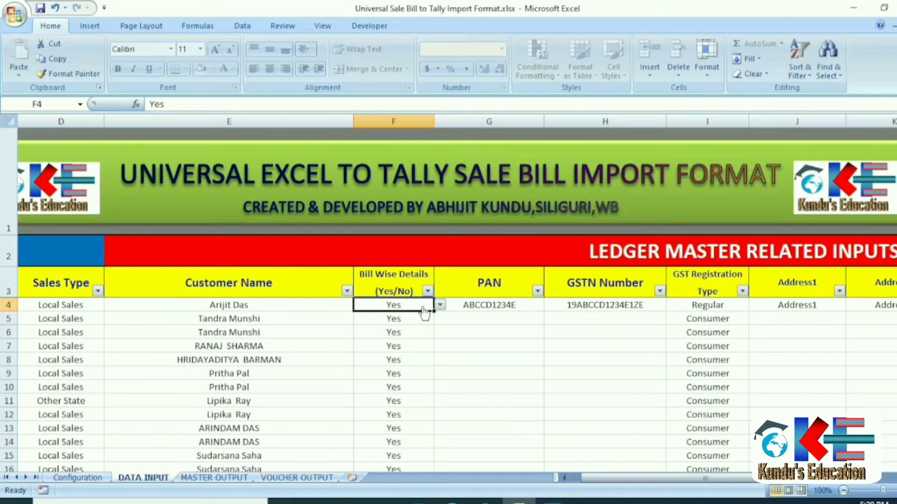
pyautogui.hotkey('alt', 'Down')
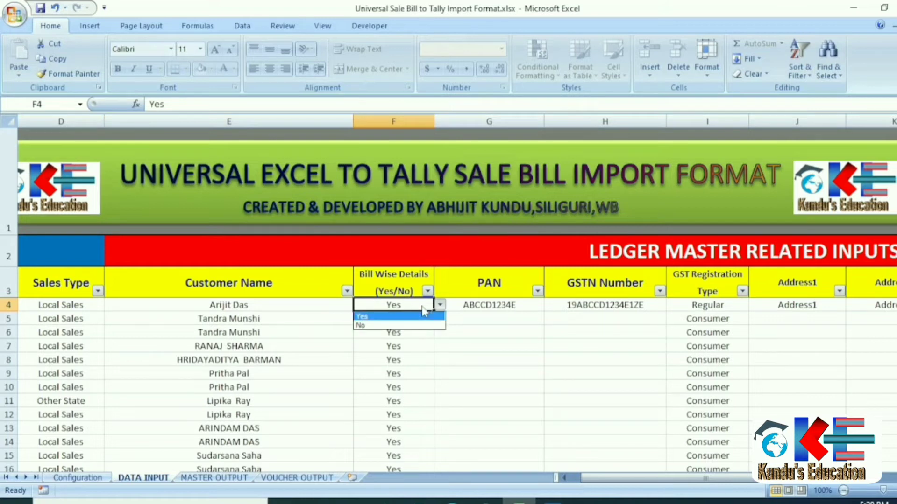
pyautogui.click(401, 326)
pyautogui.hotkey('alt', 'Down')
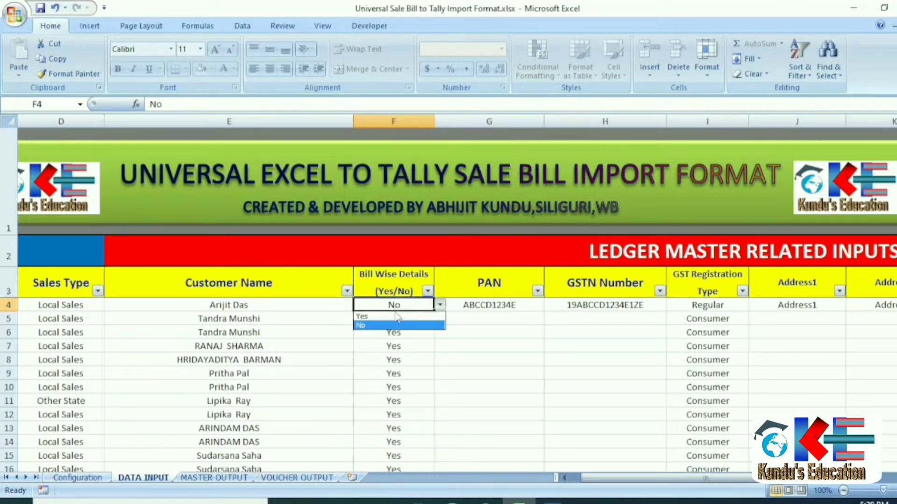
pyautogui.click(387, 317)
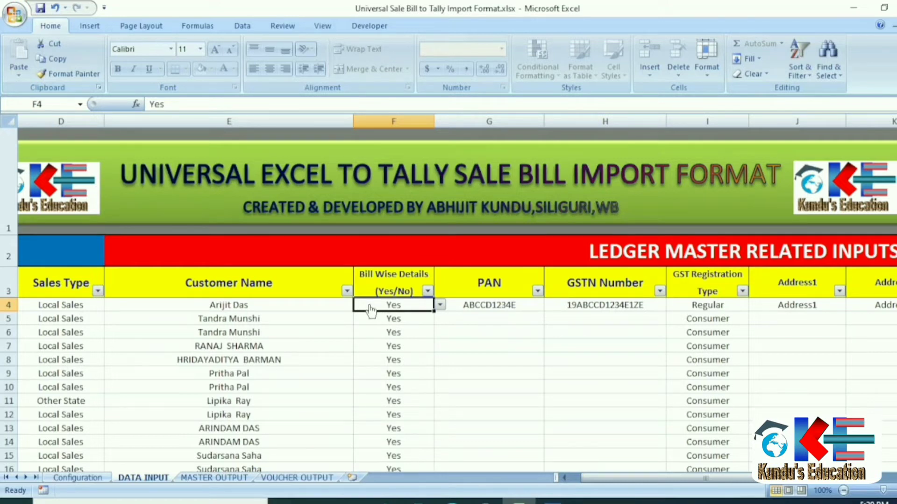
# Confirm the first customer's GST Registration Type stays Regular, then select the Address1 cell.
pyautogui.press('Right')
pyautogui.press('Right')
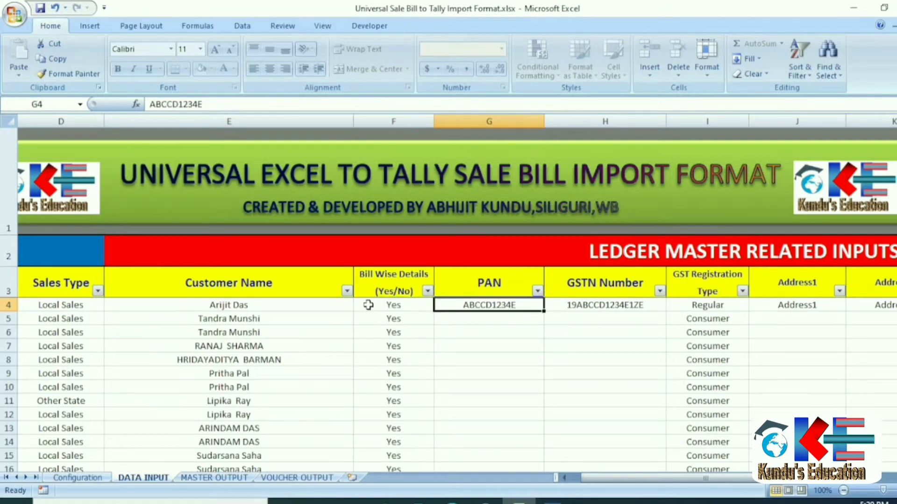
pyautogui.press('Right')
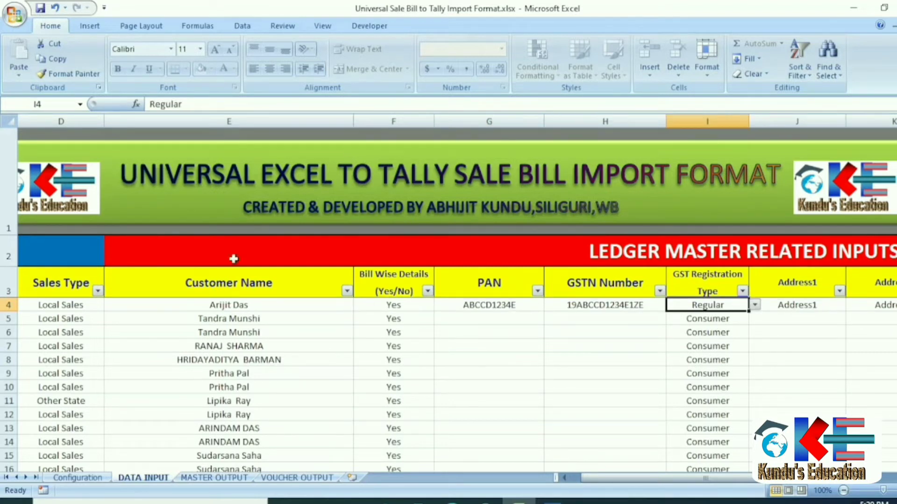
pyautogui.hotkey('alt', 'Down')
pyautogui.press('Escape')
pyautogui.click(690, 323)
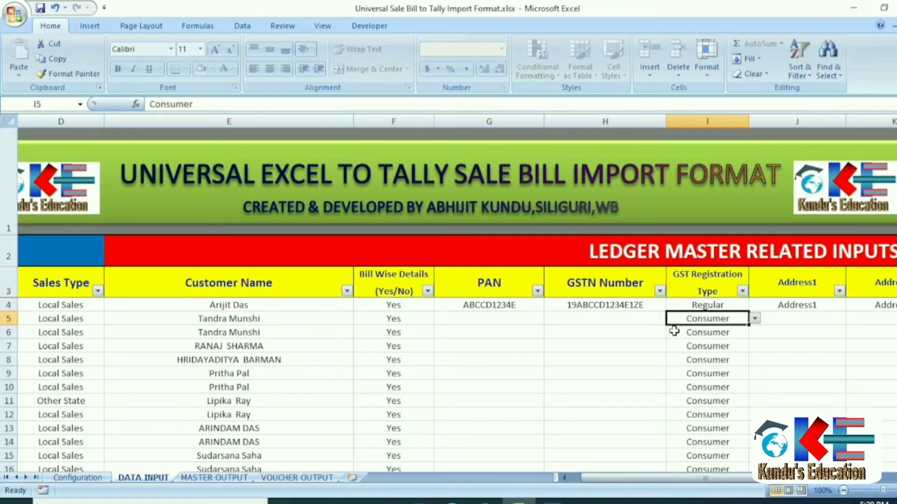
pyautogui.click(775, 303)
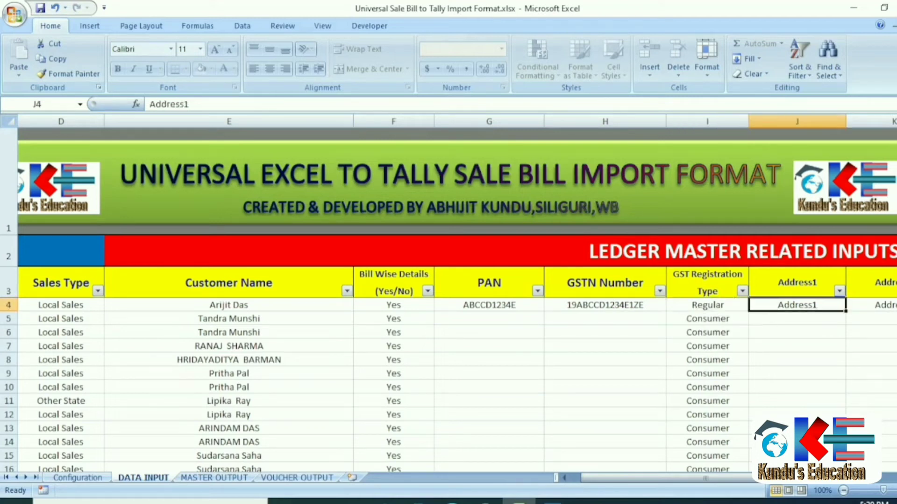
pyautogui.press('Right')
pyautogui.press('Right')
pyautogui.press('Right')
pyautogui.press('Right')
pyautogui.press('Left')
pyautogui.press('Left')
pyautogui.press('Left')
pyautogui.press('Left')
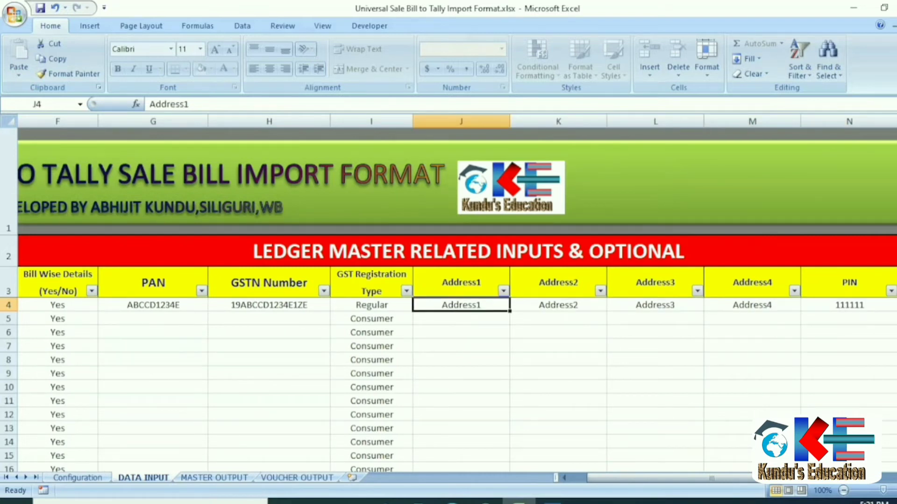
pyautogui.write('Netaji sarani')
pyautogui.press('Tab')
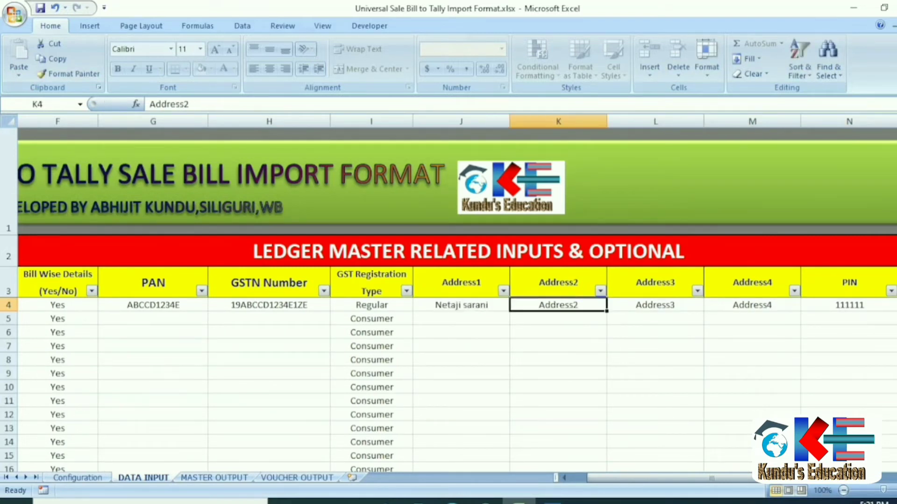
pyautogui.write('Subhas Pally')
pyautogui.press('Tab')
pyautogui.write('Siliguri')
pyautogui.press('Tab')
pyautogui.write('Darjeeling')
pyautogui.press('Tab')
pyautogui.press('Tab')
pyautogui.press('Tab')
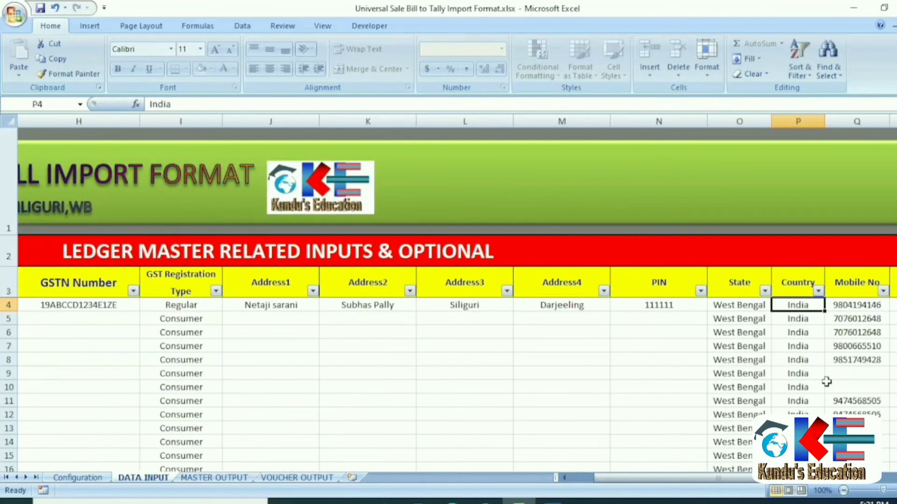
# Enter 124564777 as the first customer's mobile number.
pyautogui.press('Left')
pyautogui.press('Left')
pyautogui.press('Right')
pyautogui.press('Right')
pyautogui.press('Right')
pyautogui.press('Right')
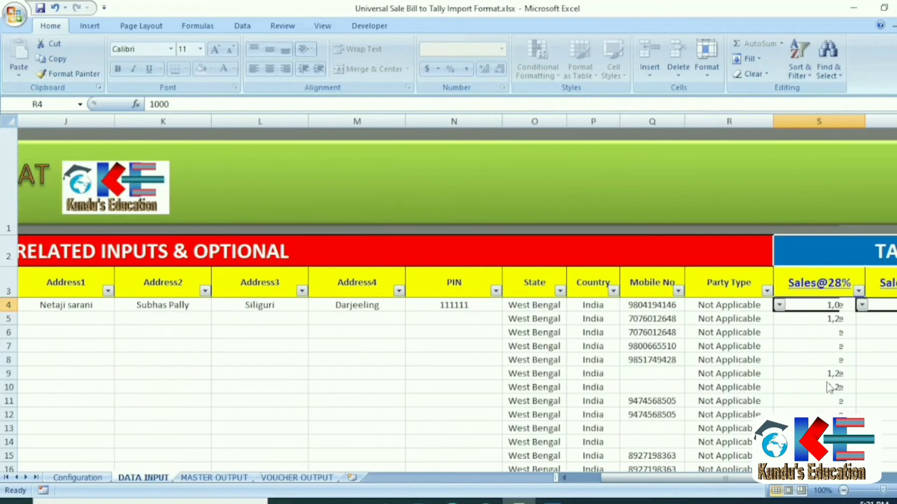
pyautogui.press('Left')
pyautogui.press('Left')
pyautogui.write('12')
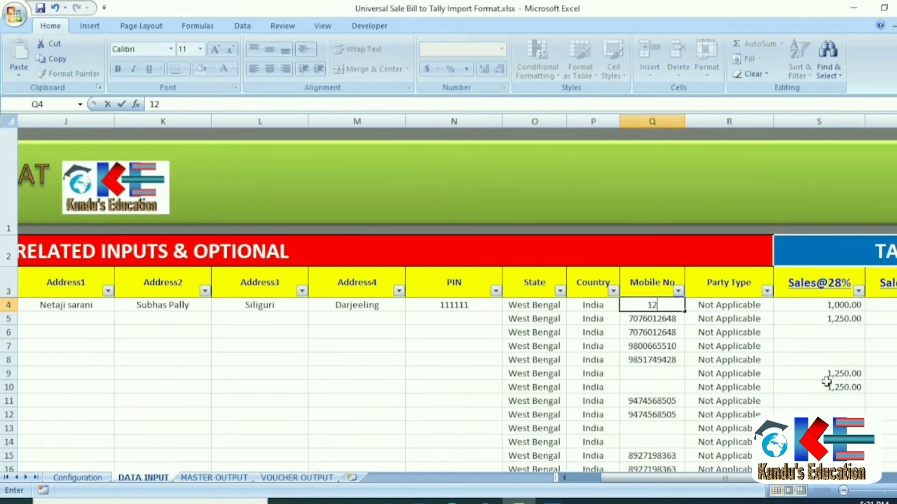
pyautogui.write('4564777')
pyautogui.press('Return')
pyautogui.press('Up')
# Change Party Type to Deemed Export, then revert it to Not Applicable.
pyautogui.press('Right')
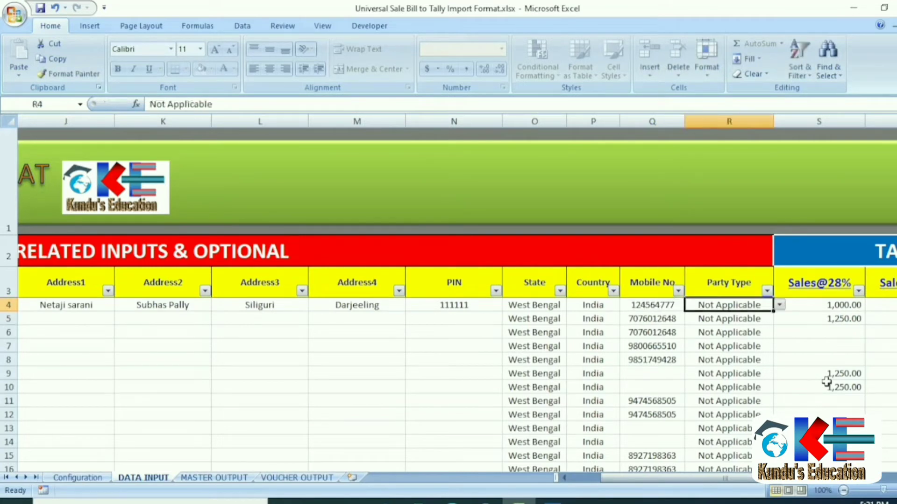
pyautogui.click(780, 306)
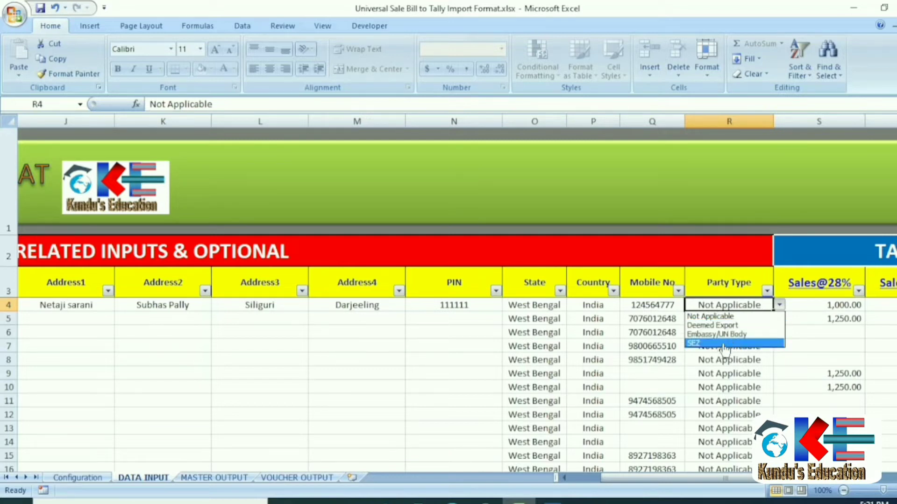
pyautogui.click(727, 326)
pyautogui.click(779, 305)
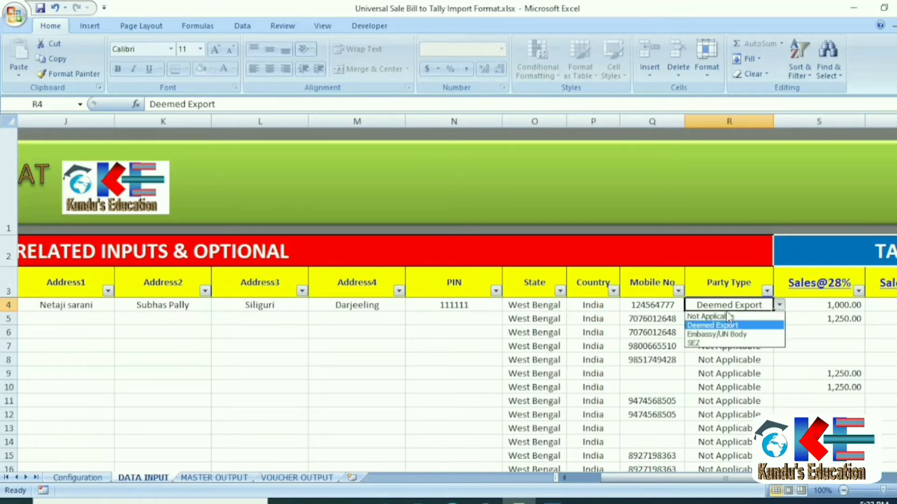
pyautogui.click(723, 319)
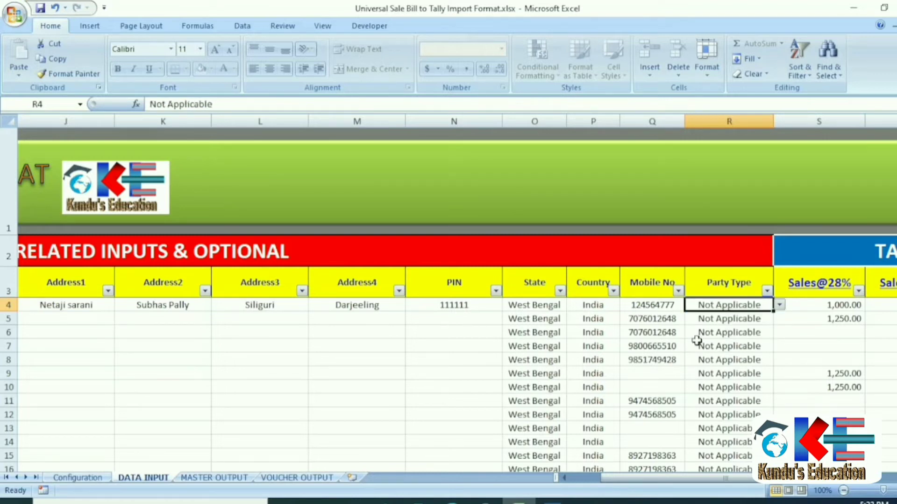
pyautogui.click(683, 314)
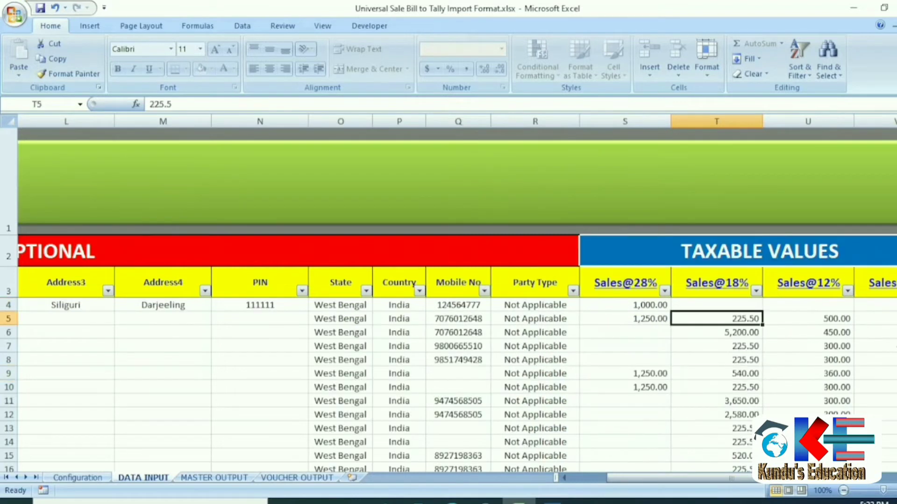
# Clear row 5's Sales@12% amount by entering 0.
pyautogui.press('Up')
pyautogui.press('Right')
pyautogui.press('Right')
pyautogui.press('Right')
pyautogui.press('Right')
pyautogui.press('Right')
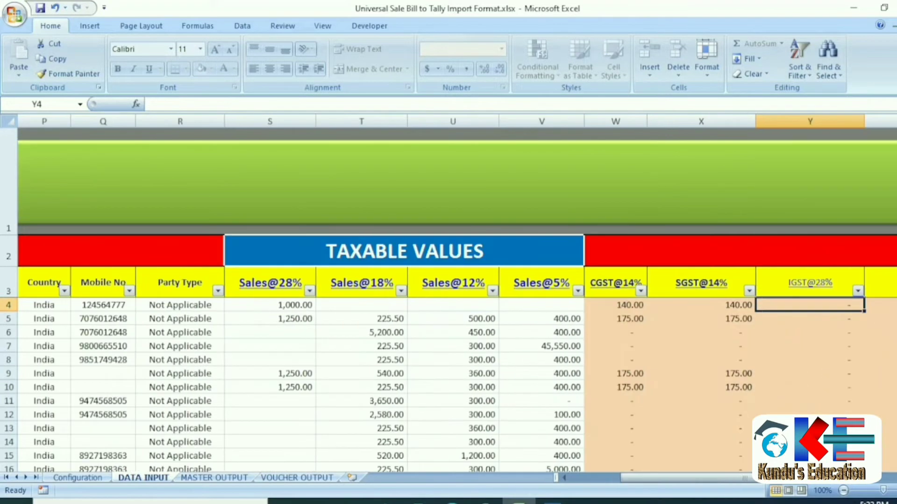
pyautogui.press('Left')
pyautogui.press('Left')
pyautogui.press('Left')
pyautogui.press('Left')
pyautogui.press('Left')
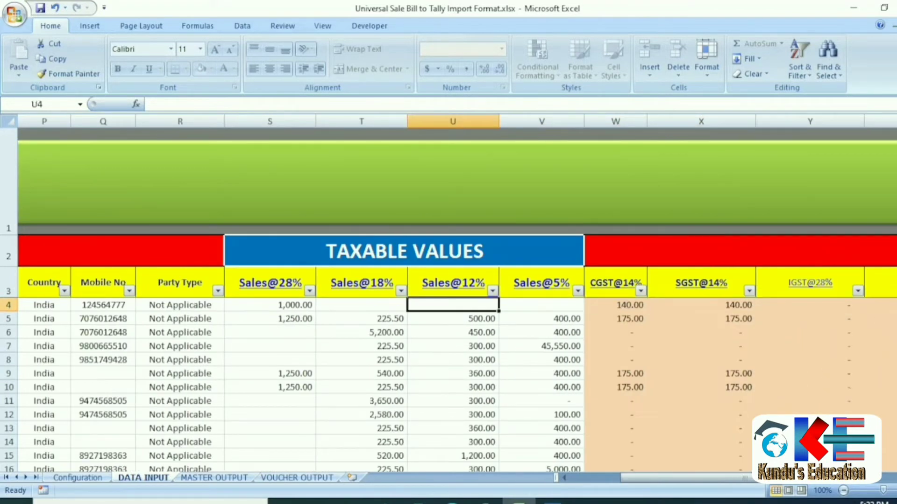
pyautogui.press('Left')
pyautogui.press('Right')
pyautogui.press('Right')
pyautogui.press('Right')
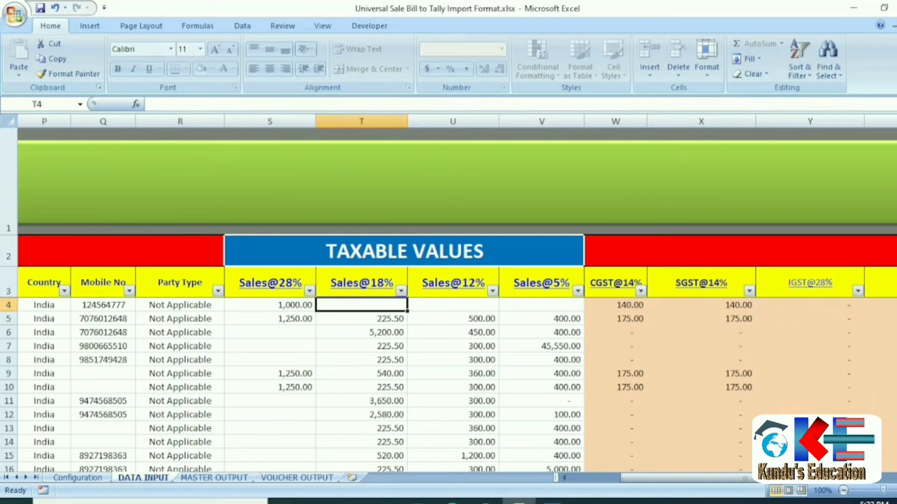
pyautogui.press('Left')
pyautogui.press('Left')
pyautogui.press('Left')
pyautogui.press('Left')
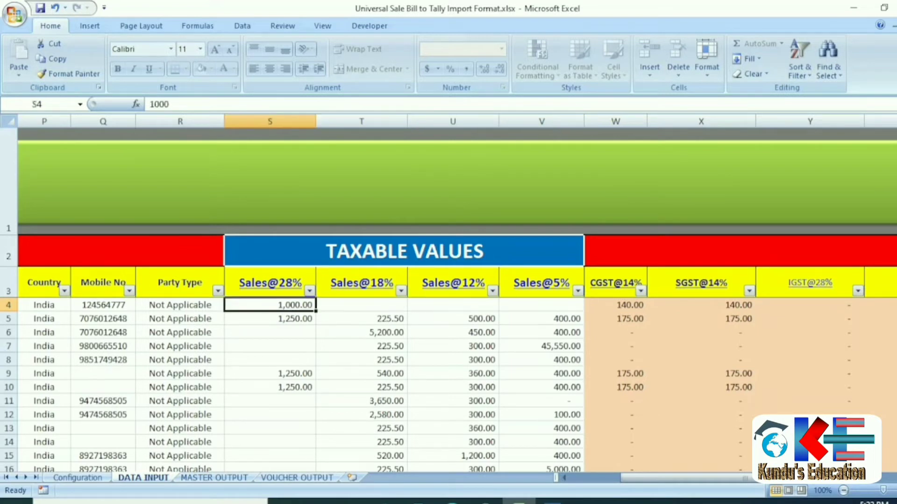
pyautogui.press('Right')
pyautogui.press('Right')
pyautogui.press('Down')
pyautogui.press('Down')
pyautogui.press('Up')
pyautogui.press('Left')
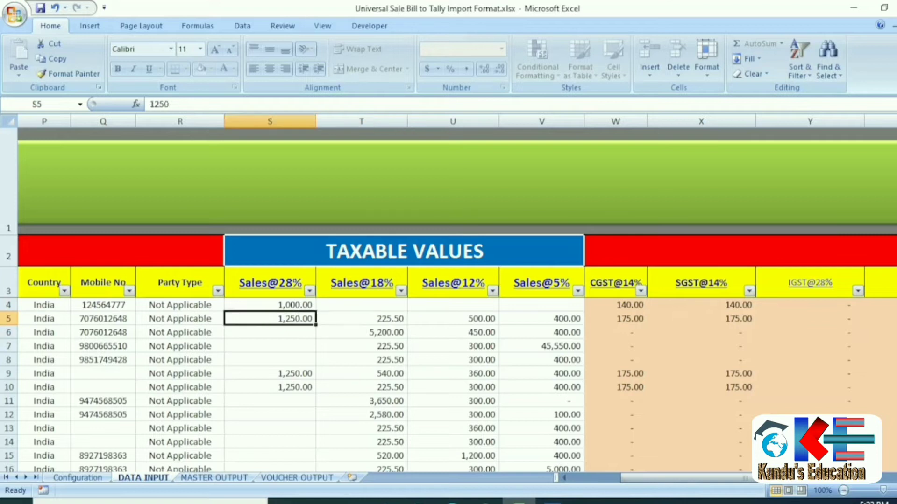
pyautogui.press('Right')
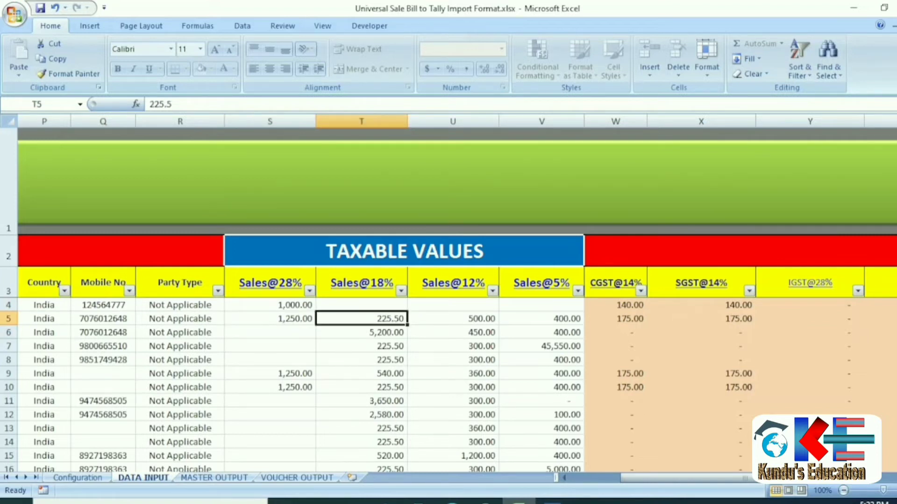
pyautogui.press('Right')
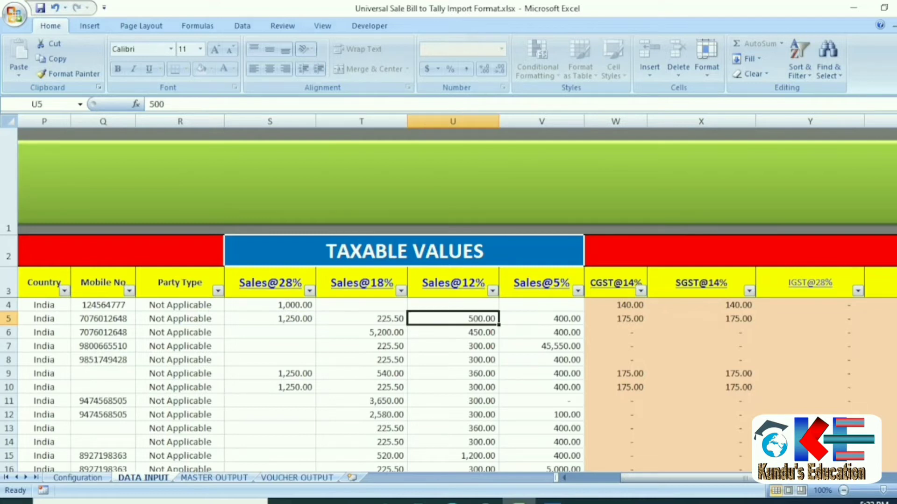
pyautogui.write('0')
pyautogui.press('Return')
# Change row 5's Sales@5% value in V5 from 400 to 500.
pyautogui.press('Up')
pyautogui.press('Right')
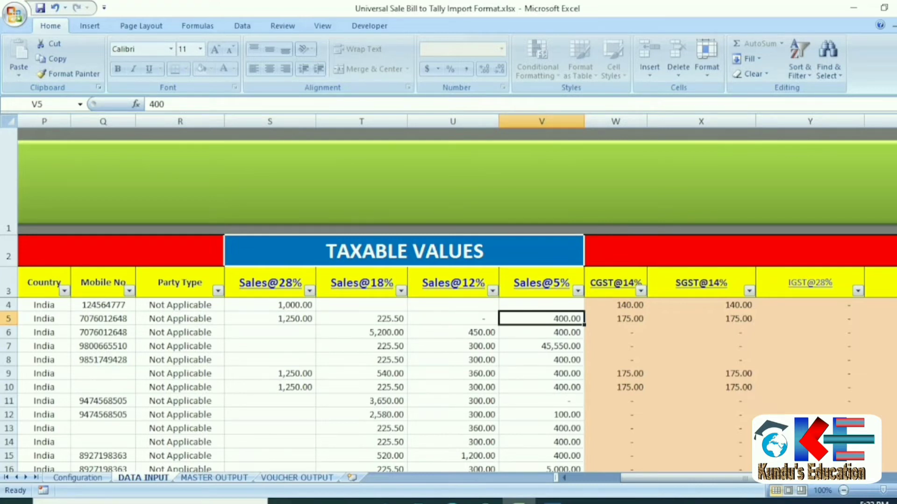
pyautogui.write('500')
pyautogui.press('Return')
pyautogui.press('Up')
pyautogui.press('Down')
pyautogui.press('Down')
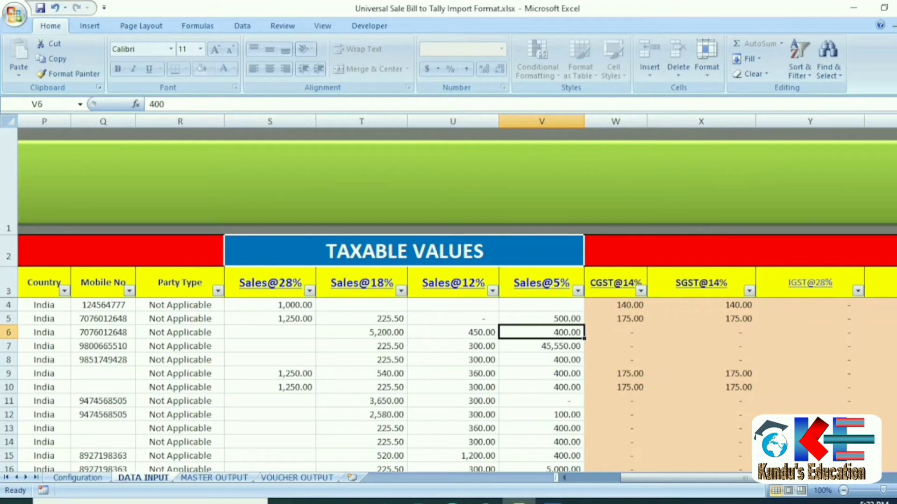
pyautogui.press('Left')
pyautogui.press('Left')
pyautogui.press('Left')
pyautogui.press('Right')
pyautogui.press('Right')
pyautogui.press('Left')
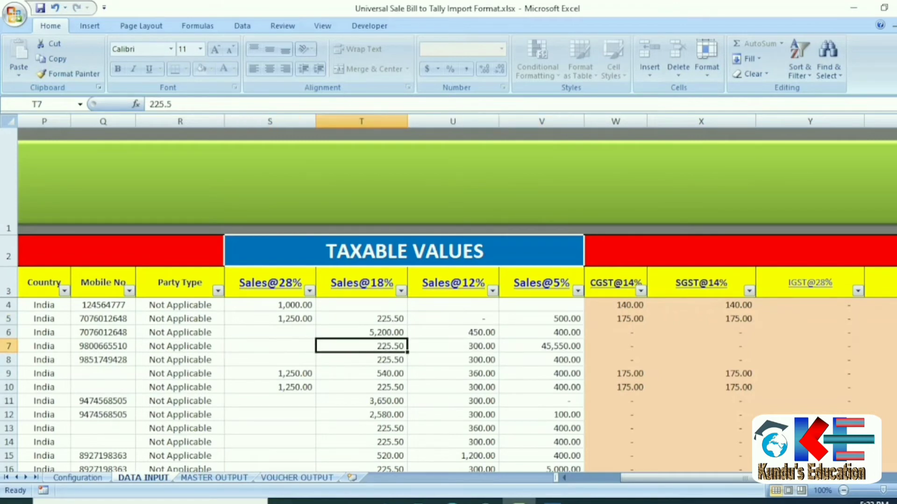
pyautogui.click(15, 17)
# Create a new blank workbook, then return to the sale bill workbook.
pyautogui.click(33, 42)
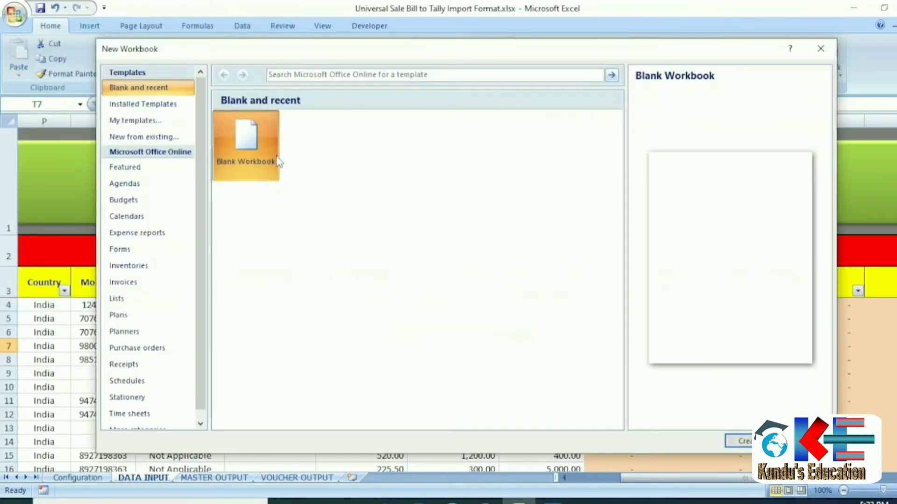
pyautogui.doubleClick(276, 162)
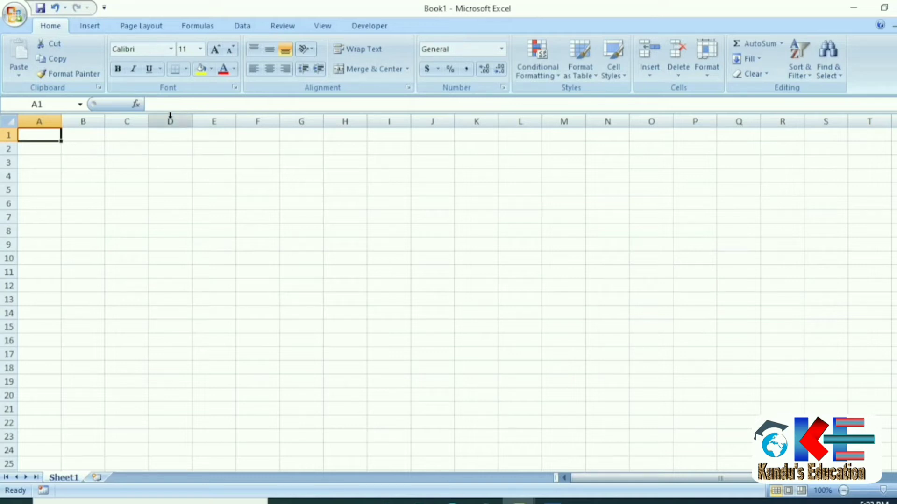
pyautogui.moveTo(518, 501)
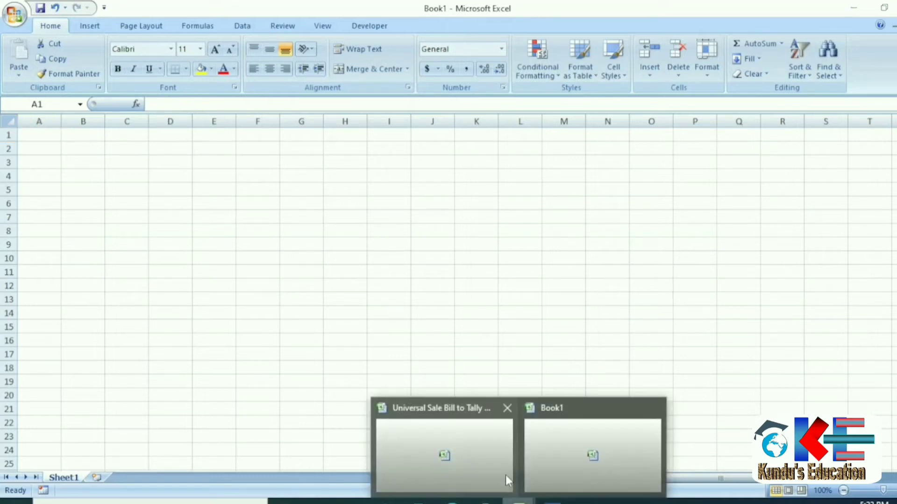
pyautogui.click(493, 466)
# Select the Sales@18% values in column T, then view the MASTER OUTPUT sheet.
pyautogui.moveTo(365, 310); pyautogui.dragTo(368, 455)
pyautogui.scroll(2, 368, 455)
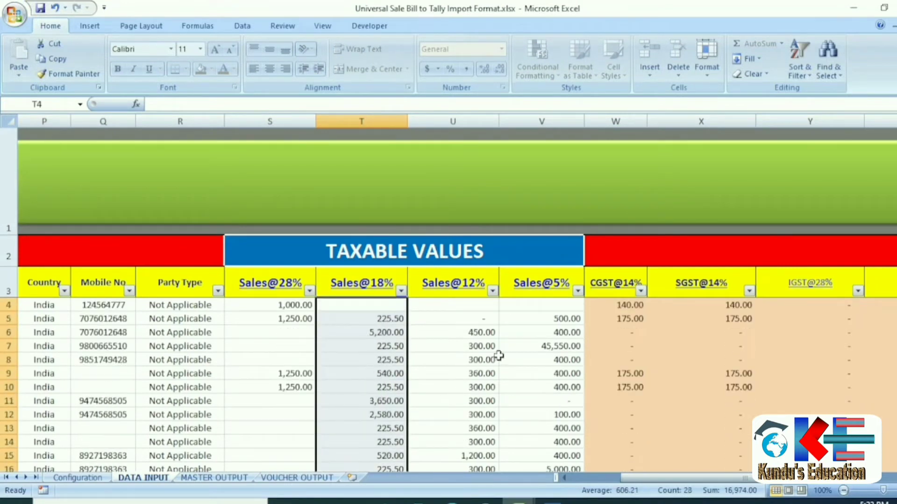
pyautogui.click(594, 321)
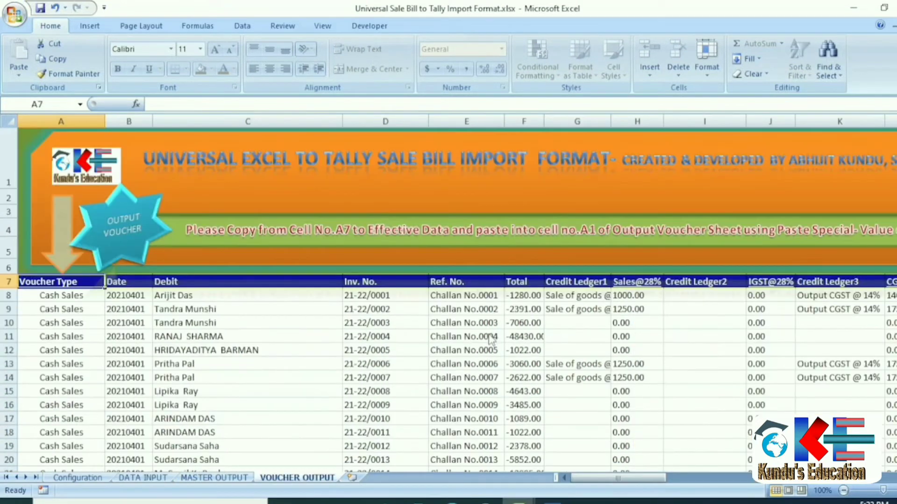
pyautogui.click(217, 478)
# Exit TallyPrime's Ledger Creation screen without quitting, back to the Gateway of Tally.
pyautogui.click(270, 483)
pyautogui.click(552, 501)
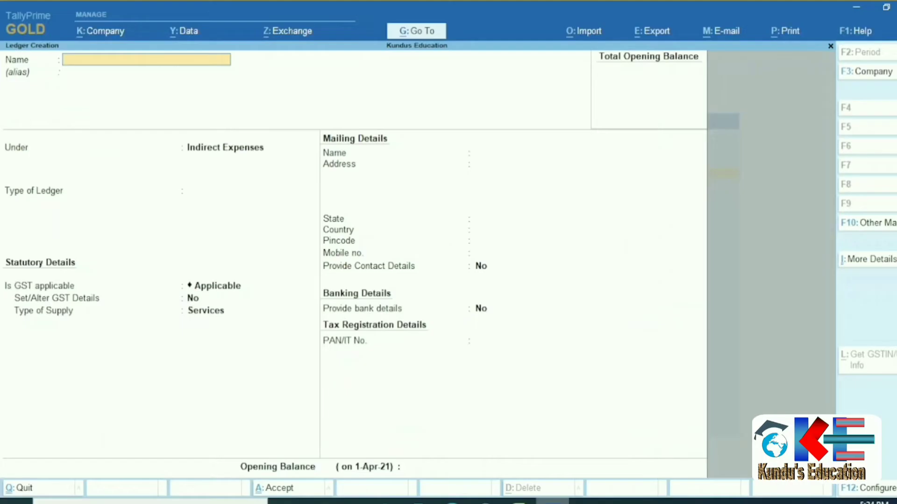
pyautogui.press('Escape')
pyautogui.press('y')
pyautogui.press('Escape')
pyautogui.press('Escape')
pyautogui.press('n')
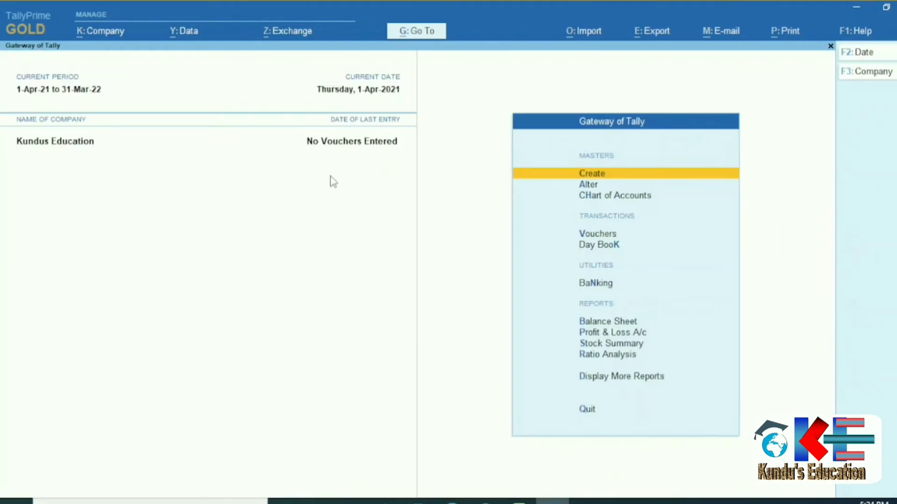
# Open Display More Reports > Statements of Accounts > Statistics in TallyPrime.
pyautogui.press('d')
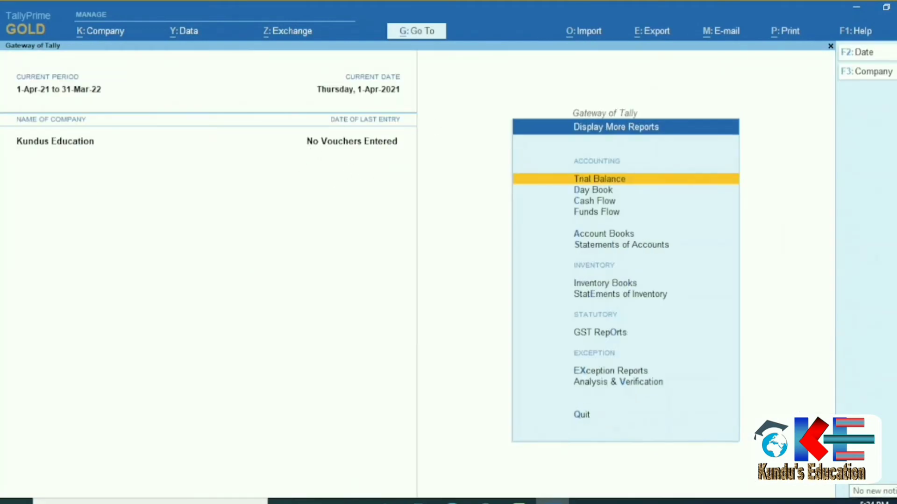
pyautogui.press('Down')
pyautogui.press('Down')
pyautogui.press('Down')
pyautogui.press('Down')
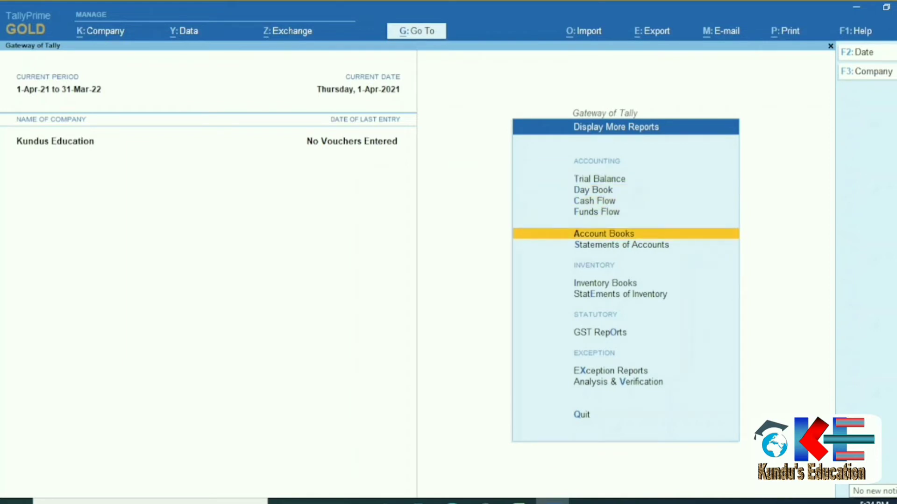
pyautogui.press('Return')
pyautogui.press('Escape')
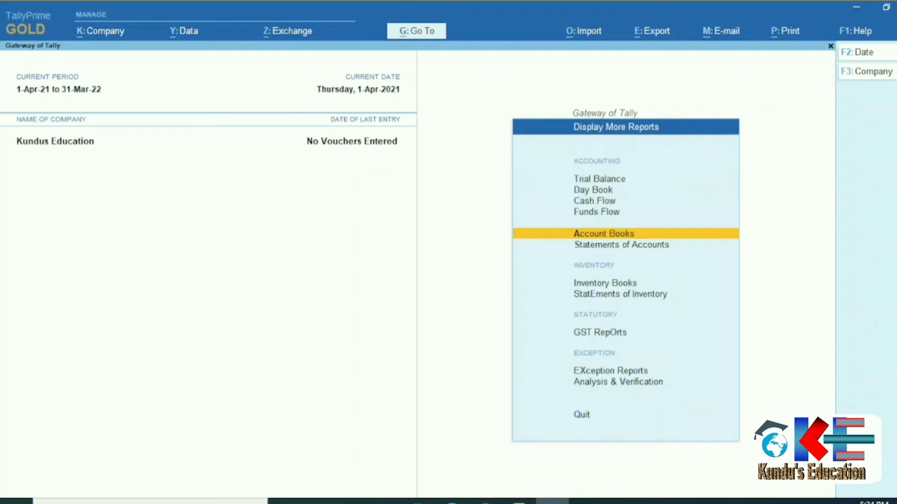
pyautogui.press('Escape')
pyautogui.press('d')
pyautogui.press('s')
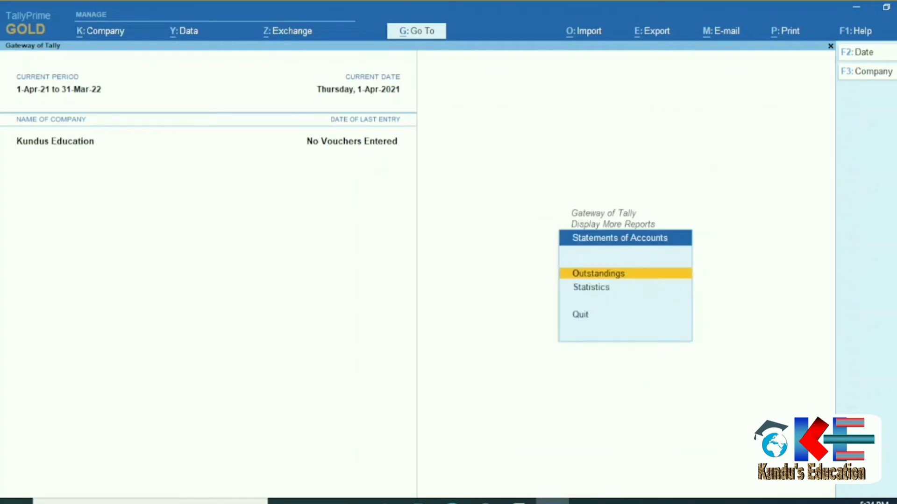
pyautogui.press('Down')
pyautogui.press('Return')
# Browse the list of 19 ledgers from Statistics, then return to Excel.
pyautogui.press('Right')
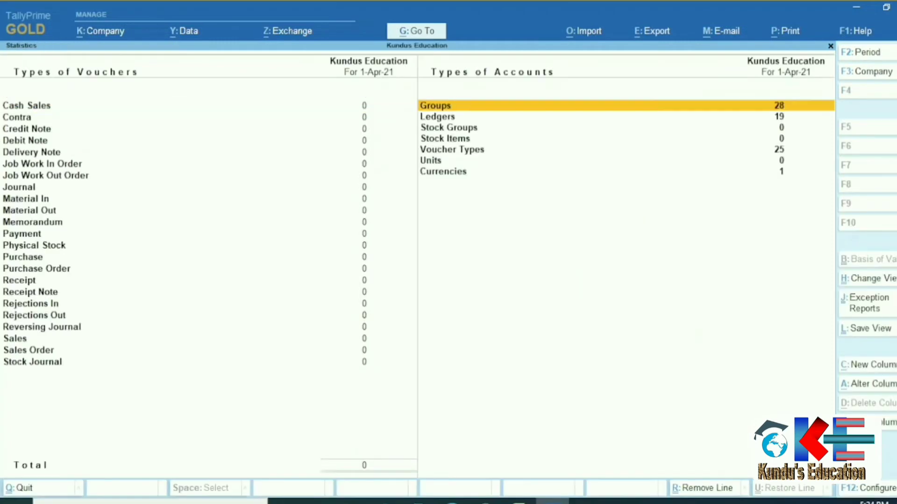
pyautogui.press('Down')
pyautogui.press('Return')
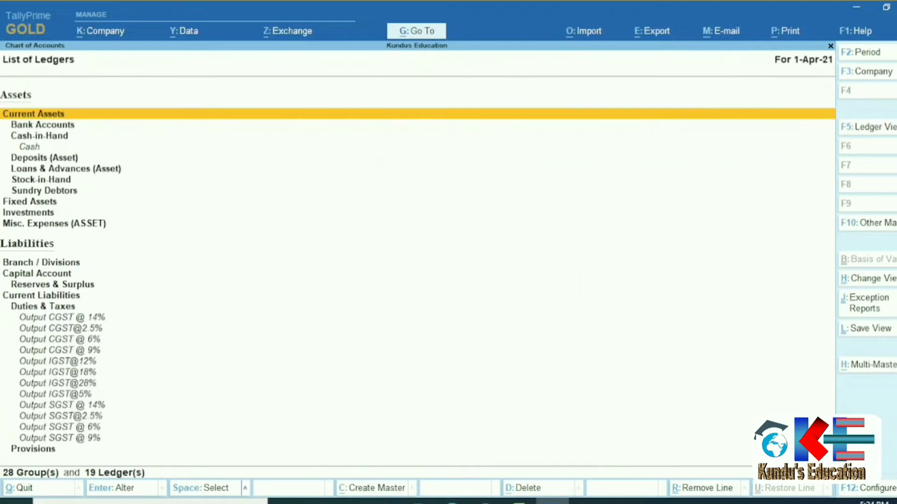
pyautogui.press('Escape')
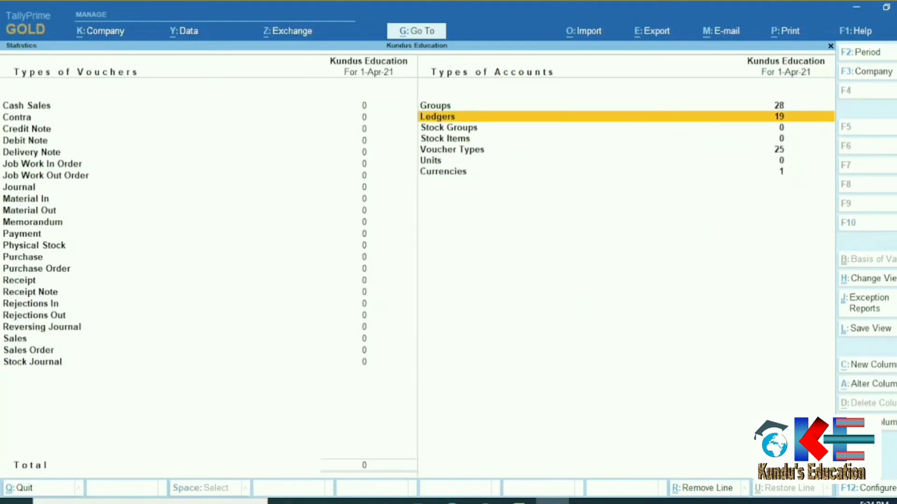
pyautogui.press('Return')
pyautogui.press('Down')
pyautogui.press('Down')
pyautogui.press('Down')
pyautogui.press('Down')
pyautogui.press('Down')
pyautogui.press('Down')
pyautogui.press('Down')
pyautogui.press('Down')
pyautogui.press('Down')
pyautogui.press('Down')
pyautogui.press('Down')
pyautogui.press('Down')
pyautogui.press('Down')
pyautogui.press('Down')
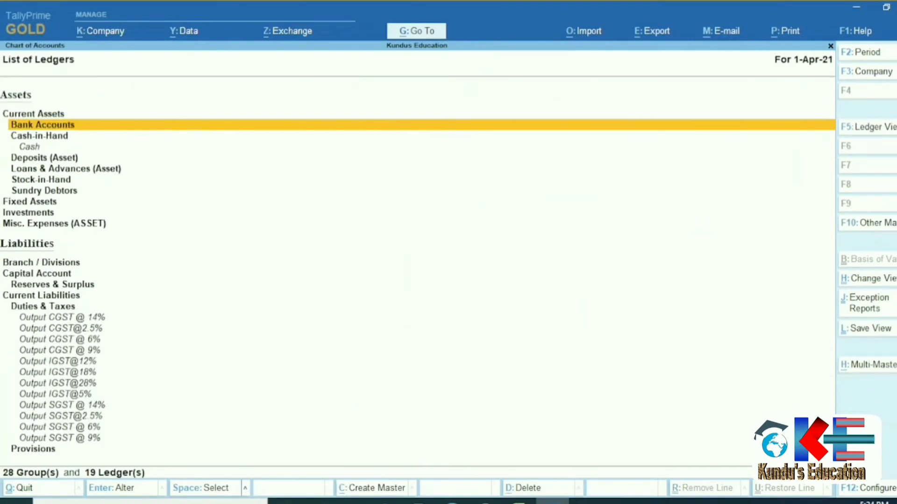
pyautogui.press('Down')
pyautogui.press('Down')
pyautogui.press('Down')
pyautogui.press('Down')
pyautogui.press('Down')
pyautogui.press('Down')
pyautogui.press('Down')
pyautogui.press('Down')
pyautogui.press('Down')
pyautogui.press('Down')
pyautogui.press('Down')
pyautogui.press('Down')
pyautogui.press('Down')
pyautogui.press('Down')
pyautogui.press('Down')
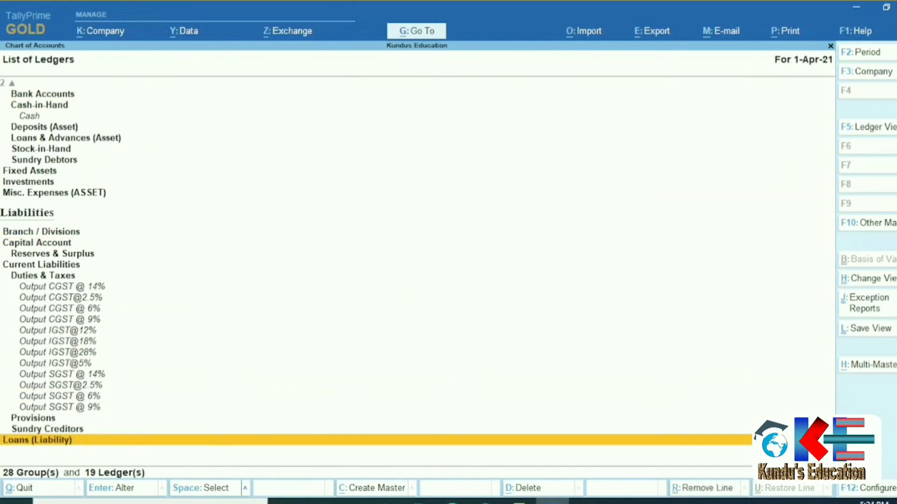
pyautogui.press('Up')
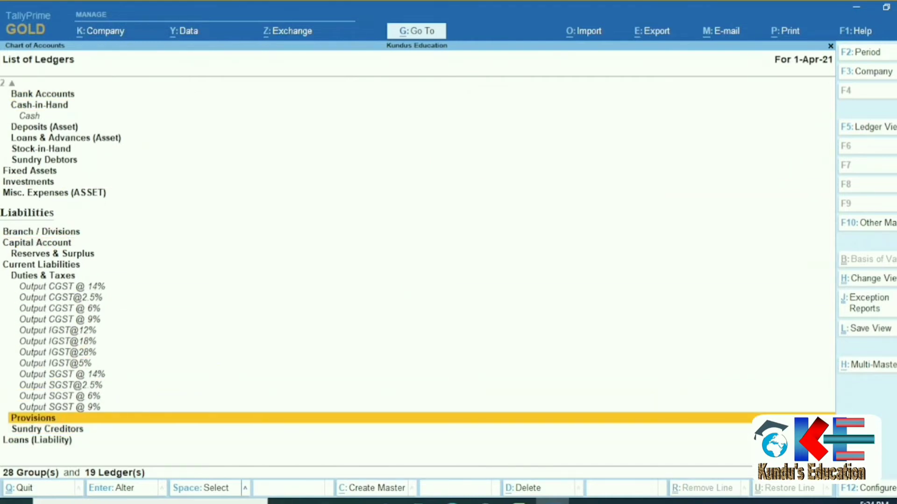
pyautogui.press('Escape')
pyautogui.press('Escape')
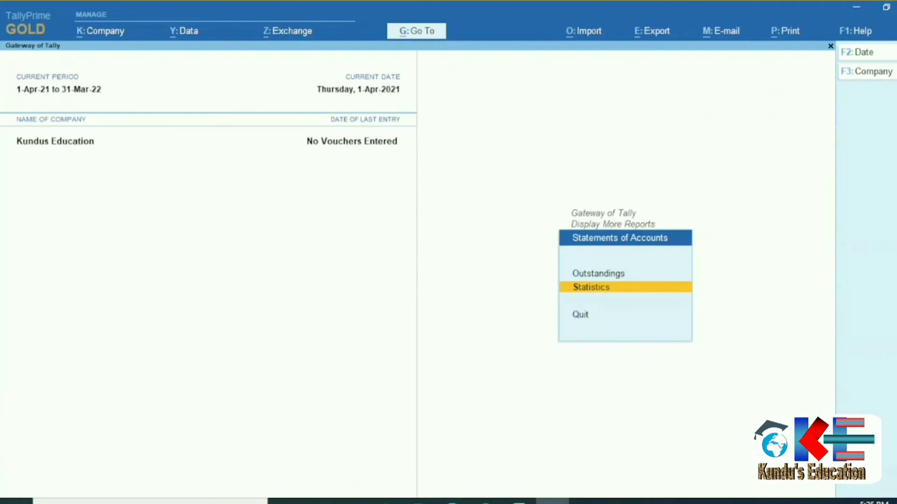
pyautogui.press('Escape')
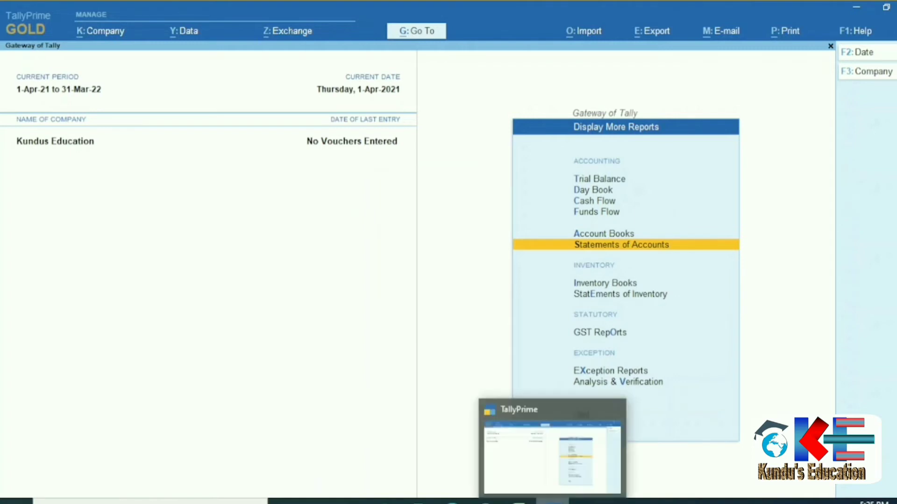
pyautogui.click(519, 502)
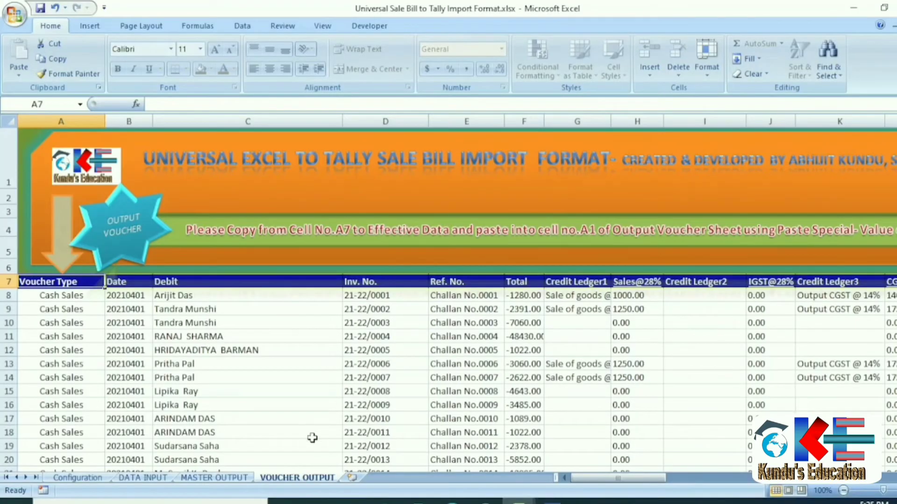
# Open 1.output master.xlsx from the Master folder and bring it forward.
pyautogui.click(229, 479)
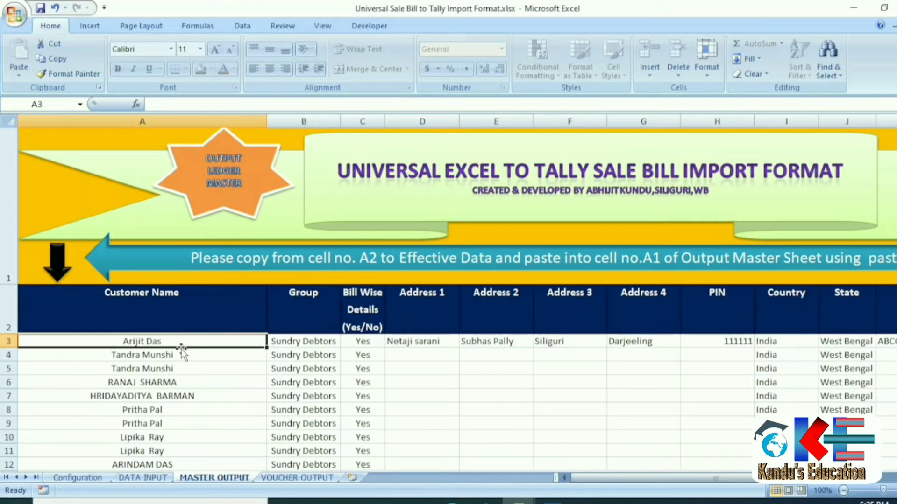
pyautogui.click(352, 501)
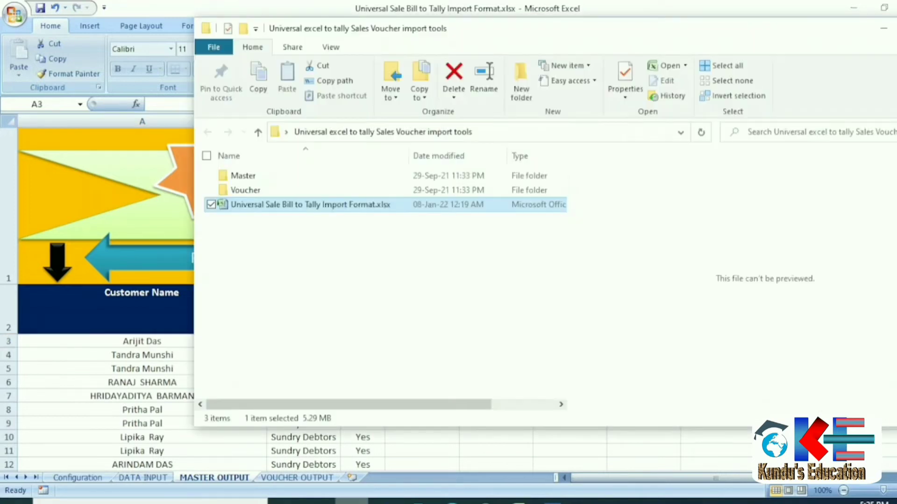
pyautogui.doubleClick(246, 183)
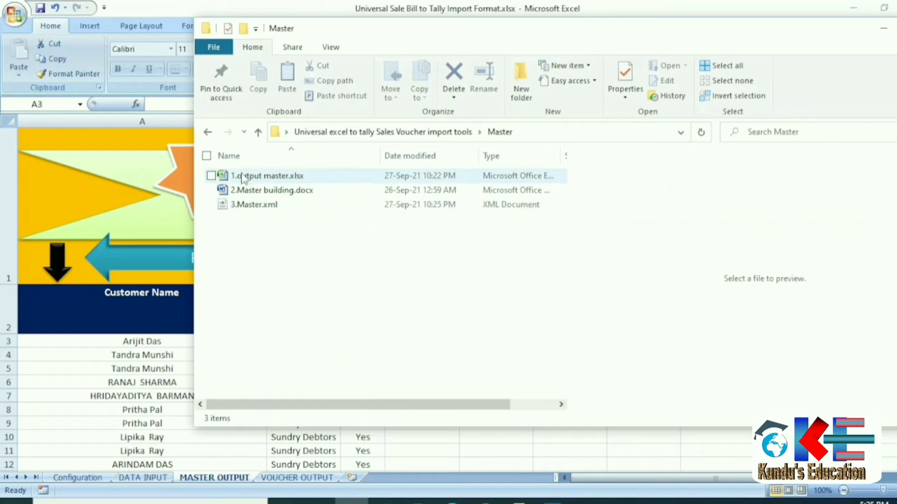
pyautogui.click(256, 176)
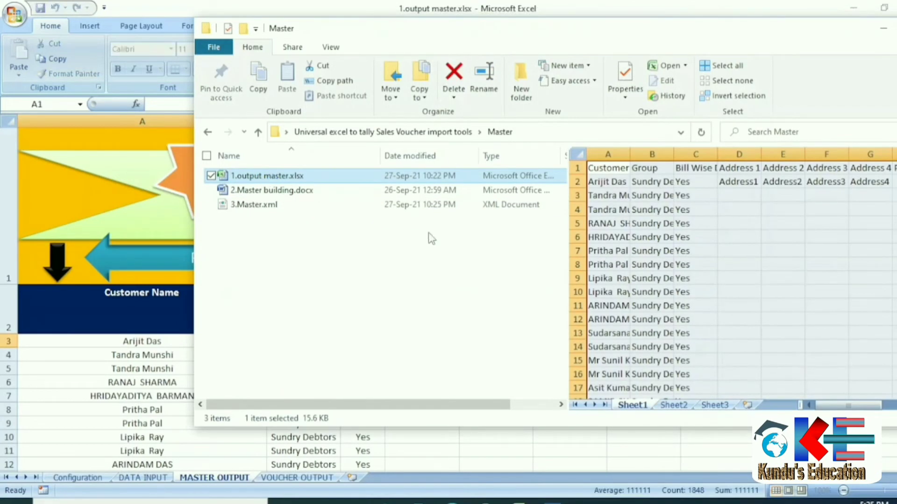
pyautogui.moveTo(519, 500)
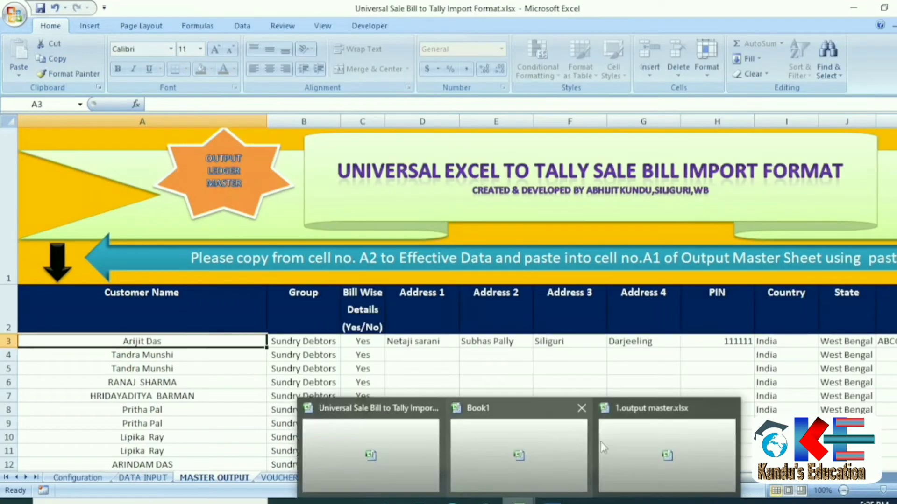
pyautogui.click(658, 455)
# Close the blank Book1 workbook and clear the old data from the sheet.
pyautogui.moveTo(519, 501)
pyautogui.click(582, 409)
pyautogui.hotkey('ctrl', 'a')
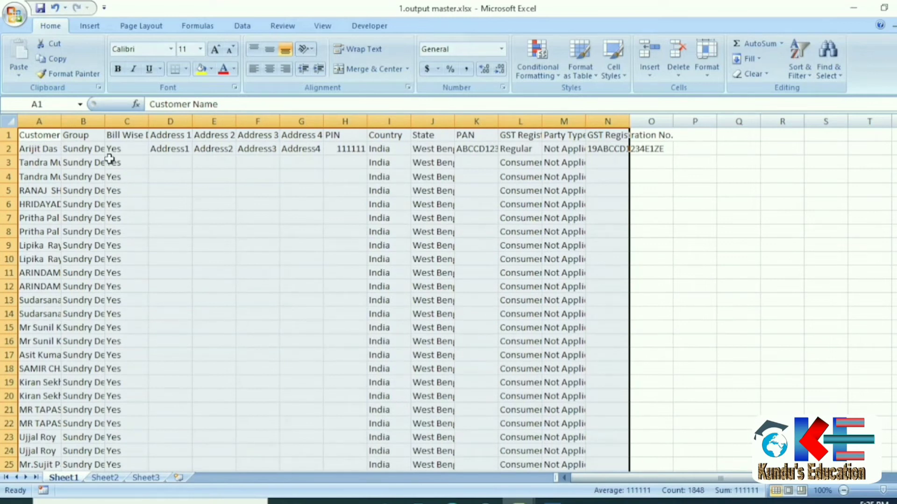
pyautogui.press('Delete')
pyautogui.hotkey('ctrl', 'Home')
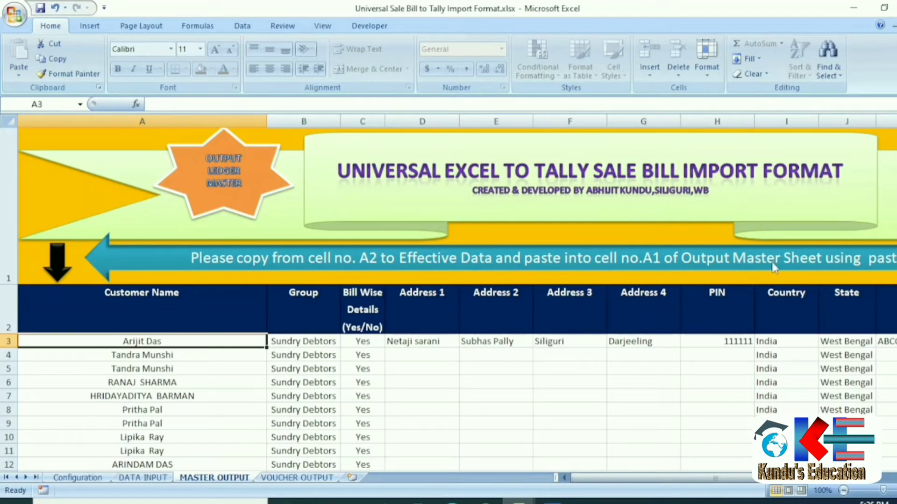
# Copy the MASTER OUTPUT ledger range A2:N593, then switch to 1.output master.xlsx.
pyautogui.moveTo(714, 478); pyautogui.dragTo(746, 463)
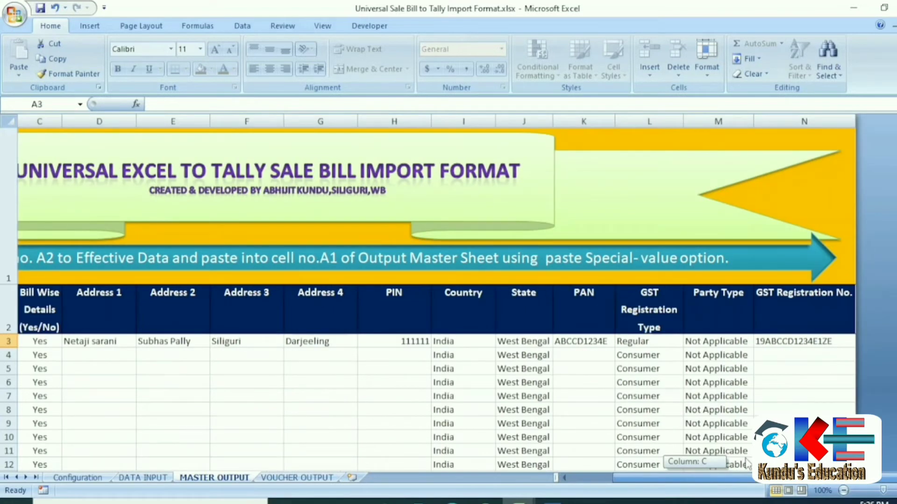
pyautogui.click(63, 160)
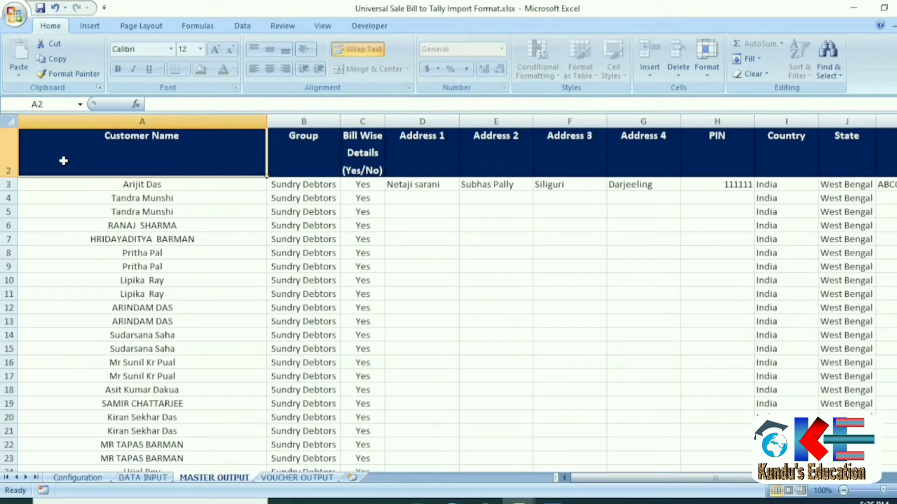
pyautogui.scroll(1, 399, 191)
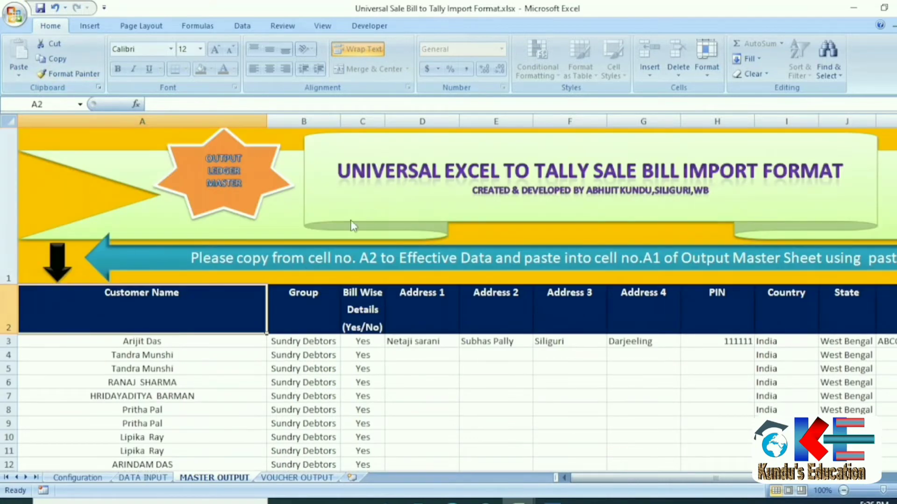
pyautogui.hotkey('ctrl', 'shift', 'Down')
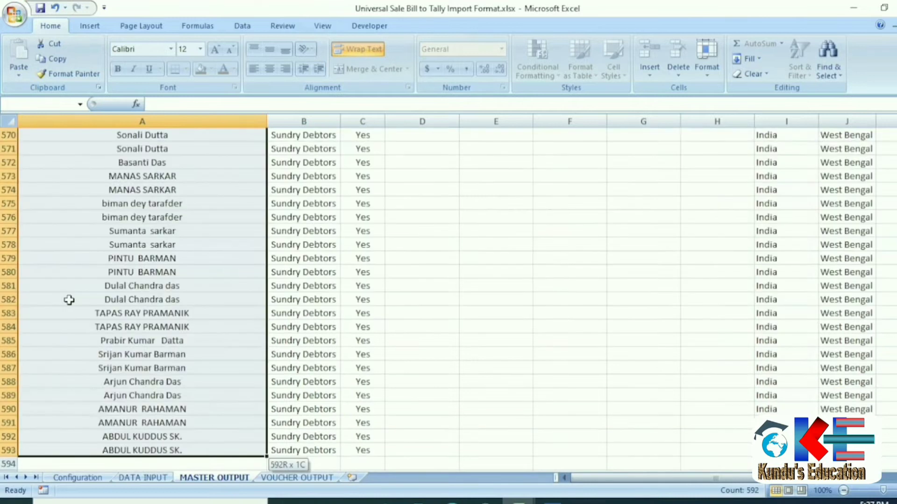
pyautogui.hotkey('ctrl', 'shift', 'Right')
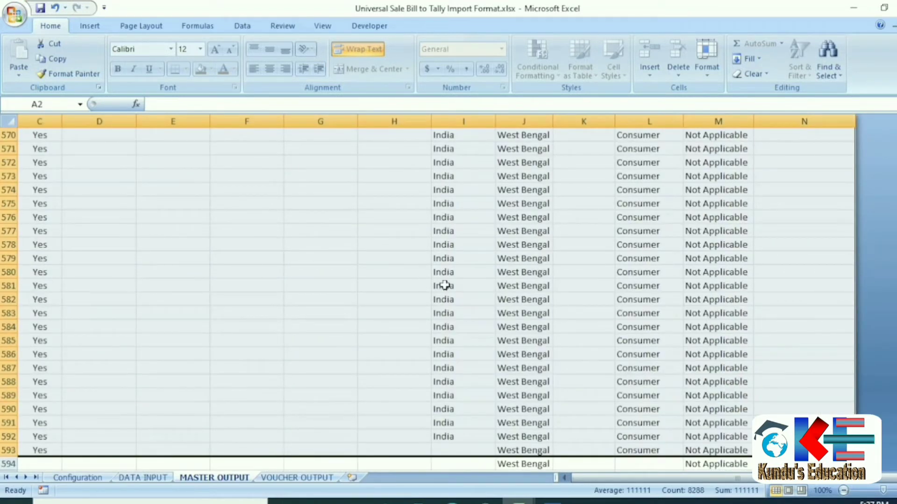
pyautogui.scroll(13, 232, 322)
pyautogui.scroll(5, 233, 299)
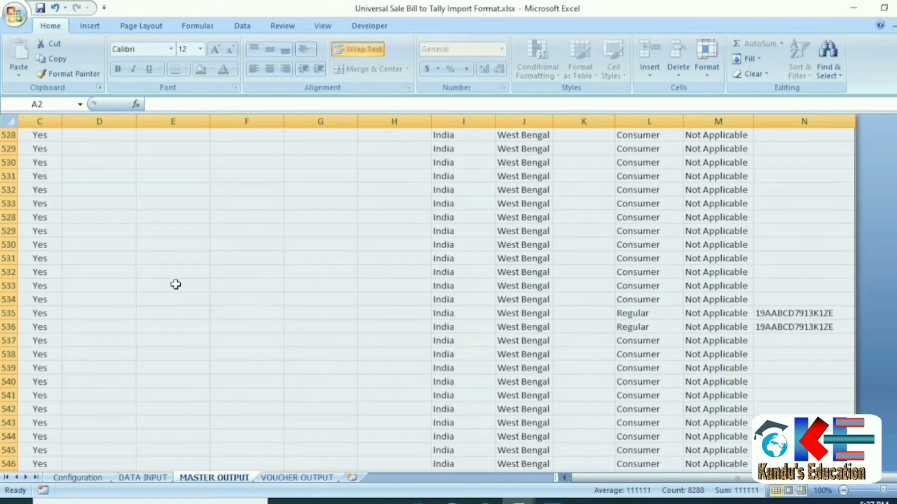
pyautogui.rightClick(194, 209)
pyautogui.click(90, 234)
pyautogui.hotkey('ctrl', 'BackSpace')
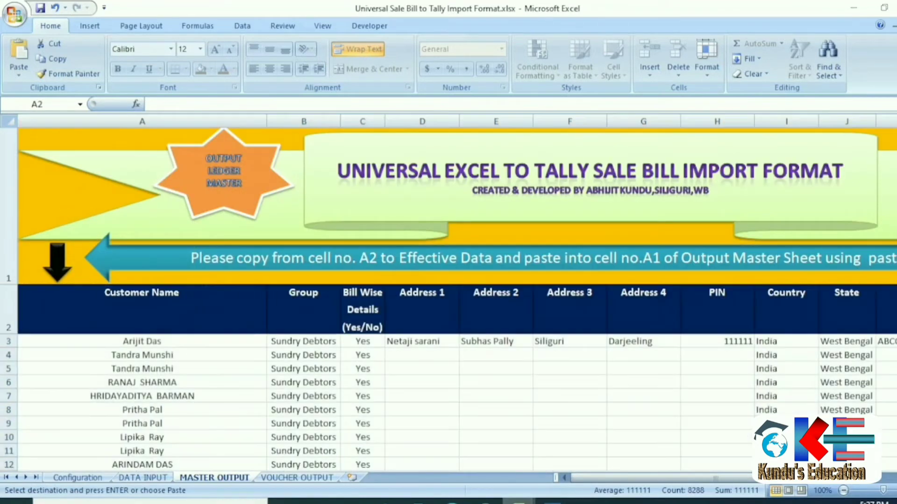
pyautogui.moveTo(518, 502)
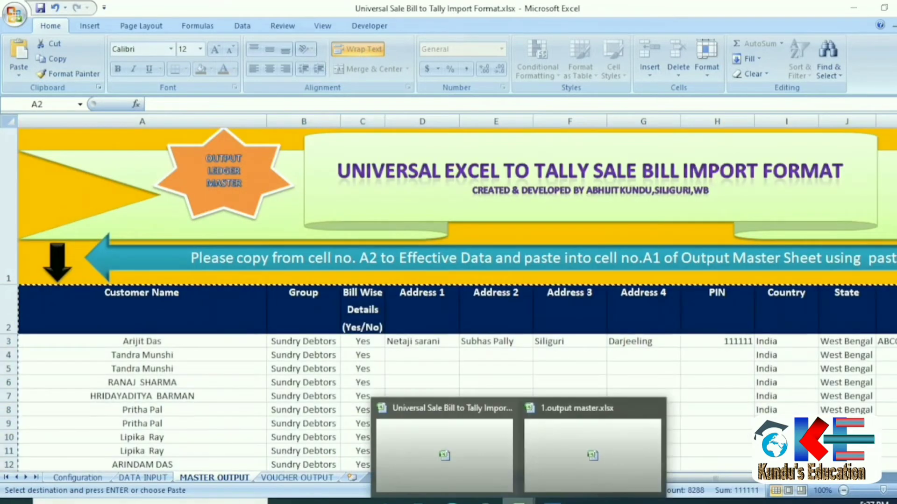
pyautogui.click(582, 455)
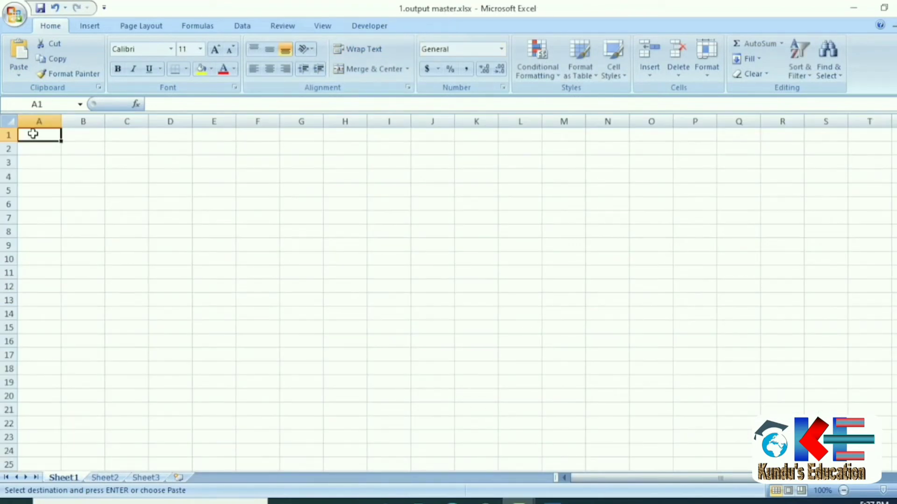
# Paste the ledger data as values into A1 of 1.output master.xlsx, then minimise Excel.
pyautogui.rightClick(32, 135)
pyautogui.click(78, 189)
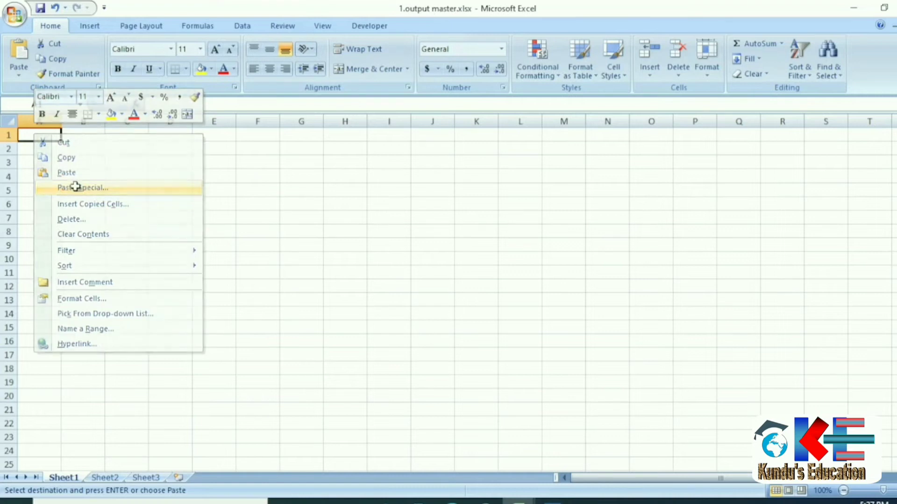
pyautogui.click(27, 135)
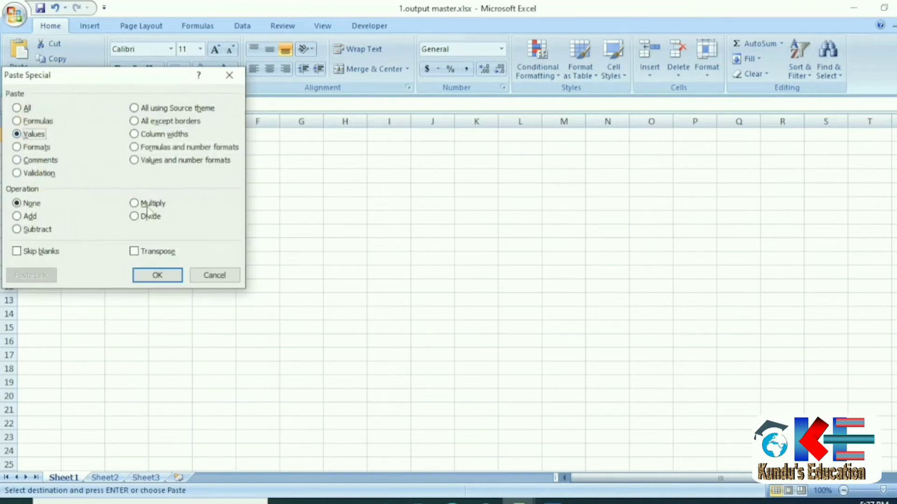
pyautogui.click(157, 275)
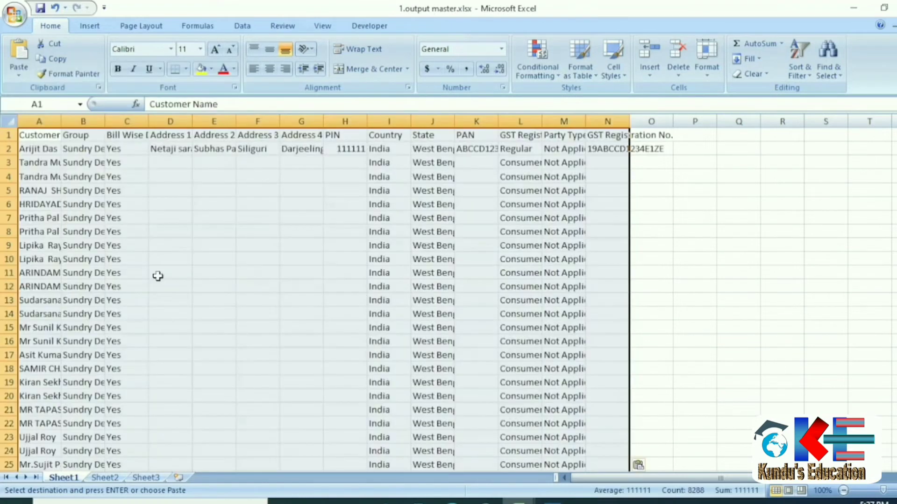
pyautogui.press('Escape')
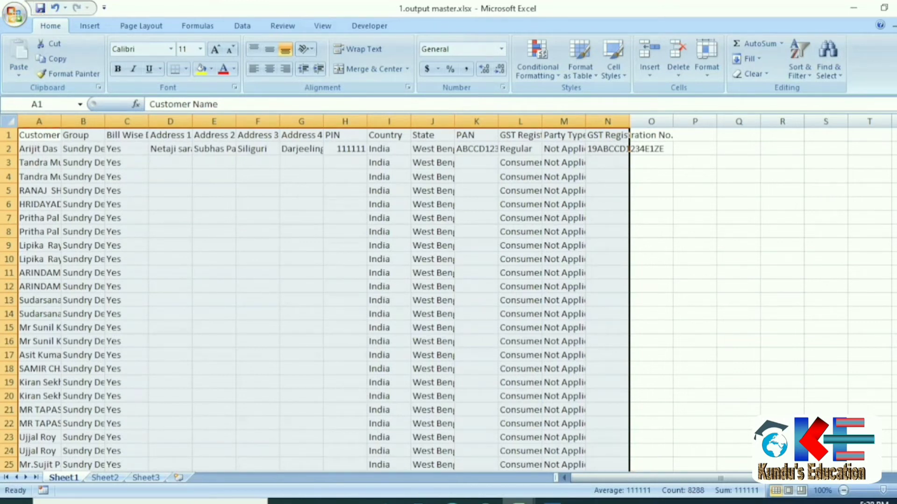
pyautogui.hotkey('ctrl', 'Tab')
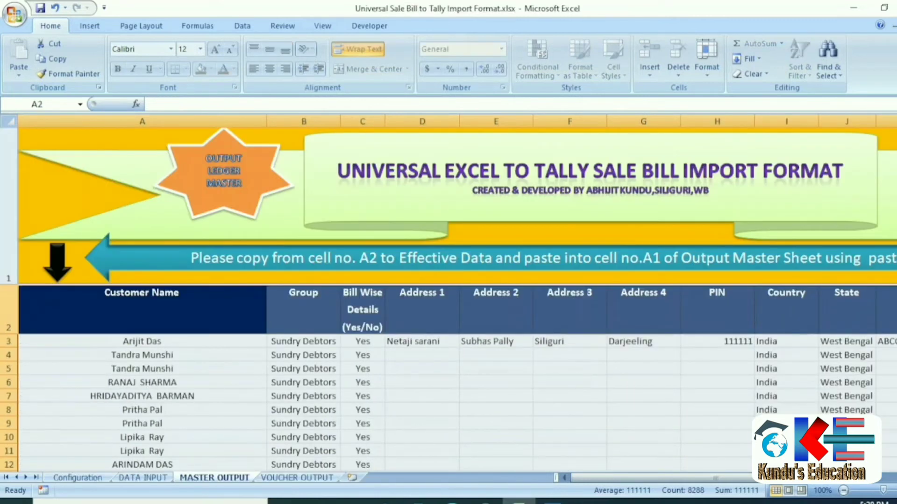
pyautogui.click(856, 7)
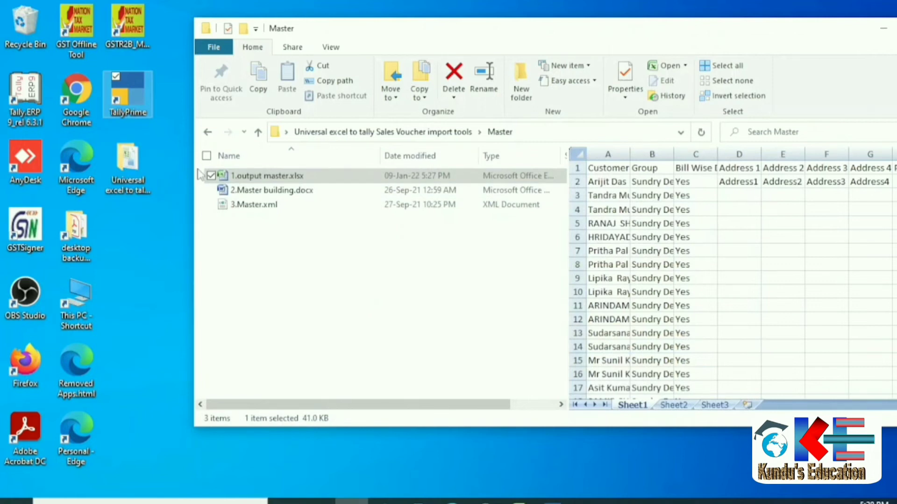
# Open 2.Master building.docx from the Master folder, declining the stored SQL query.
pyautogui.click(281, 176)
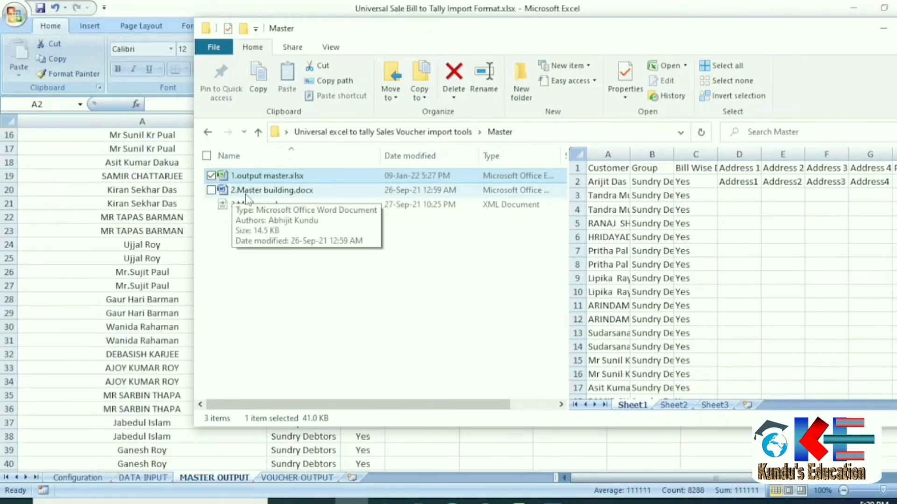
pyautogui.doubleClick(240, 191)
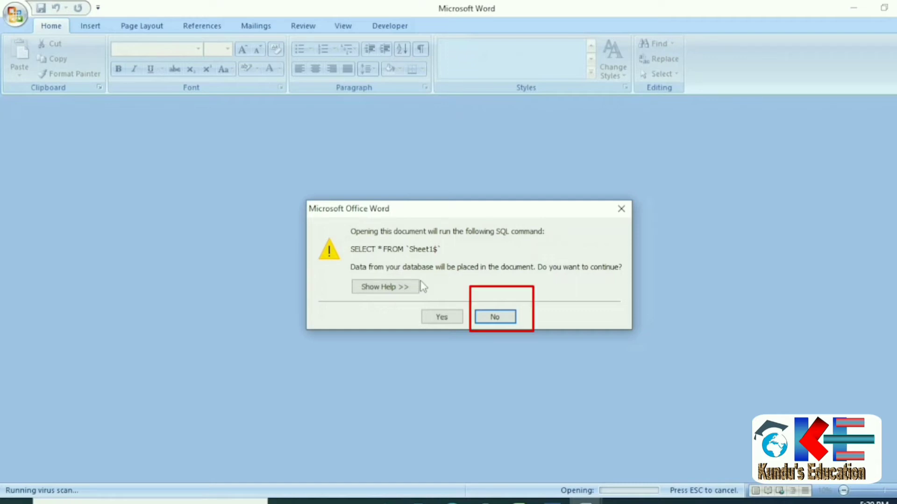
pyautogui.click(494, 317)
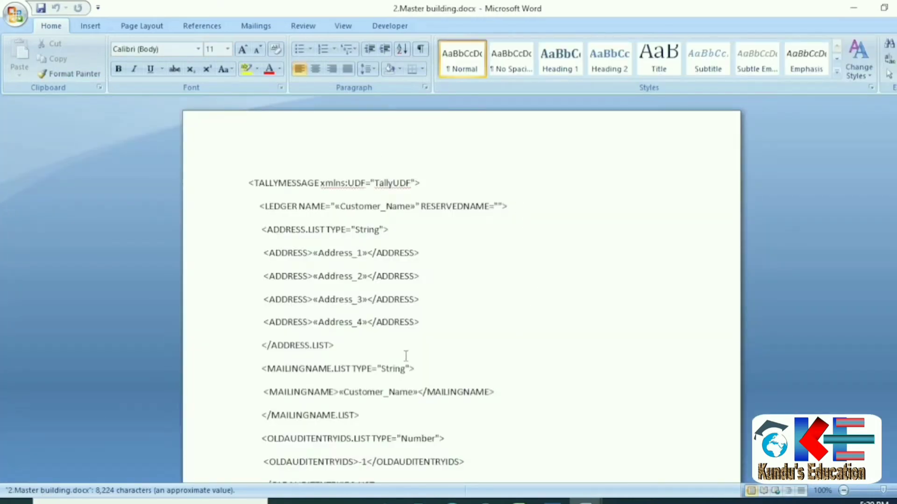
pyautogui.scroll(-3, 390, 354)
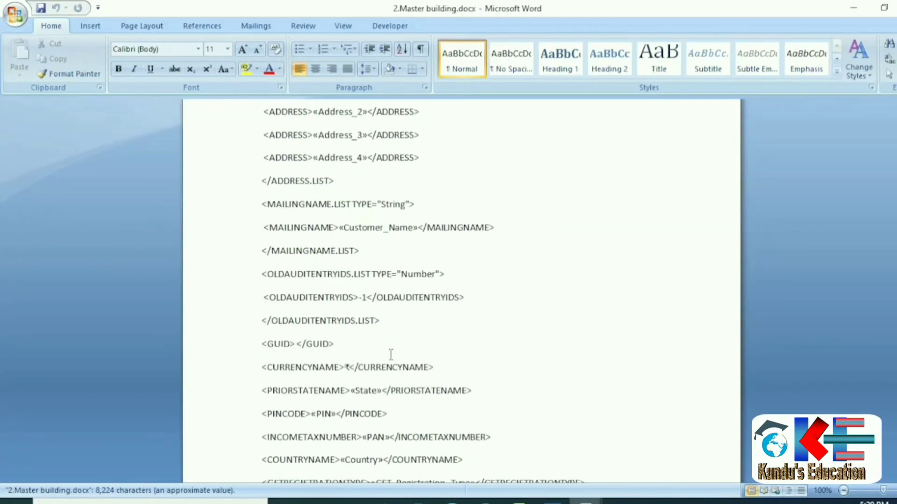
pyautogui.scroll(3, 389, 355)
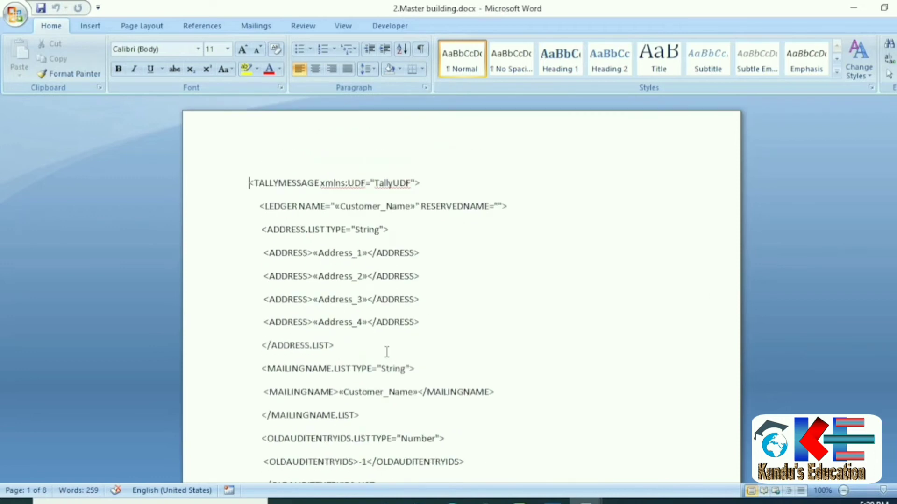
# Choose Use Existing List for the mail merge recipients from the Mailings tab.
pyautogui.click(257, 26)
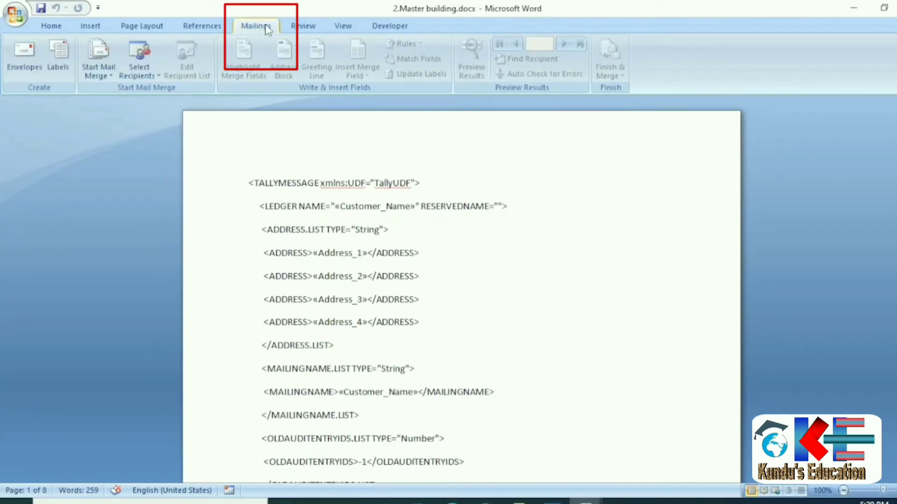
pyautogui.click(144, 75)
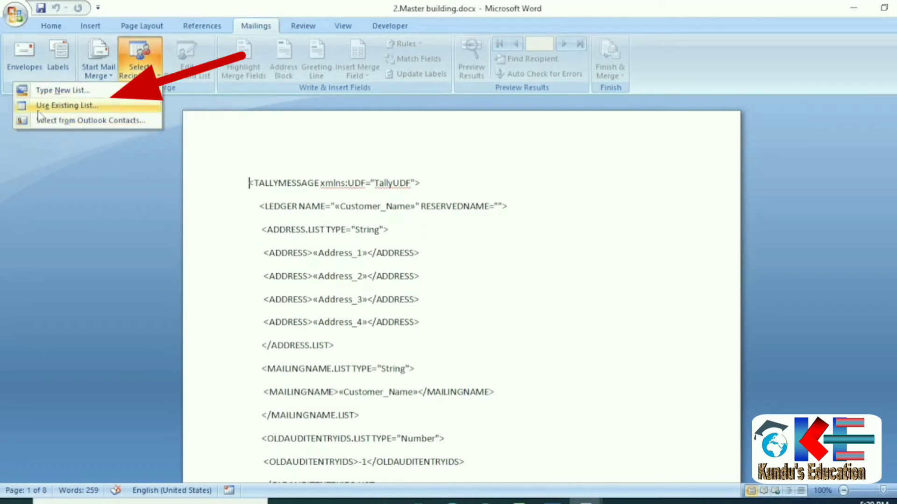
pyautogui.click(69, 106)
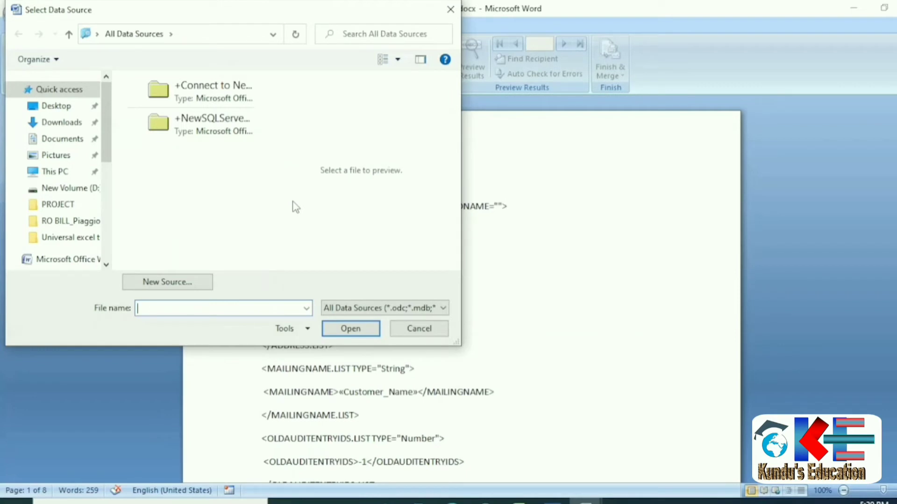
# Link 1.output master.xlsx from Desktop > Universal excel > Master as data source, using Sheet1$.
pyautogui.click(56, 110)
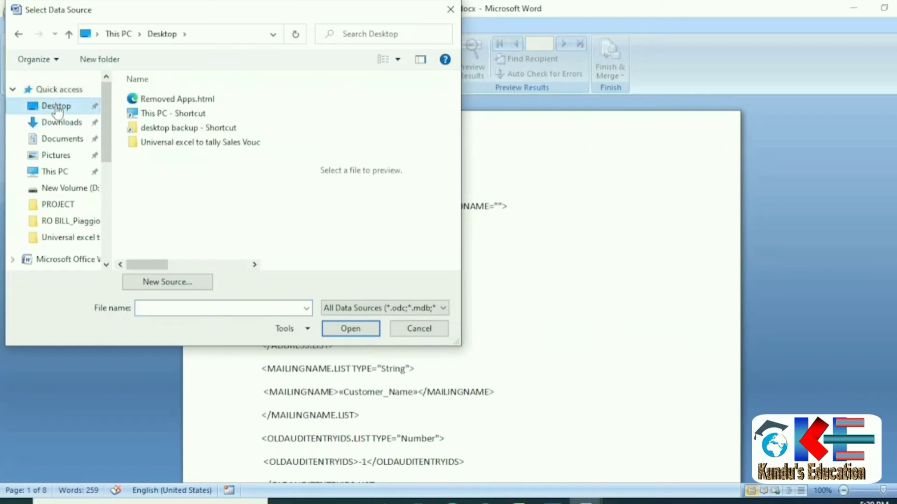
pyautogui.doubleClick(181, 143)
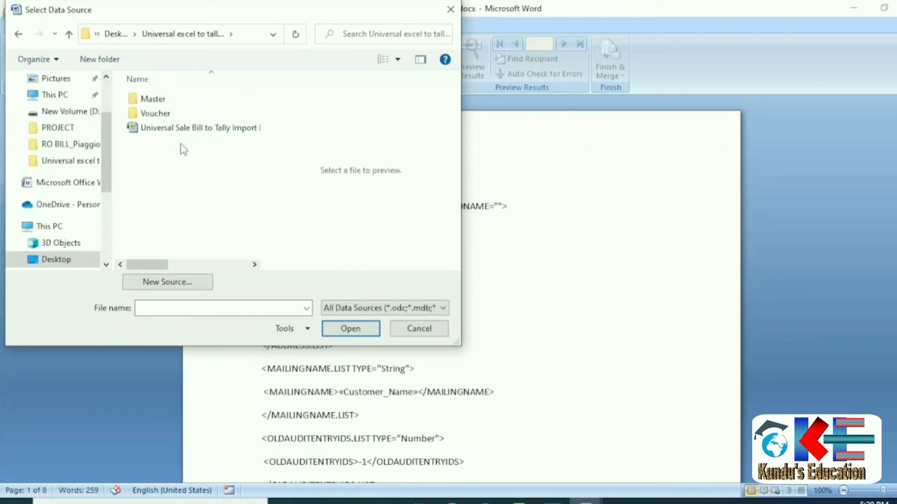
pyautogui.doubleClick(145, 99)
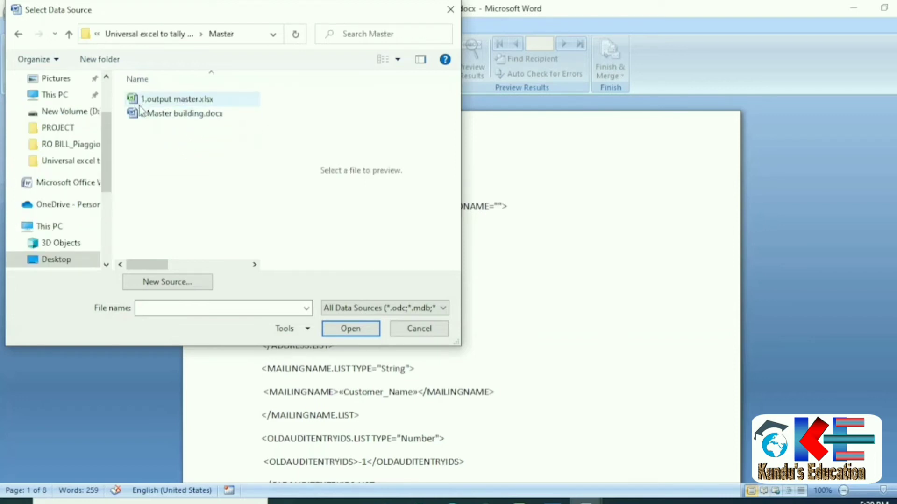
pyautogui.click(140, 104)
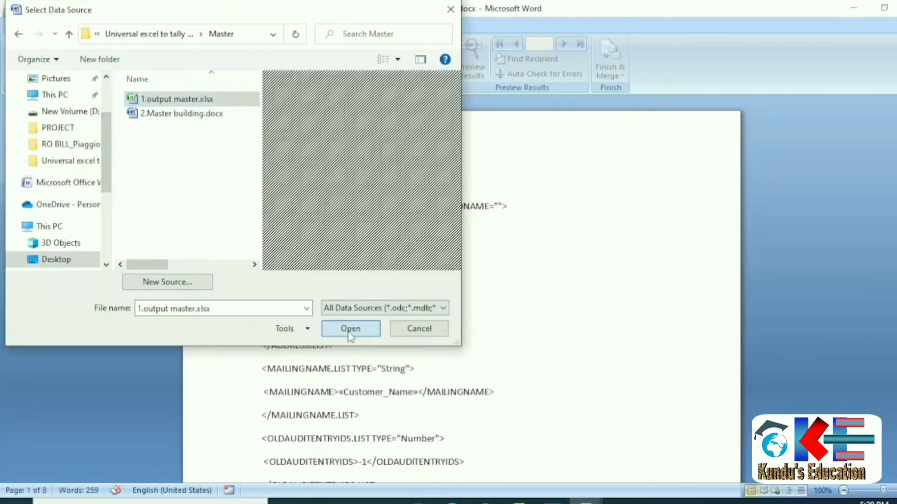
pyautogui.click(350, 329)
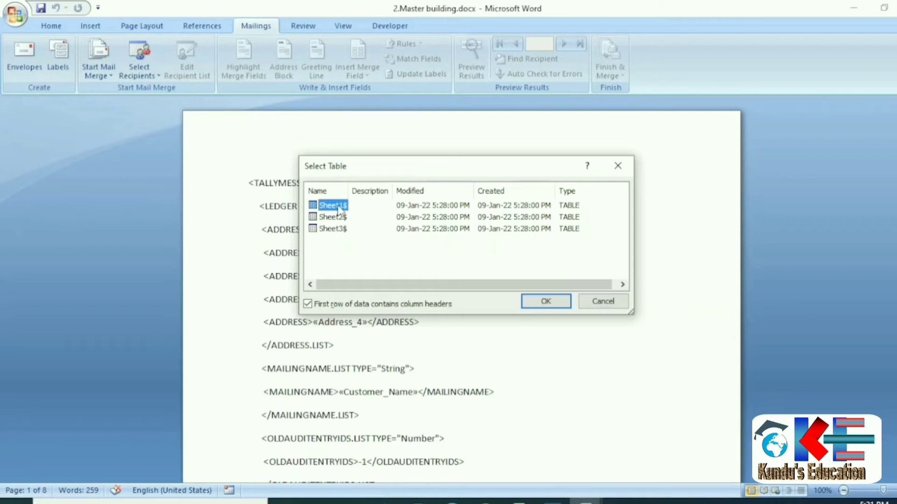
pyautogui.click(564, 301)
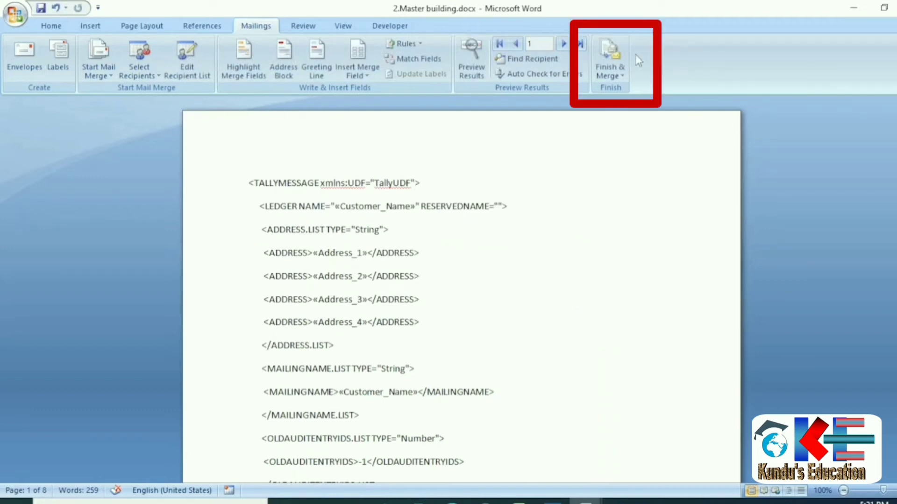
# Merge all records to a new document with Finish & Merge > Edit Individual Documents.
pyautogui.click(613, 57)
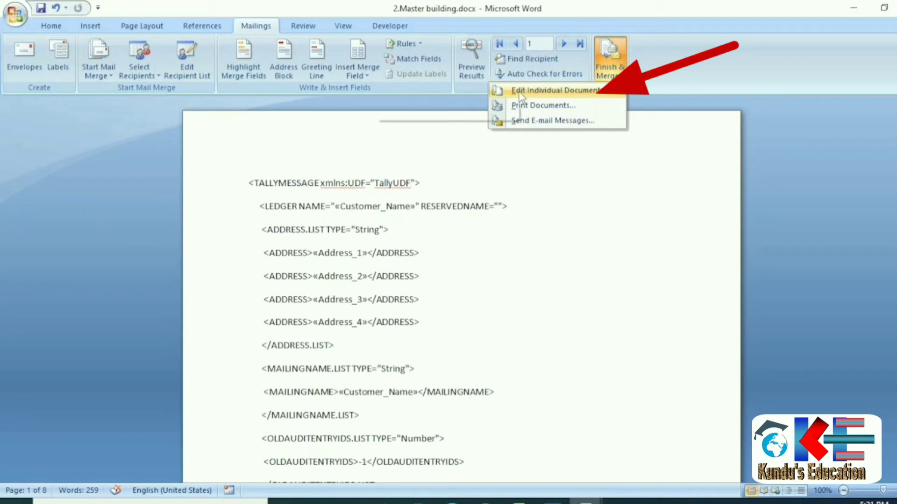
pyautogui.click(543, 91)
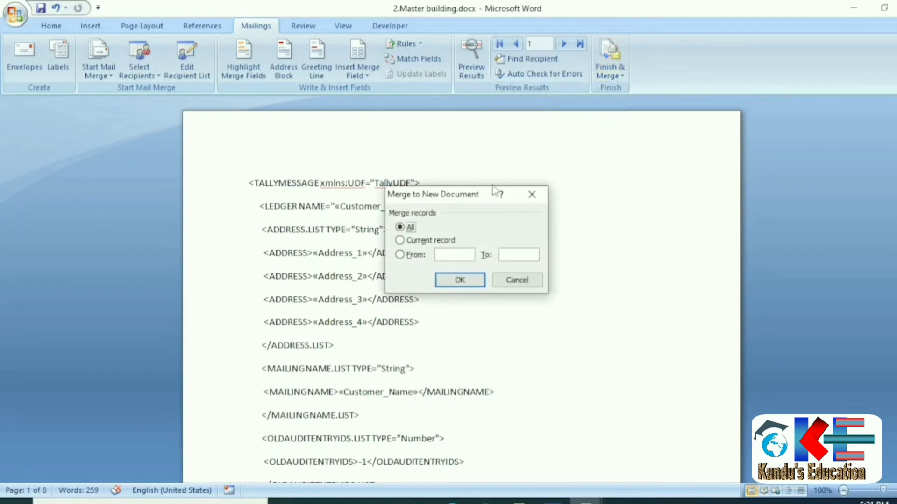
pyautogui.click(460, 281)
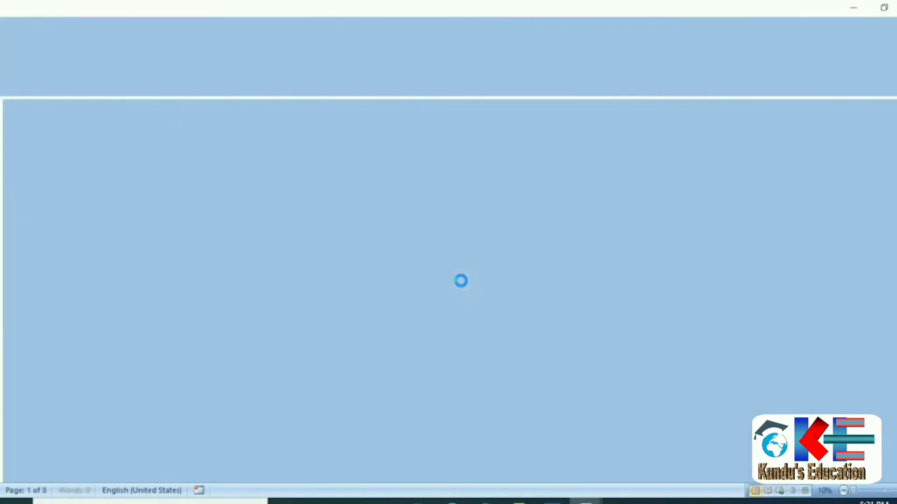
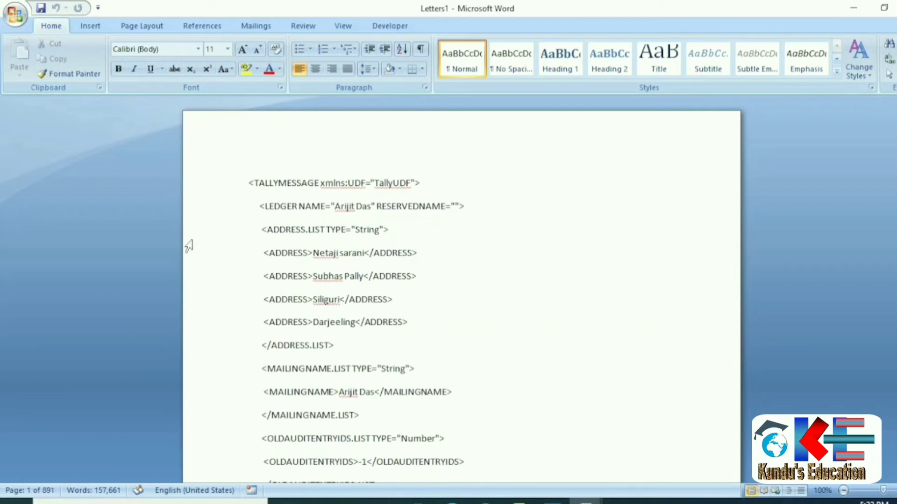
# Minimize the Word and Excel windows and bring the merged Letters1 document back.
pyautogui.click(860, 8)
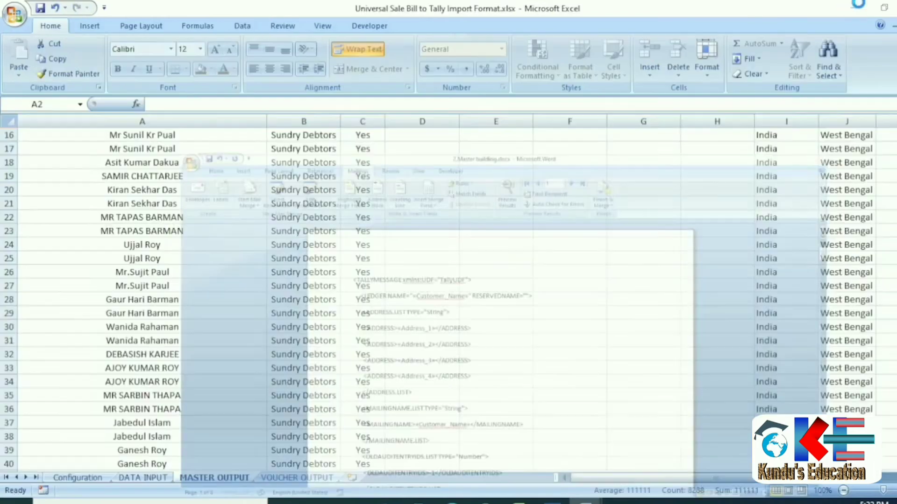
pyautogui.click(861, 9)
pyautogui.click(860, 9)
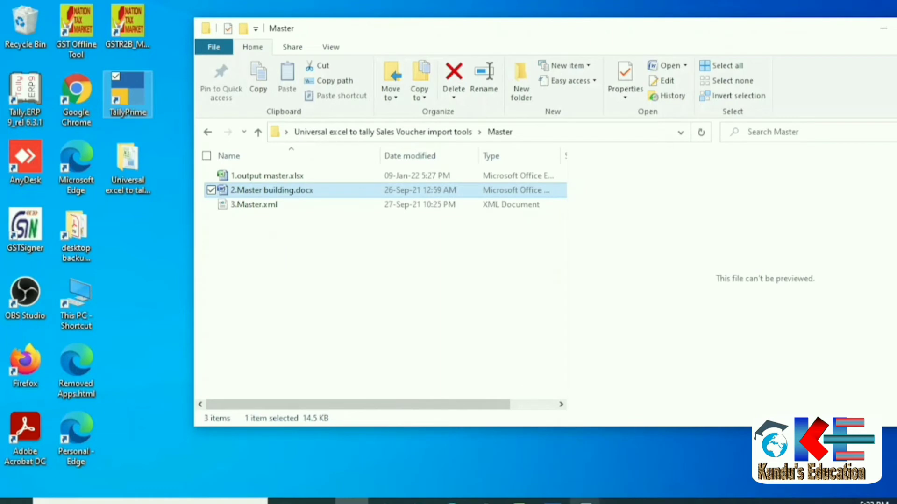
pyautogui.moveTo(584, 502)
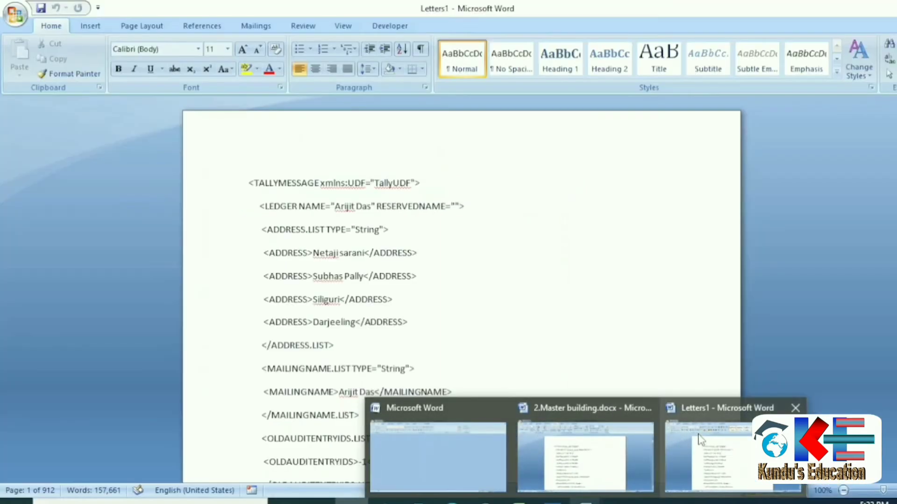
pyautogui.click(719, 448)
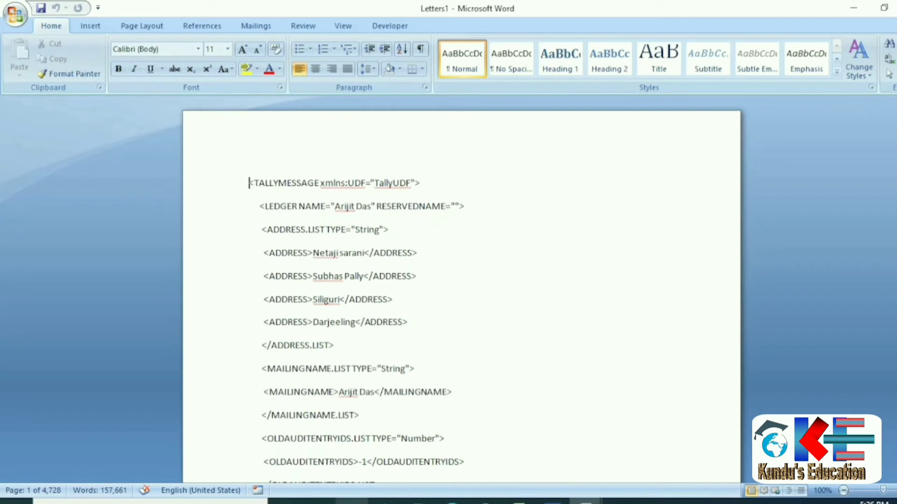
# Open 3.Master.xml from the Master folder in Notepad and place the cursor under <REQUESTDATA>.
pyautogui.click(366, 486)
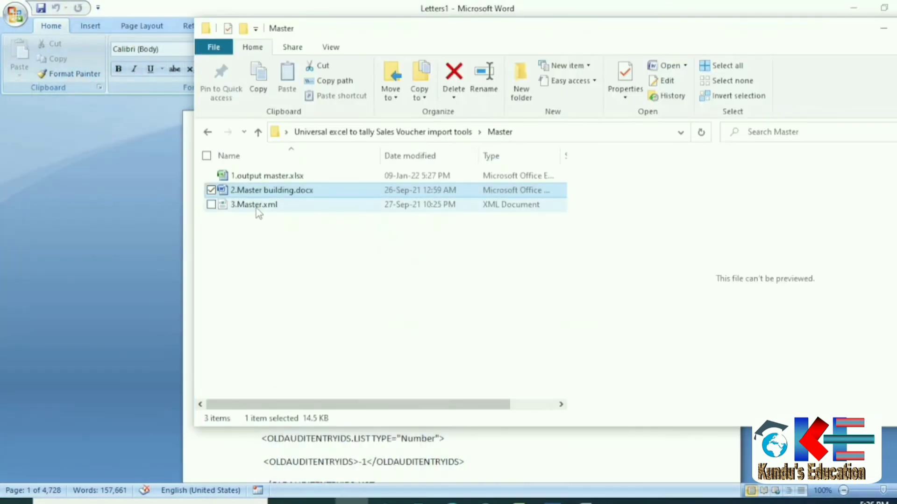
pyautogui.click(255, 205)
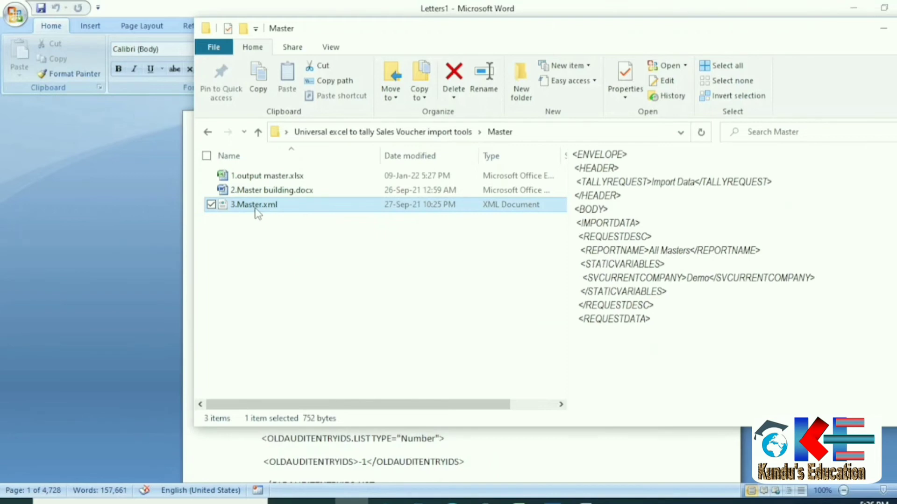
pyautogui.rightClick(256, 210)
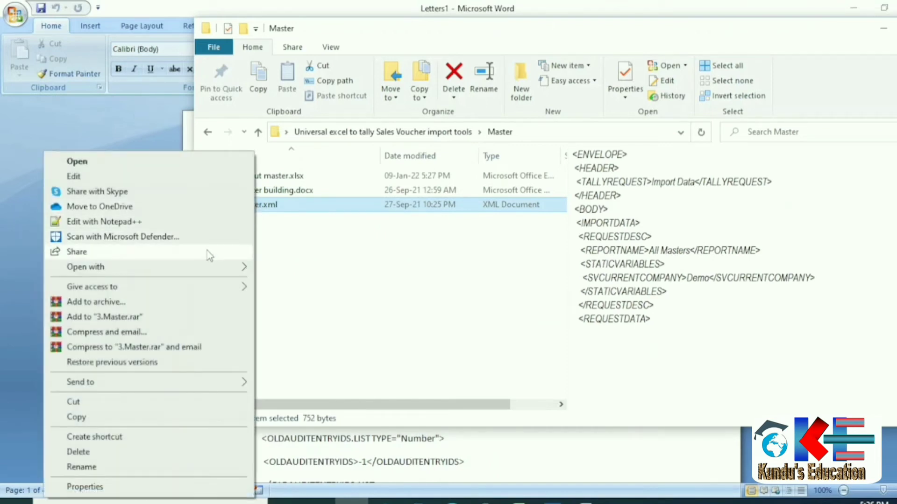
pyautogui.moveTo(233, 271)
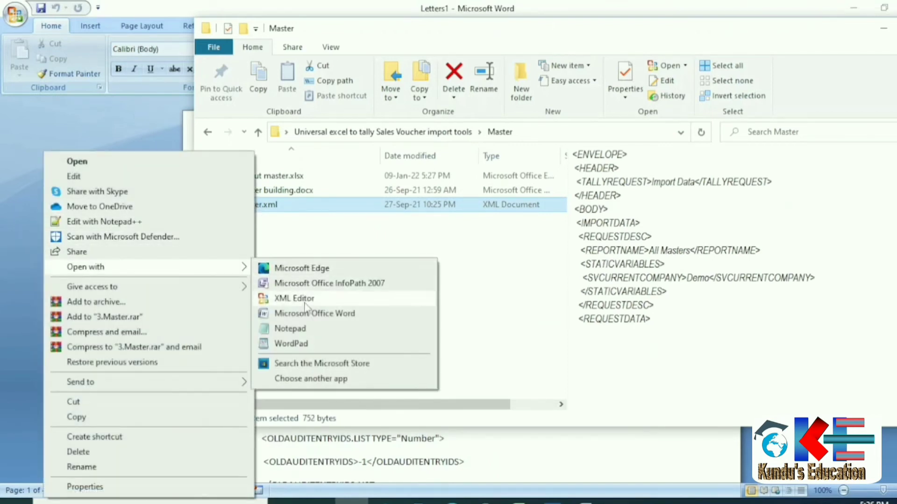
pyautogui.click(306, 332)
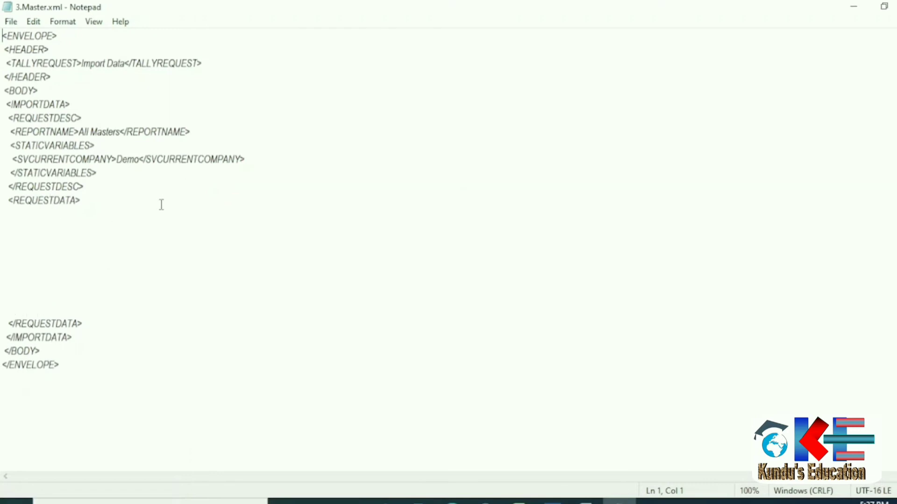
pyautogui.click(33, 238)
# Copy the entire merged ledger XML from the Letters1 document.
pyautogui.moveTo(584, 502)
pyautogui.click(712, 441)
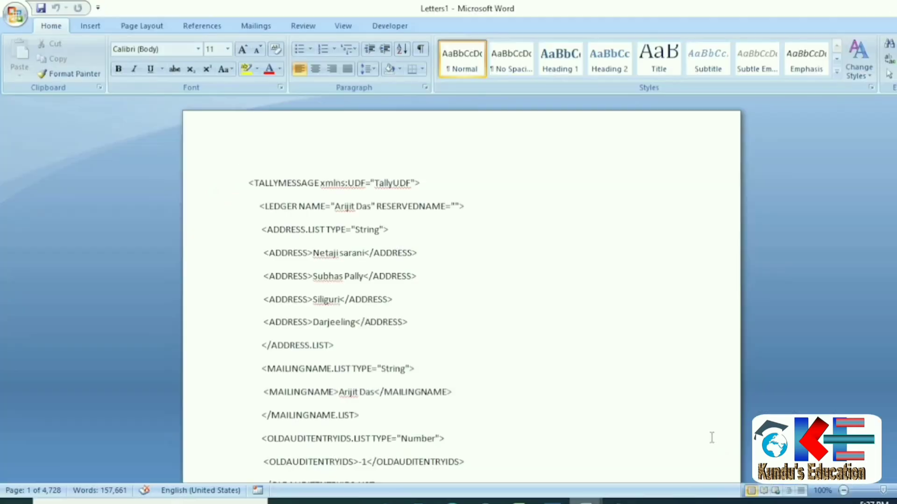
pyautogui.scroll(-4, 327, 280)
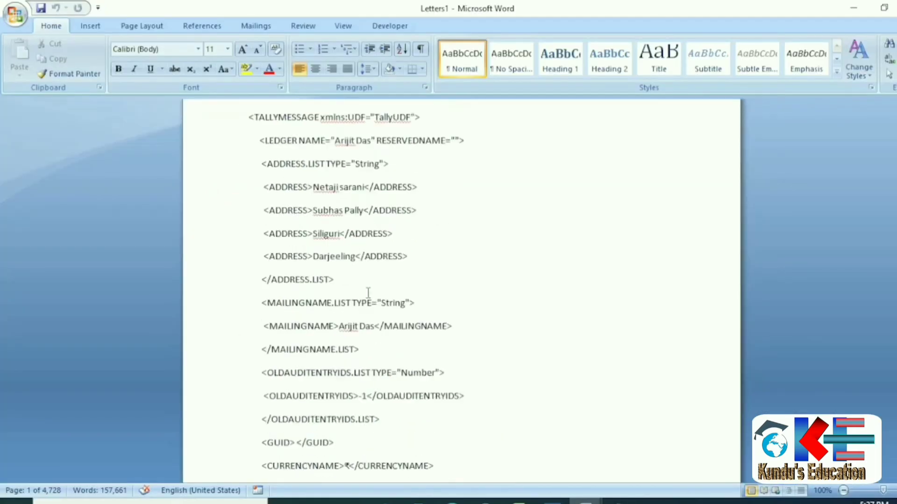
pyautogui.scroll(4, 367, 293)
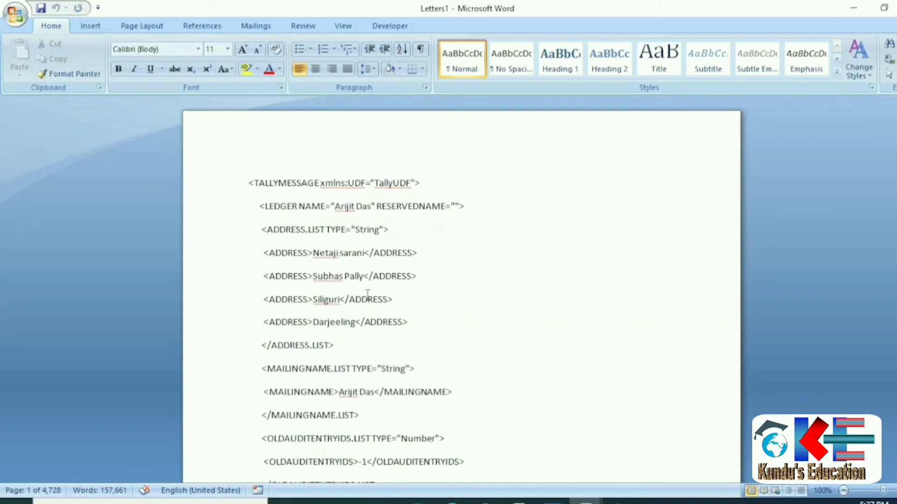
pyautogui.hotkey('ctrl', 'a')
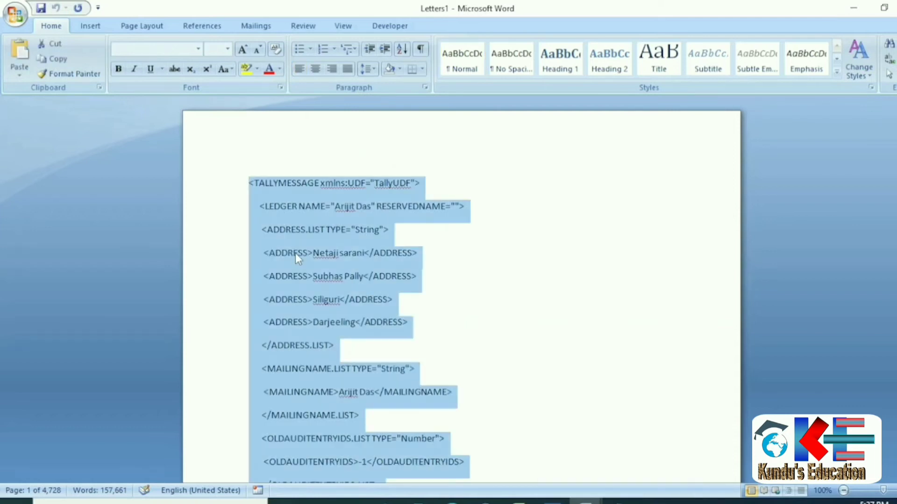
pyautogui.rightClick(146, 252)
pyautogui.click(178, 278)
# Paste the ledger XML into 3.Master.xml in Notepad below the REQUESTDATA tag.
pyautogui.click(619, 501)
pyautogui.rightClick(61, 249)
pyautogui.click(43, 306)
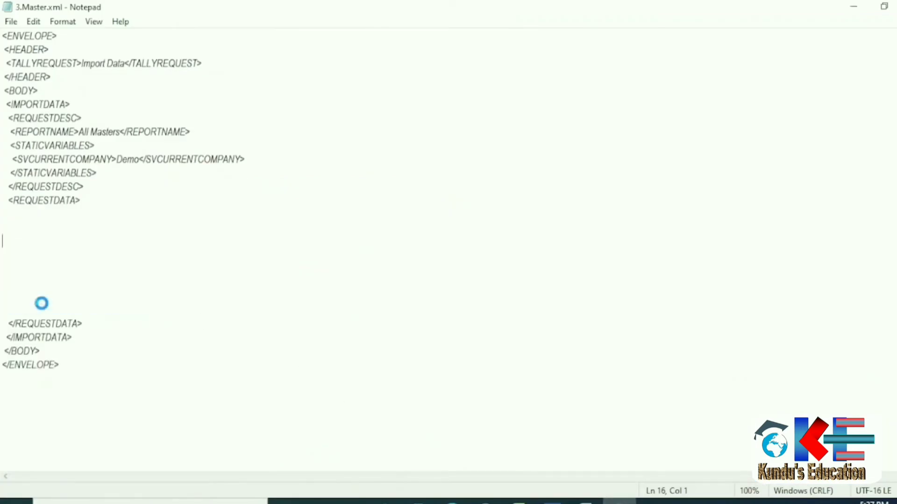
pyautogui.scroll(3, 83, 211)
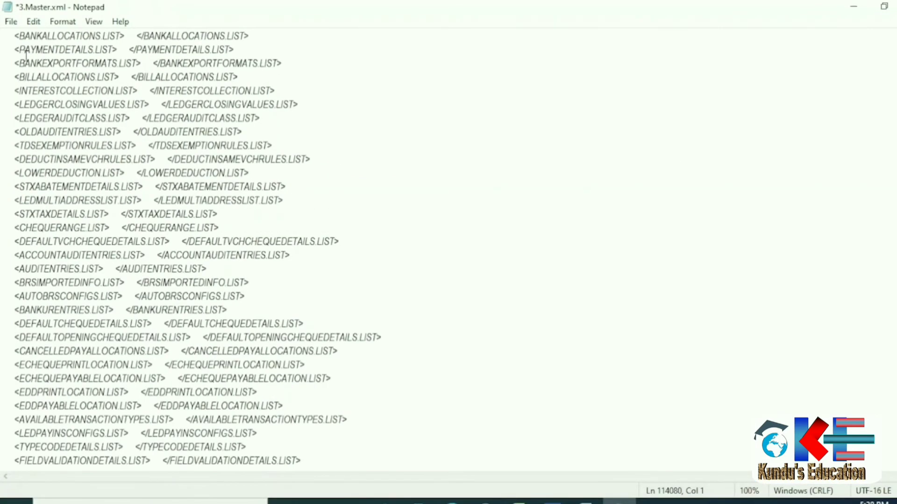
# Save the Notepad file to the Desktop as master import.xml with type All Files (*.*).
pyautogui.click(11, 22)
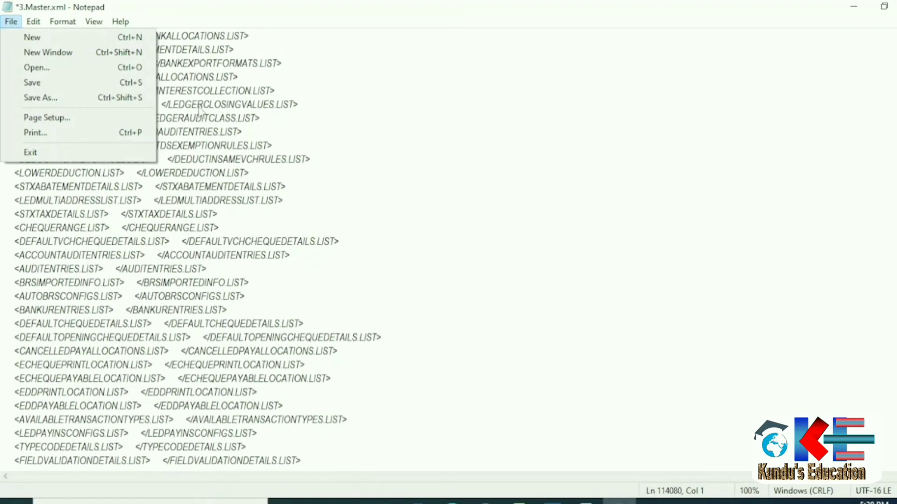
pyautogui.moveTo(25, 25)
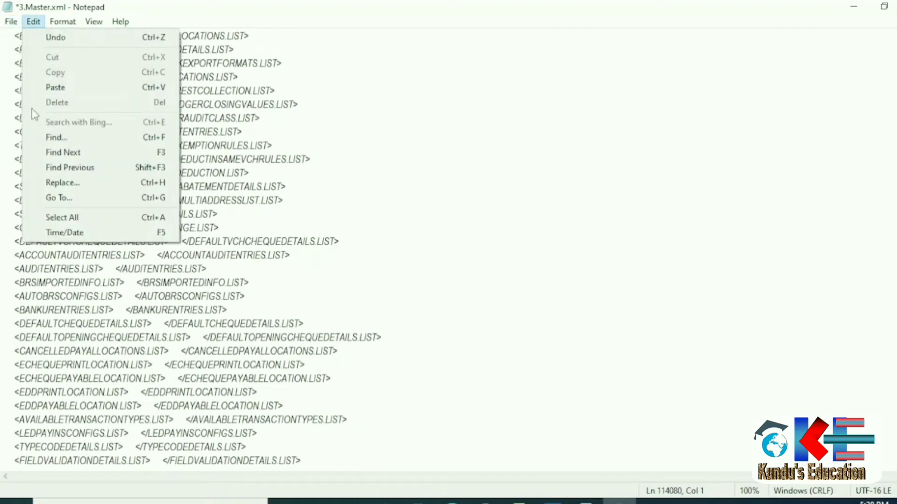
pyautogui.press('Left')
pyautogui.click(20, 98)
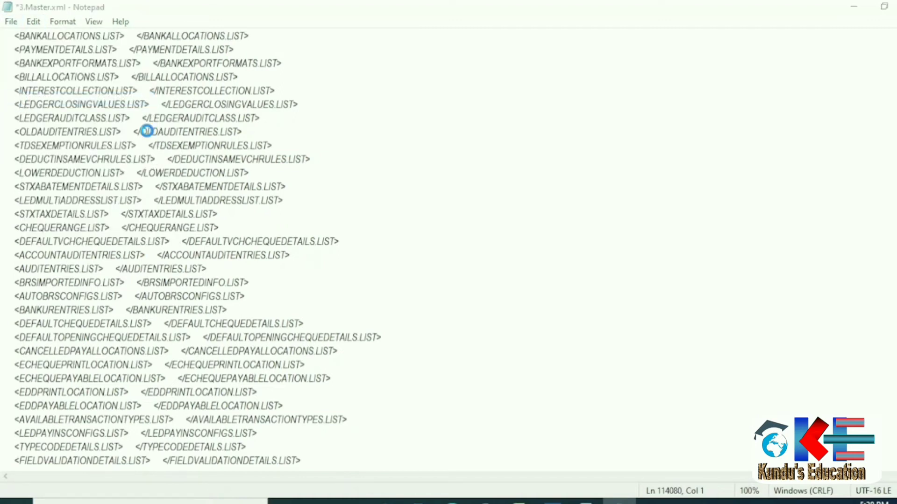
pyautogui.scroll(2, 63, 154)
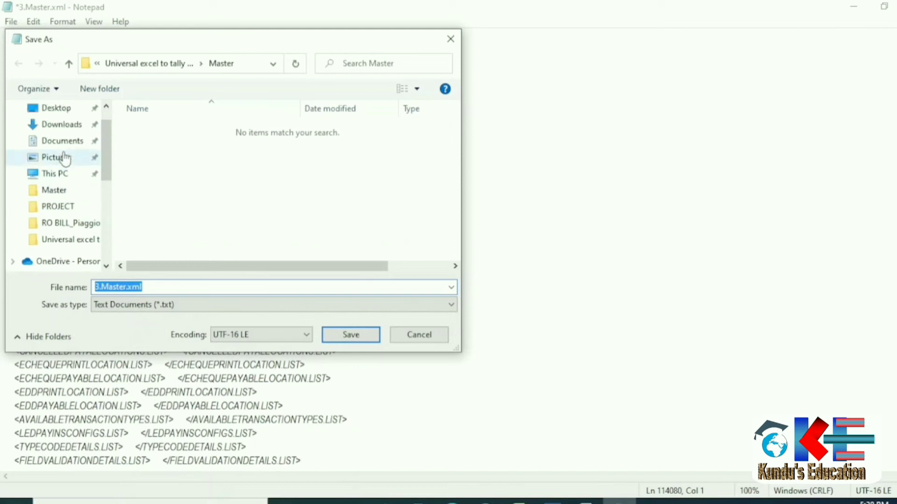
pyautogui.click(57, 136)
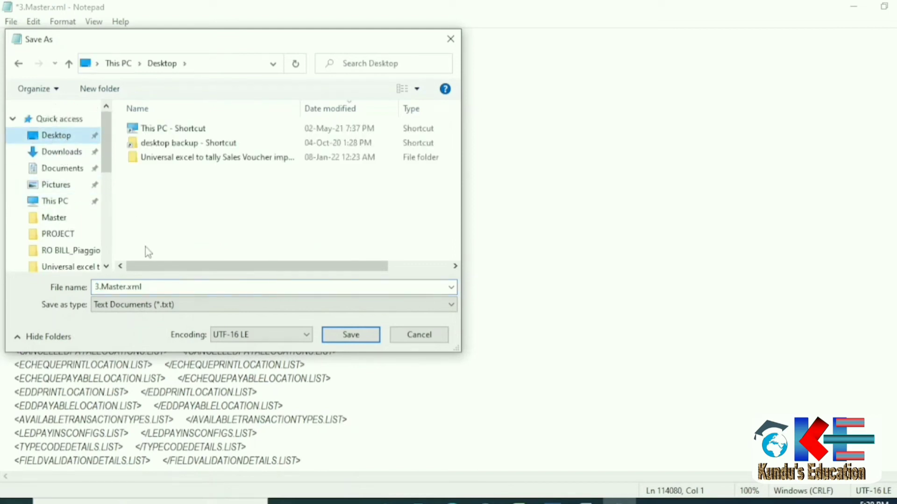
pyautogui.click(176, 308)
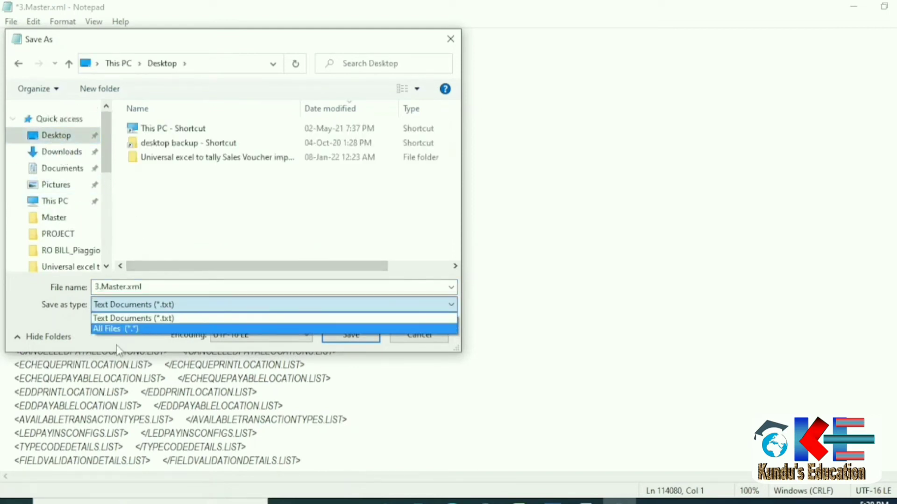
pyautogui.click(101, 328)
pyautogui.click(145, 287)
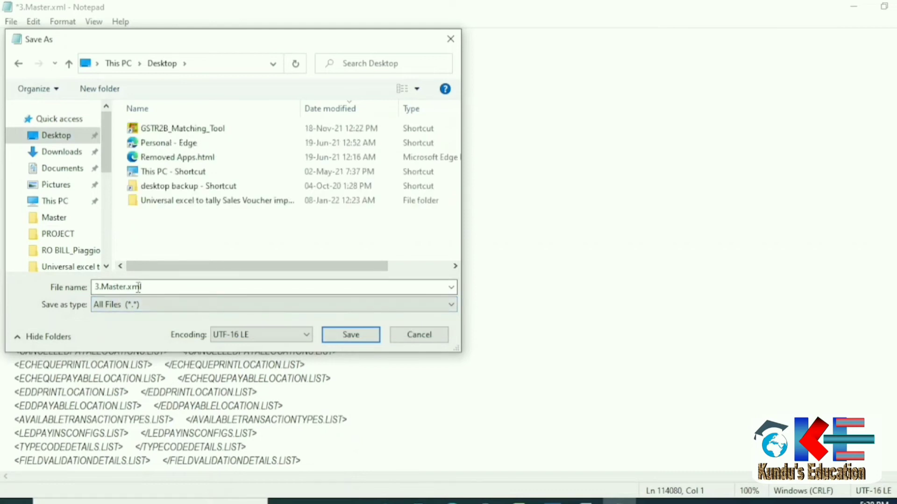
pyautogui.doubleClick(125, 287)
pyautogui.write('master.xml')
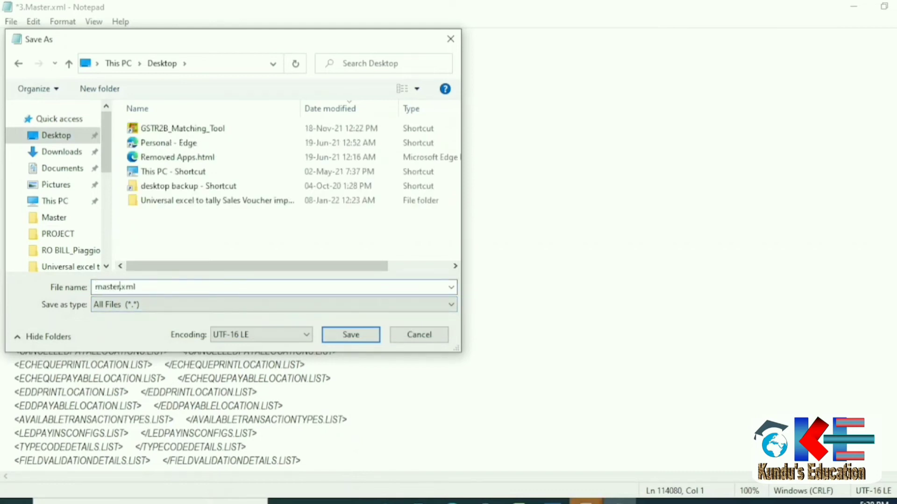
pyautogui.write(' import')
pyautogui.click(350, 337)
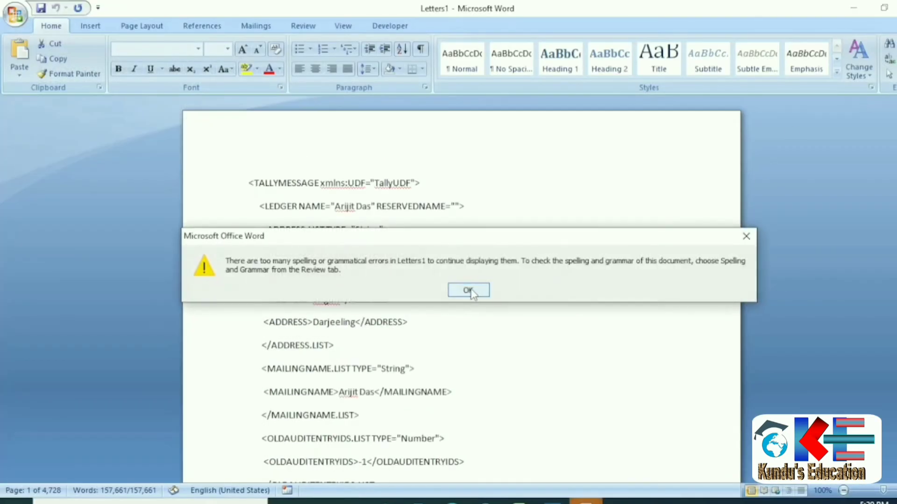
# Close Letters1 and 2.Master building.docx without saving, discarding the clipboard contents.
pyautogui.click(470, 290)
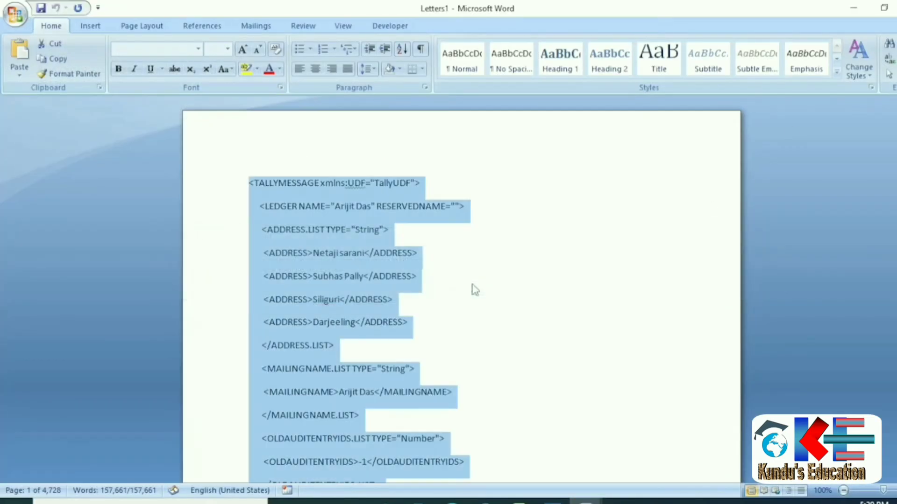
pyautogui.hotkey('alt', 'F4')
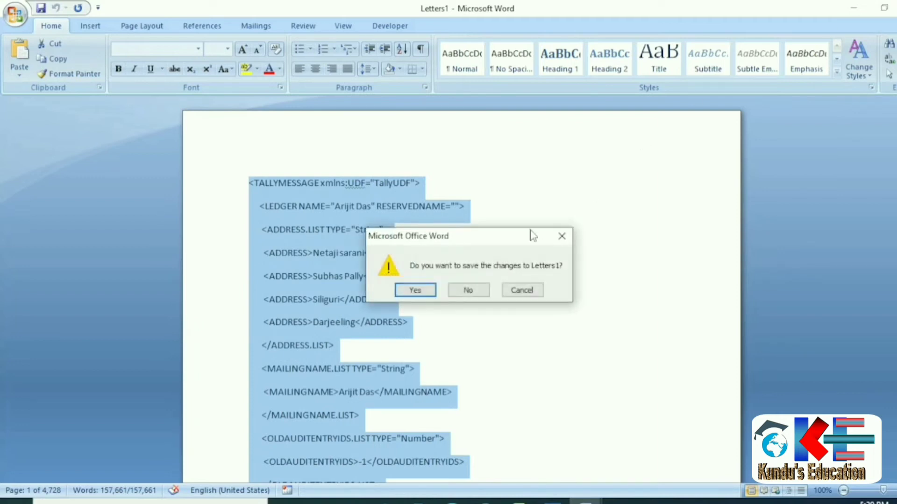
pyautogui.click(477, 289)
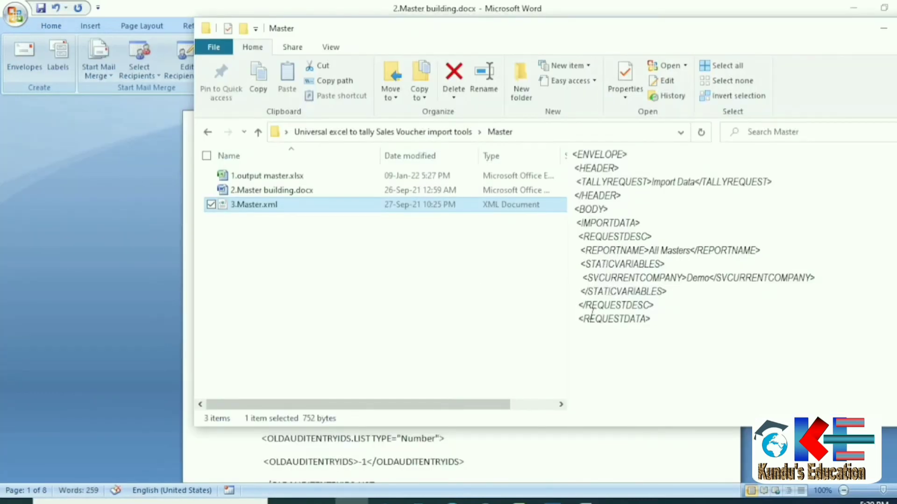
pyautogui.click(609, 447)
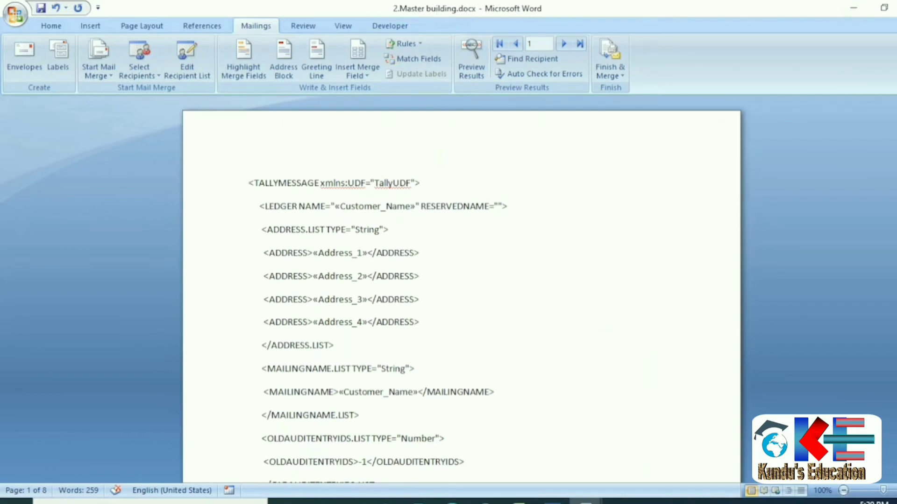
pyautogui.hotkey('ctrl', 'w')
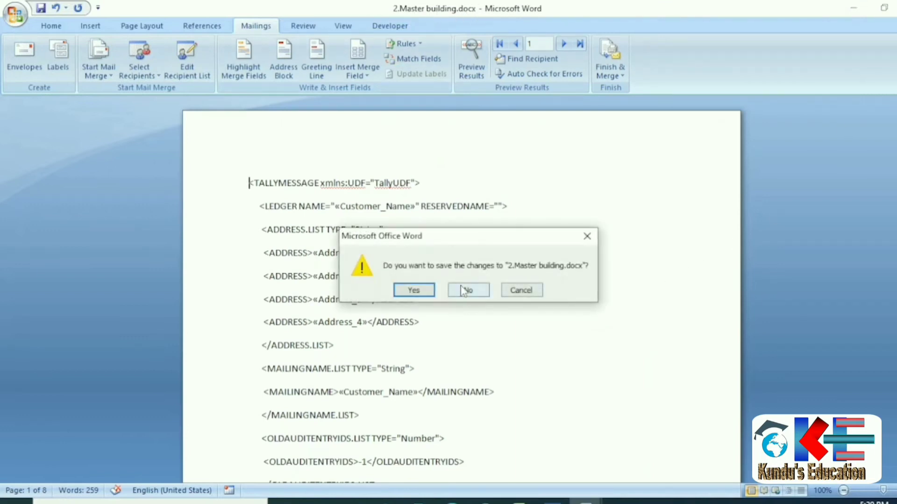
pyautogui.click(462, 286)
pyautogui.click(470, 290)
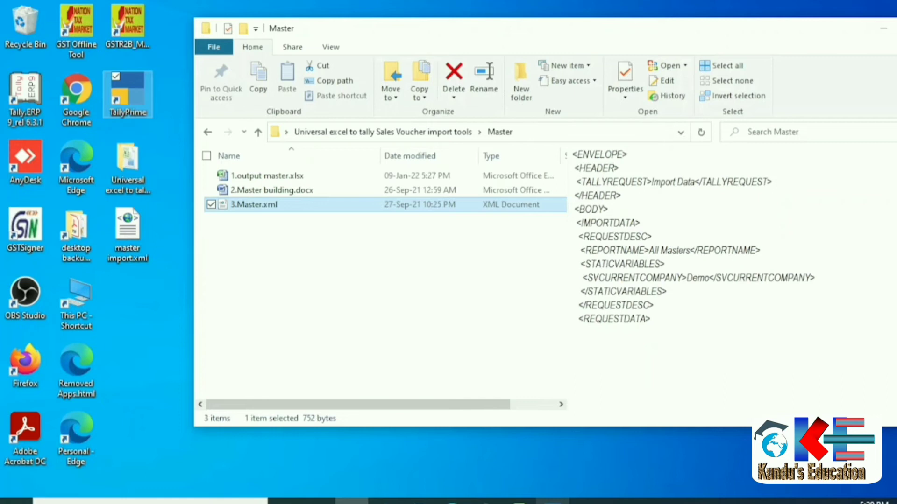
pyautogui.click(547, 502)
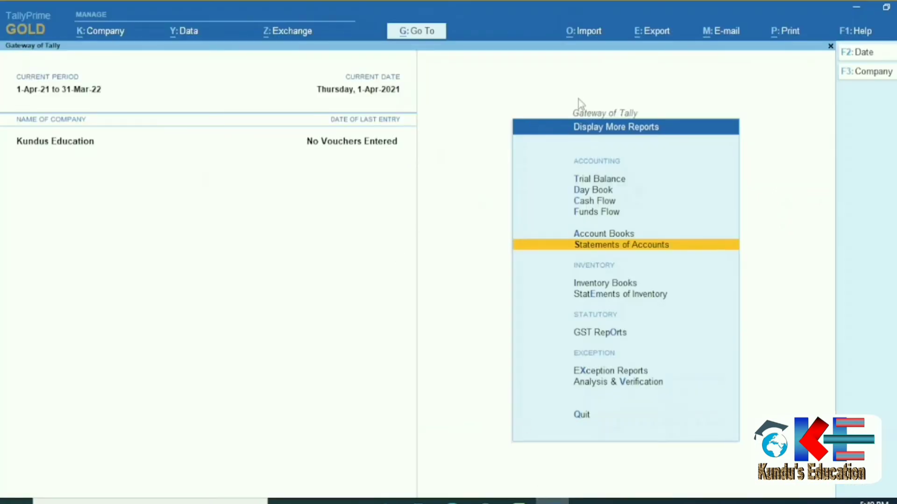
# Import masters from master import.xml on the Desktop with Ignore duplicates behaviour.
pyautogui.click(584, 31)
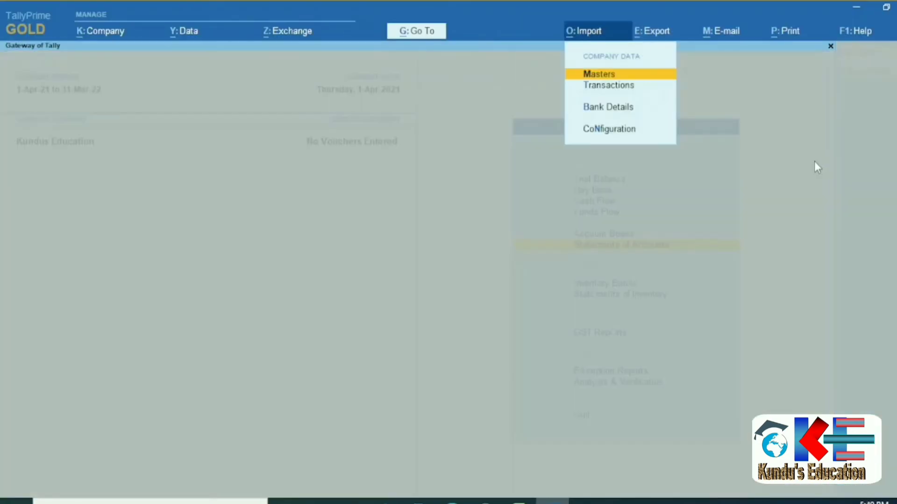
pyautogui.press('Return')
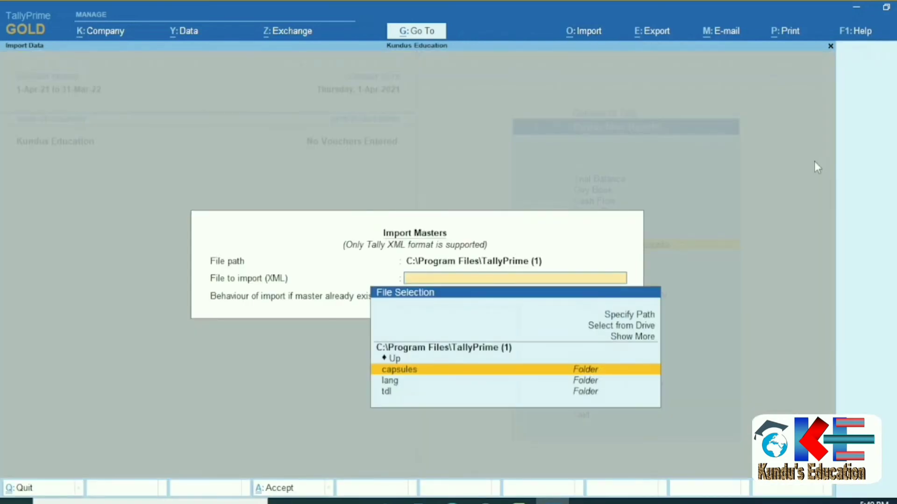
pyautogui.press('Up')
pyautogui.press('Up')
pyautogui.press('Up')
pyautogui.press('Up')
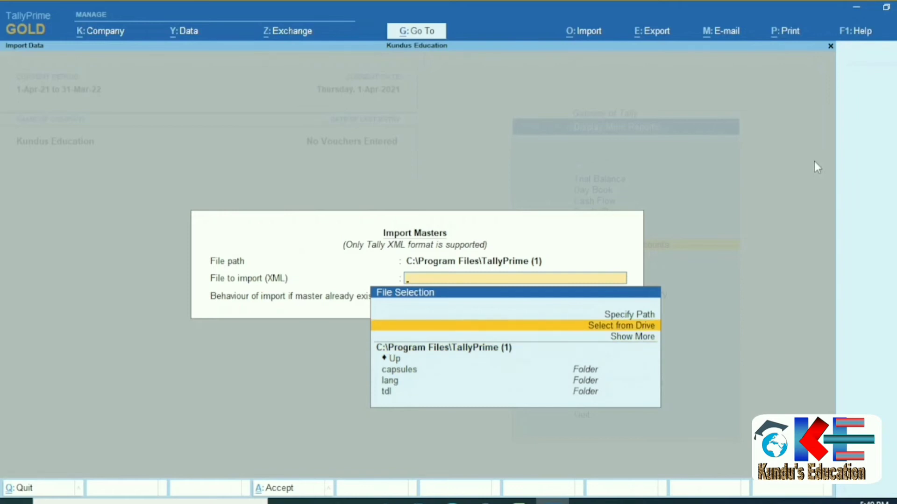
pyautogui.press('Return')
pyautogui.press('Down')
pyautogui.press('Down')
pyautogui.press('Down')
pyautogui.press('Return')
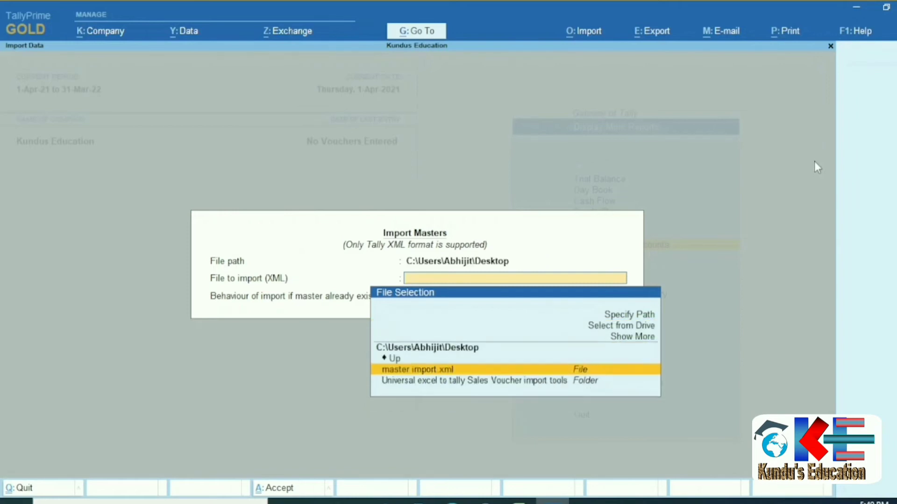
pyautogui.press('Return')
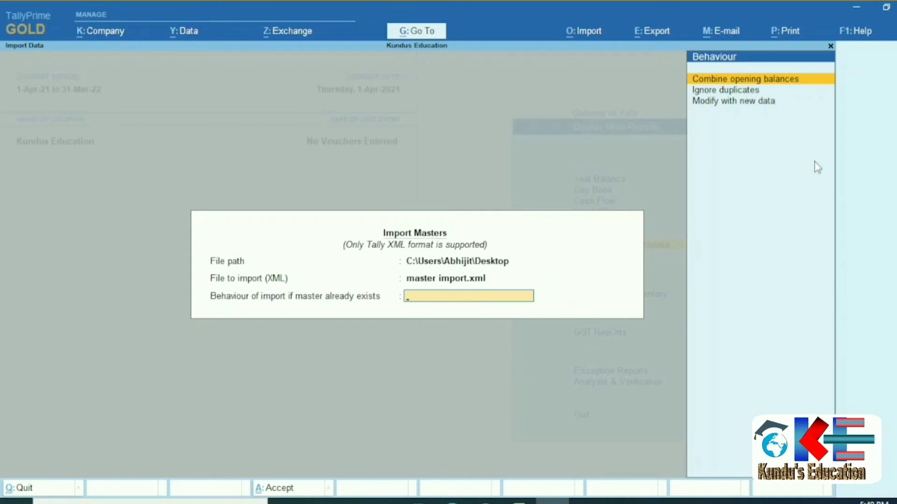
pyautogui.press('Down')
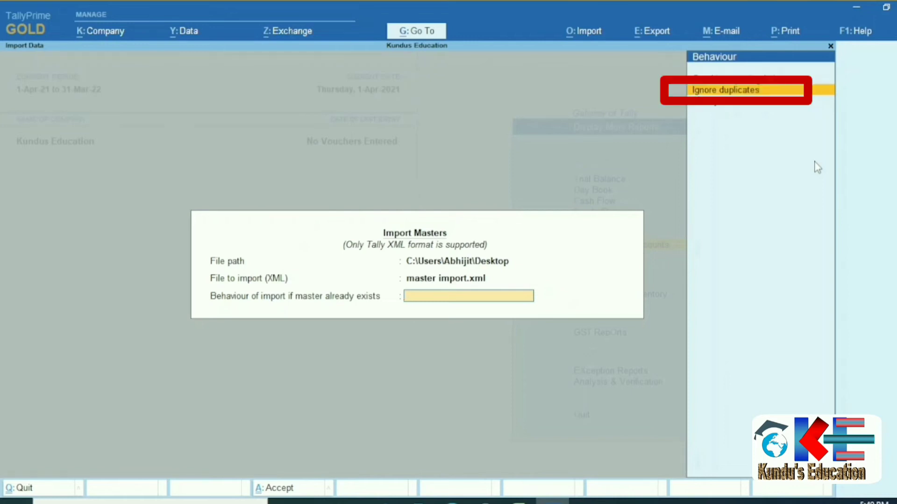
pyautogui.press('Return')
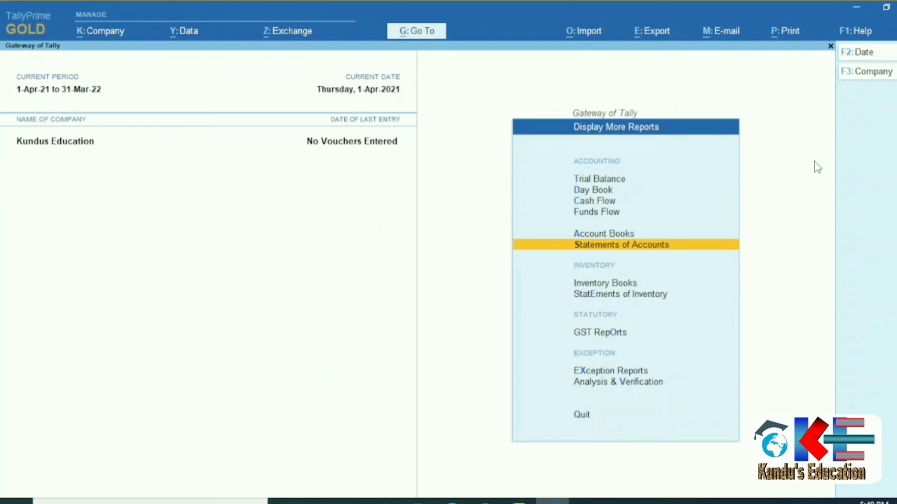
# Open the Statistics report and drill into the Ledgers count to list all 287 ledgers.
pyautogui.press('Escape')
pyautogui.press('d')
pyautogui.press('s')
pyautogui.press('s')
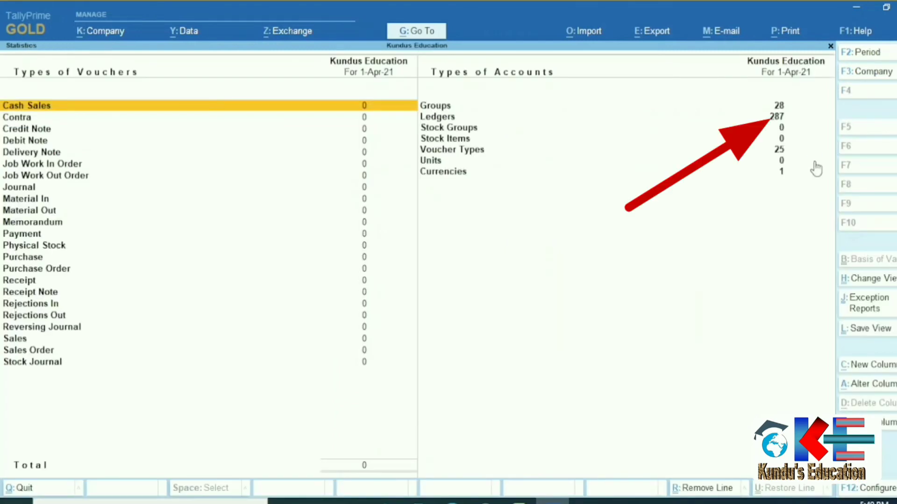
pyautogui.press('Right')
pyautogui.press('Down')
pyautogui.press('Return')
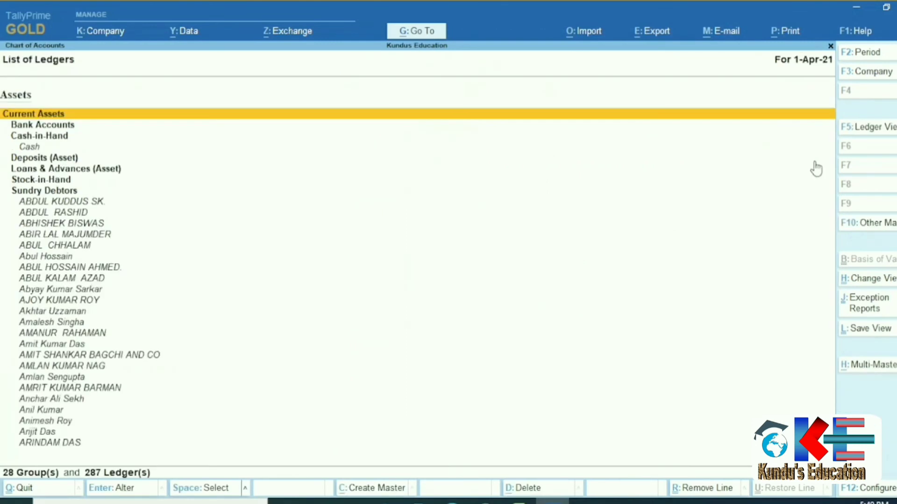
# Browse up and down through the imported Sundry Debtors ledger names.
pyautogui.press('Down')
pyautogui.press('Down')
pyautogui.press('Down')
pyautogui.press('Down')
pyautogui.press('Down')
pyautogui.press('Down')
pyautogui.press('Down')
pyautogui.press('Down')
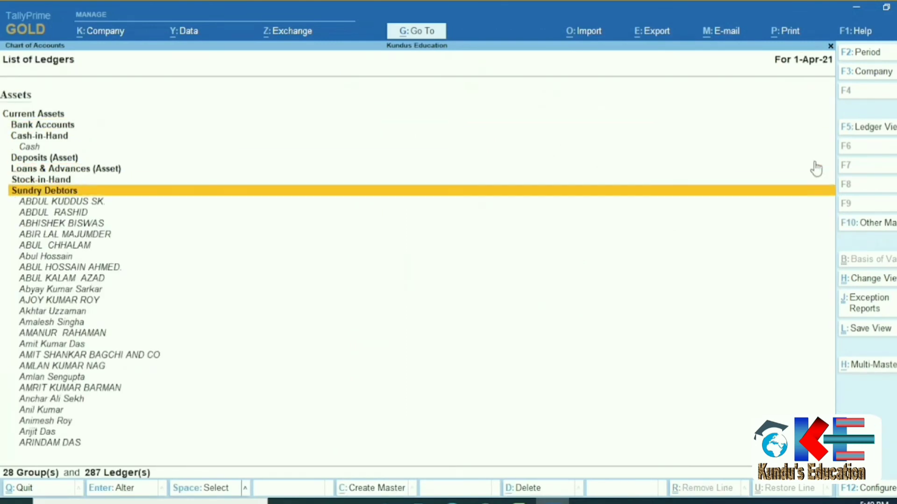
pyautogui.press('Down')
pyautogui.press('Down')
pyautogui.press('Down')
pyautogui.press('Down')
pyautogui.press('Down')
pyautogui.press('Down')
pyautogui.press('Down')
pyautogui.press('Down')
pyautogui.press('Down')
pyautogui.press('Down')
pyautogui.press('Down')
pyautogui.press('Down')
pyautogui.press('Down')
pyautogui.press('Down')
pyautogui.press('Down')
pyautogui.press('Down')
pyautogui.press('Down')
pyautogui.press('Down')
pyautogui.press('Down')
pyautogui.press('Down')
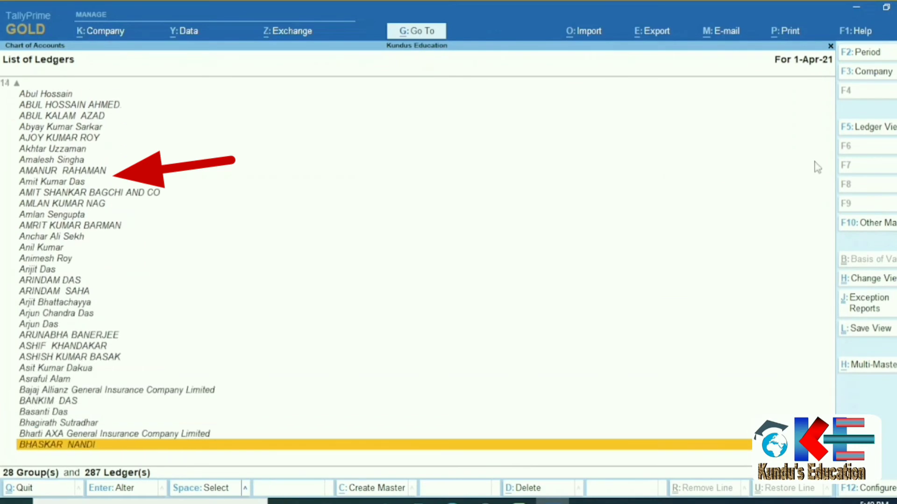
pyautogui.press('Down')
pyautogui.press('Down')
pyautogui.press('Down')
pyautogui.press('Down')
pyautogui.press('Down')
pyautogui.press('Down')
pyautogui.press('Down')
pyautogui.press('Down')
pyautogui.press('Down')
pyautogui.press('Down')
pyautogui.press('Down')
pyautogui.press('Down')
pyautogui.press('Down')
pyautogui.press('Down')
pyautogui.press('Down')
pyautogui.press('Down')
pyautogui.press('Down')
pyautogui.press('Down')
pyautogui.press('Down')
pyautogui.press('Down')
pyautogui.press('Up')
pyautogui.press('Up')
pyautogui.press('Up')
pyautogui.press('Up')
pyautogui.press('Up')
pyautogui.press('Up')
pyautogui.press('Up')
pyautogui.press('Up')
pyautogui.press('Up')
pyautogui.press('Up')
pyautogui.press('Up')
pyautogui.press('Up')
pyautogui.press('Up')
pyautogui.press('Up')
pyautogui.press('Up')
pyautogui.press('Up')
pyautogui.press('Up')
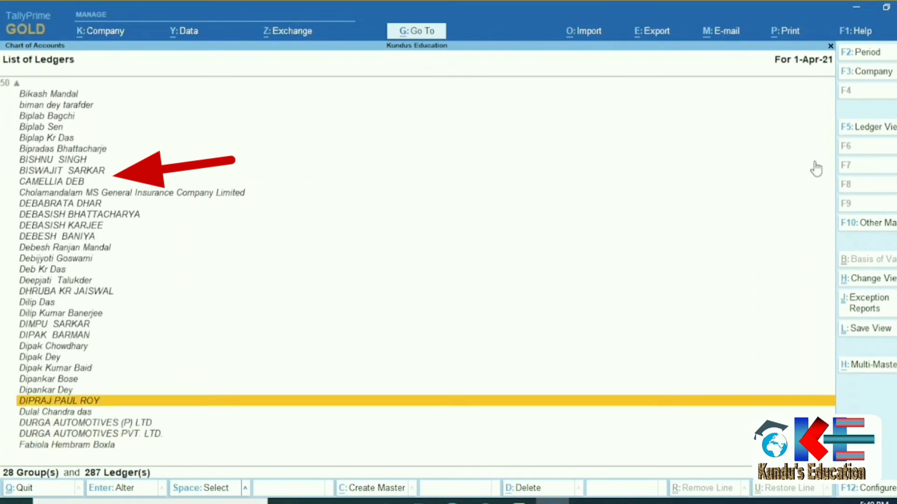
pyautogui.press('Up')
pyautogui.press('Up')
pyautogui.press('Up')
pyautogui.press('Up')
pyautogui.press('Up')
pyautogui.press('Up')
pyautogui.press('Up')
pyautogui.press('Down')
pyautogui.press('Down')
pyautogui.press('Down')
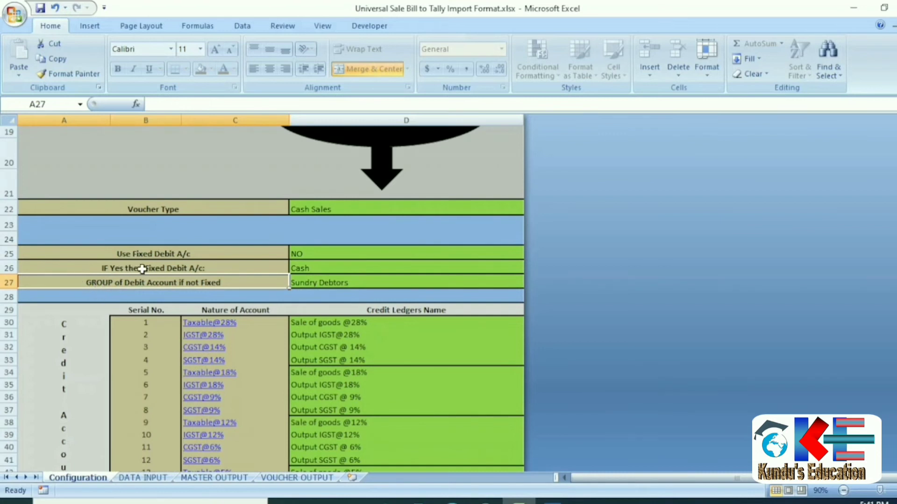
# Check the Sundry Debtors debit group in cell D27, then go to the DATA INPUT sheet.
pyautogui.click(308, 286)
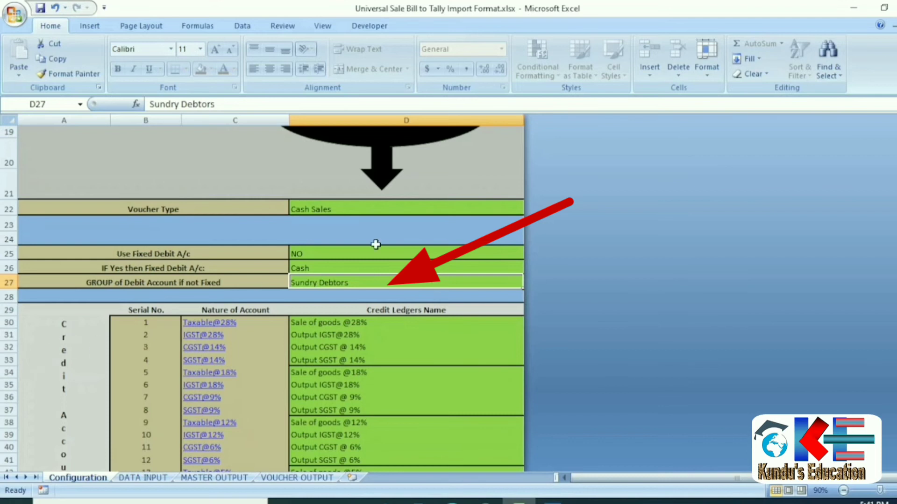
pyautogui.click(136, 478)
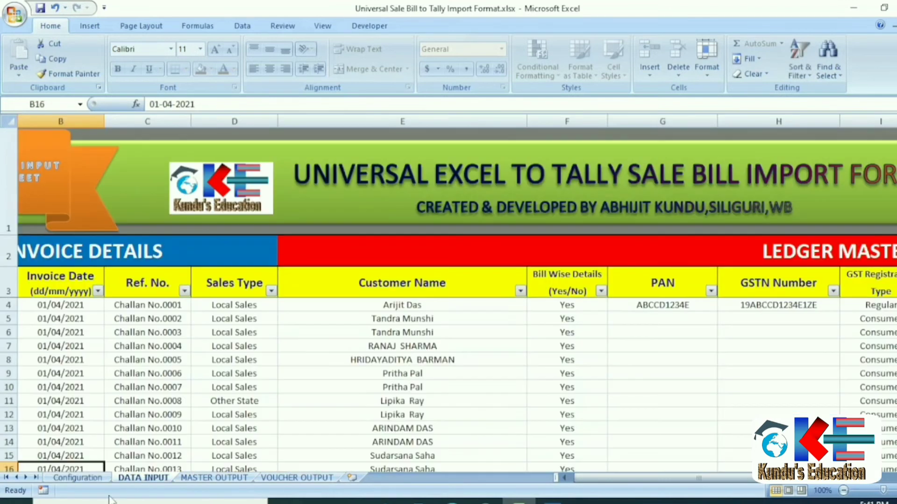
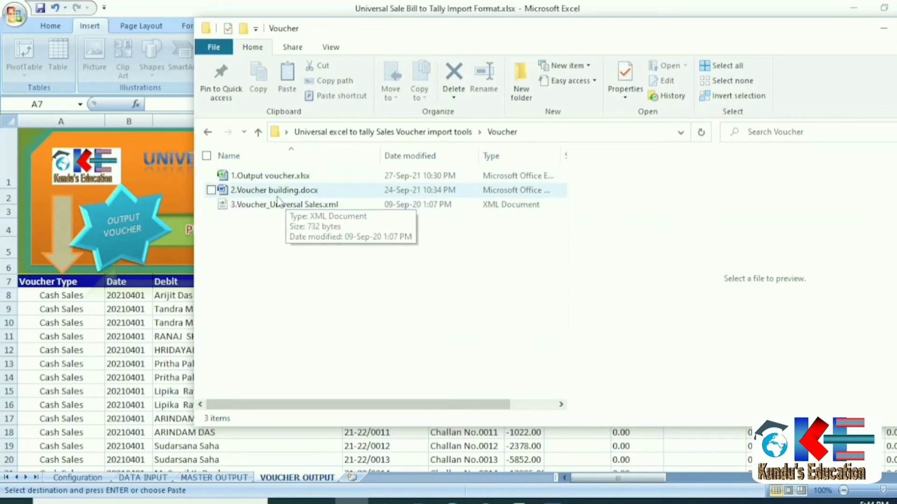
# Open 1.Output voucher.xlsx, delete all its old voucher data, and return to the Universal Sale Bill template.
pyautogui.click(280, 178)
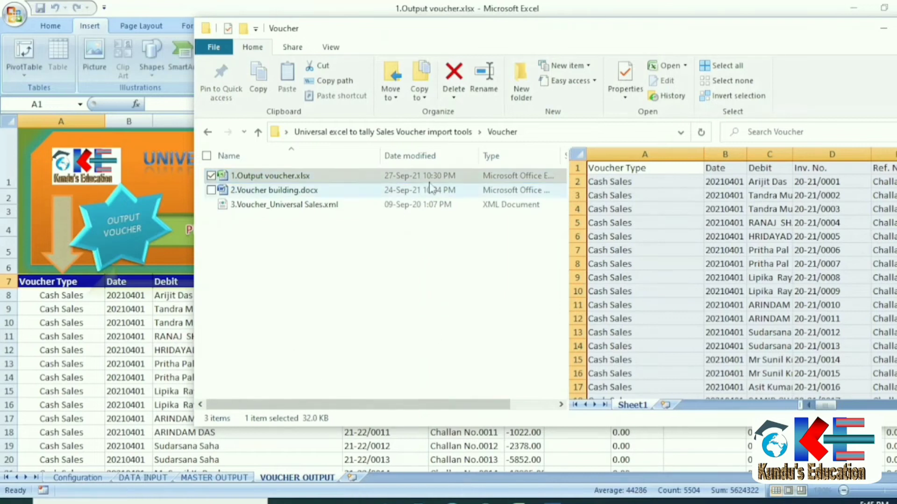
pyautogui.click(527, 501)
pyautogui.click(605, 460)
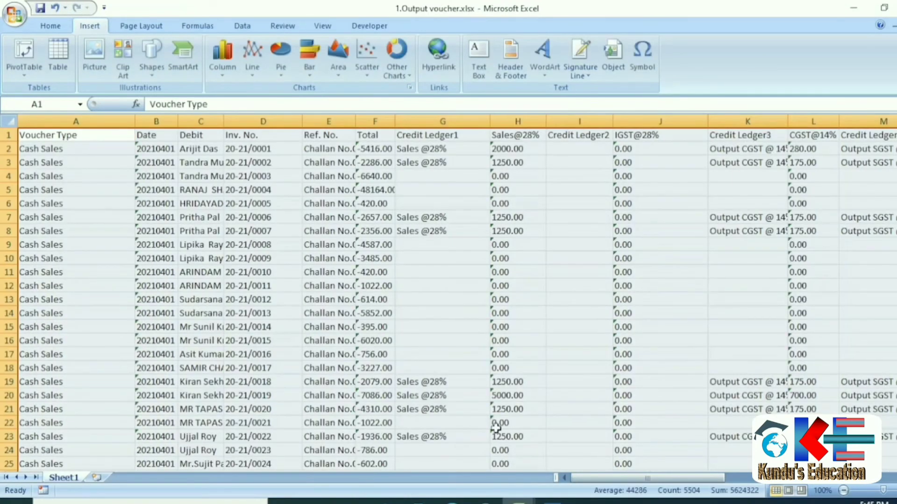
pyautogui.press('Delete')
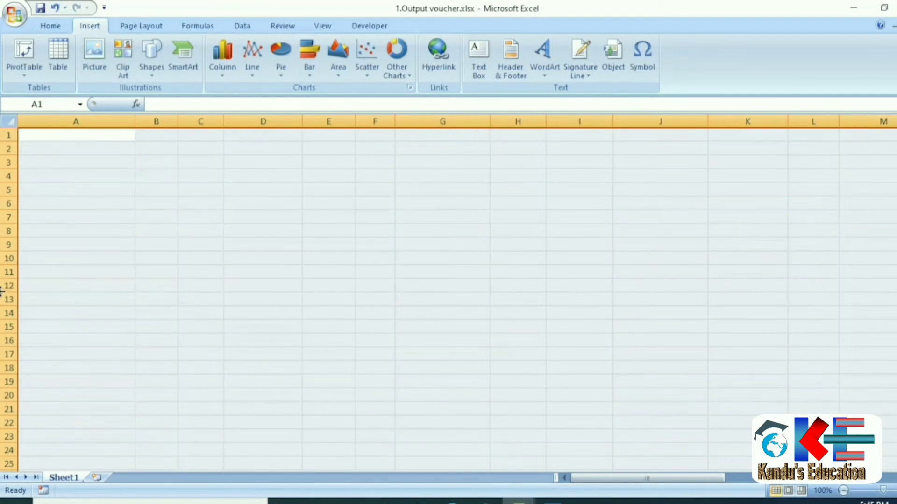
pyautogui.click(59, 134)
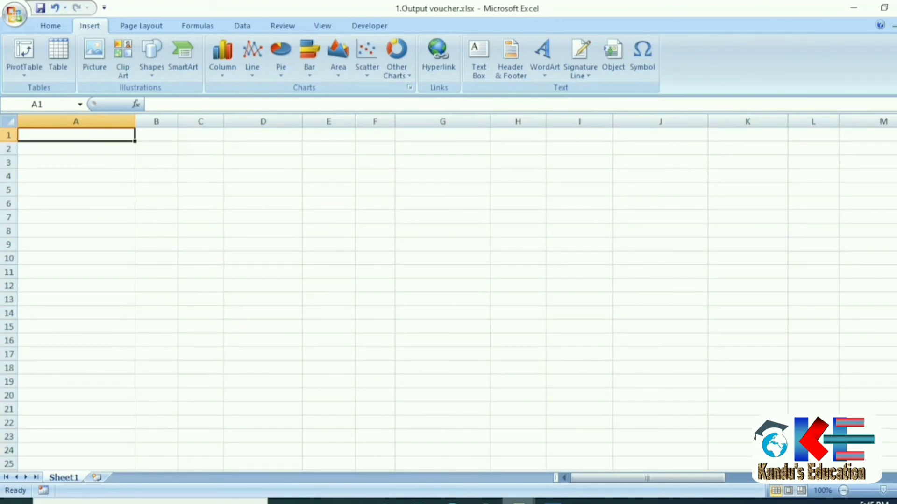
pyautogui.click(520, 501)
pyautogui.click(474, 441)
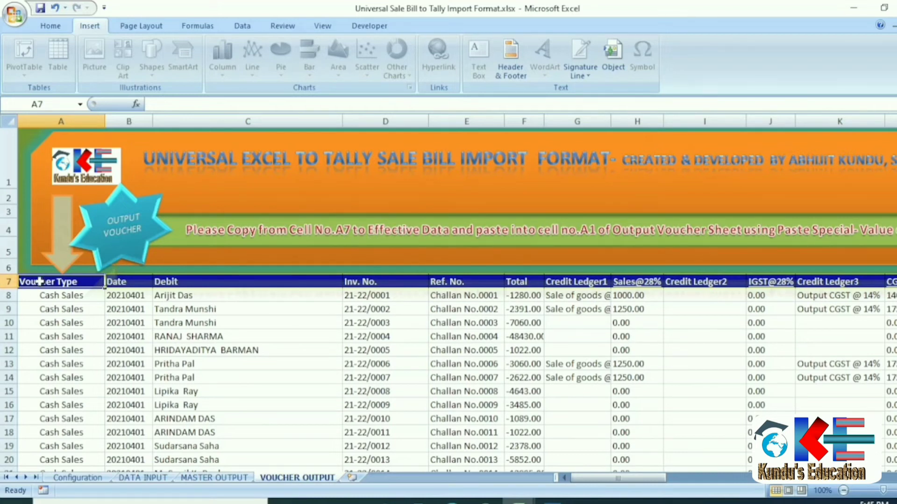
# Copy the VOUCHER OUTPUT voucher range A7:AQ598 from the template.
pyautogui.press('Down')
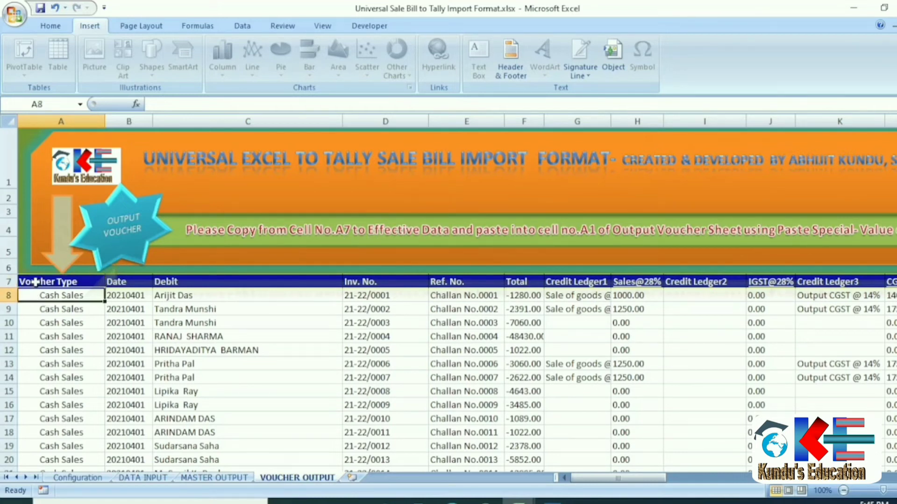
pyautogui.click(35, 281)
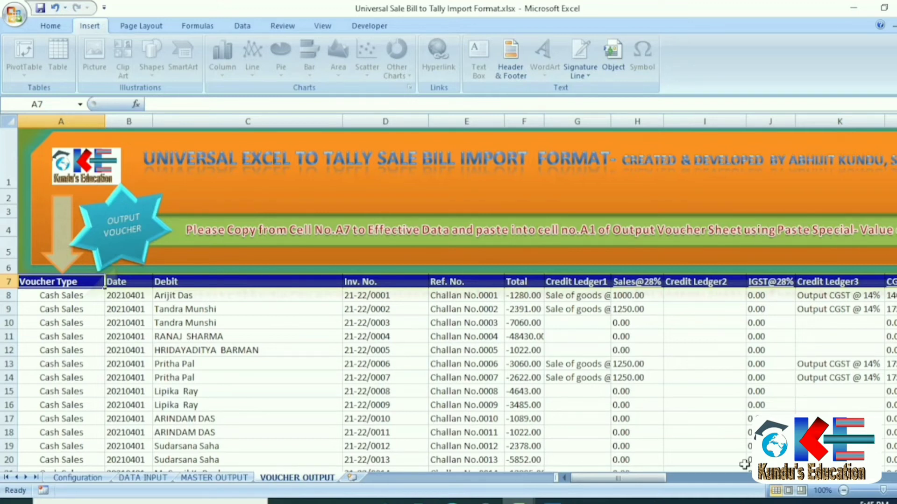
pyautogui.moveTo(643, 478)
pyautogui.mouseDown()
pyautogui.moveTo(671, 477)
pyautogui.moveTo(635, 477)
pyautogui.mouseUp()
pyautogui.scroll(-2, 87, 282)
pyautogui.hotkey('shift', 'Down')
pyautogui.hotkey('ctrl', 'shift', 'Down')
pyautogui.hotkey('ctrl', 'shift', 'Right')
pyautogui.rightClick(243, 158)
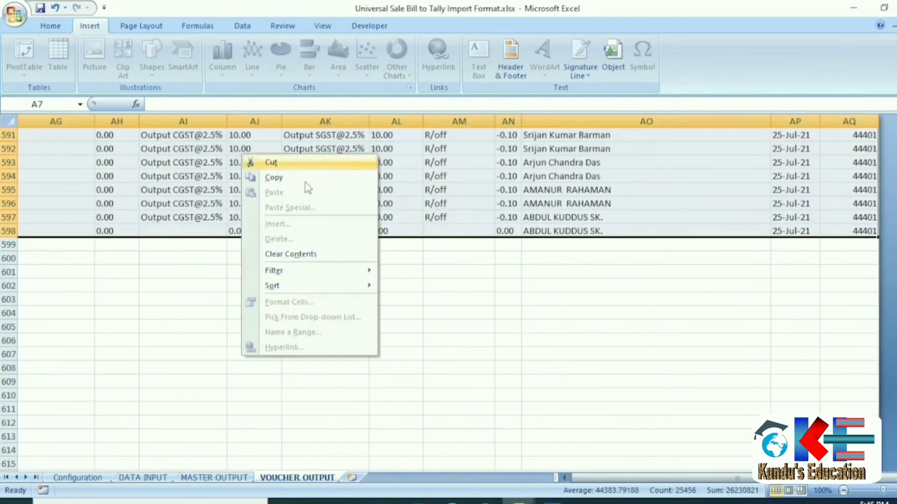
pyautogui.click(275, 178)
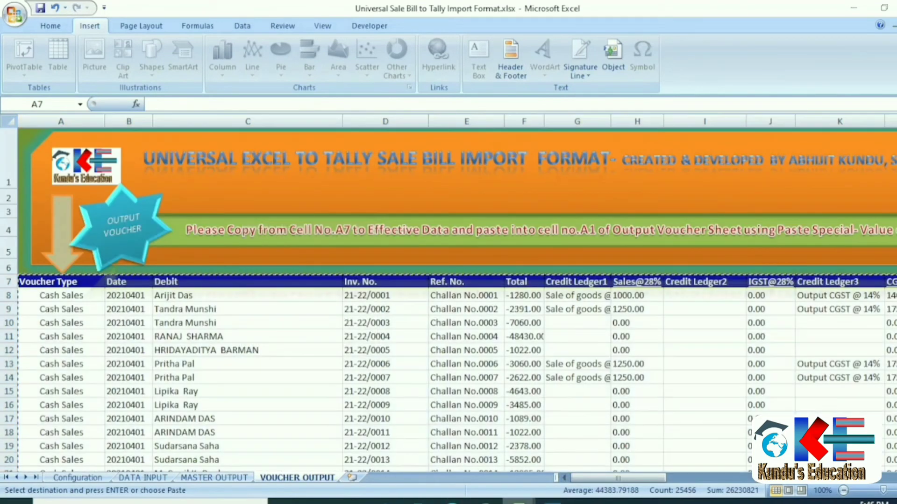
# Paste the copied vouchers as values only at A1 of 1.Output voucher.xlsx.
pyautogui.moveTo(518, 500)
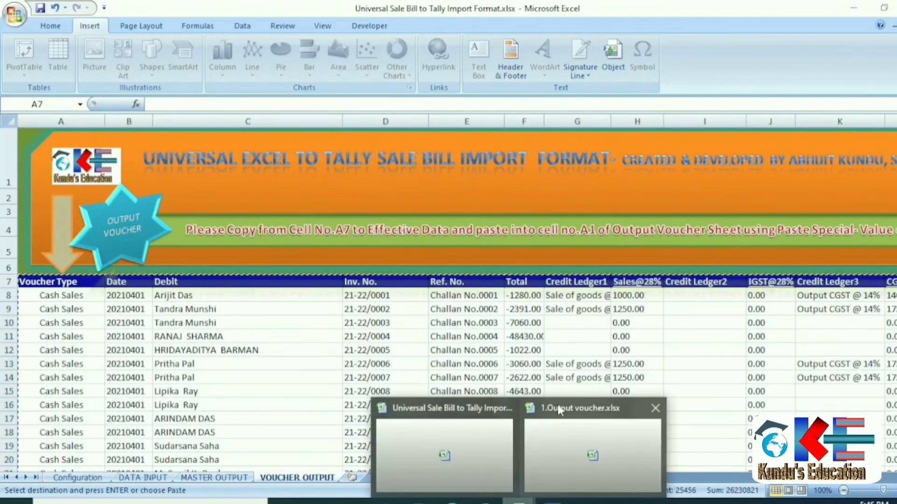
pyautogui.click(583, 434)
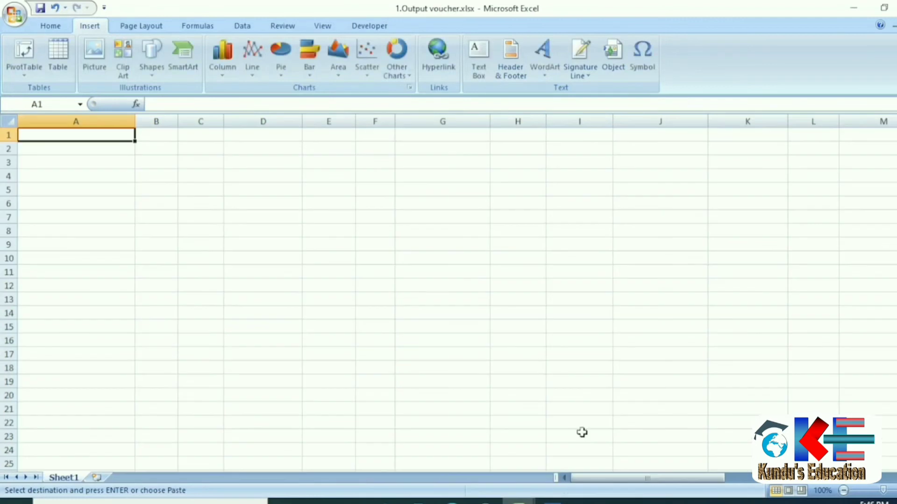
pyautogui.rightClick(55, 135)
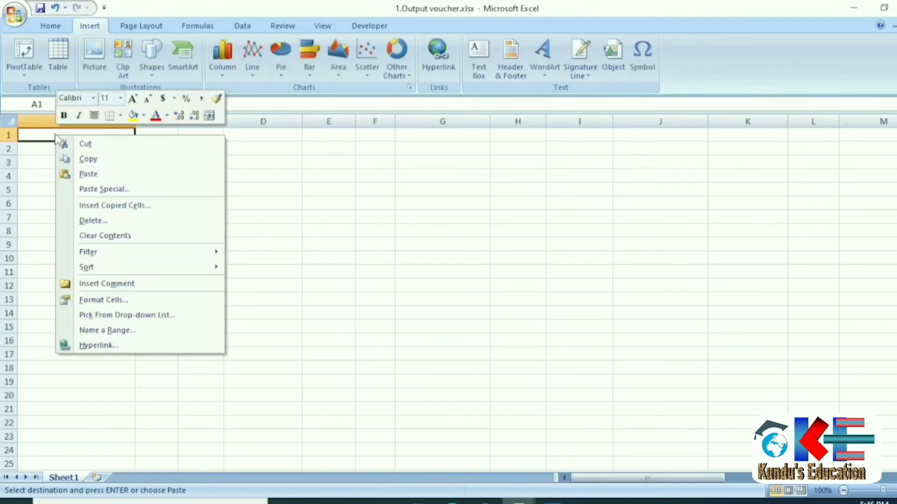
pyautogui.click(97, 195)
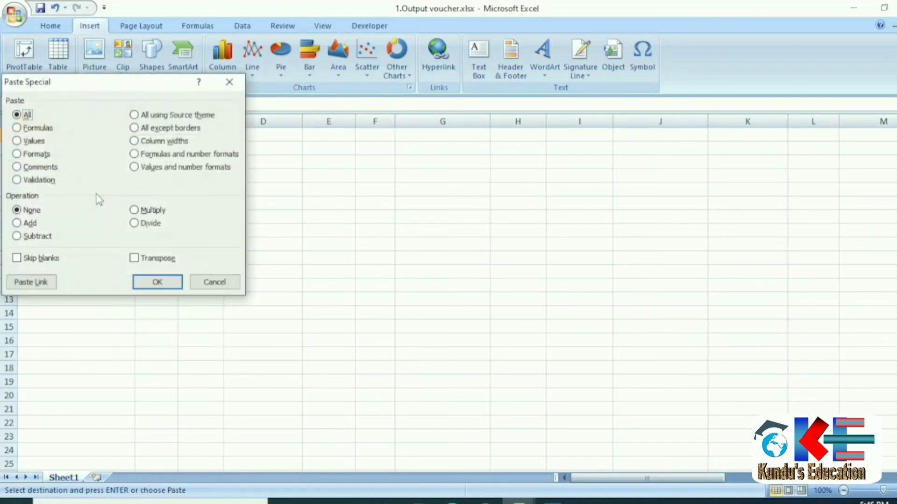
pyautogui.click(29, 142)
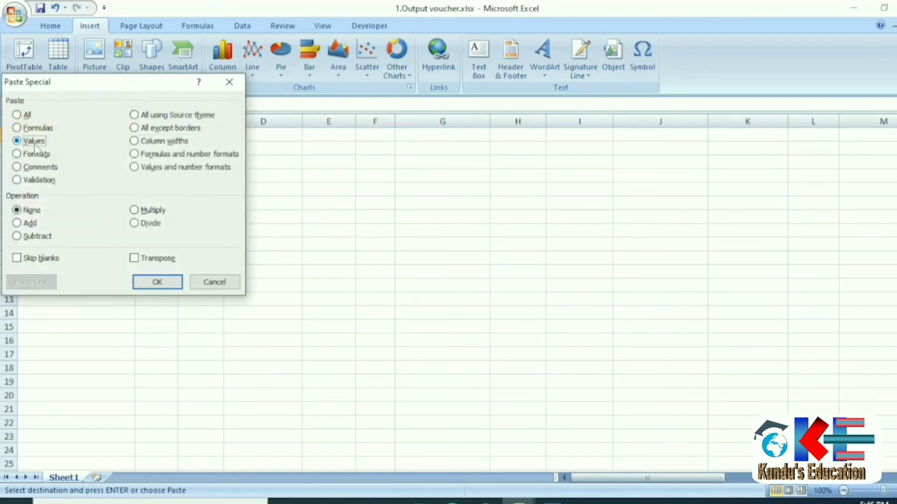
pyautogui.click(154, 281)
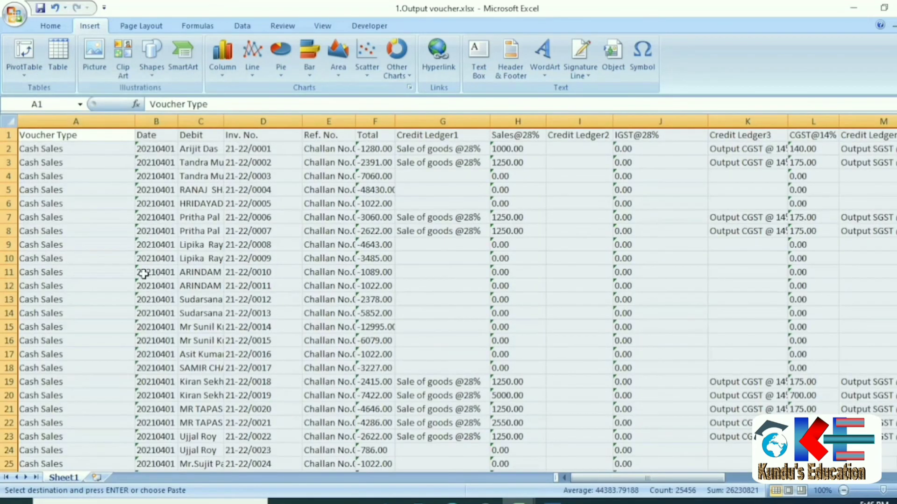
pyautogui.press('Escape')
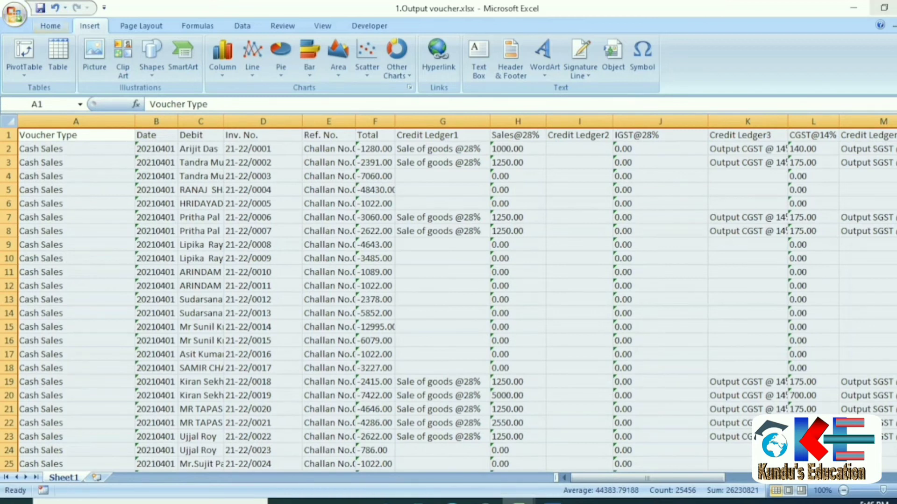
pyautogui.hotkey('alt', 'Tab')
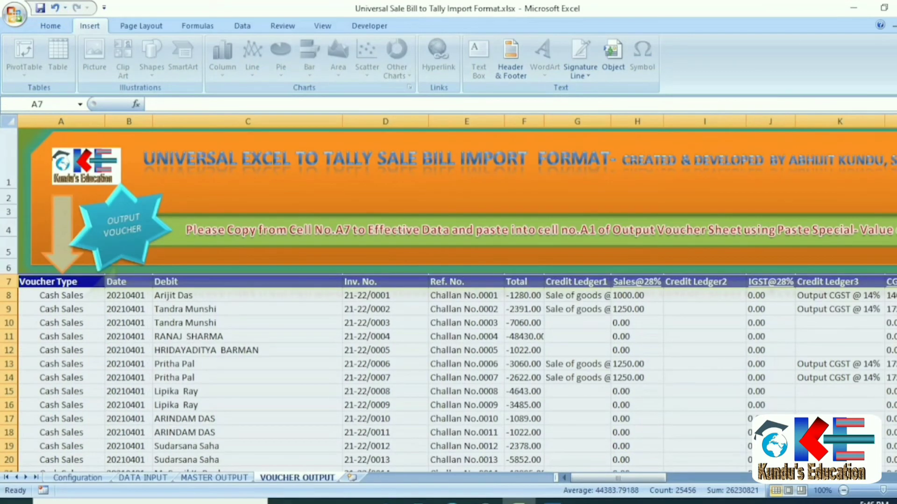
pyautogui.click(352, 501)
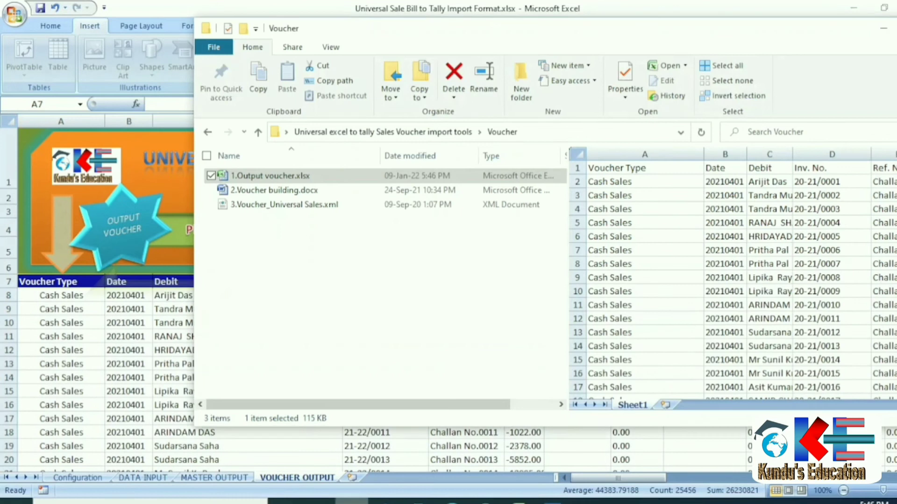
# Open 2.Voucher building.docx in Word without running its data query.
pyautogui.click(266, 191)
pyautogui.doubleClick(267, 195)
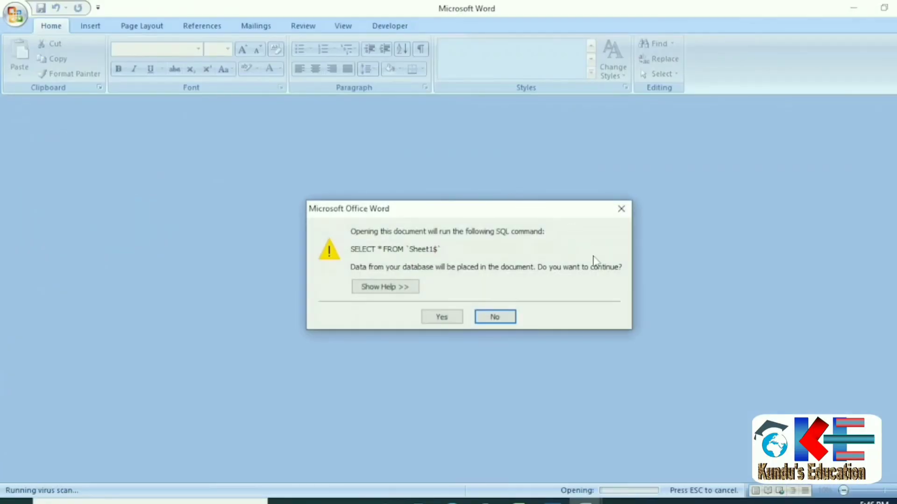
pyautogui.click(490, 319)
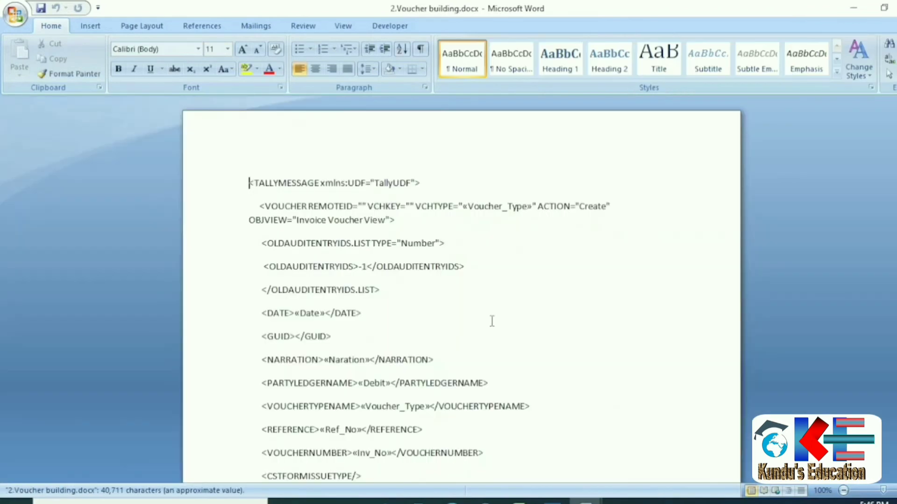
# Use 1.Output voucher.xlsx (Sheet1$) from the Voucher folder as the mail-merge recipient list.
pyautogui.click(253, 27)
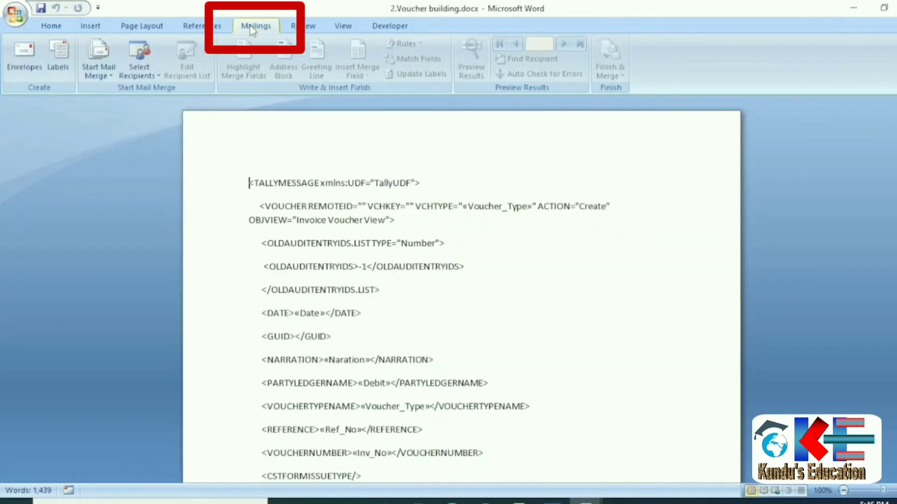
pyautogui.click(150, 76)
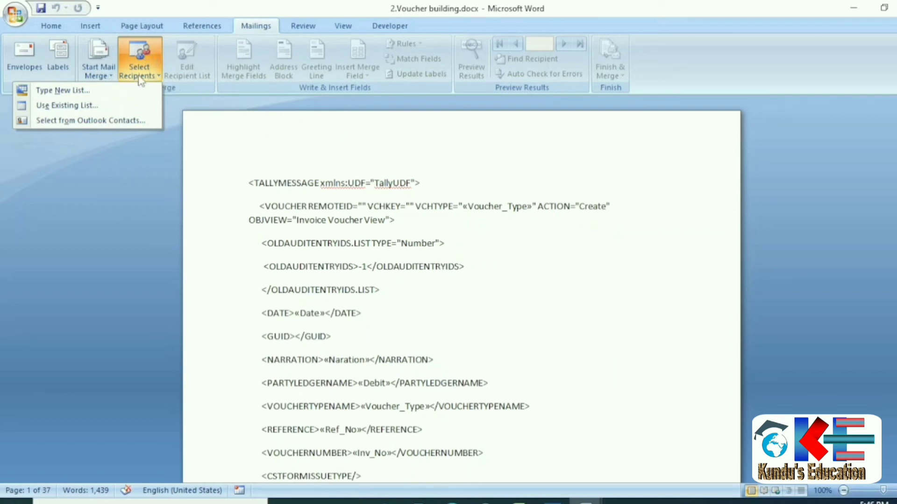
pyautogui.click(45, 105)
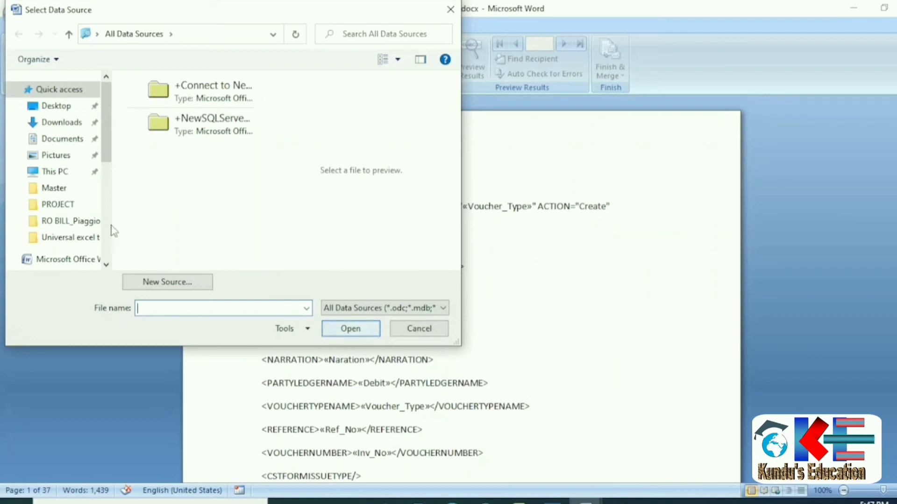
pyautogui.click(57, 109)
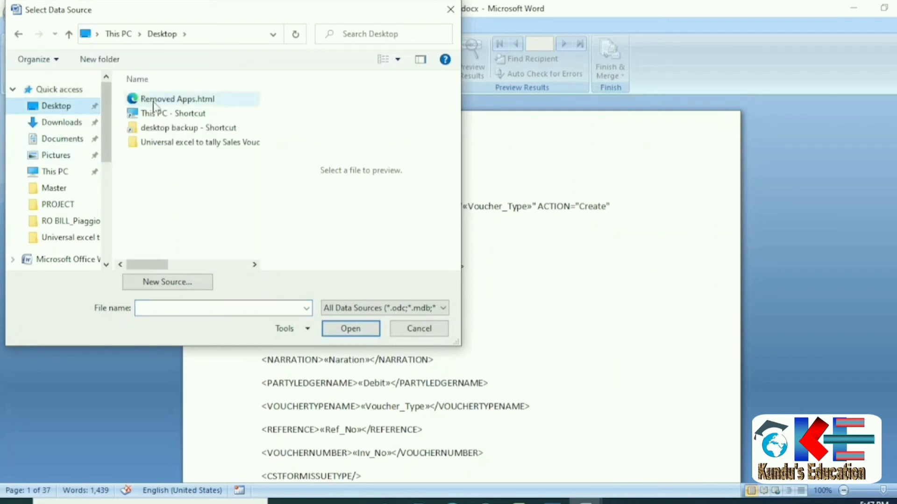
pyautogui.click(159, 146)
pyautogui.doubleClick(158, 148)
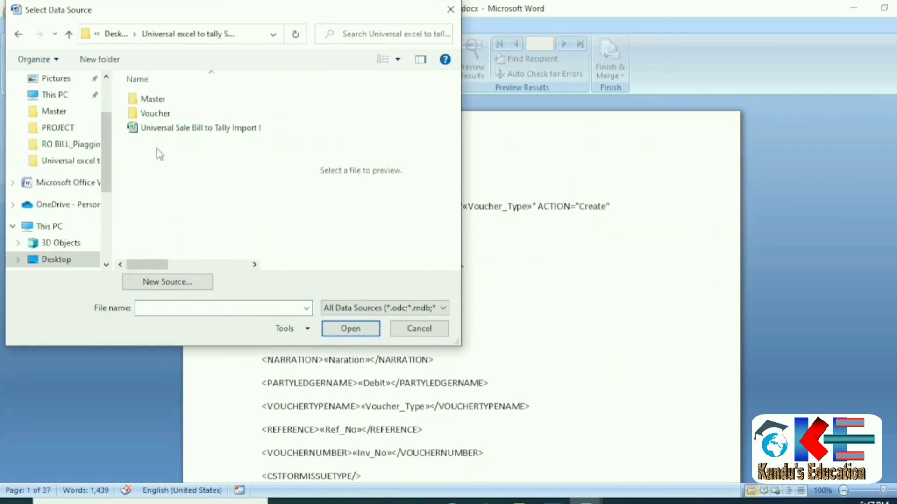
pyautogui.doubleClick(151, 115)
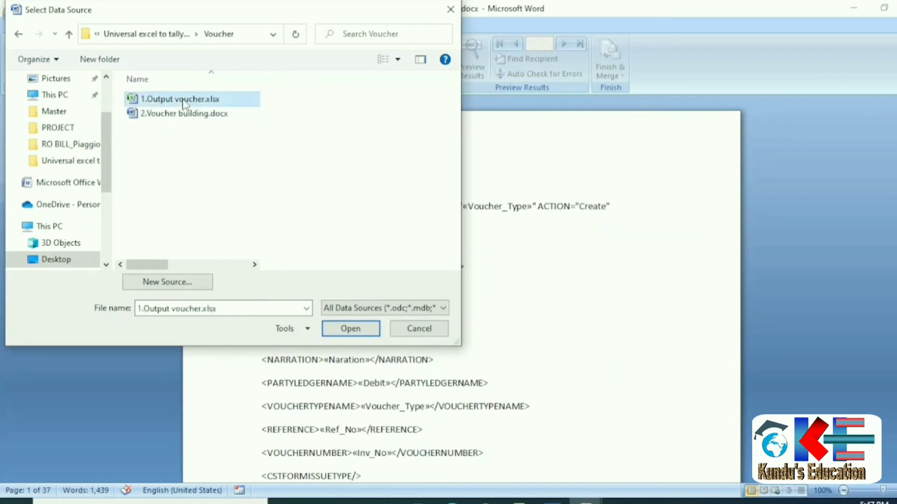
pyautogui.click(184, 100)
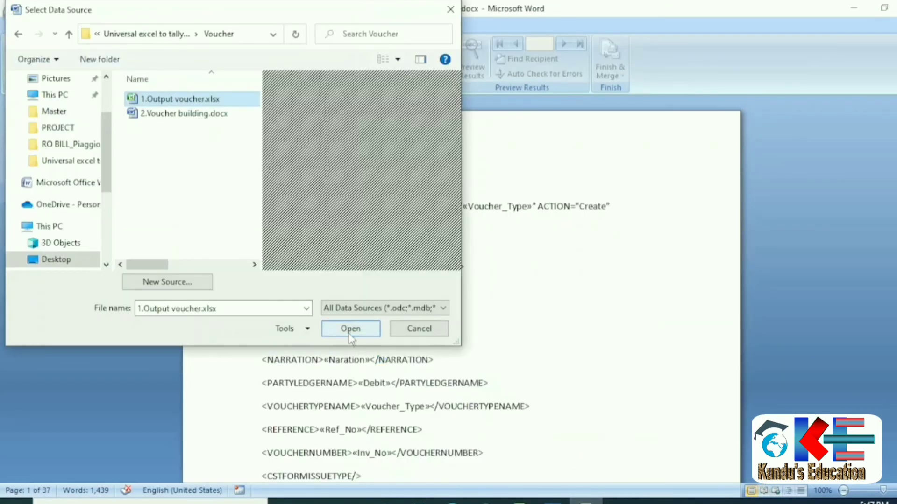
pyautogui.click(349, 329)
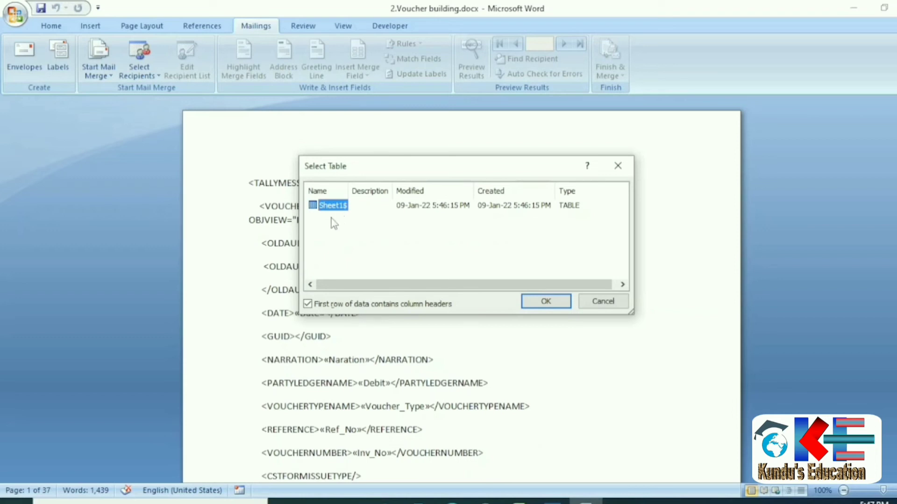
pyautogui.click(544, 303)
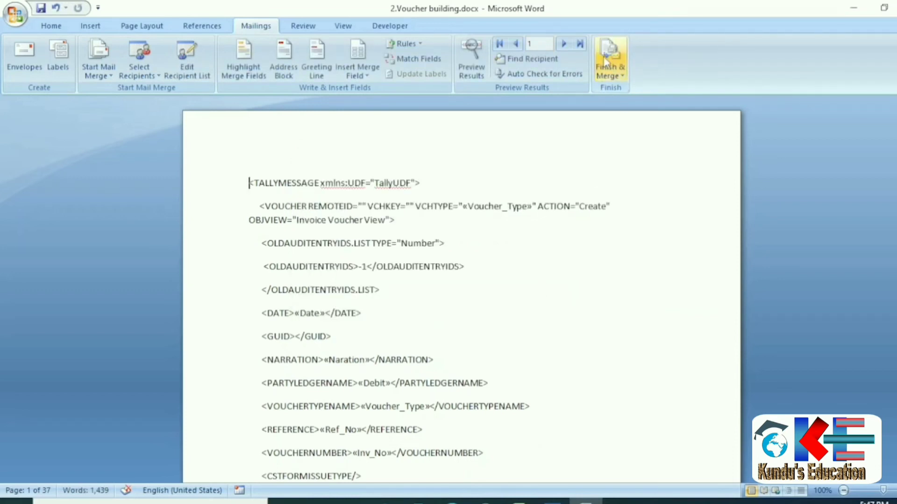
# Merge all records into a new editable Letters1 document.
pyautogui.click(615, 66)
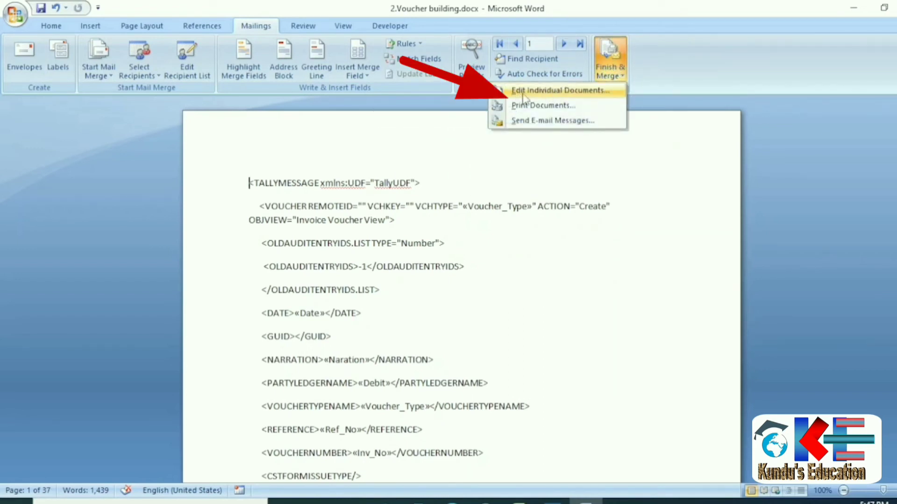
pyautogui.click(548, 91)
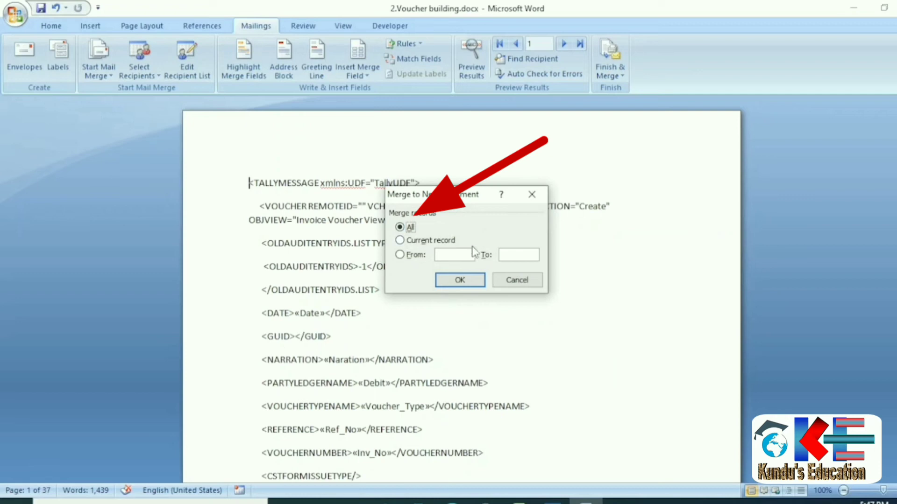
pyautogui.click(458, 281)
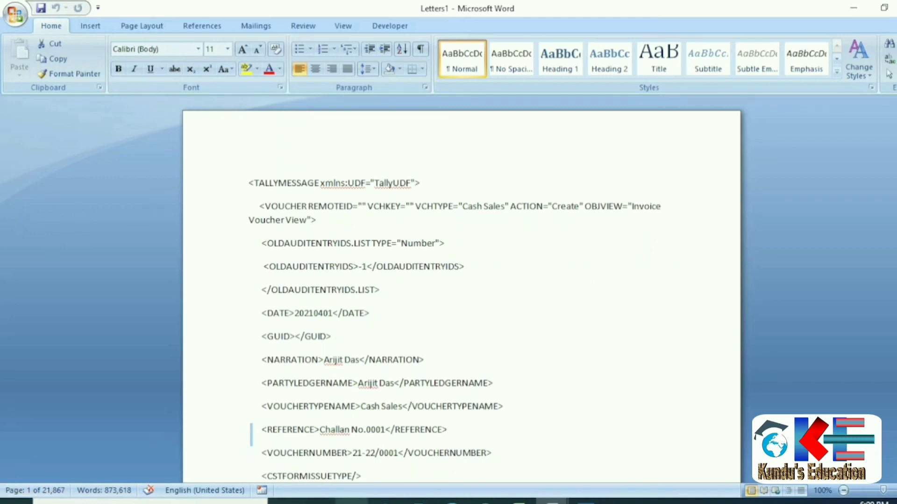
# Select 3.Voucher_Universal Sales.xml in the Voucher folder and bring up its actions.
pyautogui.click(351, 502)
pyautogui.click(244, 207)
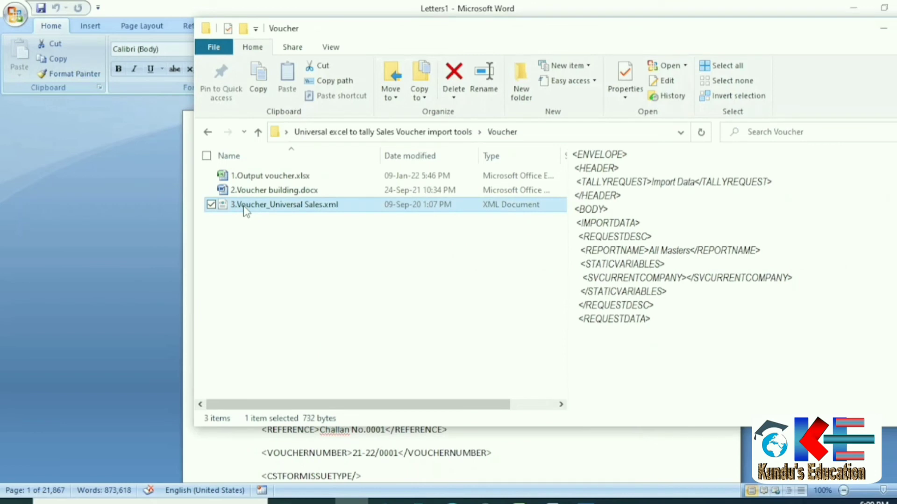
pyautogui.rightClick(245, 208)
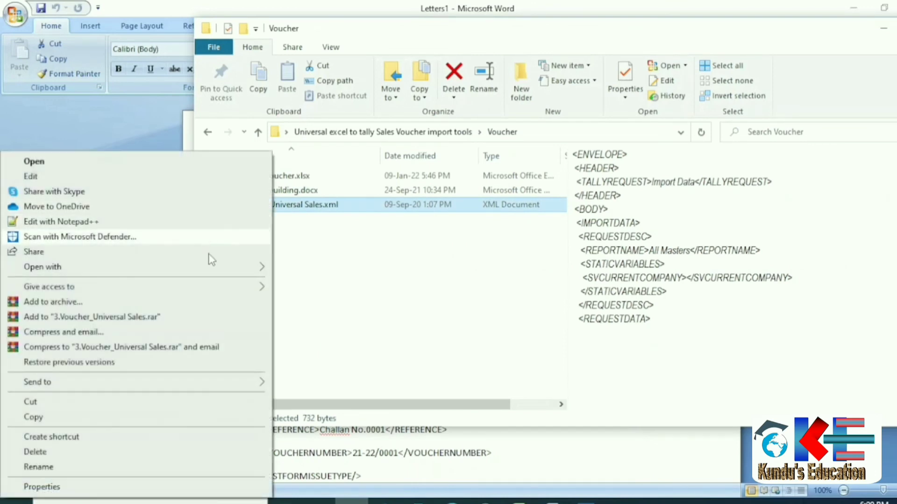
# Open 3.Voucher_Universal Sales.xml maximized in Notepad, with the cursor on the empty REQUESTDATA line.
pyautogui.moveTo(254, 267)
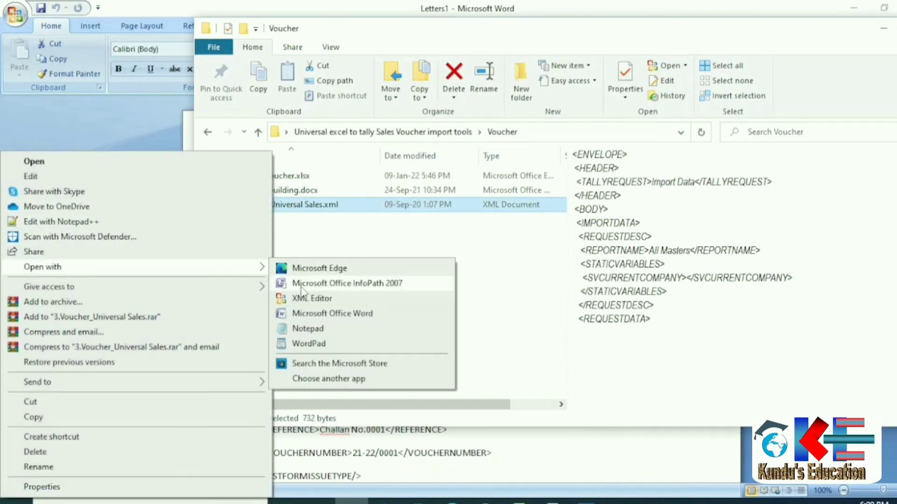
pyautogui.click(311, 329)
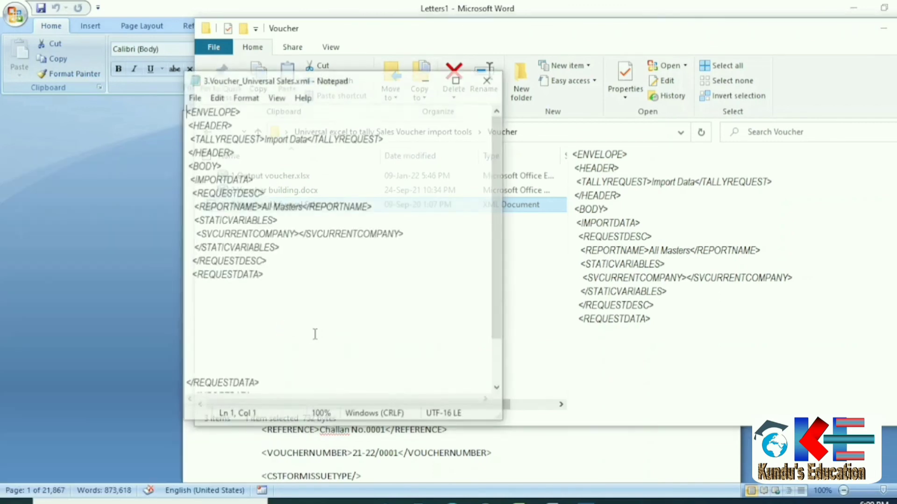
pyautogui.click(457, 78)
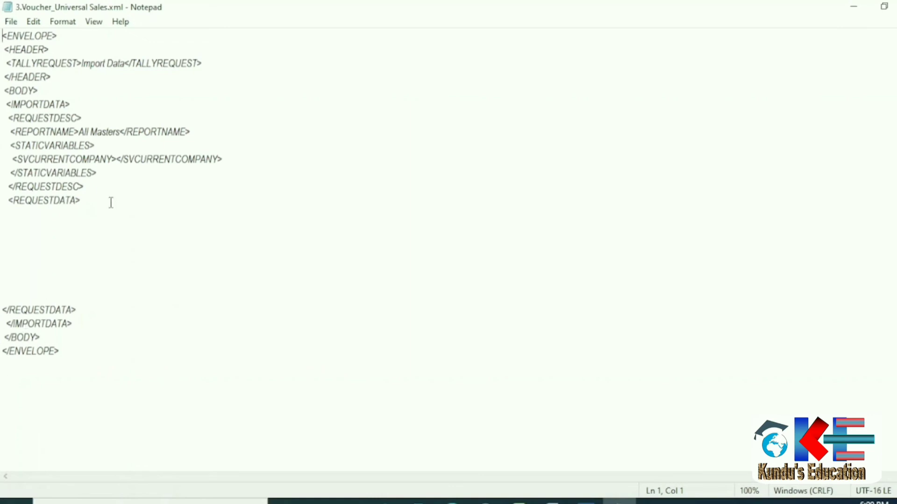
pyautogui.click(25, 242)
pyautogui.click(568, 496)
pyautogui.click(591, 469)
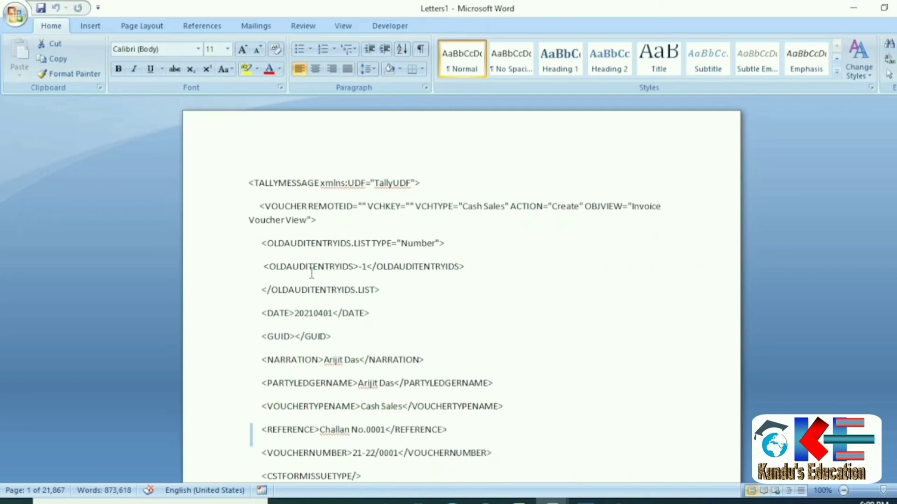
# Copy all of Letters1's merged voucher XML into Notepad's empty REQUESTDATA line.
pyautogui.hotkey('ctrl', 'a')
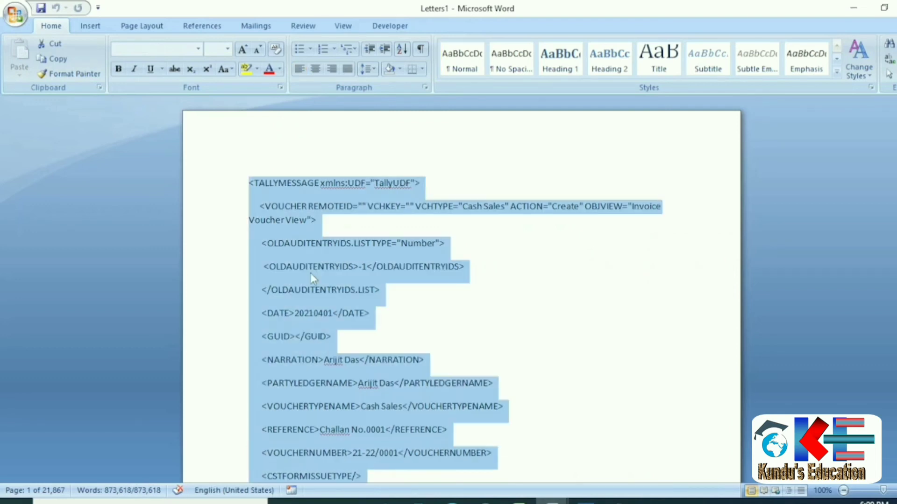
pyautogui.rightClick(321, 240)
pyautogui.click(207, 262)
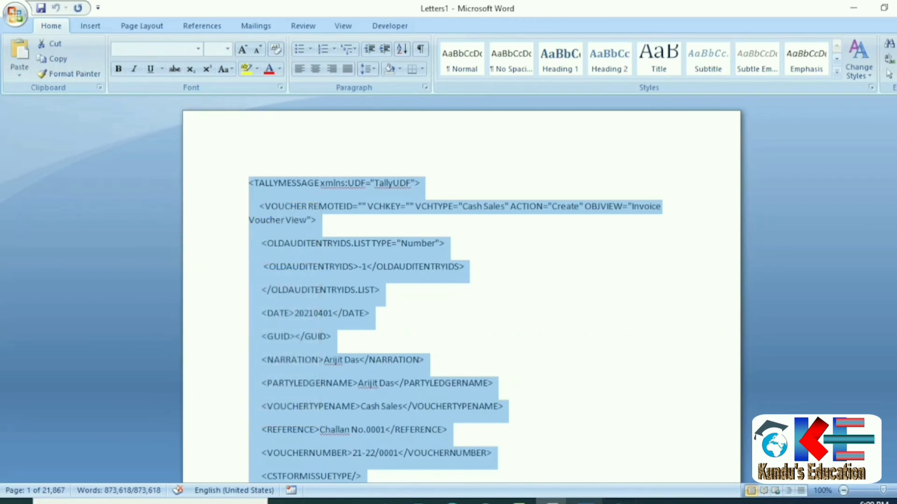
pyautogui.click(620, 501)
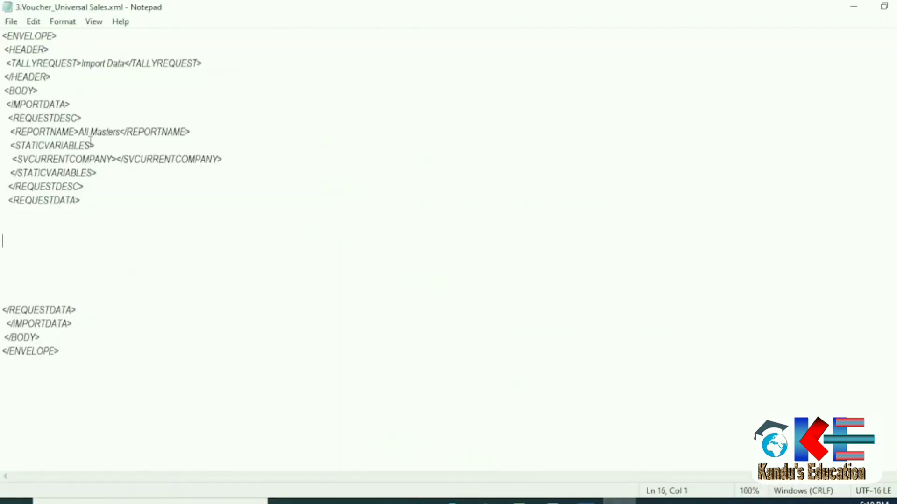
pyautogui.rightClick(28, 239)
pyautogui.click(50, 298)
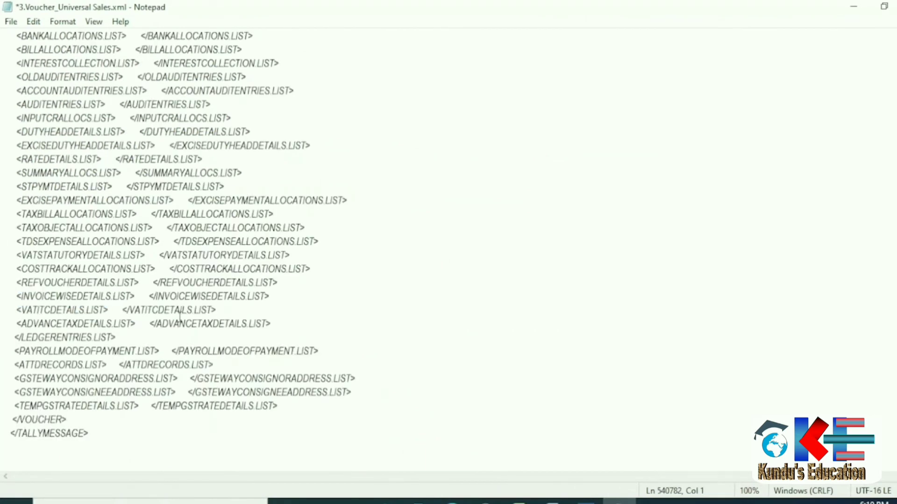
pyautogui.click(10, 21)
# Save the XML to the Desktop as voucher import.xml with file type All Files.
pyautogui.click(50, 98)
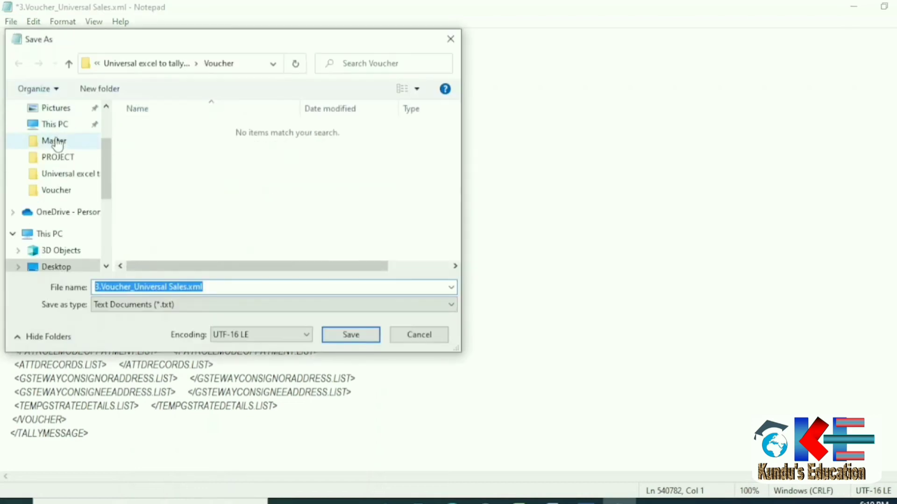
pyautogui.scroll(2, 70, 154)
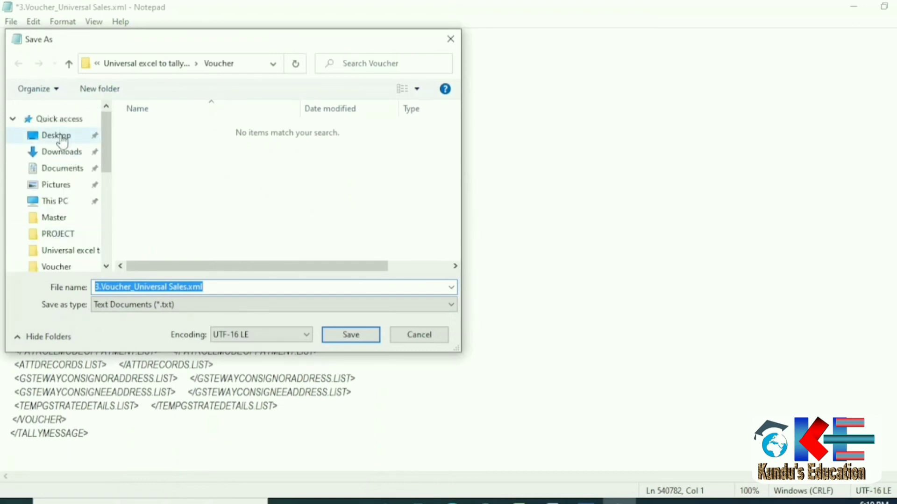
pyautogui.click(59, 136)
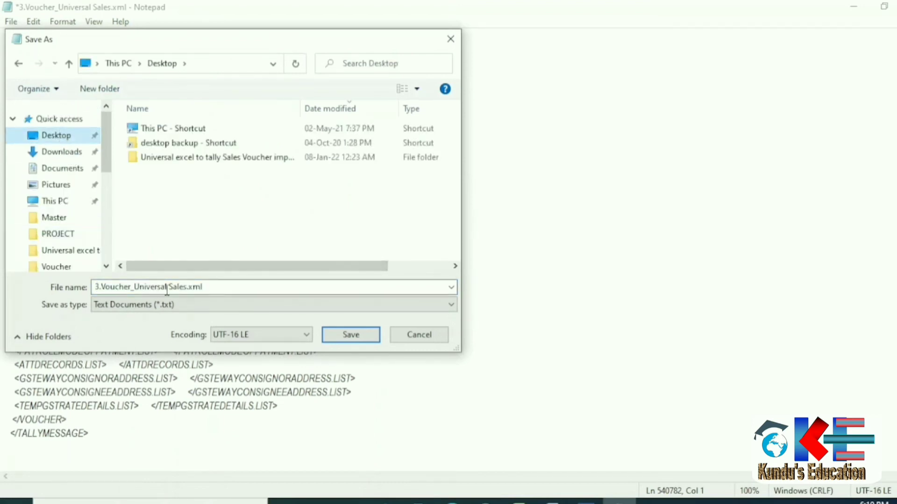
pyautogui.moveTo(183, 288); pyautogui.dragTo(4, 244)
pyautogui.write('voucher')
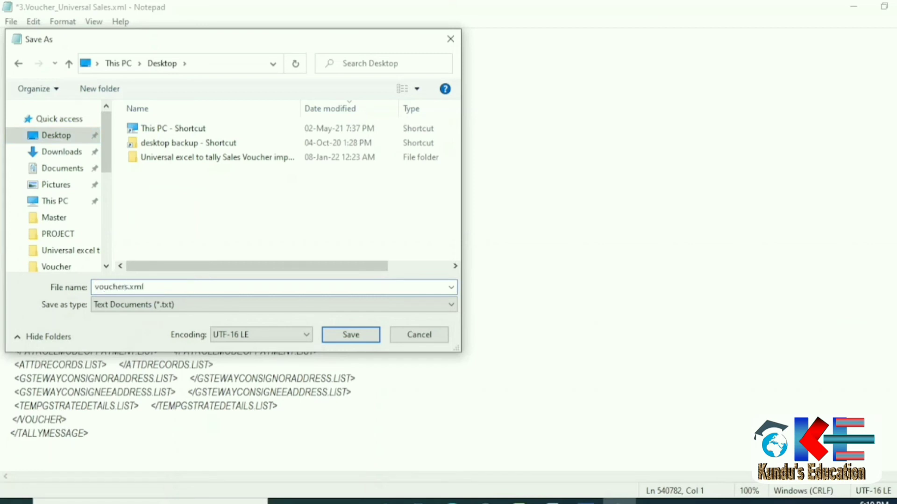
pyautogui.write(' import')
pyautogui.press('Delete')
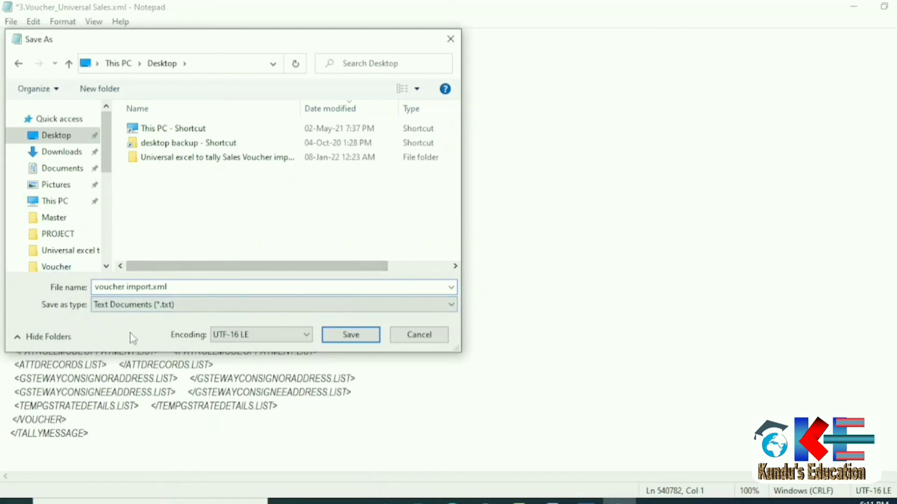
pyautogui.click(144, 306)
pyautogui.click(115, 329)
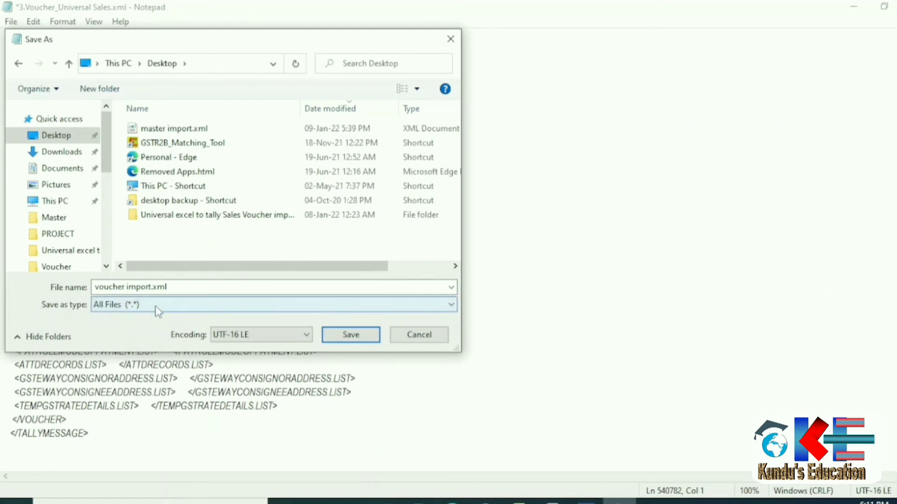
pyautogui.click(353, 334)
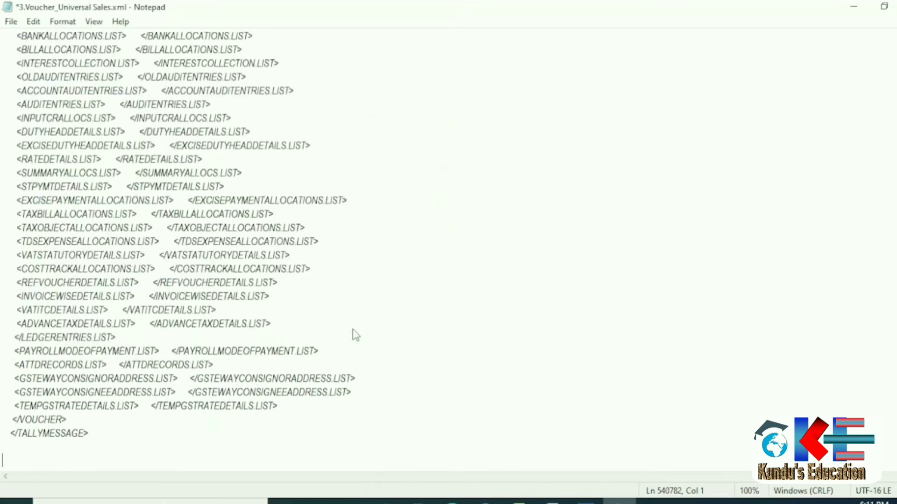
# Close Letters1 without saving and bring TallyPrime forward.
pyautogui.hotkey('alt', 'Tab')
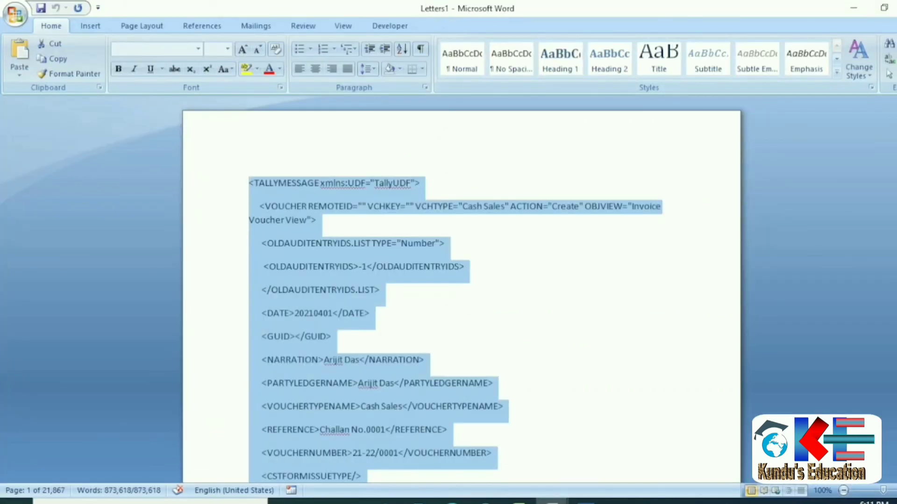
pyautogui.hotkey('alt', 'F4')
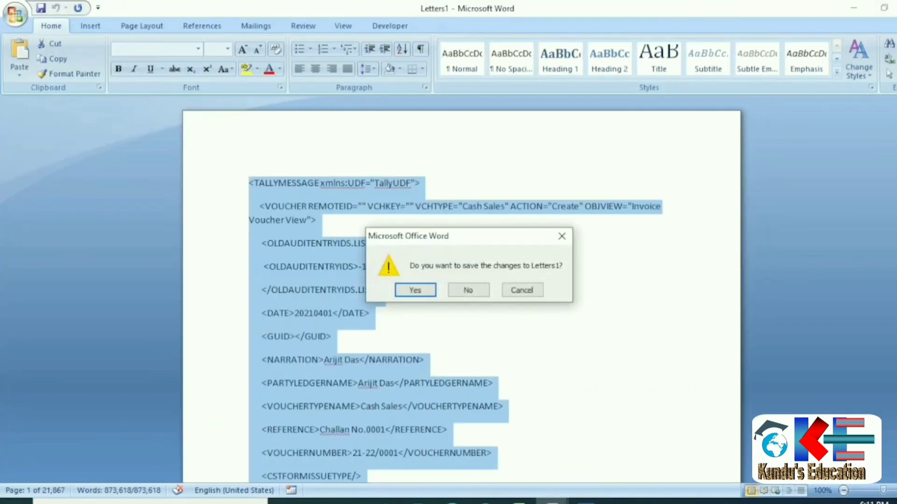
pyautogui.click(468, 289)
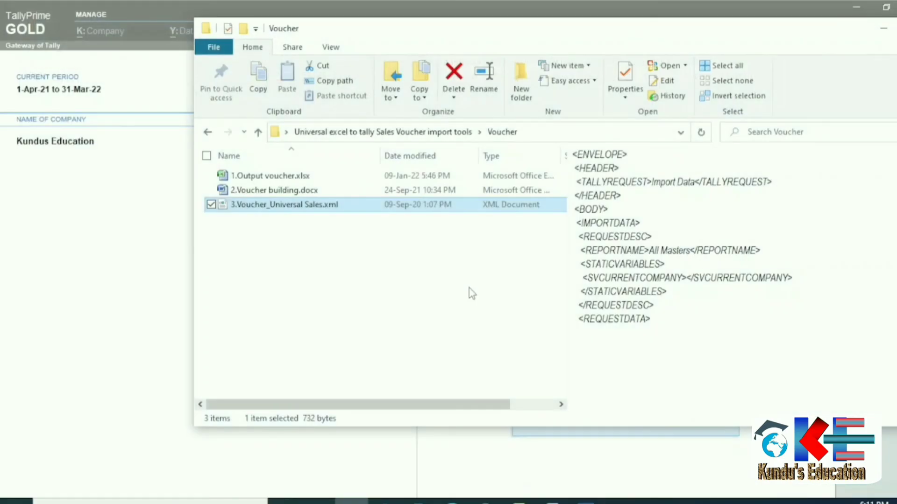
pyautogui.click(552, 501)
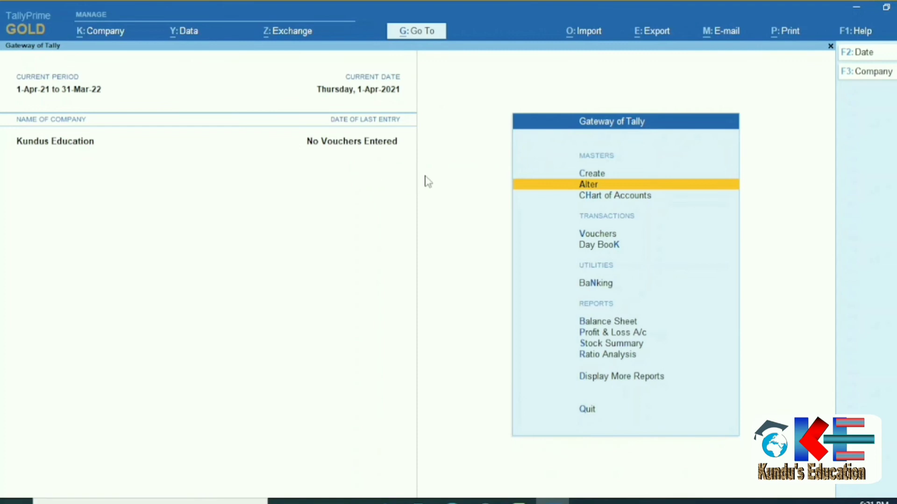
# Import transactions from voucher import.xml on the Desktop into Kundus Education.
pyautogui.click(584, 35)
pyautogui.press('Down')
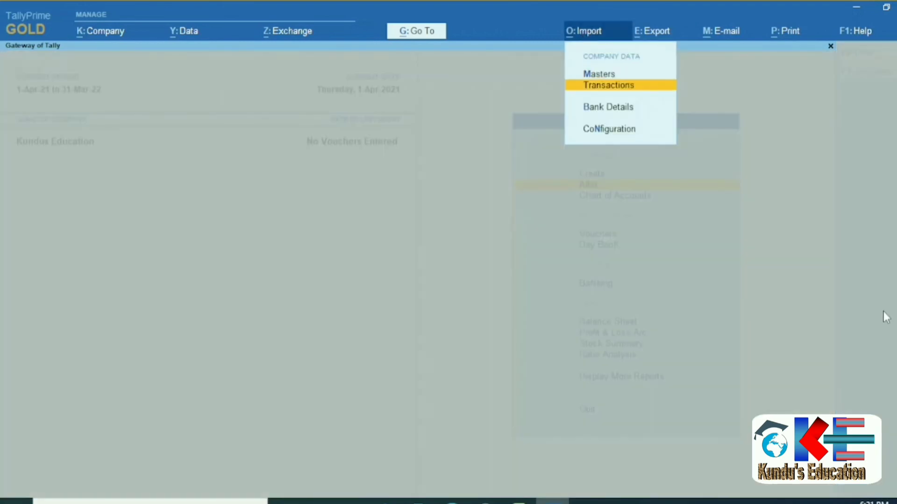
pyautogui.press('Return')
pyautogui.press('Up')
pyautogui.press('Up')
pyautogui.press('Up')
pyautogui.press('Up')
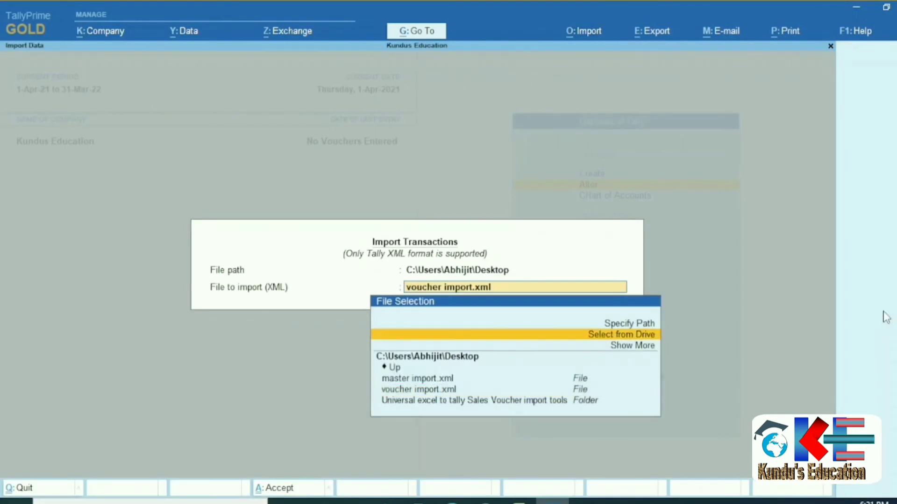
pyautogui.press('Return')
pyautogui.press('Down')
pyautogui.press('Down')
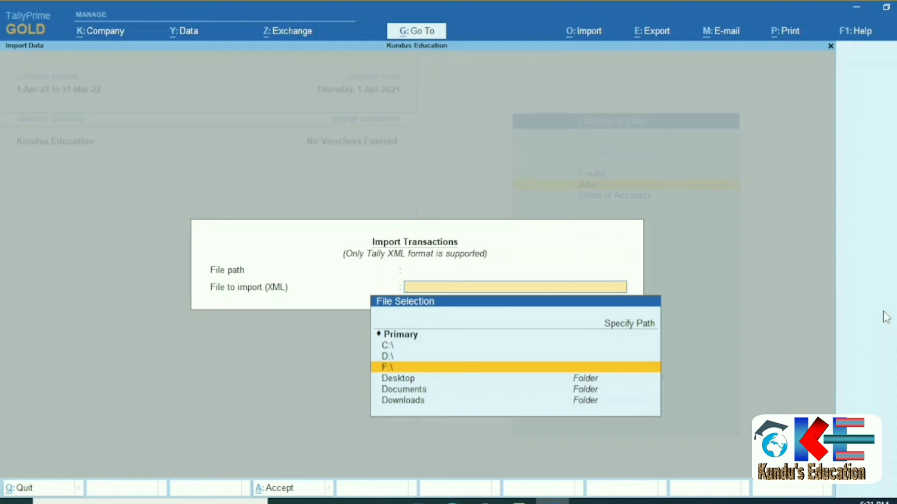
pyautogui.press('Down')
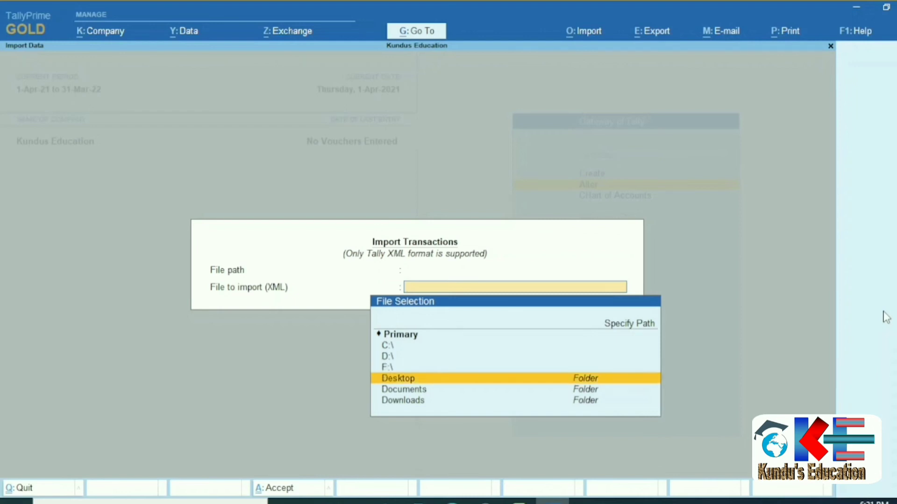
pyautogui.press('Return')
pyautogui.press('Down')
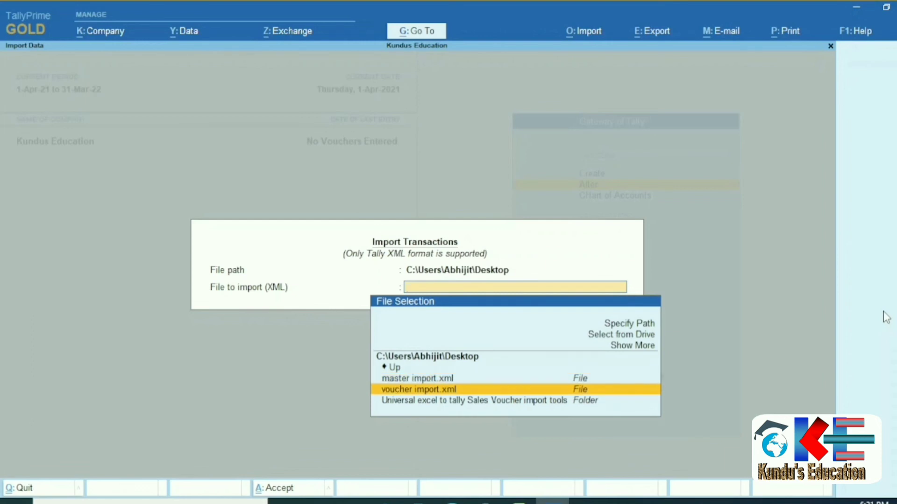
pyautogui.press('Return')
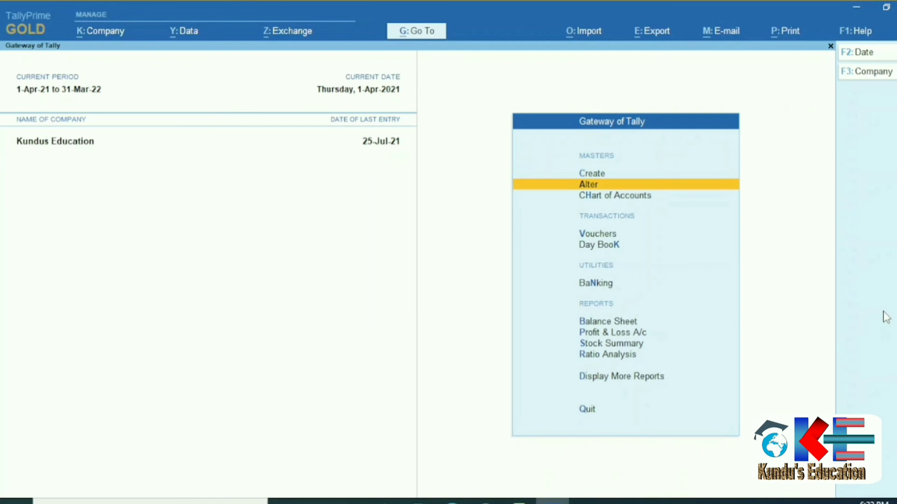
# In Statistics, drill into Cash Sales for April and open the first voucher, worth 1,280.00.
pyautogui.press('d')
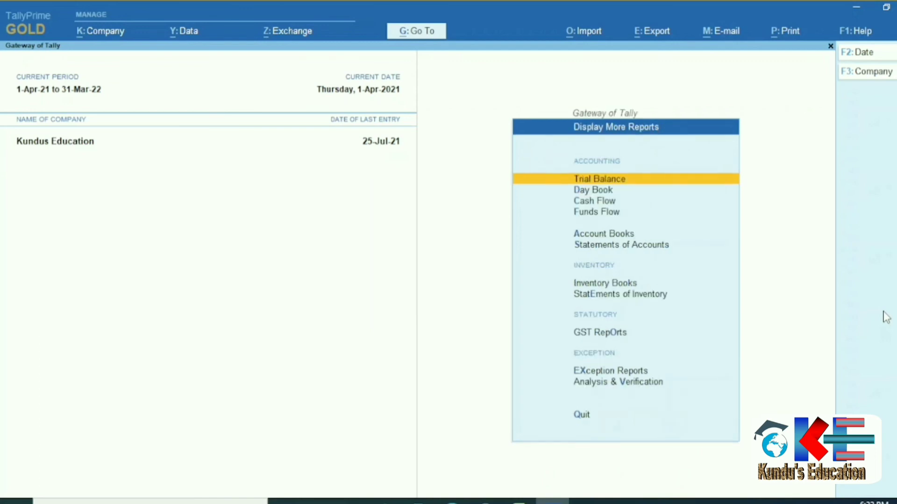
pyautogui.press('s')
pyautogui.press('s')
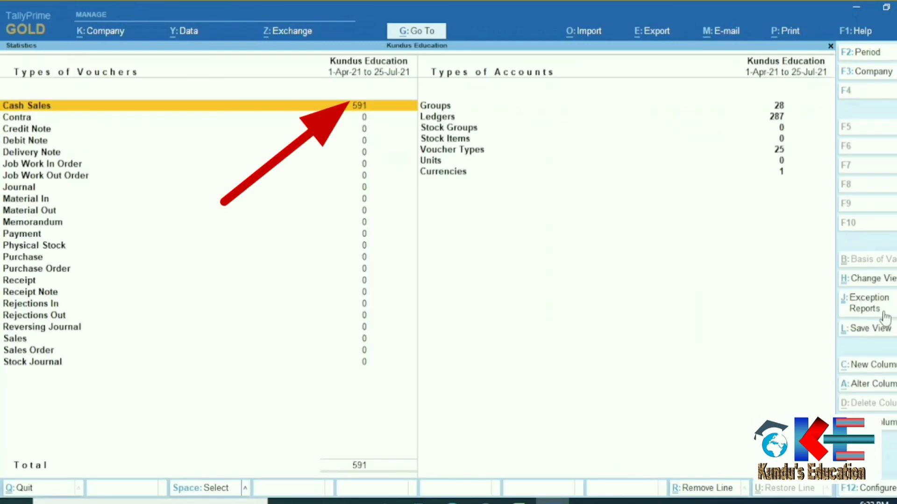
pyautogui.press('Return')
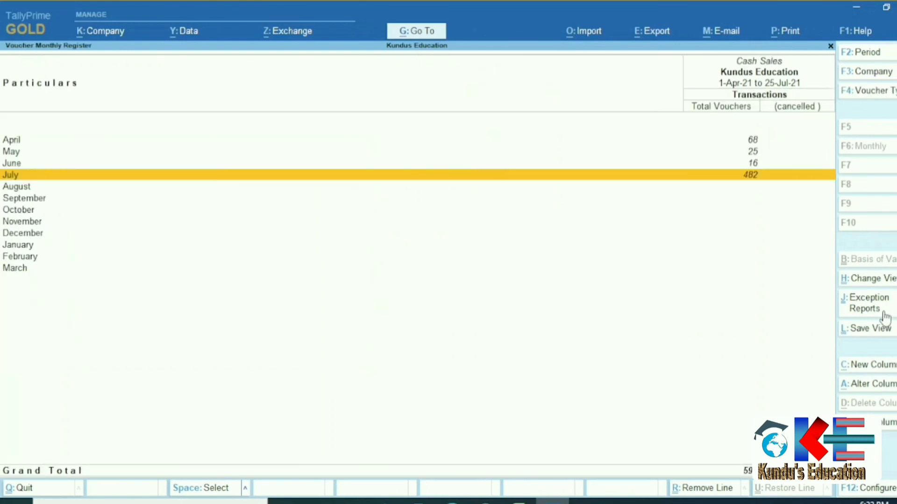
pyautogui.press('Up')
pyautogui.press('Up')
pyautogui.press('Up')
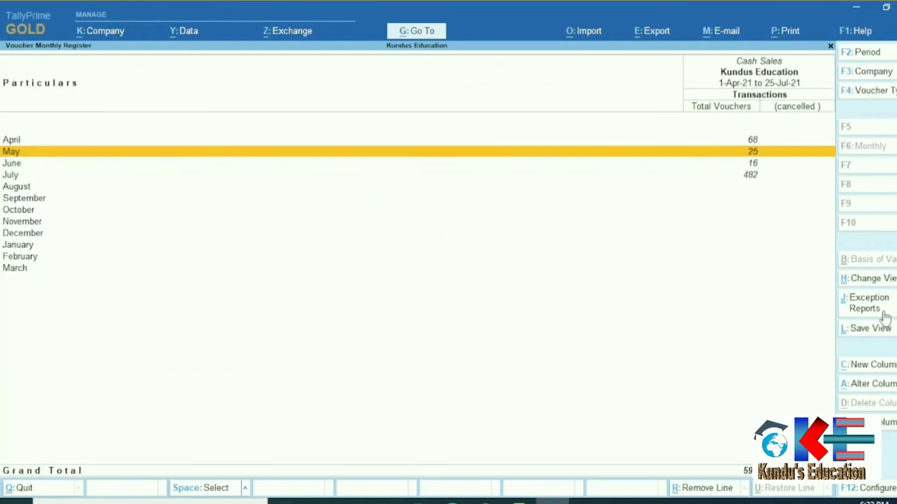
pyautogui.press('Return')
pyautogui.press('Down')
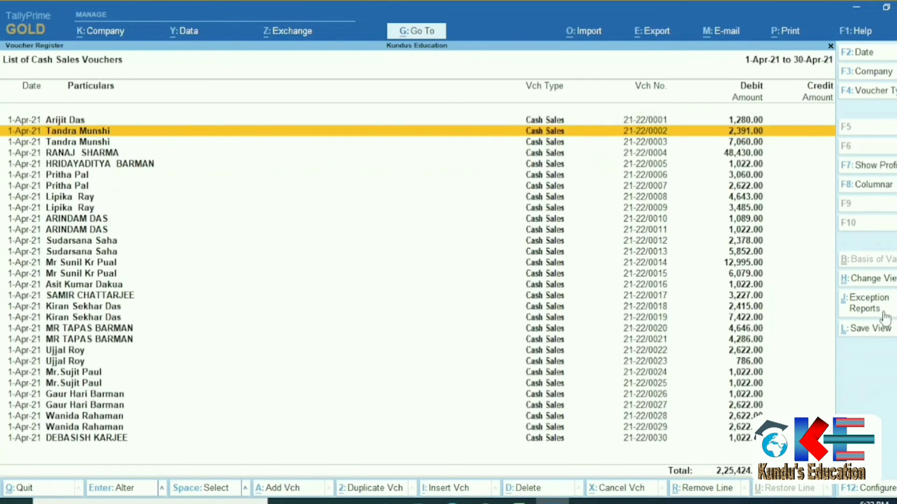
pyautogui.press('Up')
pyautogui.press('Down')
pyautogui.press('Down')
pyautogui.press('Up')
pyautogui.press('Up')
pyautogui.press('Return')
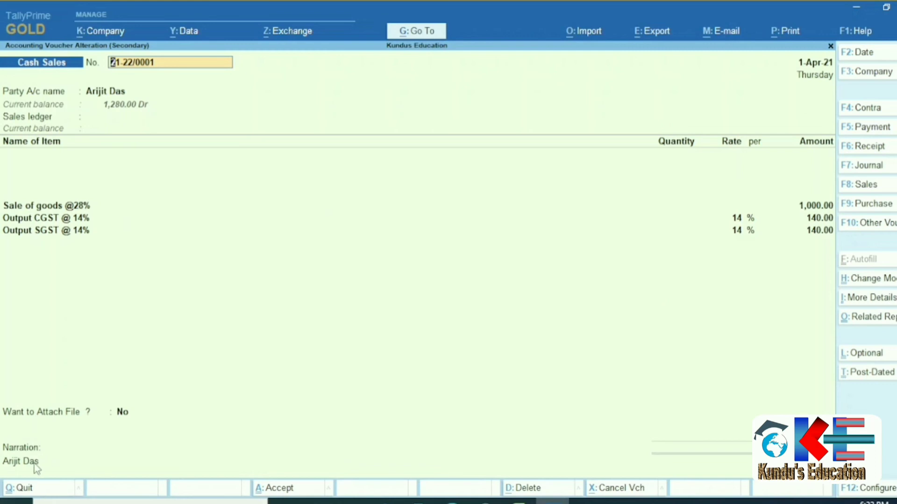
# Show the voucher as an accounting invoice and open the customer's party ledger for review.
pyautogui.hotkey('alt', 'i')
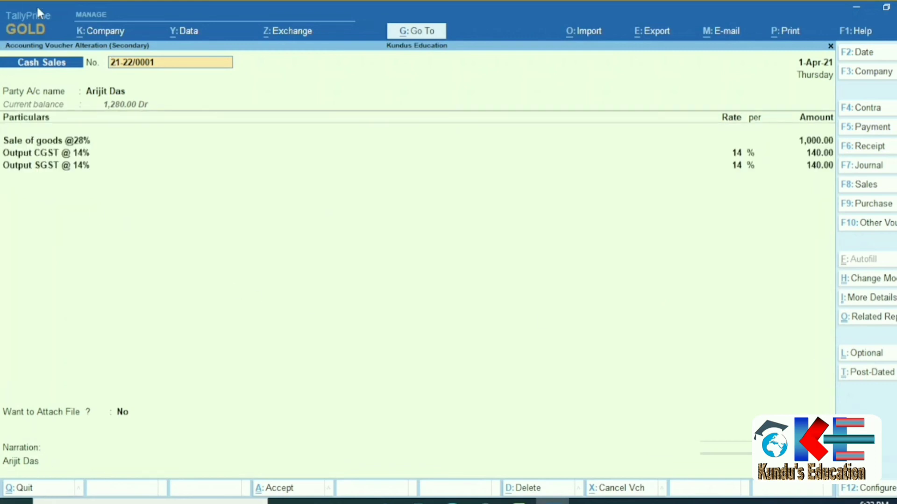
pyautogui.press('Return')
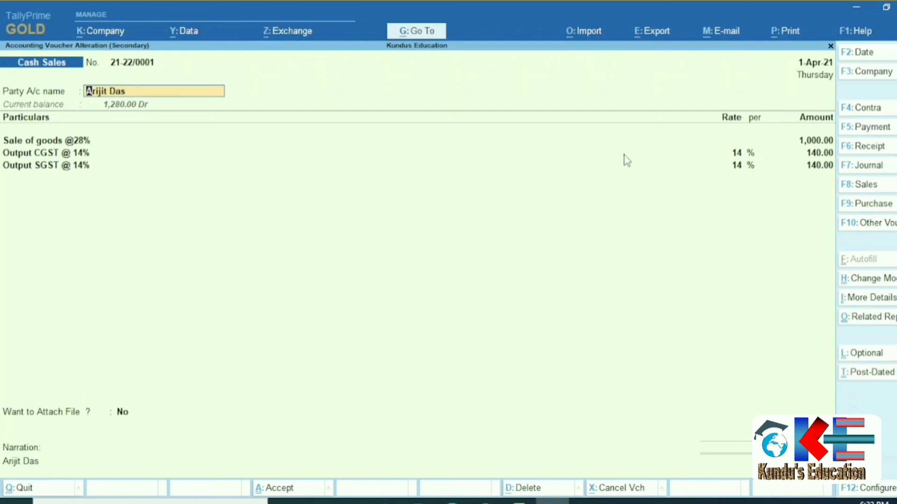
pyautogui.hotkey('ctrl', 'Return')
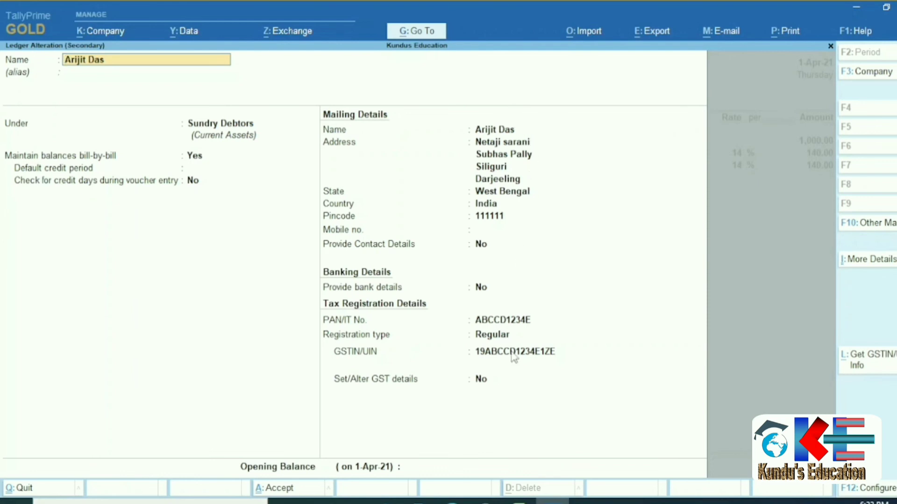
pyautogui.click(518, 501)
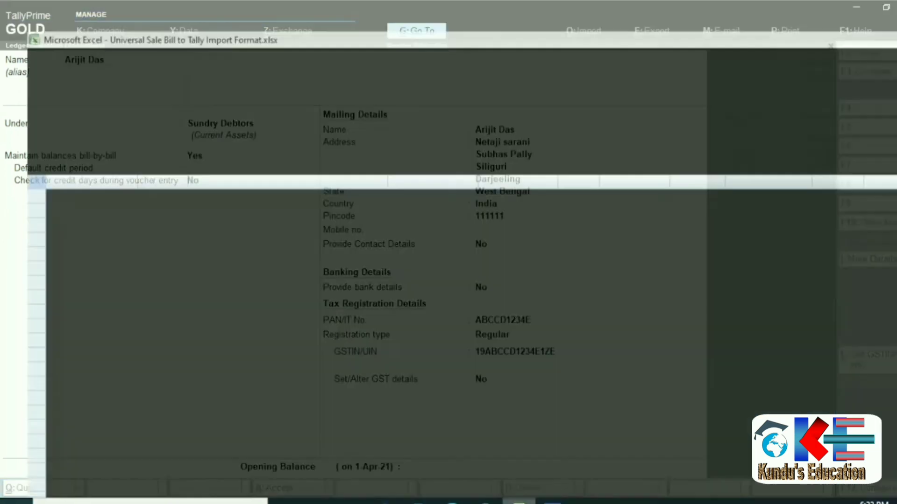
# On the MASTER OUTPUT sheet, check the first customer's address lines, Darjeeling and West Bengal.
pyautogui.click(196, 478)
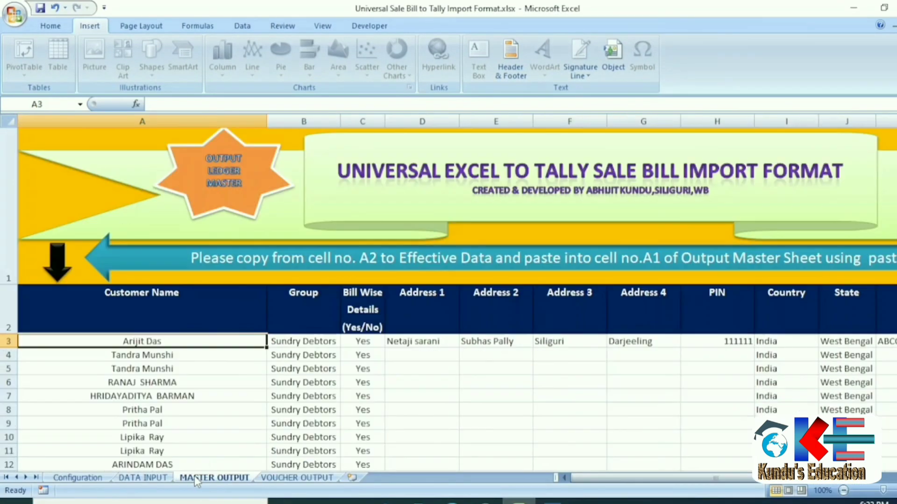
pyautogui.moveTo(454, 342); pyautogui.dragTo(523, 348)
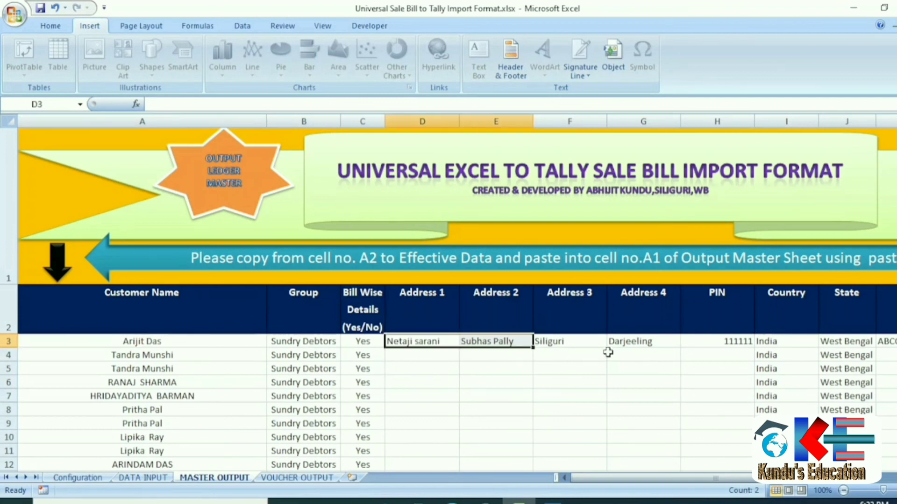
pyautogui.click(608, 346)
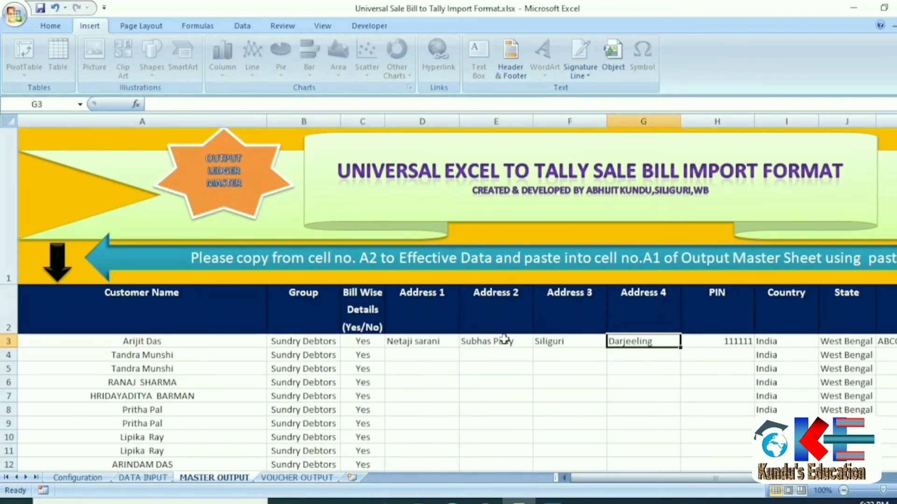
pyautogui.click(861, 345)
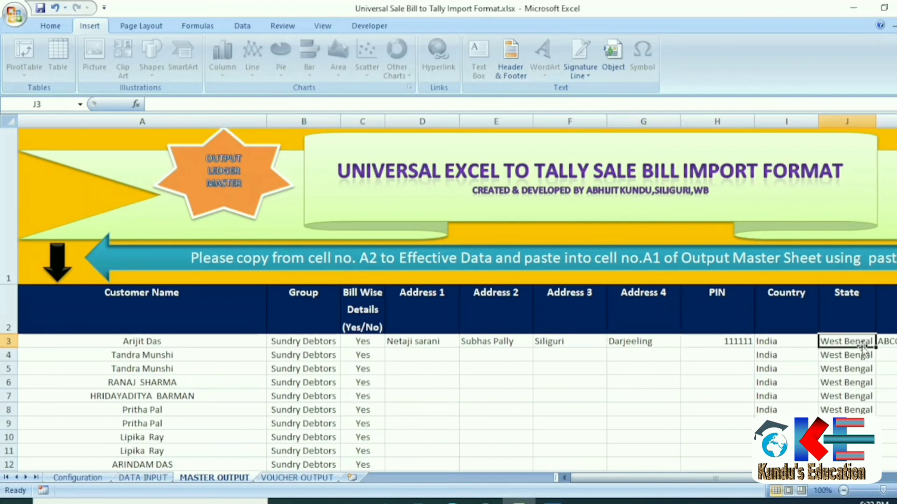
# Check row 4's customer PAN and GST Registration Type, then return to TallyPrime's ledger.
pyautogui.click(140, 368)
pyautogui.click(136, 351)
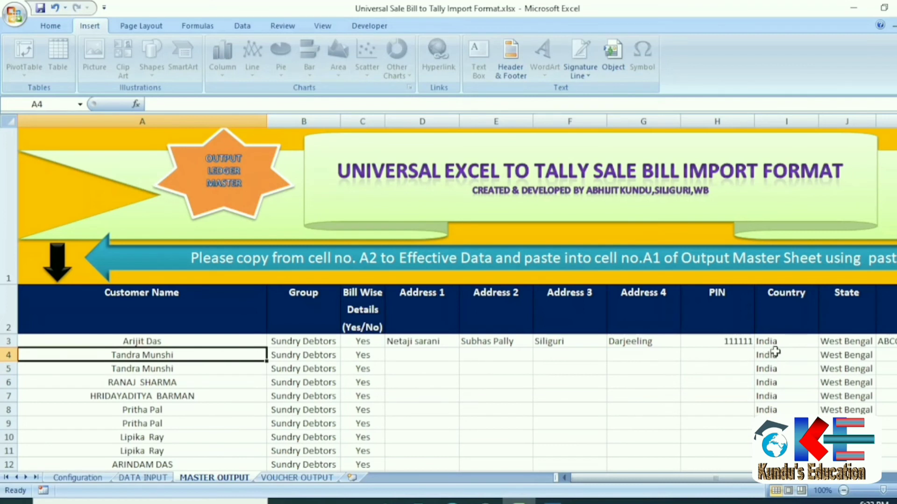
pyautogui.click(890, 356)
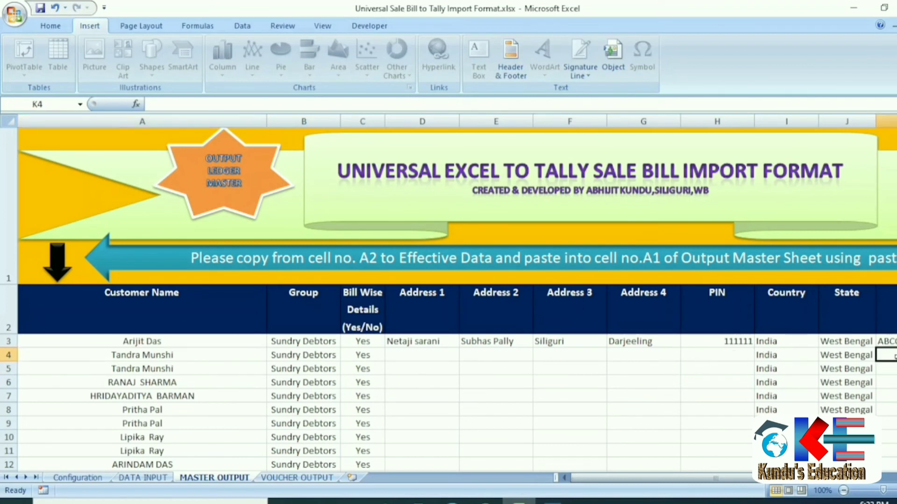
pyautogui.press('Right')
pyautogui.press('Right')
pyautogui.press('Left')
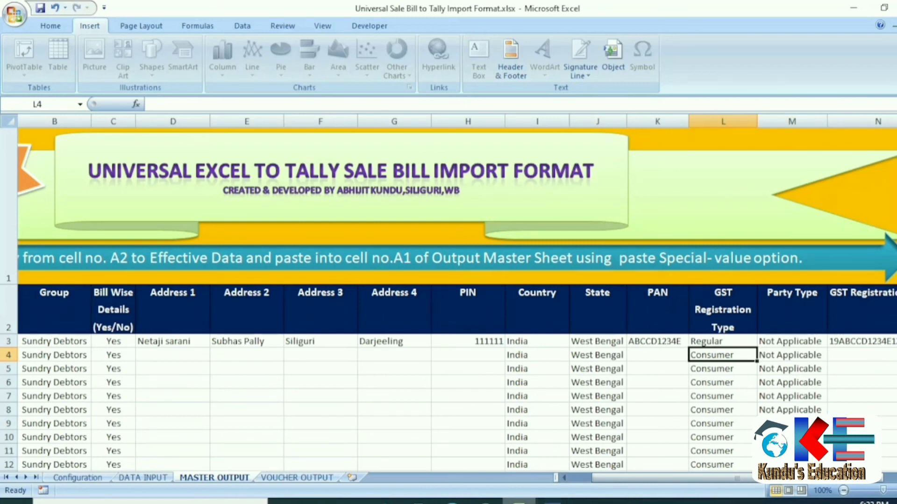
pyautogui.hotkey('alt', 'Tab')
# Close the ledger unchanged, then view the second April voucher's party ledger and quit without saving.
pyautogui.press('BackSpace')
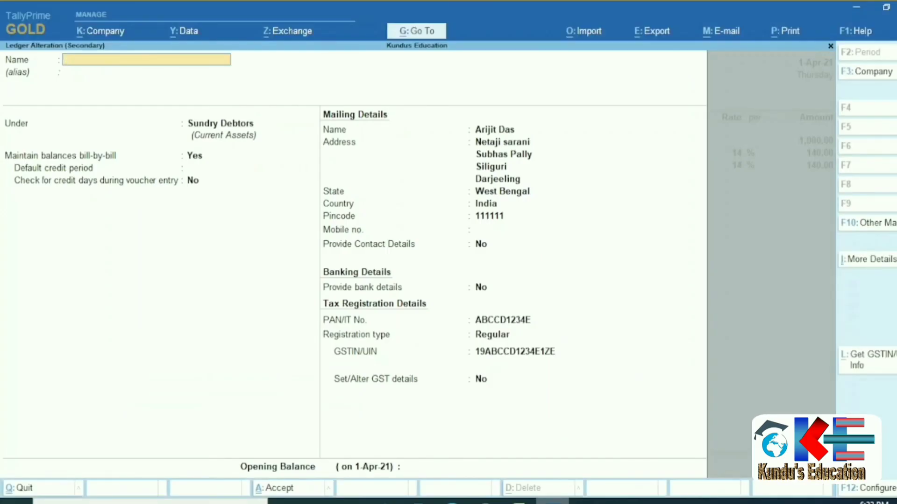
pyautogui.press('Escape')
pyautogui.press('Escape')
pyautogui.press('Escape')
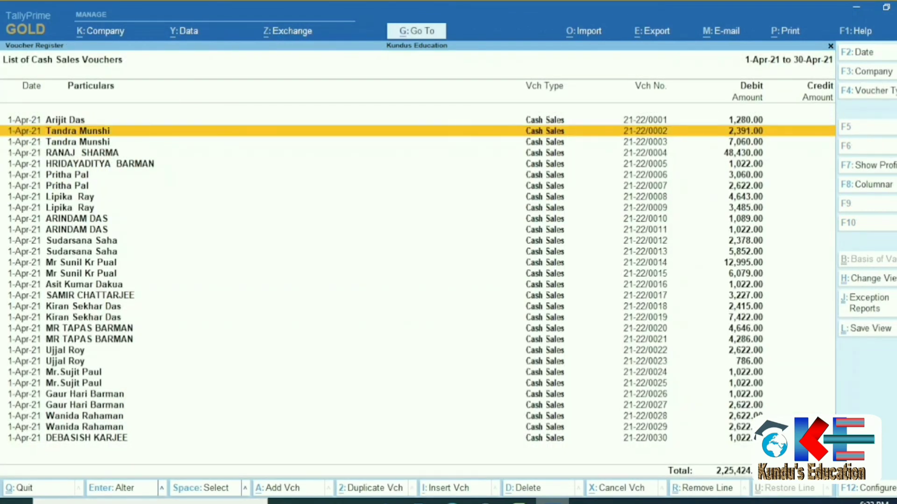
pyautogui.press('Return')
pyautogui.press('Return')
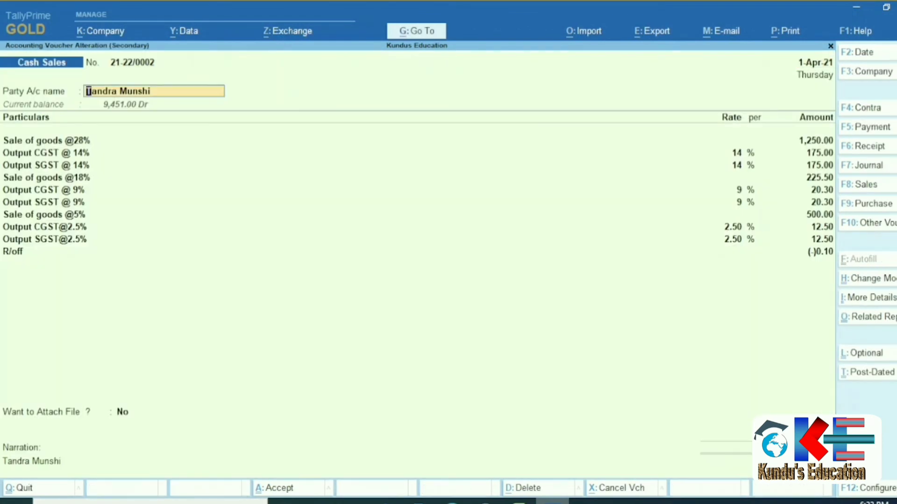
pyautogui.hotkey('ctrl', 'Return')
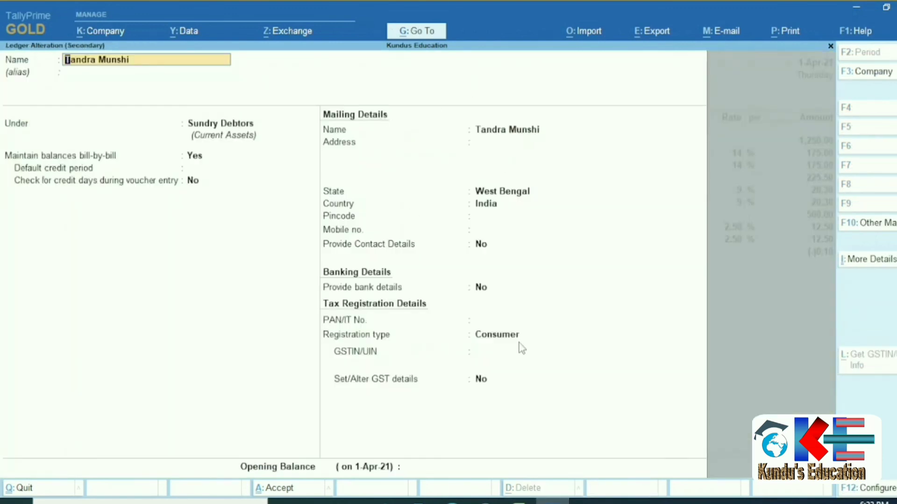
pyautogui.press('BackSpace')
pyautogui.press('Escape')
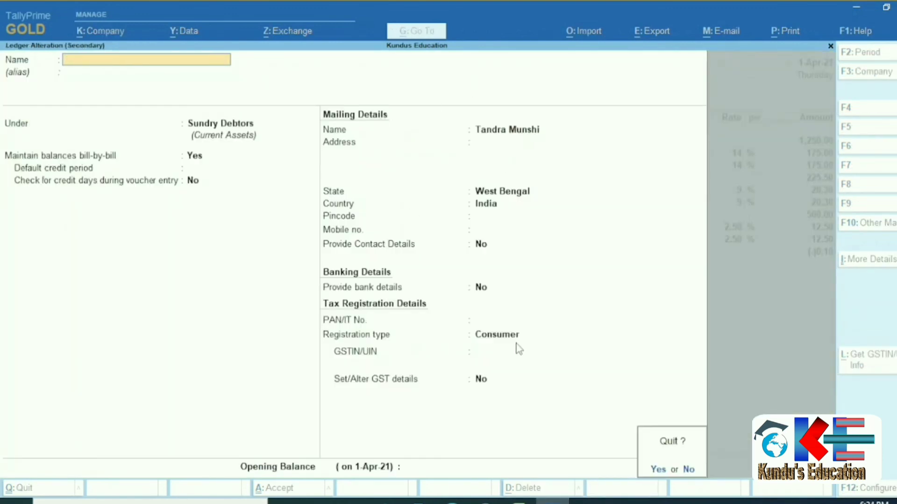
pyautogui.press('y')
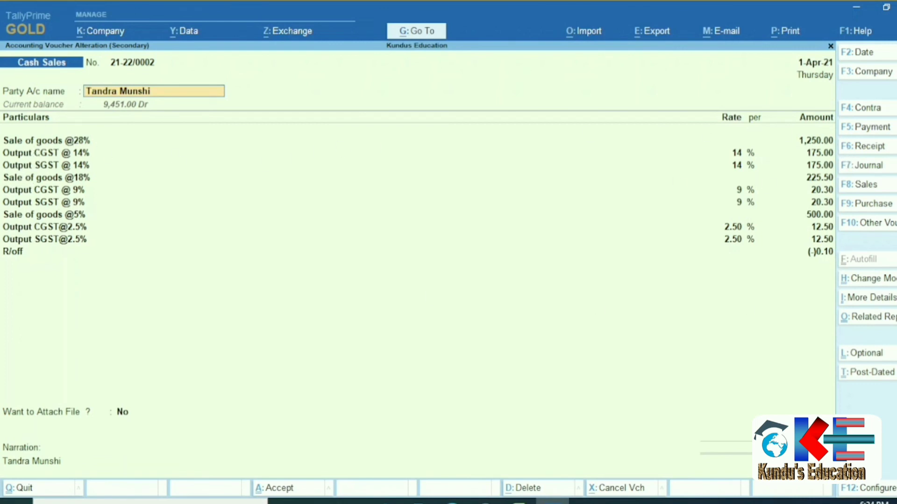
# Leave the voucher for the Cash Sales monthly register: 68, 25, 16 and 482 vouchers.
pyautogui.press('BackSpace')
pyautogui.press('Escape')
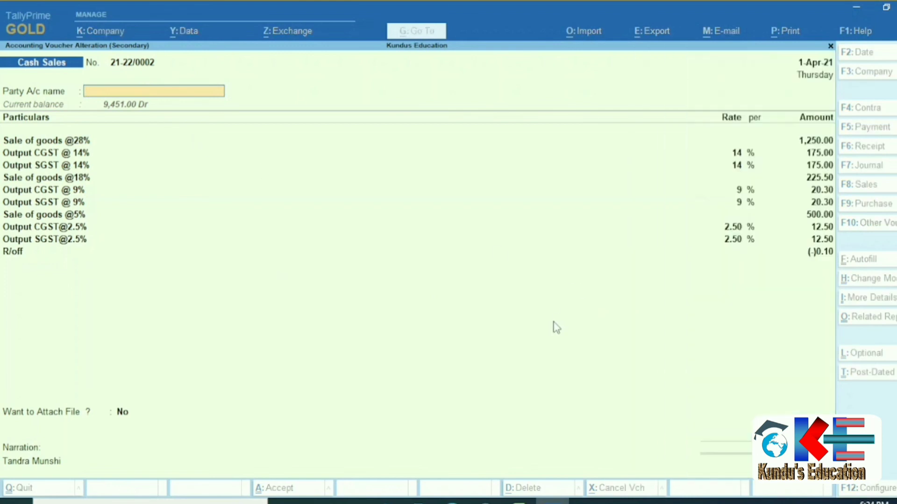
pyautogui.press('Escape')
pyautogui.press('Escape')
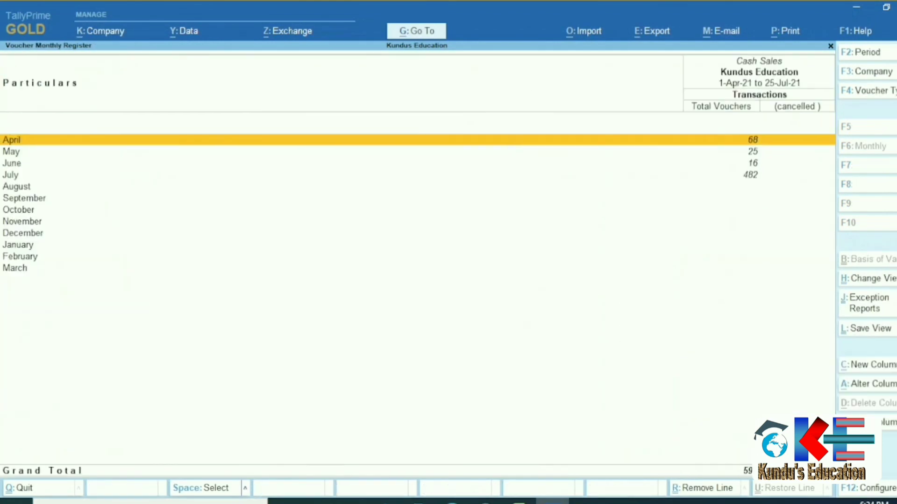
# Drill into July's Cash Sales vouchers and browse the entries.
pyautogui.press('Down')
pyautogui.press('Down')
pyautogui.press('Down')
pyautogui.press('Down')
pyautogui.press('Up')
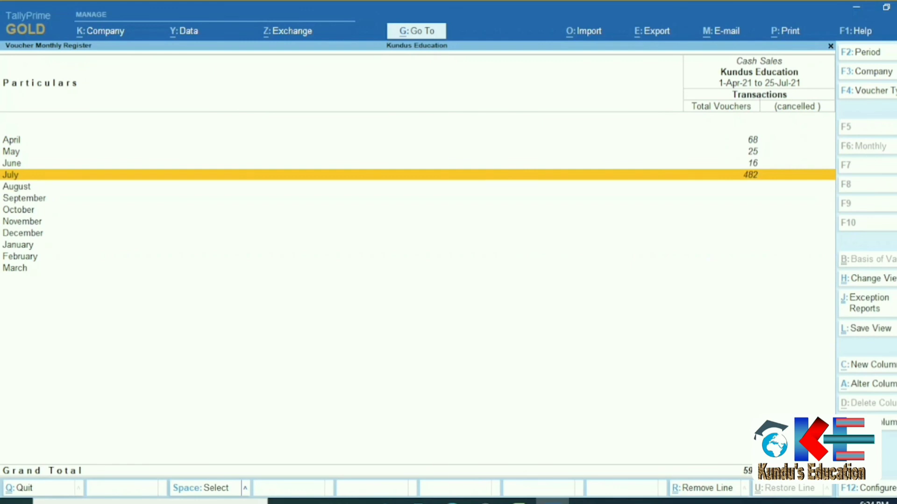
pyautogui.press('Return')
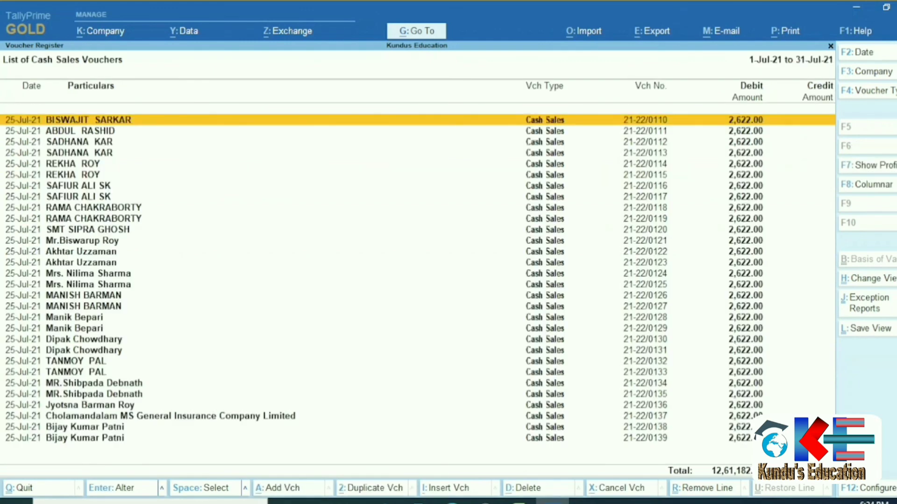
pyautogui.press('Down')
pyautogui.press('Down')
pyautogui.press('Down')
pyautogui.press('Down')
pyautogui.press('Down')
pyautogui.press('Down')
pyautogui.press('Down')
pyautogui.press('Down')
pyautogui.press('Down')
pyautogui.press('Down')
pyautogui.press('Down')
pyautogui.press('Down')
pyautogui.press('Down')
pyautogui.press('Down')
pyautogui.press('Down')
pyautogui.press('Down')
pyautogui.press('Down')
pyautogui.press('Down')
pyautogui.press('Down')
pyautogui.press('Down')
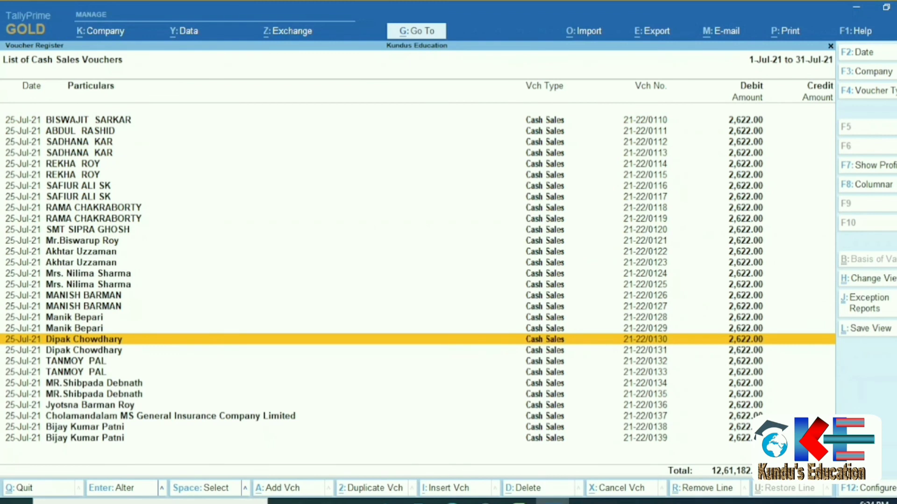
# Show the Statistics report: 591 Cash Sales vouchers and 287 ledgers, then return to Excel.
pyautogui.press('Escape')
pyautogui.press('Escape')
pyautogui.press('Escape')
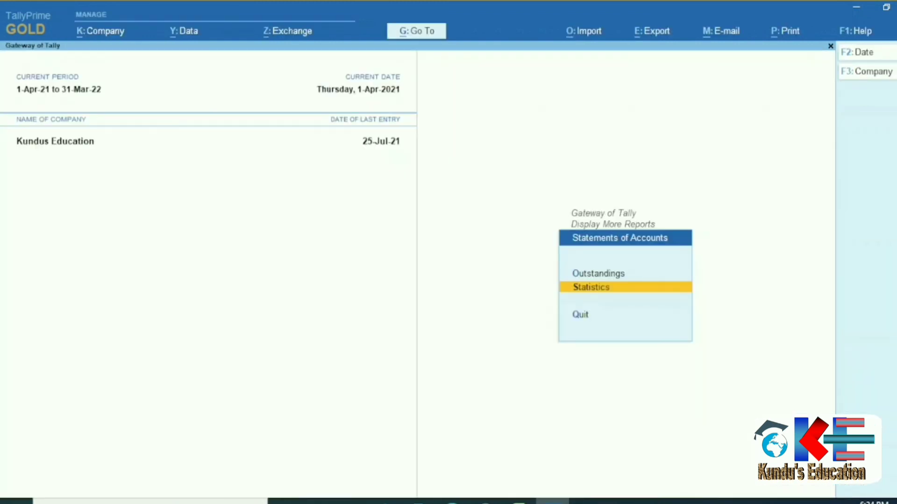
pyautogui.press('Return')
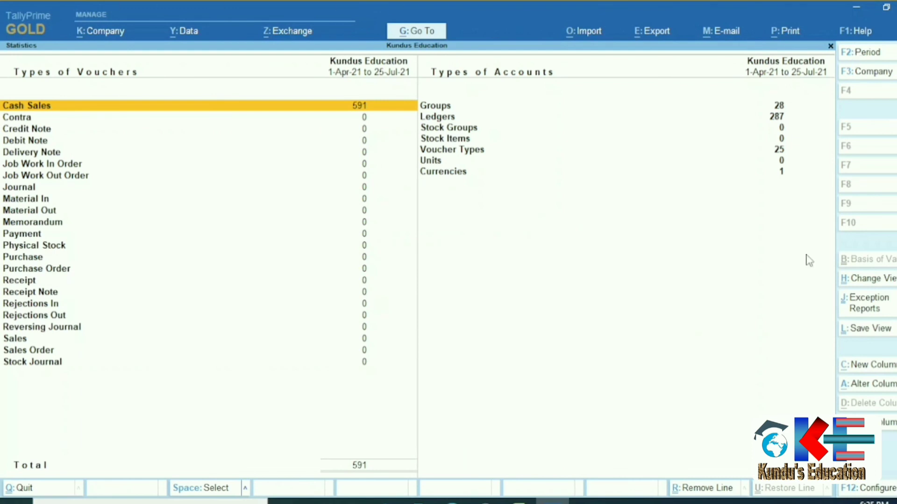
pyautogui.click(519, 502)
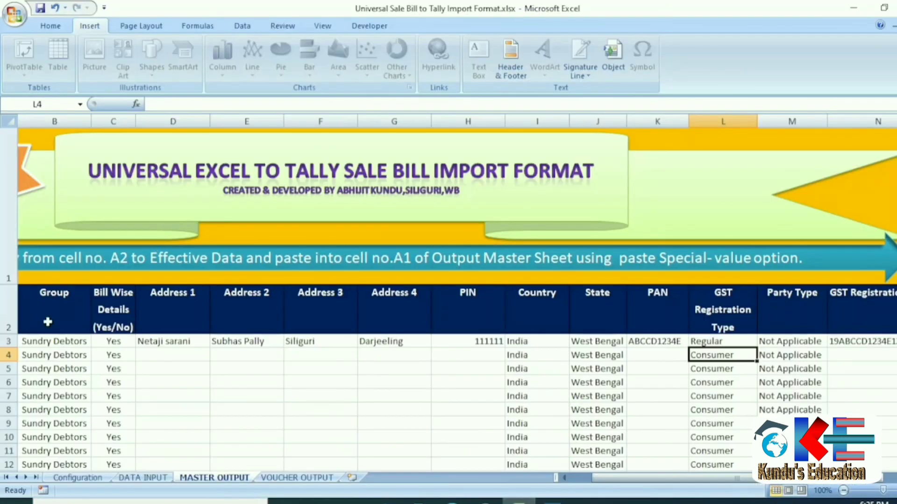
# Browse the template's Configuration, DATA INPUT, MASTER OUTPUT and VOUCHER OUTPUT sheets.
pyautogui.click(78, 478)
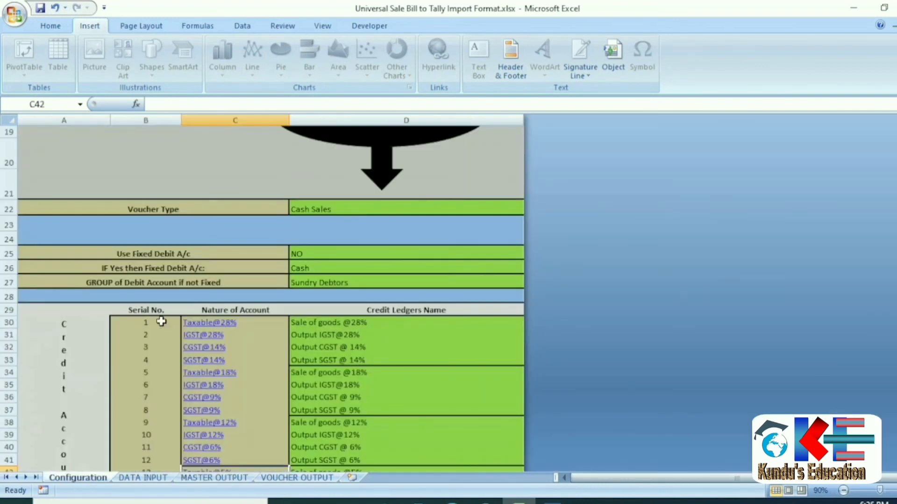
pyautogui.scroll(1, 229, 327)
pyautogui.click(295, 345)
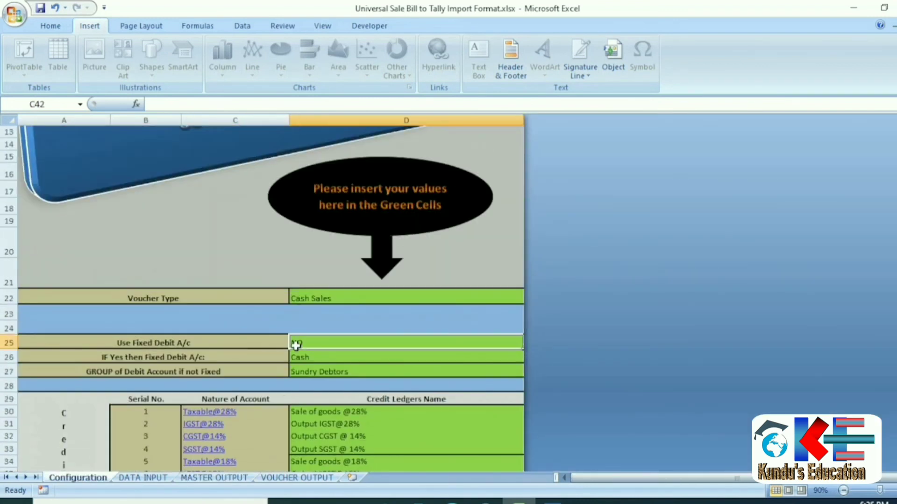
pyautogui.click(159, 478)
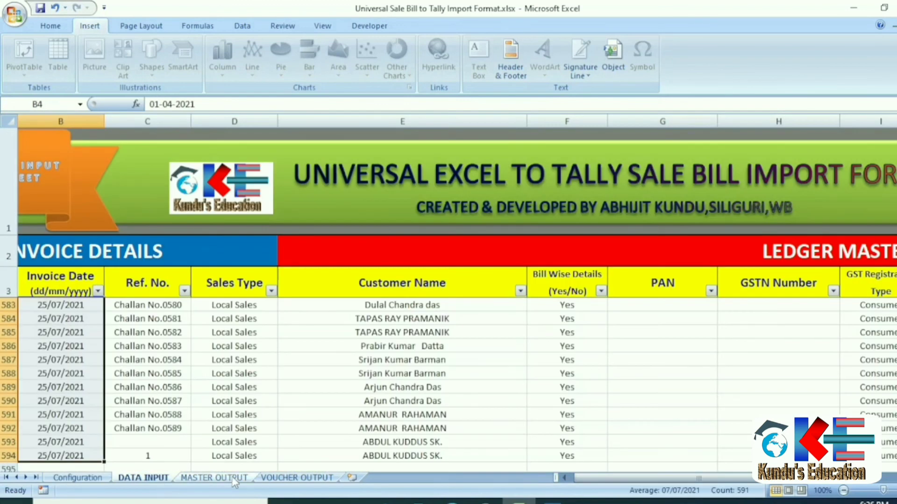
pyautogui.click(216, 478)
pyautogui.click(294, 477)
pyautogui.scroll(20, 50, 346)
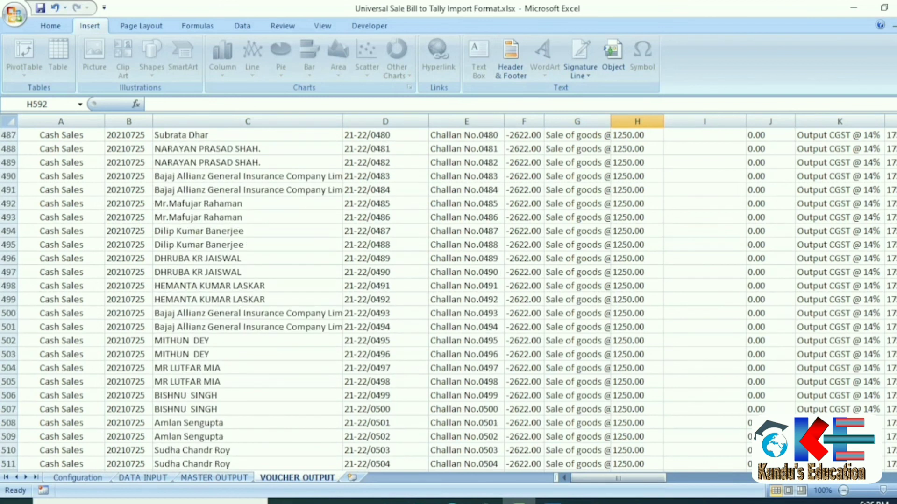
pyautogui.scroll(20, 384, 254)
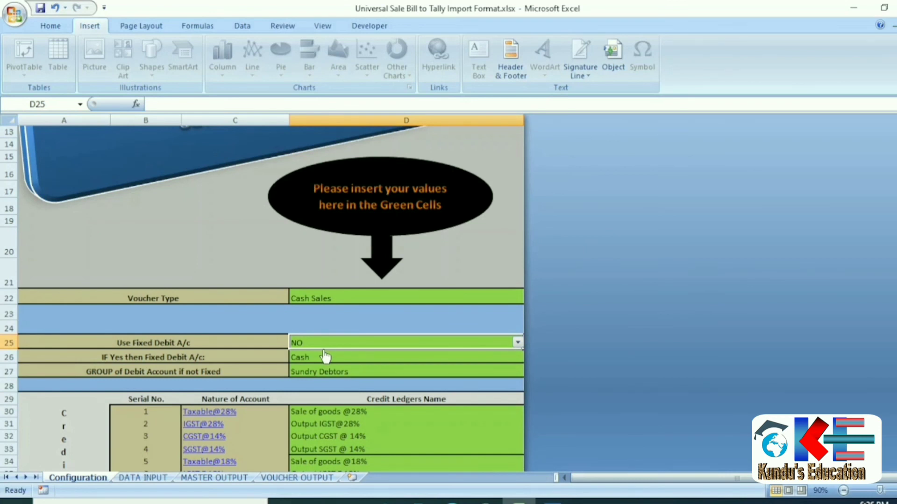
pyautogui.scroll(4, 323, 330)
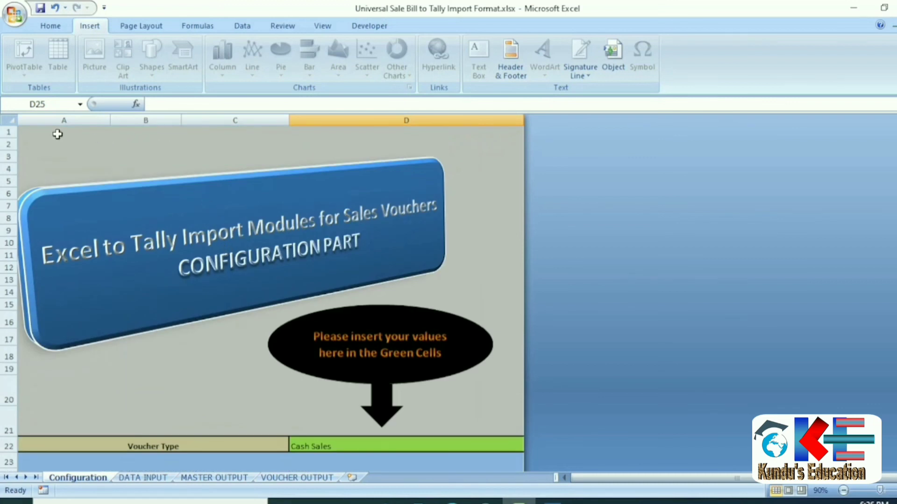
# On the Configuration sheet, scroll down to the video section and follow the YouTube channel link.
pyautogui.click(41, 133)
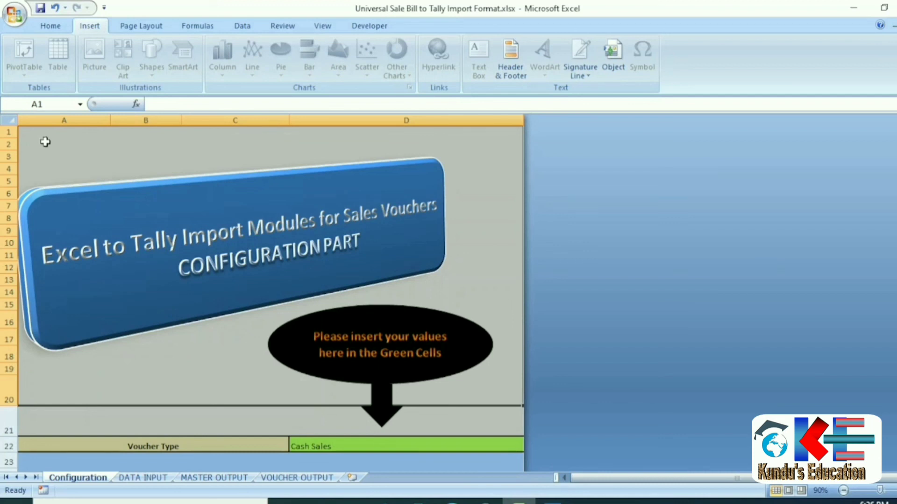
pyautogui.click(164, 415)
pyautogui.scroll(-1, 164, 416)
pyautogui.scroll(-1, 164, 416)
pyautogui.click(145, 393)
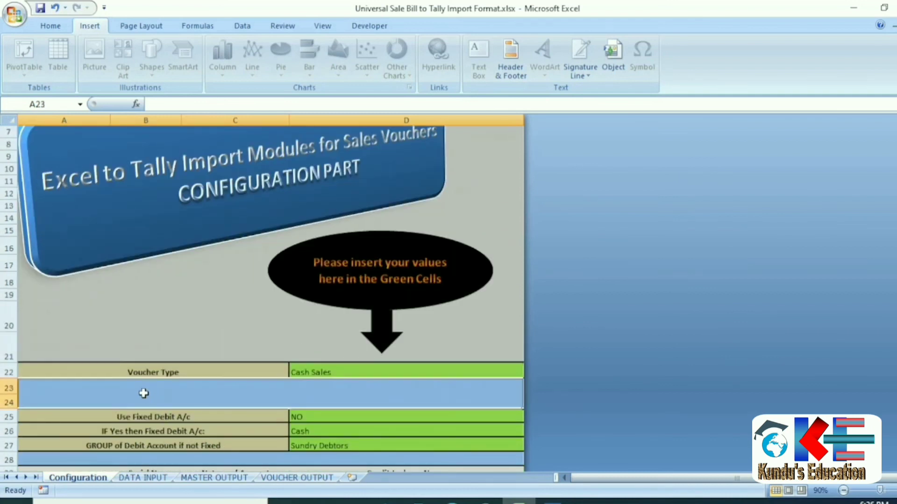
pyautogui.scroll(-1, 146, 396)
pyautogui.scroll(-3, 184, 360)
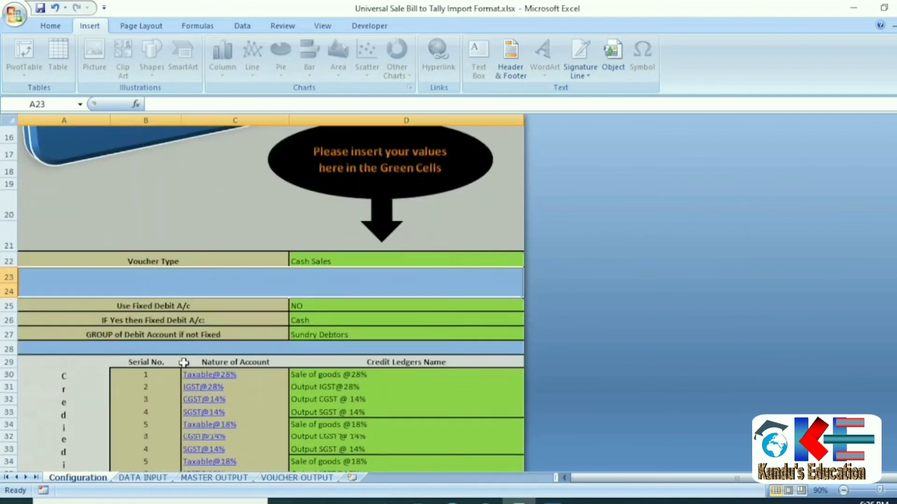
pyautogui.scroll(-4, 203, 421)
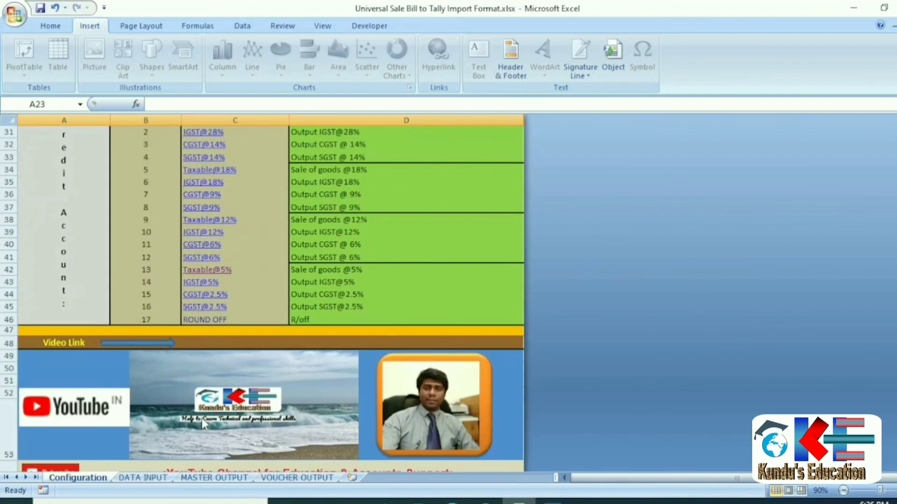
pyautogui.scroll(-1, 203, 419)
pyautogui.scroll(-1, 201, 419)
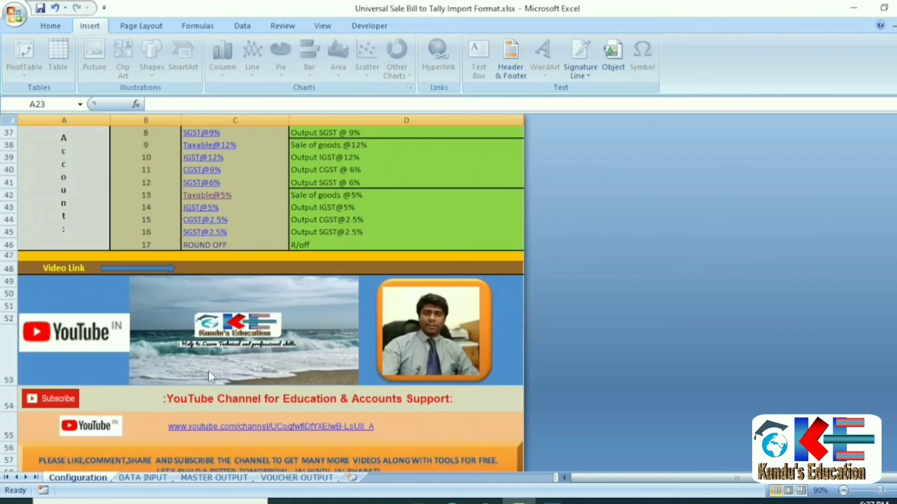
pyautogui.click(269, 431)
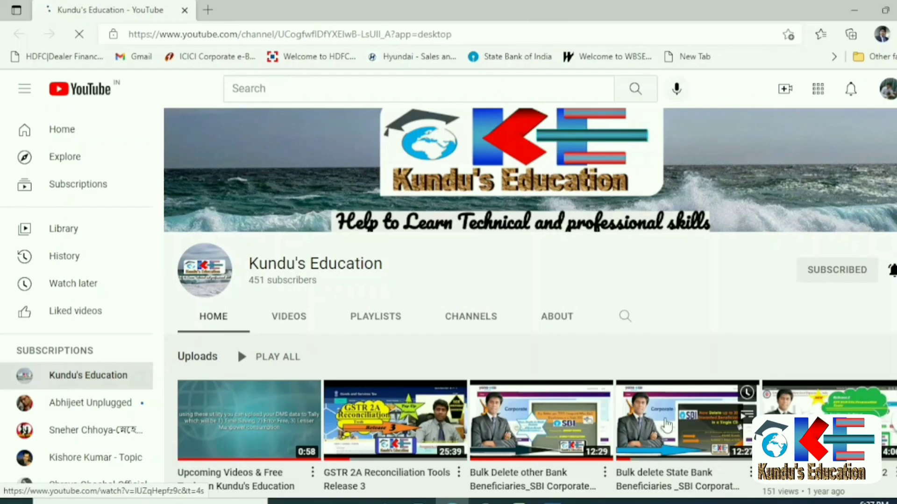
# Scroll through the Kundu's Education channel page, with 451 subscribers and its uploads.
pyautogui.scroll(-3, 436, 315)
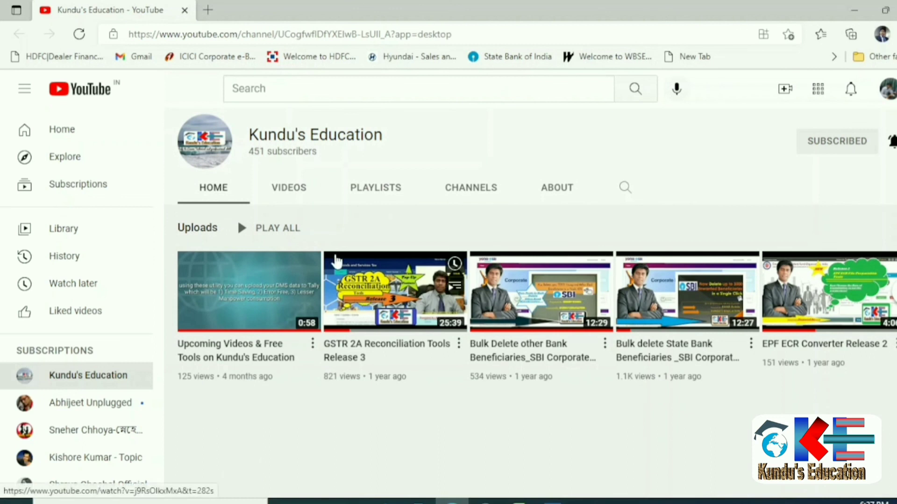
pyautogui.scroll(1, 327, 255)
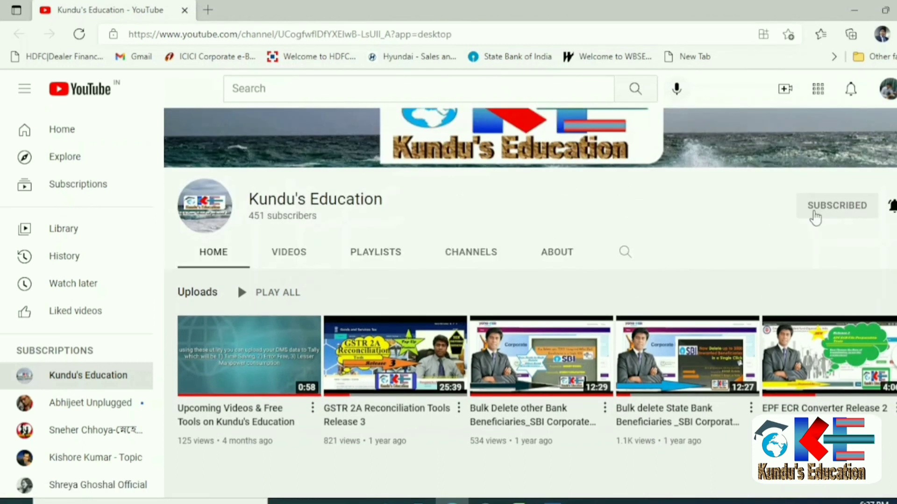